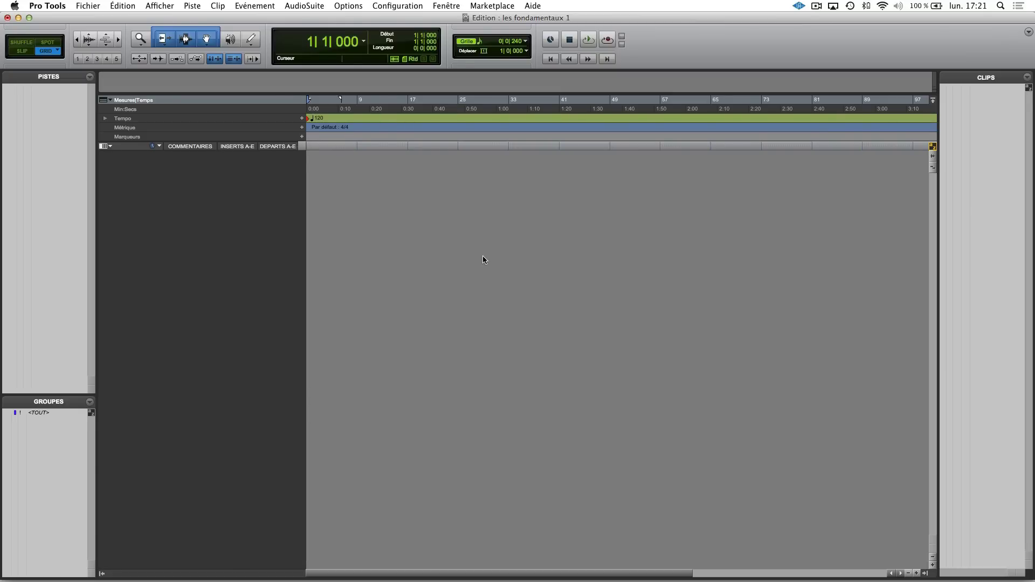
Switch back and forth between the Edit and Mix windows, finishing on the Edit window.
key(super+equal)
key(super+equal)
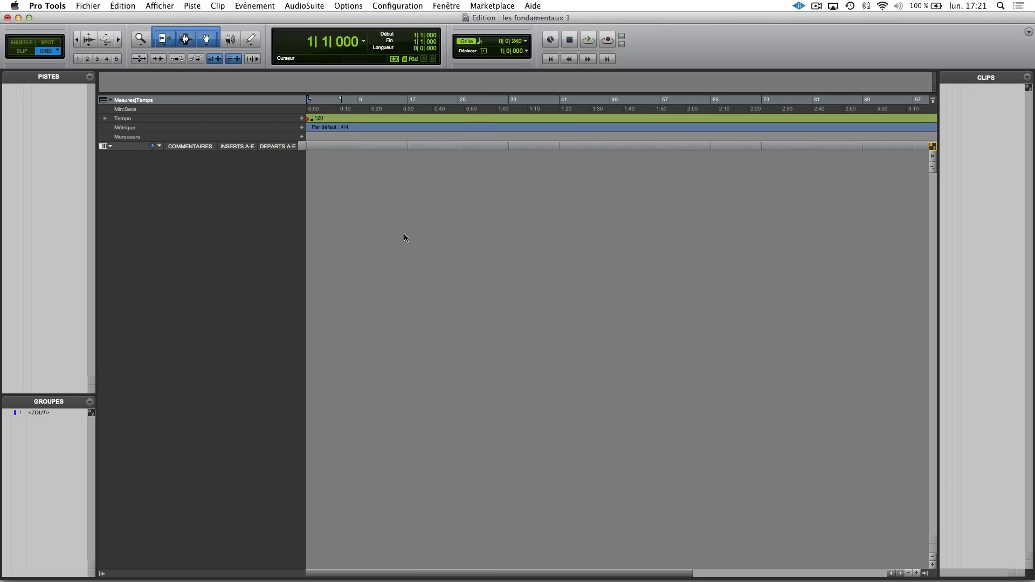
key(super+equal)
key(super+equal)
click(454, 5)
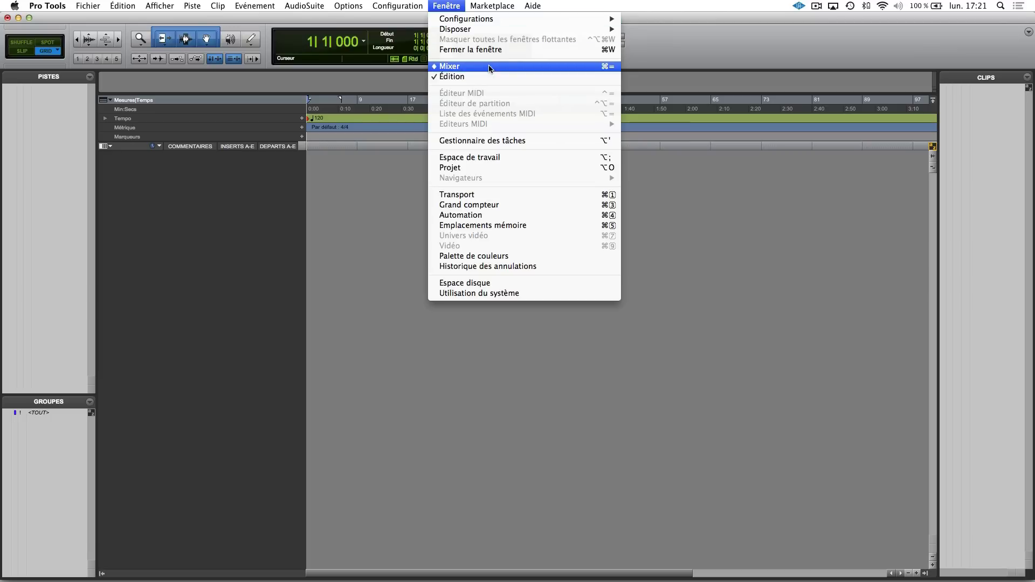
click(592, 67)
click(451, 10)
click(464, 76)
click(446, 6)
click(459, 66)
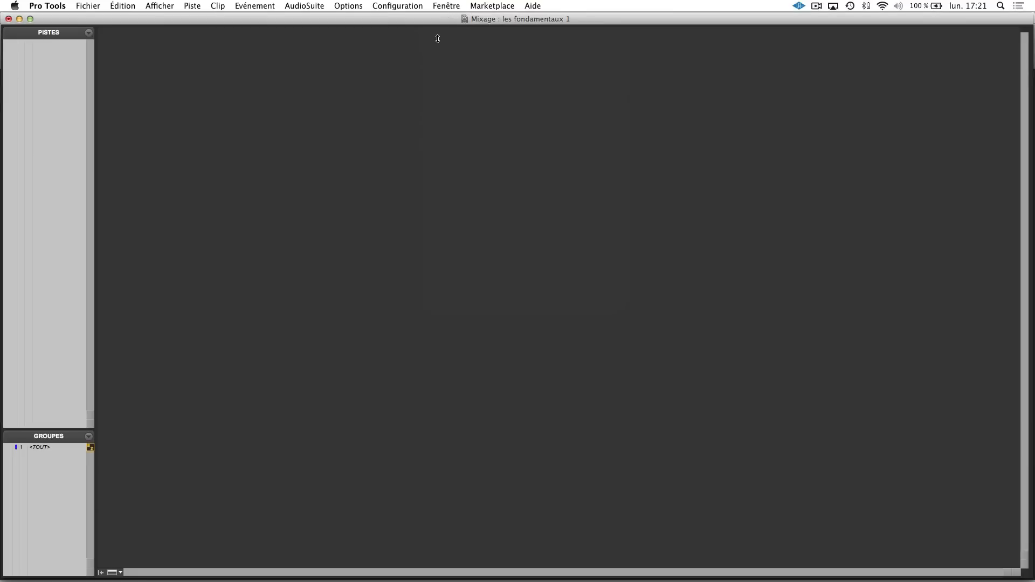
click(454, 6)
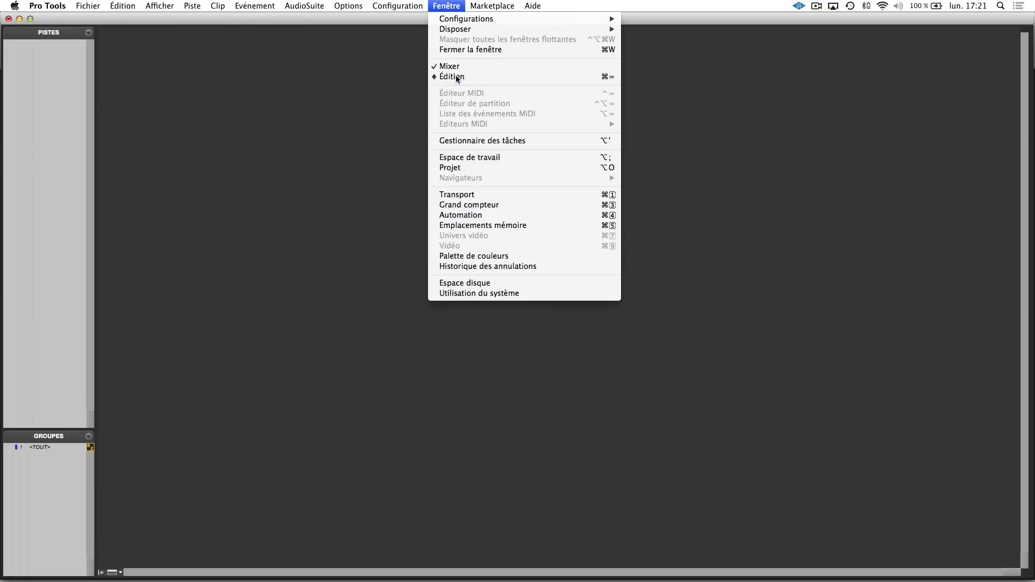
click(459, 77)
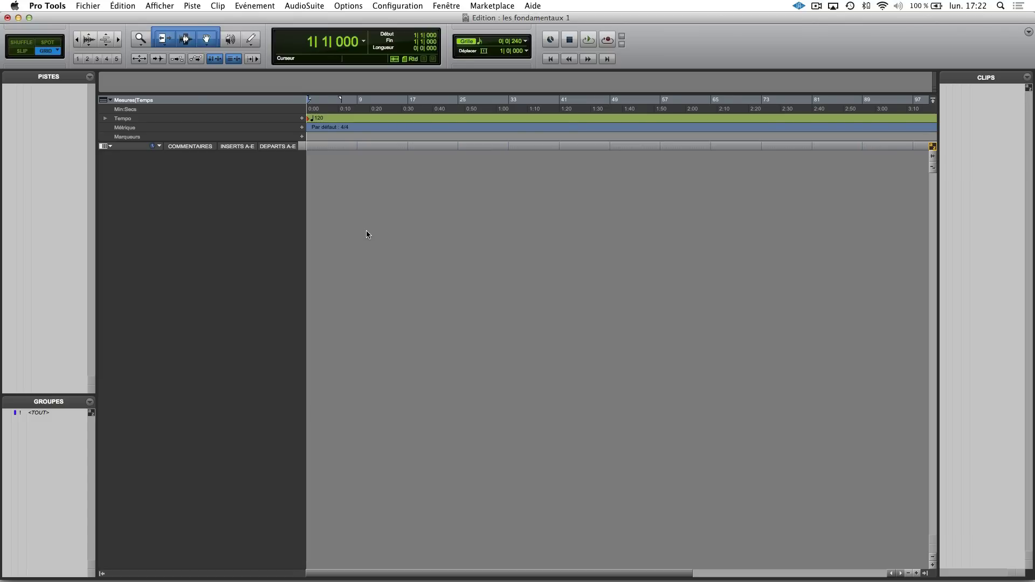
Create one new stereo Master Fader track in the session.
key(shift+super+n)
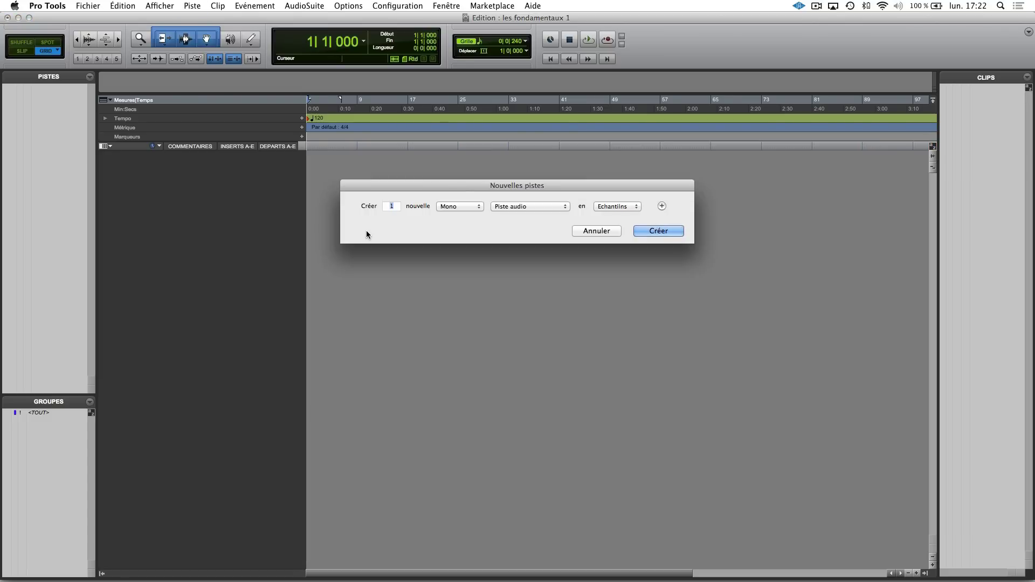
click(599, 231)
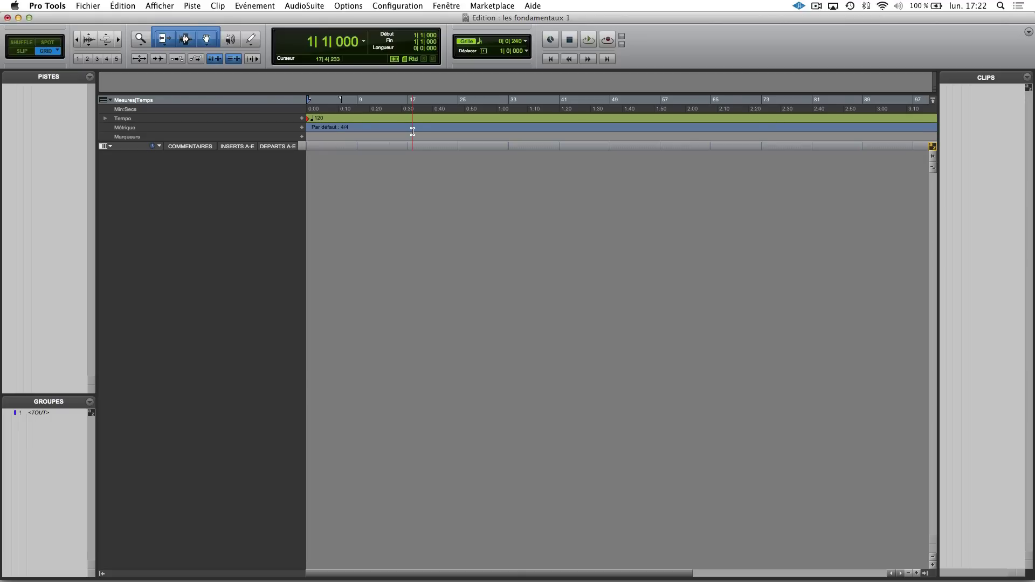
key(shift+super+n)
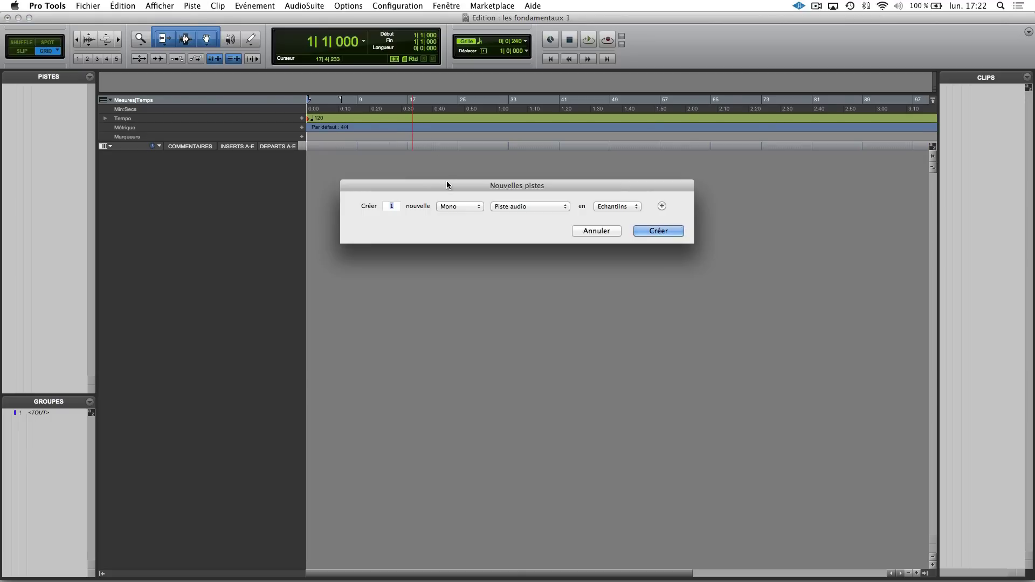
click(451, 208)
click(453, 216)
click(507, 209)
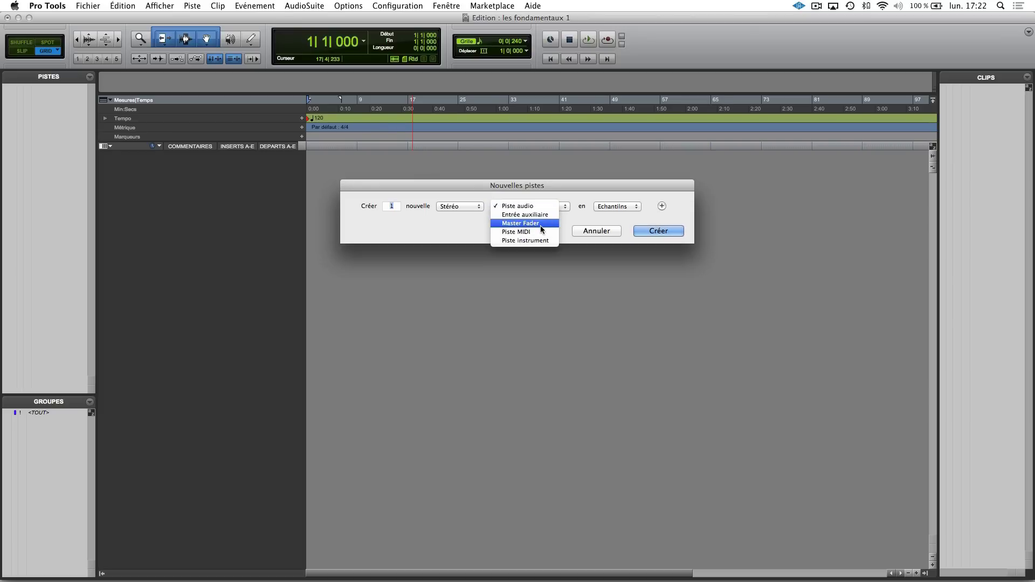
click(537, 223)
click(647, 231)
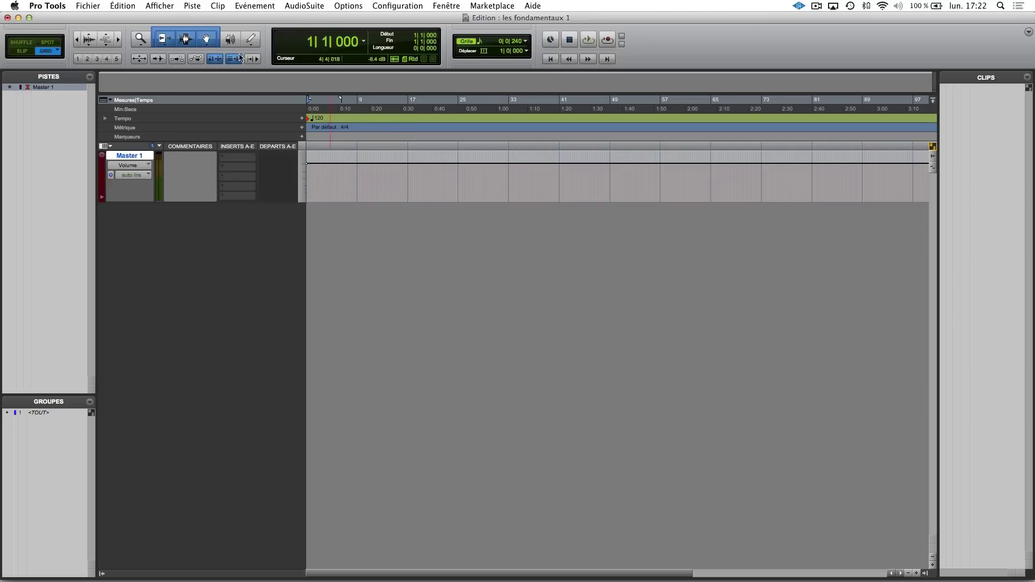
click(315, 6)
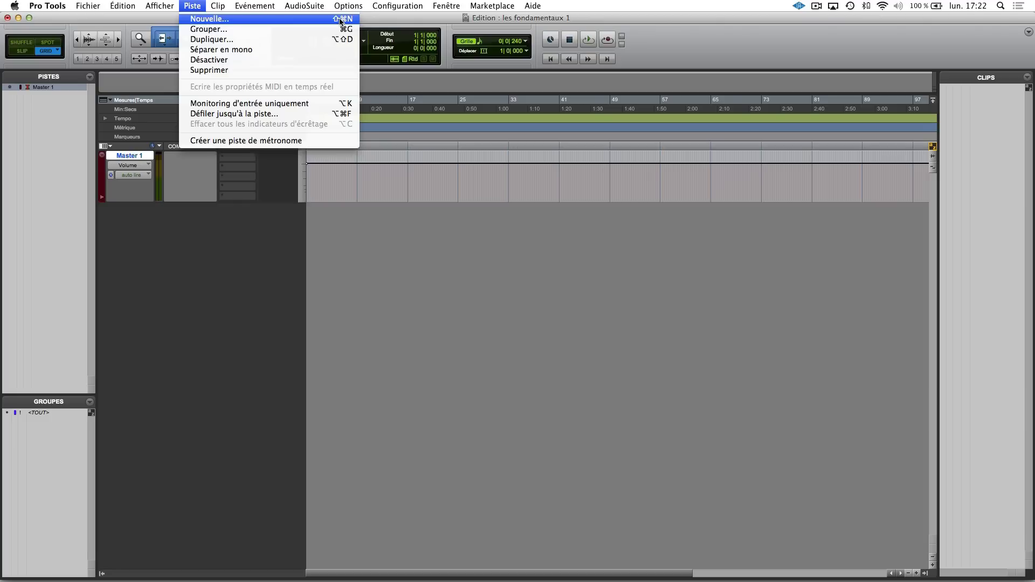
click(340, 20)
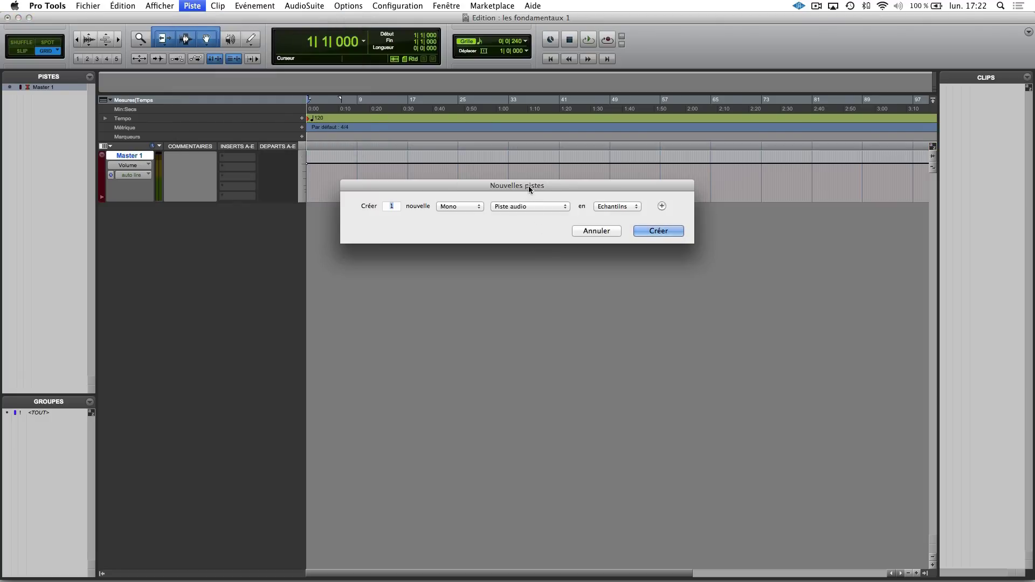
text(8)
key(BackSpace)
text(1)
key(super+Right)
key(super+Left)
key(super+Left)
key(super+Left)
key(super+Down)
key(super+Down)
key(super+Down)
key(super+Down)
click(535, 206)
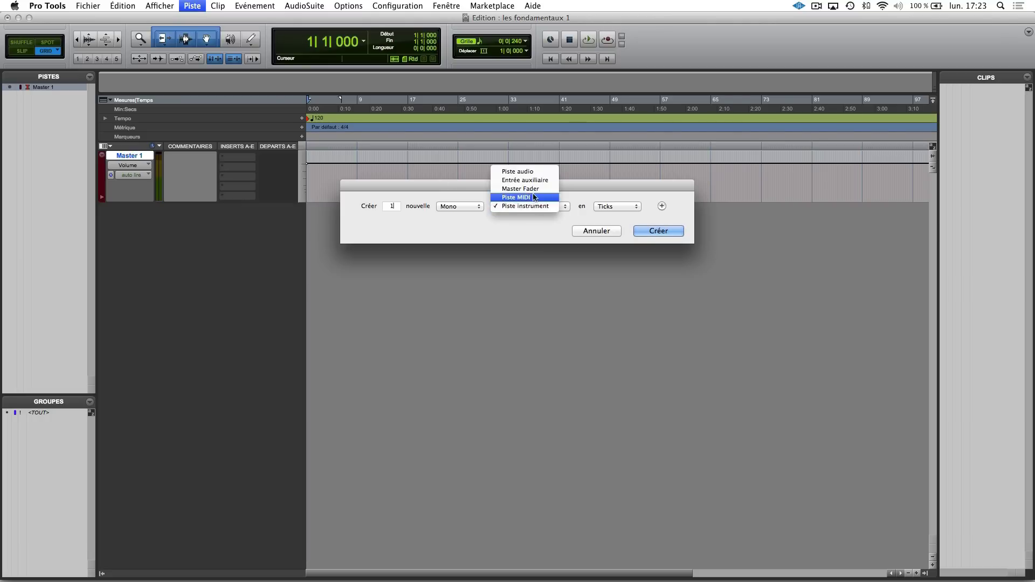
click(524, 171)
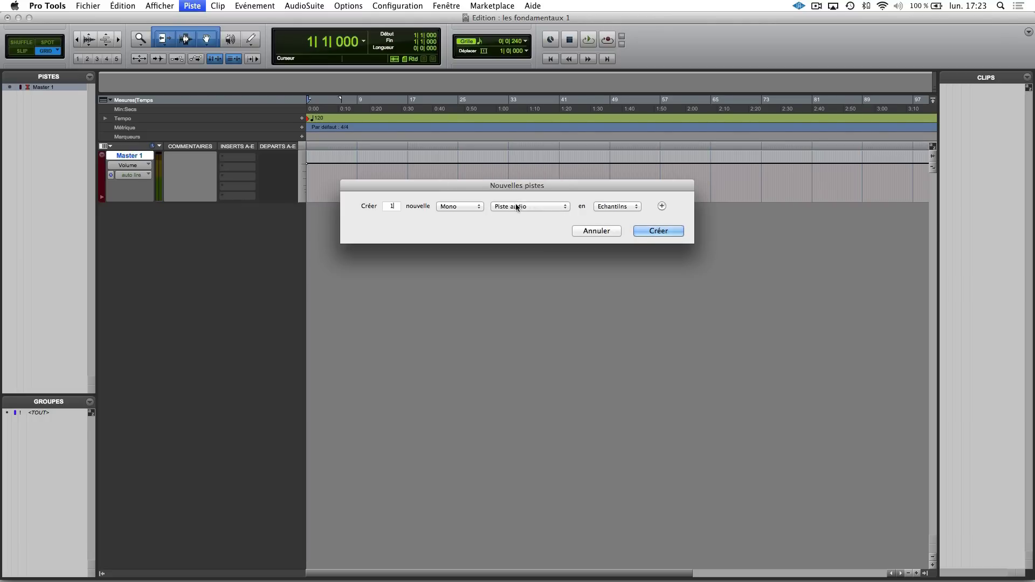
key(super+Right)
key(super+Down)
key(super+Down)
key(super+Down)
key(super+Up)
key(super+Up)
key(super+Down)
key(super+Down)
key(super+shift+Down)
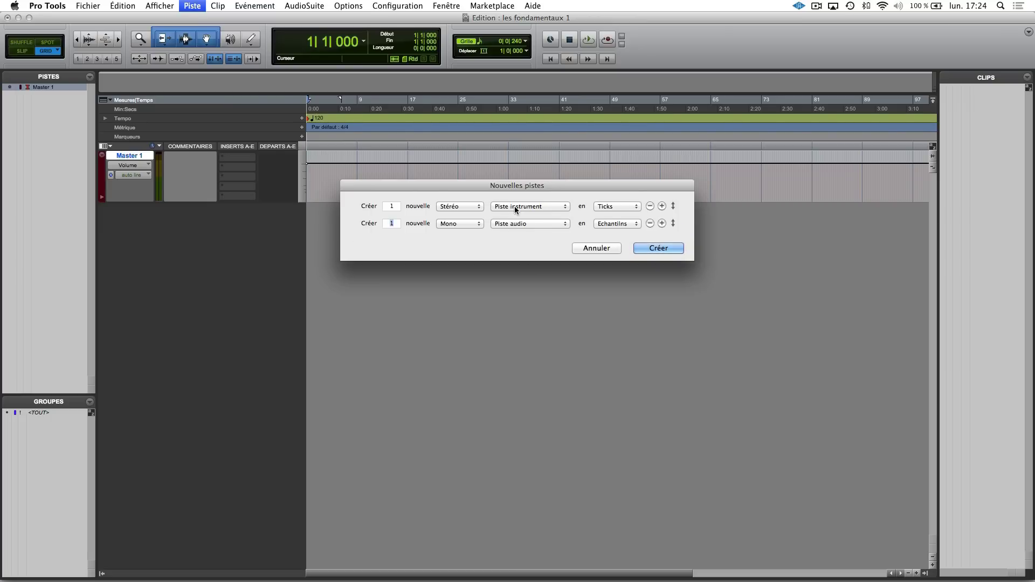
key(super+shift+Down)
key(super+shift+Down)
key(super+shift+Down)
key(super+shift+Down)
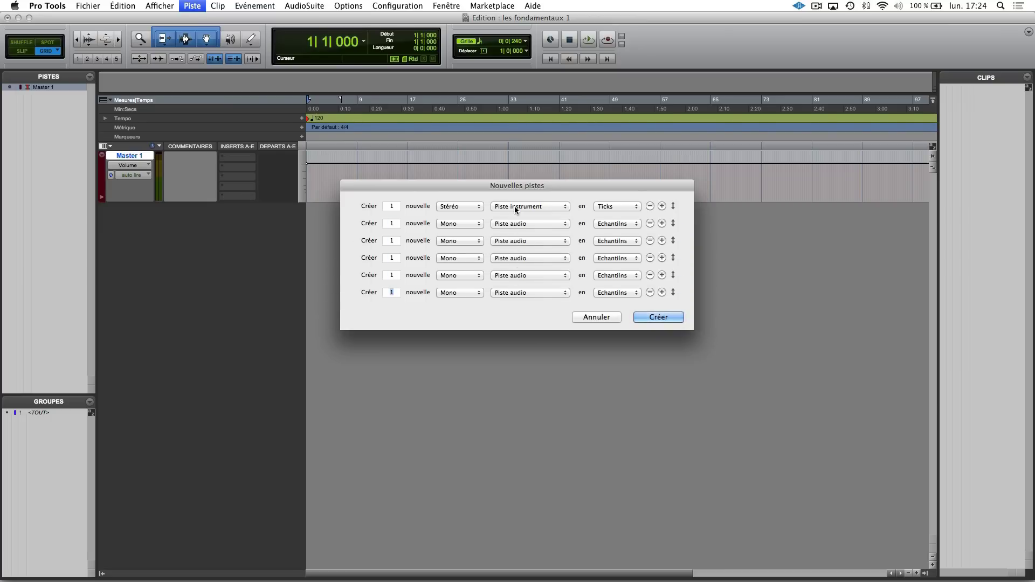
key(Return)
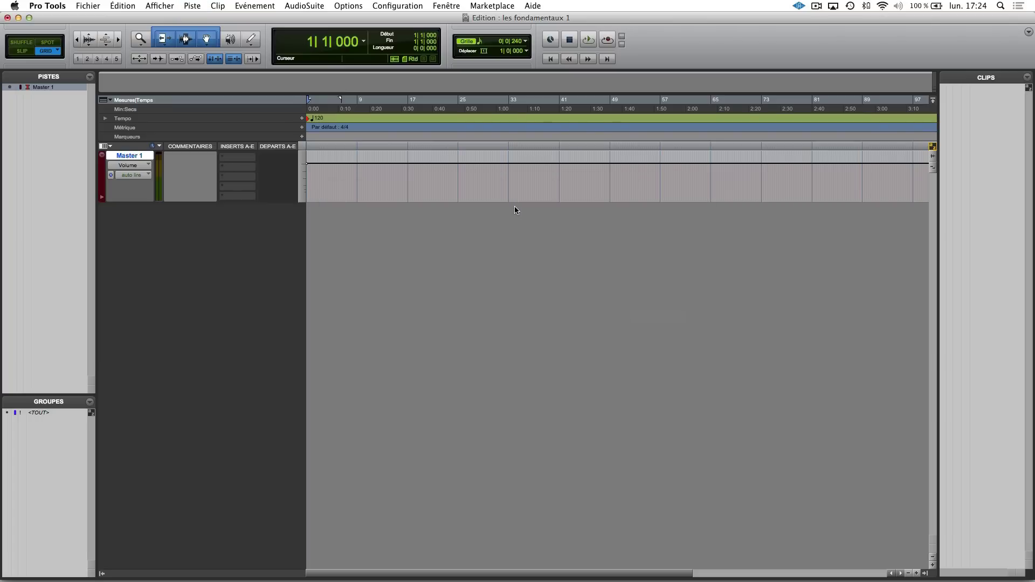
Set up new tracks with one stereo instrument track in ticks and five stereo audio tracks in samples.
key(super+shift+n)
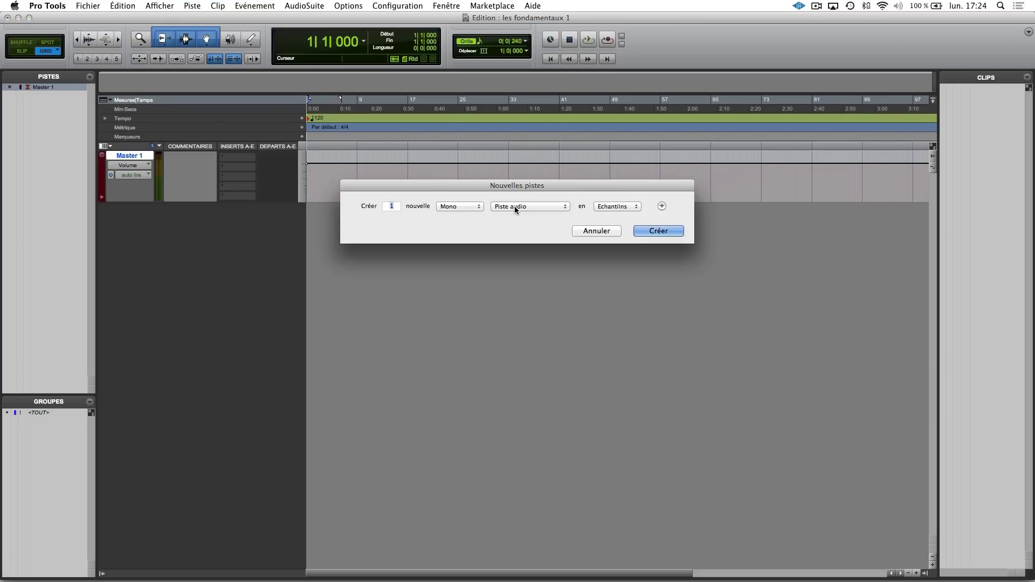
key(super+Down)
key(super+Down)
key(super+shift+Down)
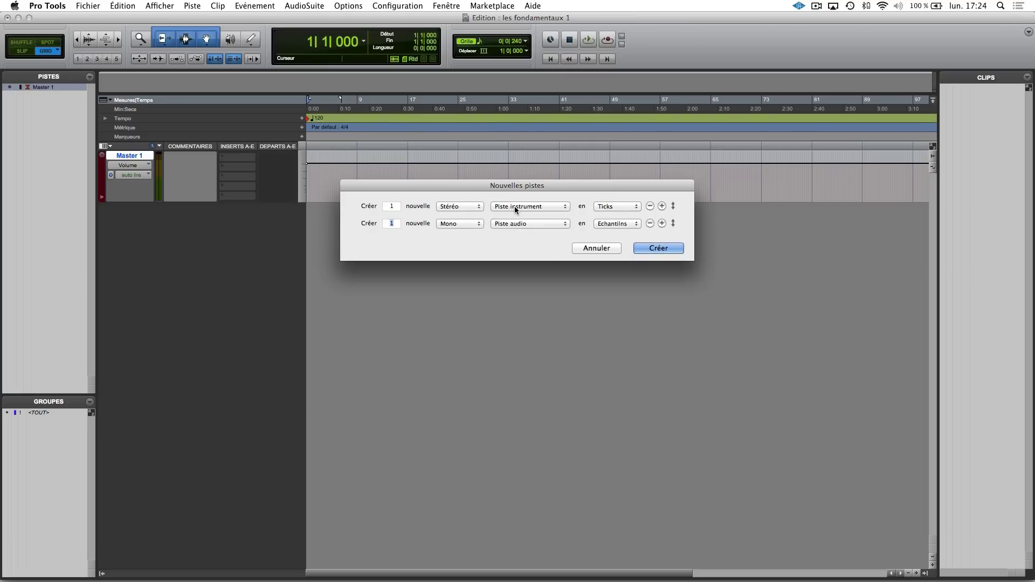
text(5)
key(super+Down)
key(super+Up)
Add one stereo auxiliary input to the new track list and create all the listed tracks.
key(super+plus)
key(super+Right)
key(super+Down)
key(super+Down)
key(super+Up)
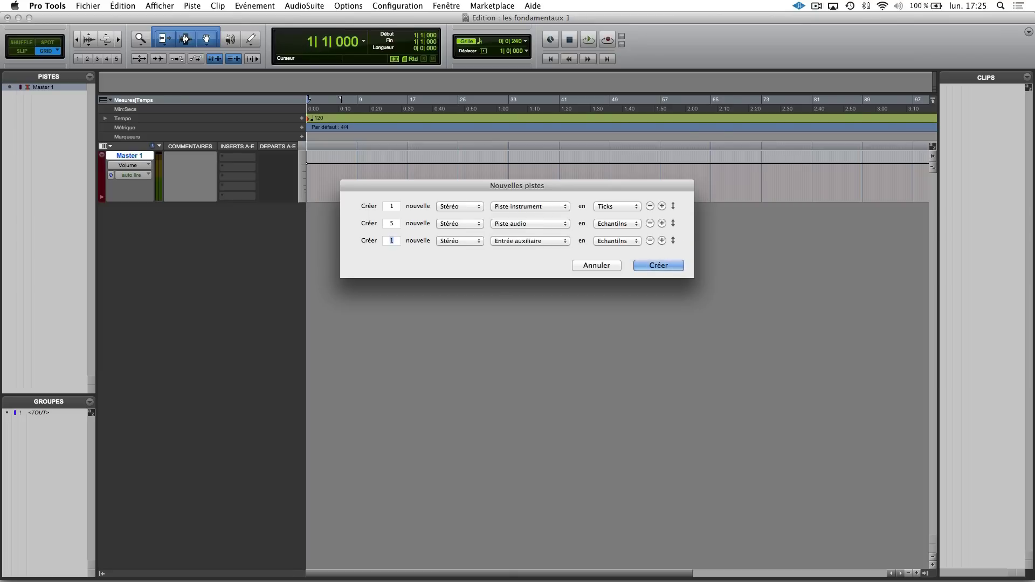
key(Return)
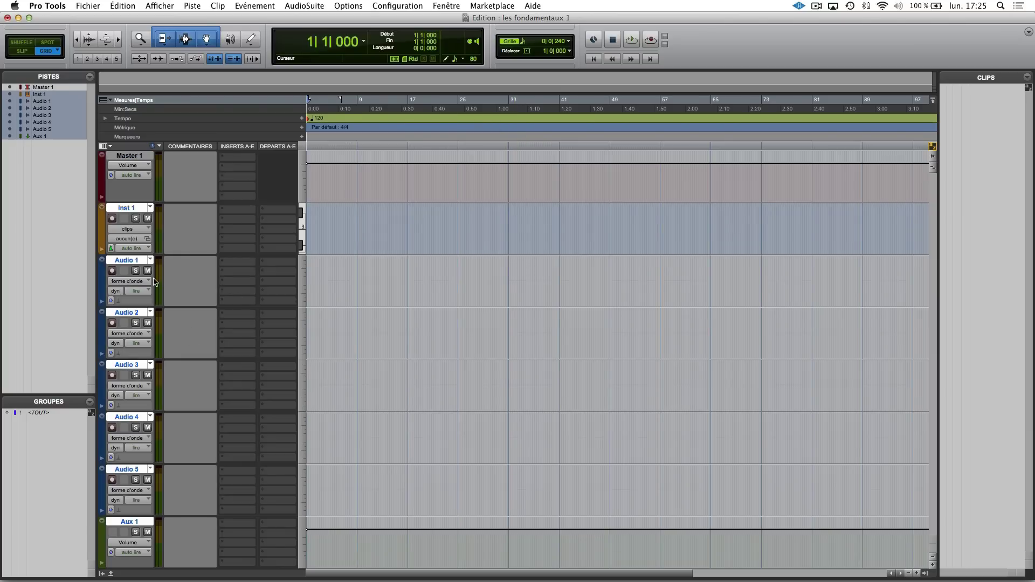
Show the Mix window and reduce the track selection to Aux 1 only.
key(super+equal)
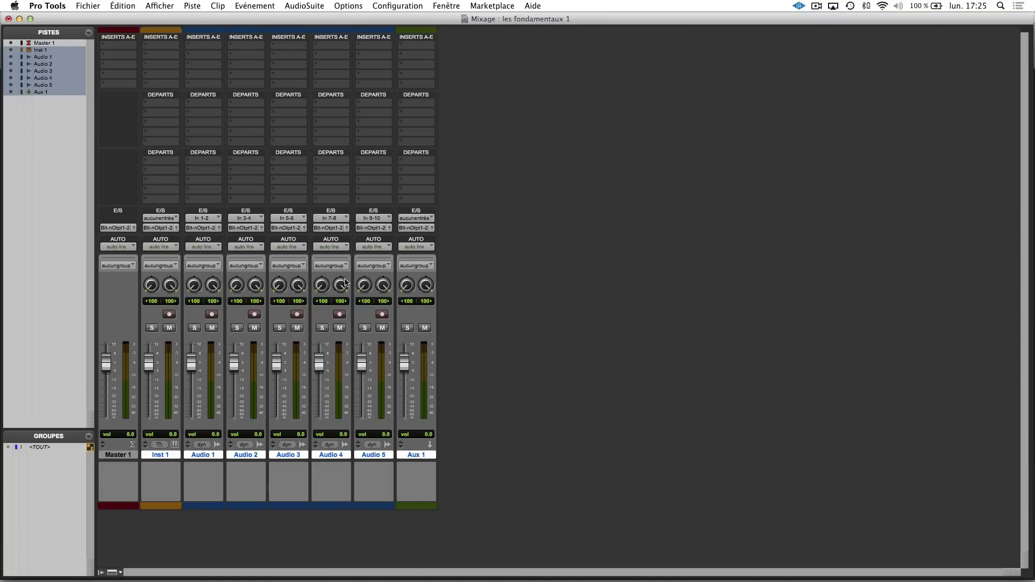
key(super+equal)
key(super+equal)
drag(160, 459, 275, 458)
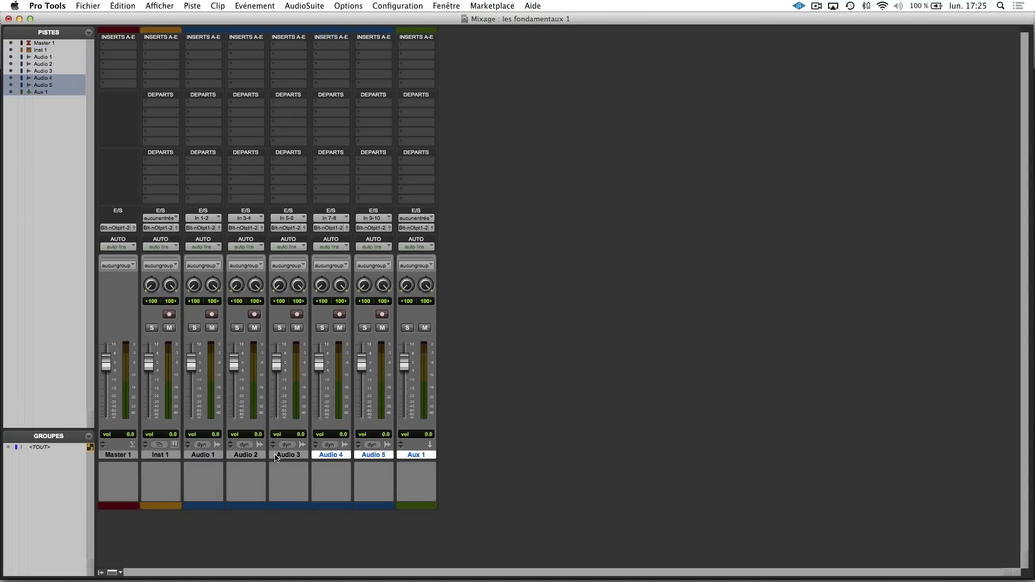
super+click(369, 458)
super+click(333, 458)
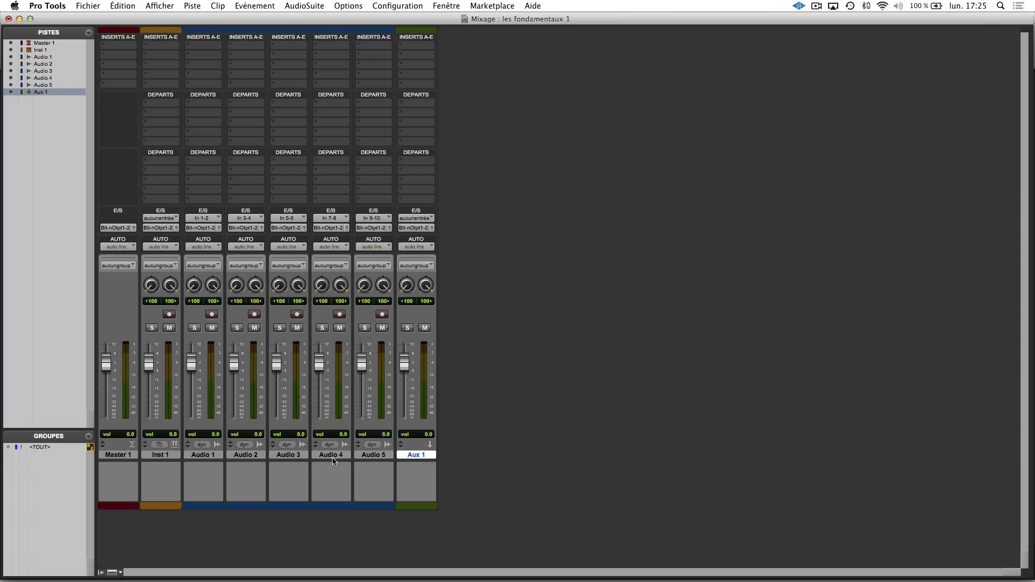
super+click(417, 459)
click(414, 458)
Open the colour palette and set it to apply colours to tracks (Pistes).
click(458, 6)
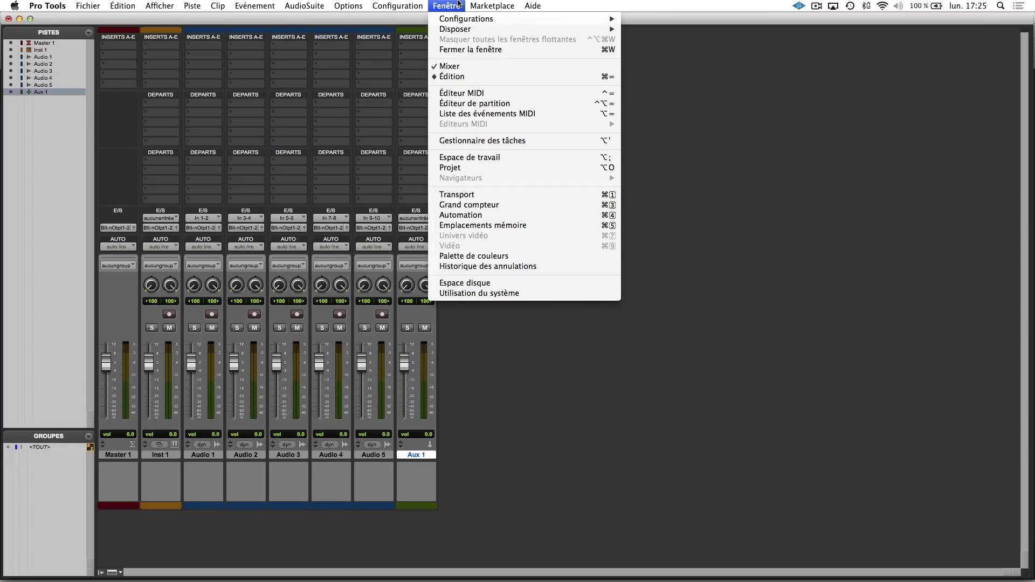
click(490, 257)
click(380, 210)
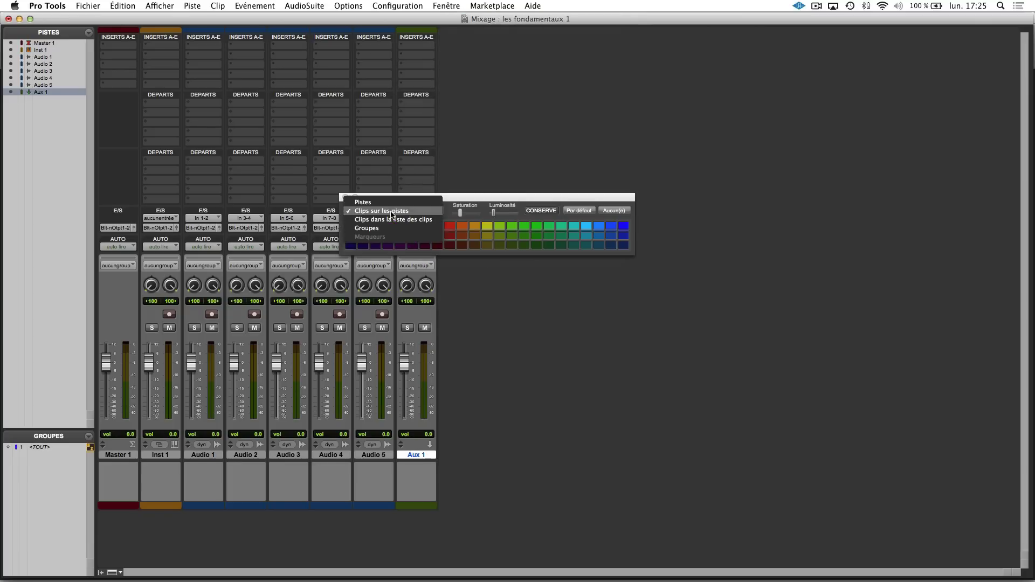
click(386, 203)
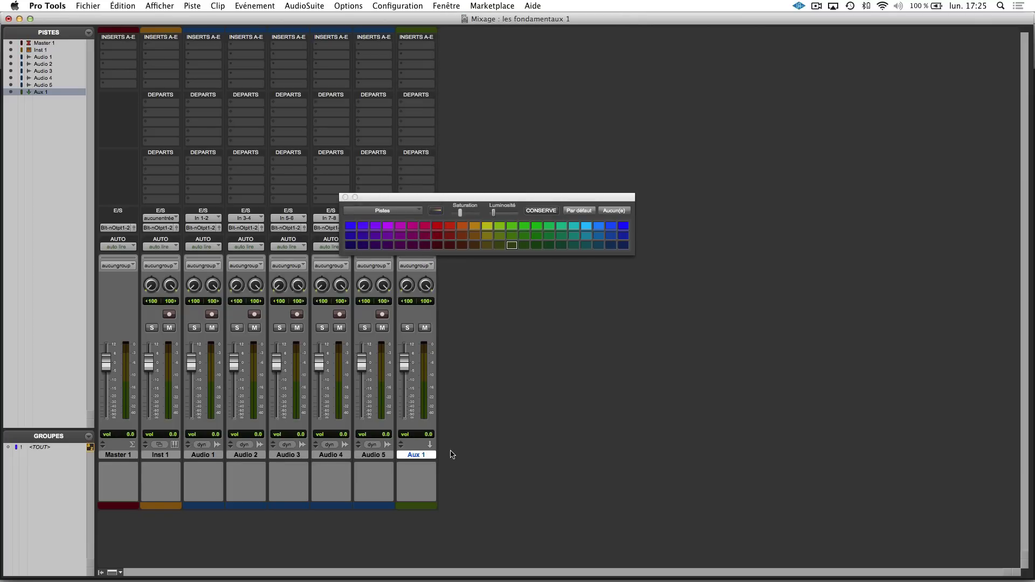
Select the tracks Audio 1 through Audio 5 and colour them bright blue.
click(385, 456)
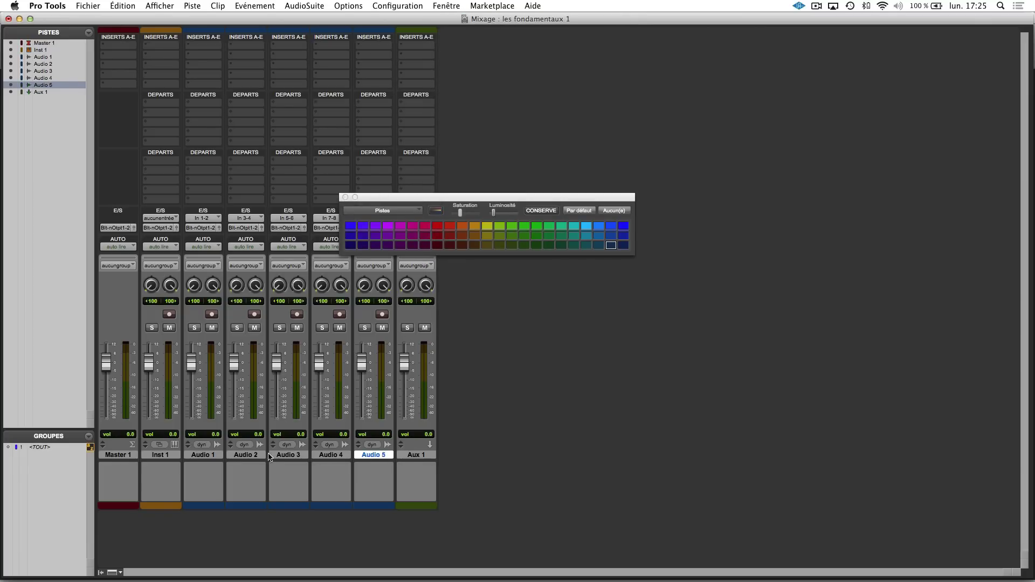
shift+click(212, 456)
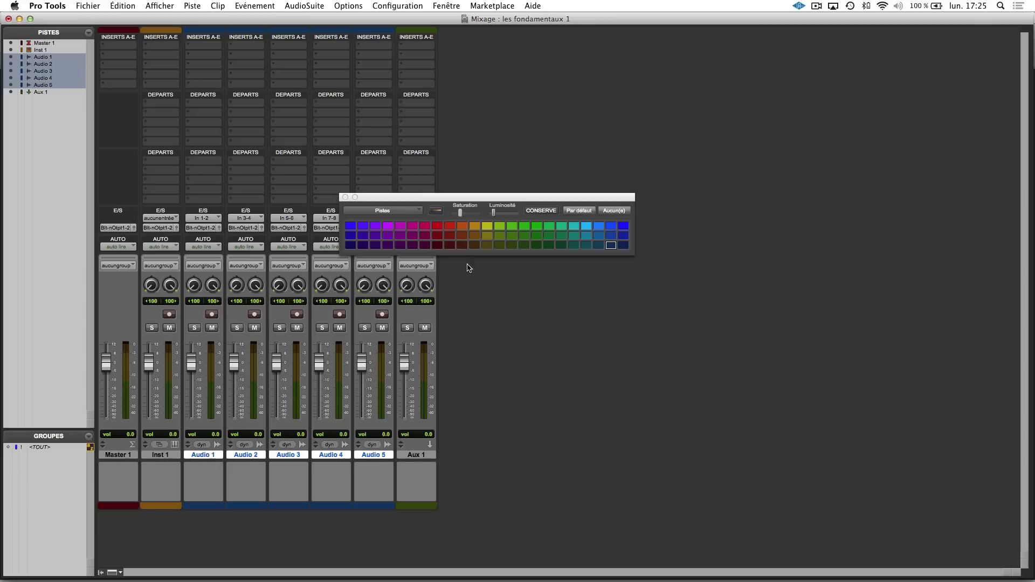
click(611, 227)
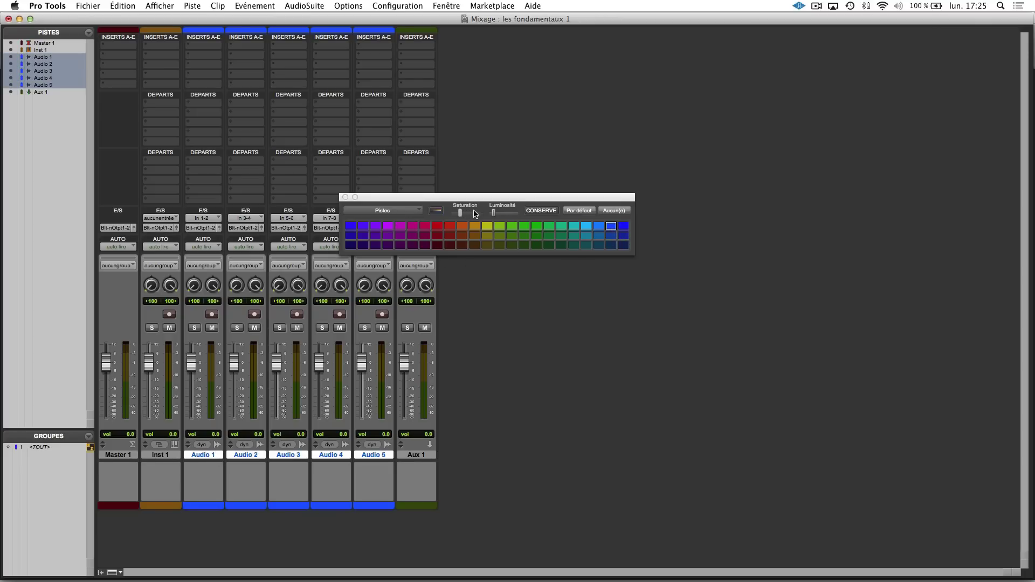
Try tinting the full mixer channel strips with their track colours.
mouse_move(493, 213)
mouse_down()
mouse_move(507, 212)
mouse_move(493, 212)
mouse_up()
click(442, 213)
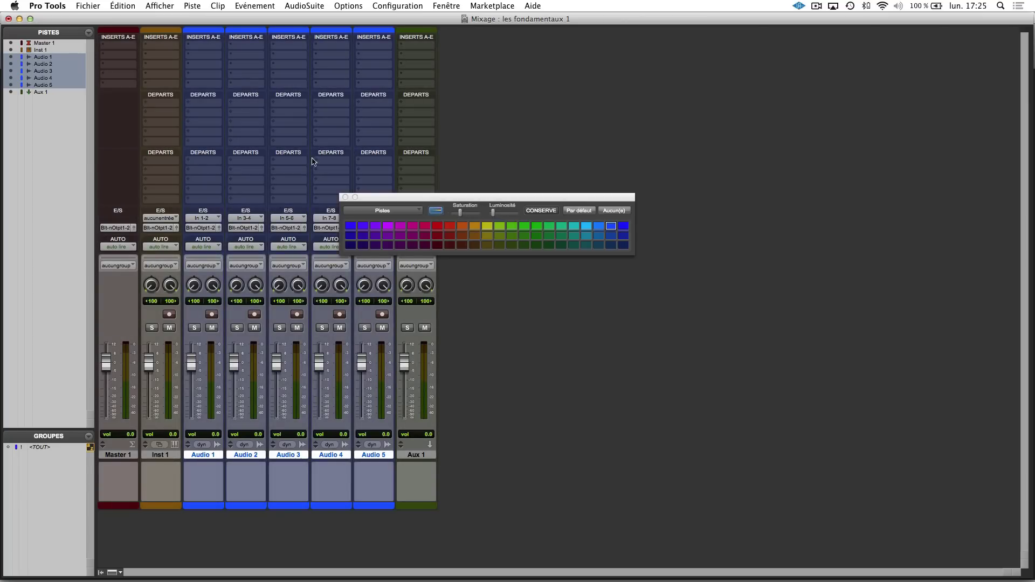
click(436, 211)
Recolour the selected audio tracks with the medium blue shade and close the colour palette.
click(625, 236)
click(612, 237)
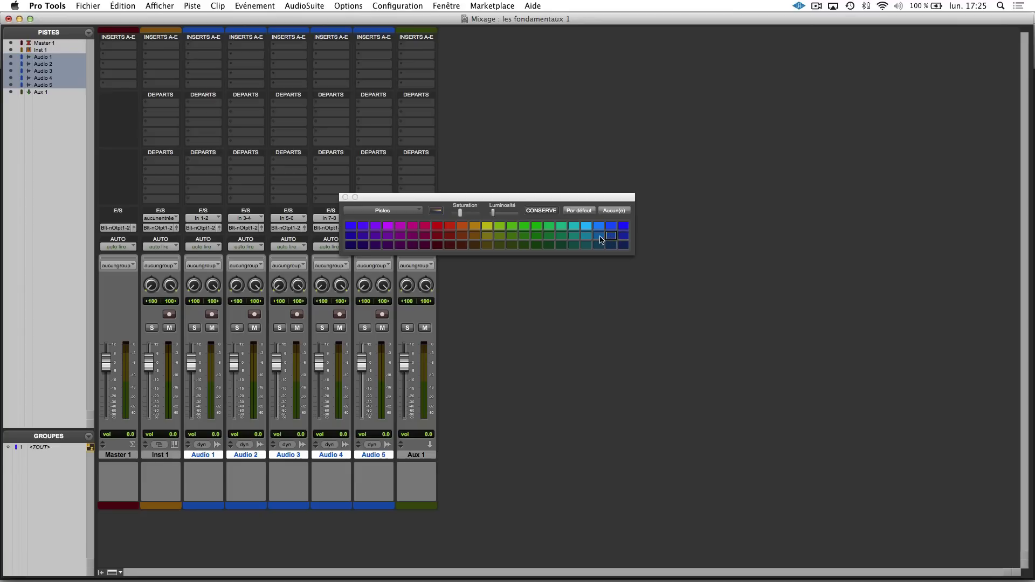
click(345, 198)
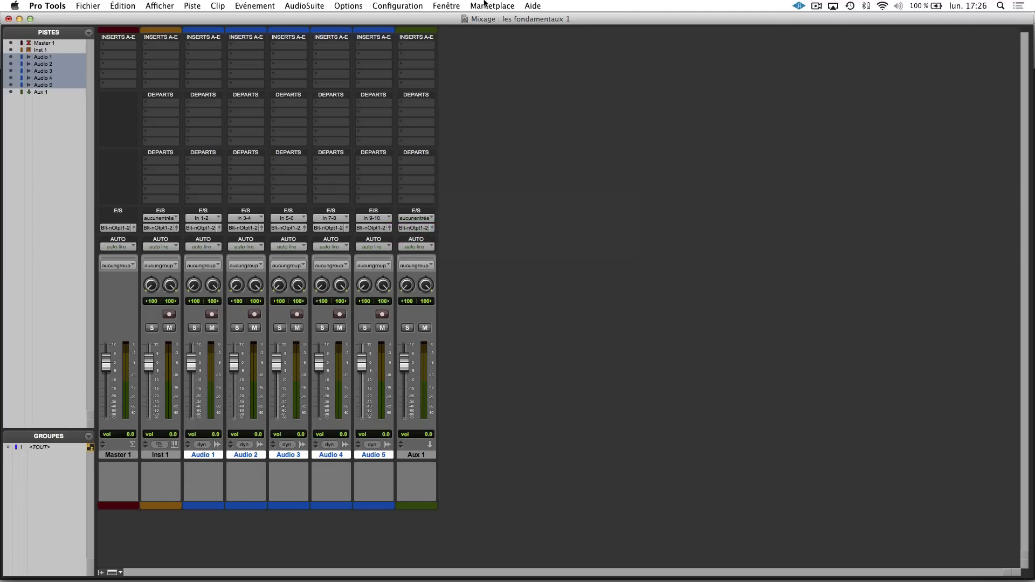
Switch to the Edit window and select all tracks from Master 1 through Aux 1.
key(super+equal)
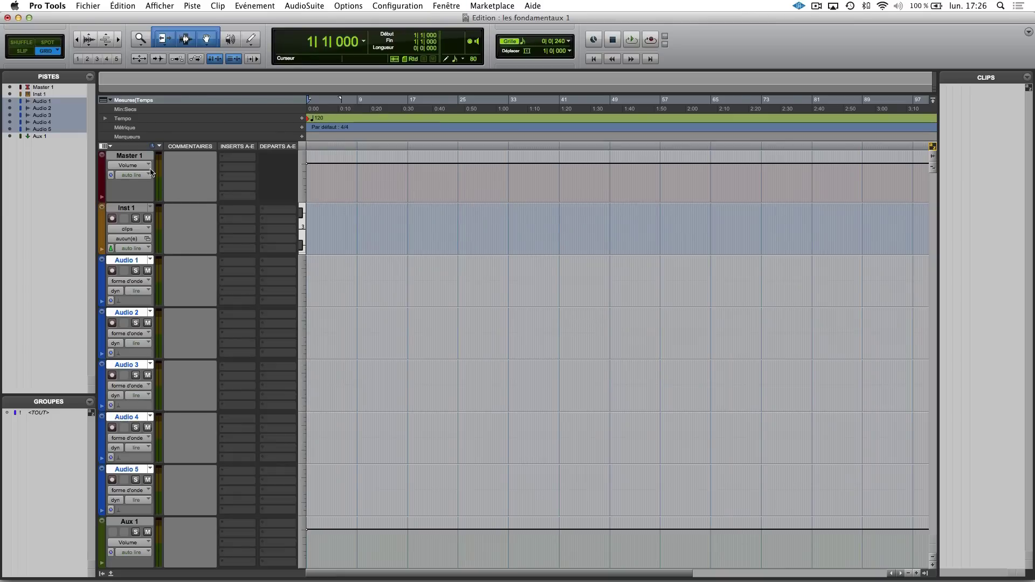
click(139, 157)
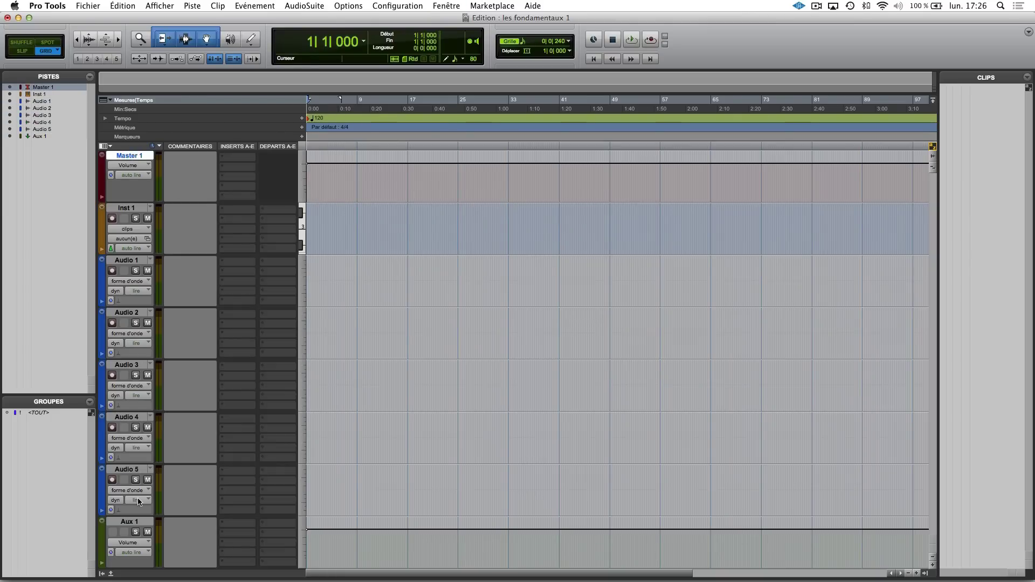
shift+click(128, 526)
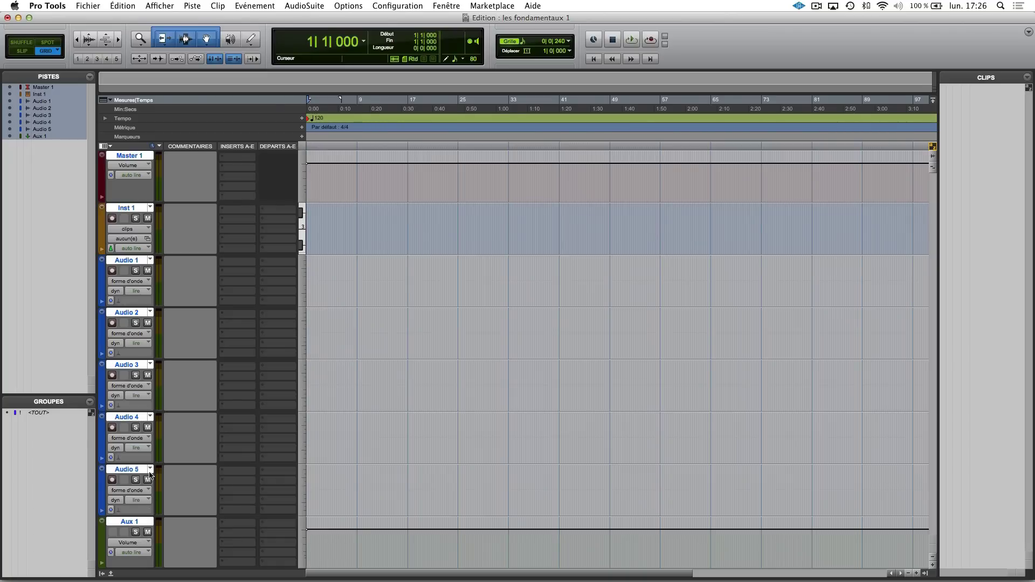
Hide the markers (Marqueurs) ruler and deselect all tracks.
alt+click(128, 138)
alt+click(129, 147)
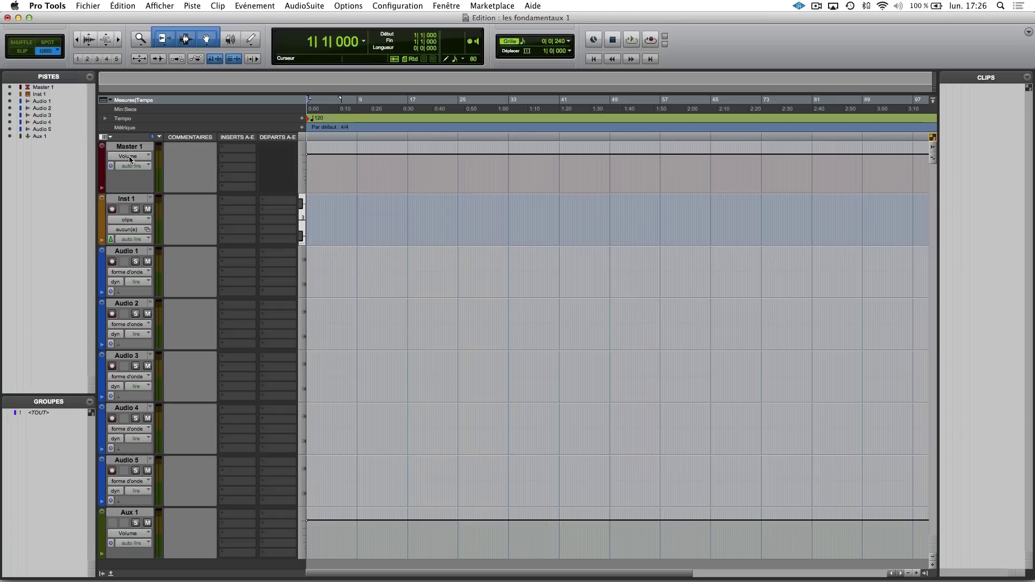
Select the tracks Master 1 through Audio 5 as a range and extend the selection to Aux 1.
click(129, 147)
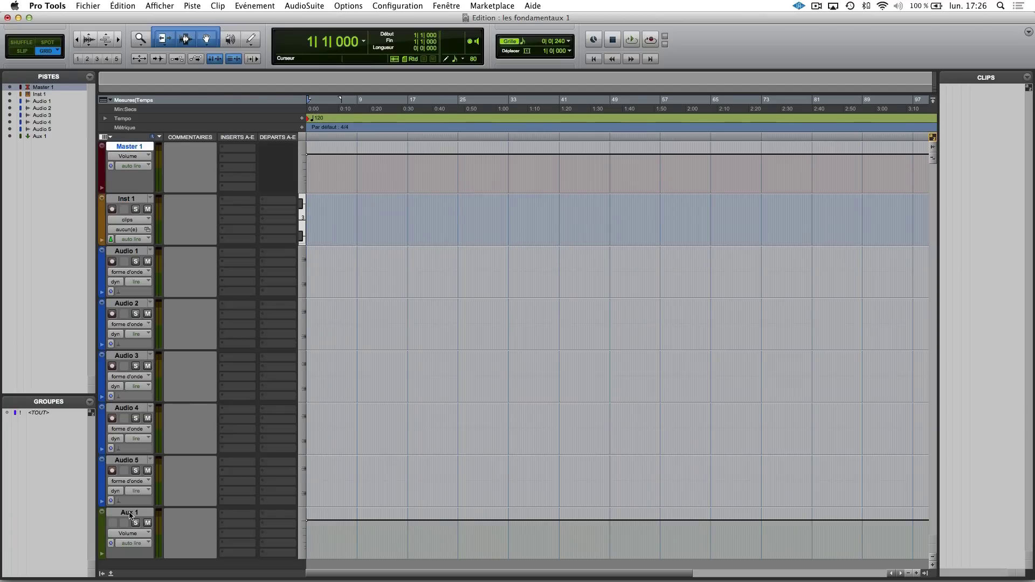
shift+click(130, 461)
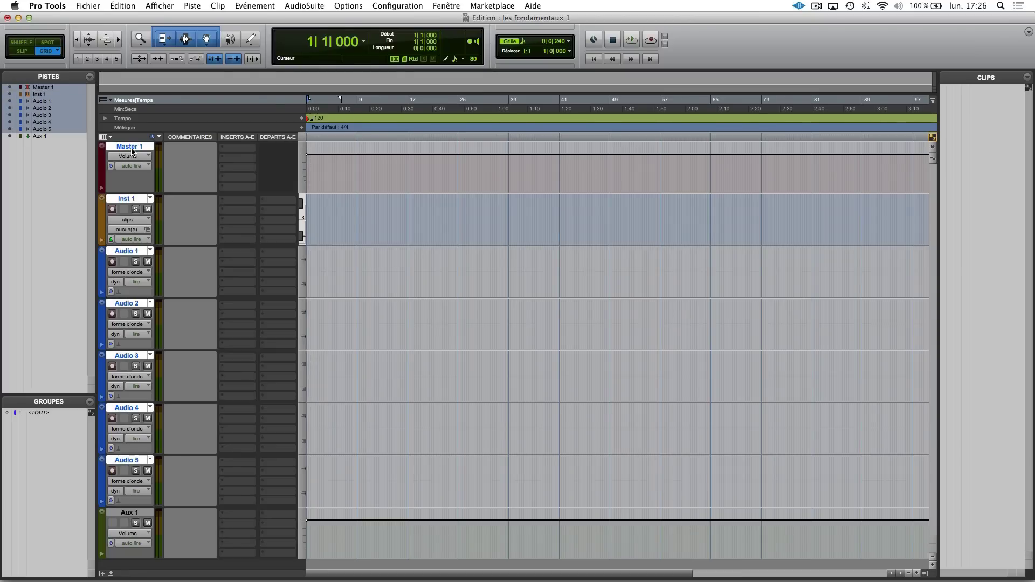
shift+click(130, 513)
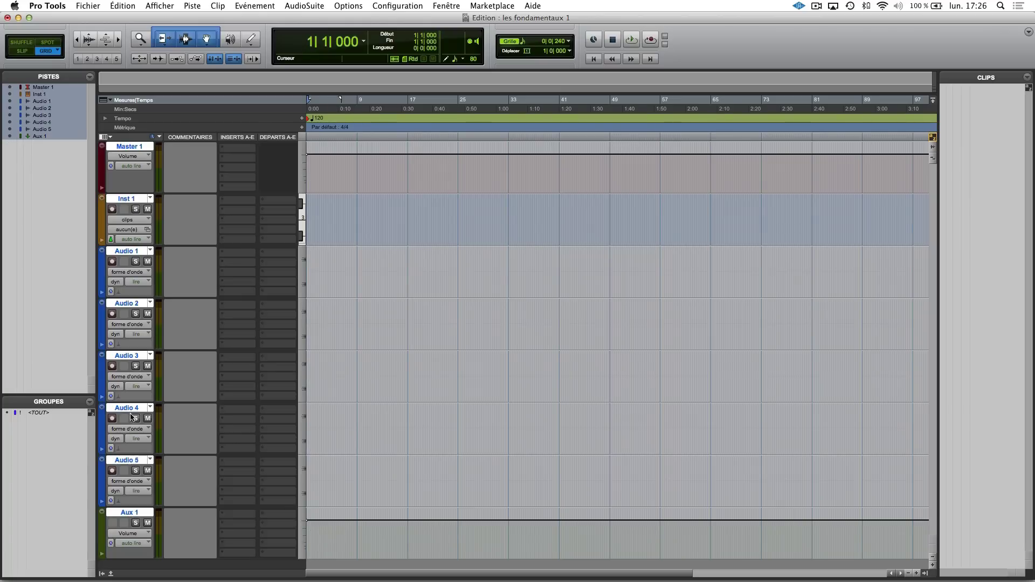
Shorten the track selection so it ends at Audio 3, then extend it track by track to Aux 1, leaving Audio 3 unsoloed.
click(135, 366)
shift+click(135, 357)
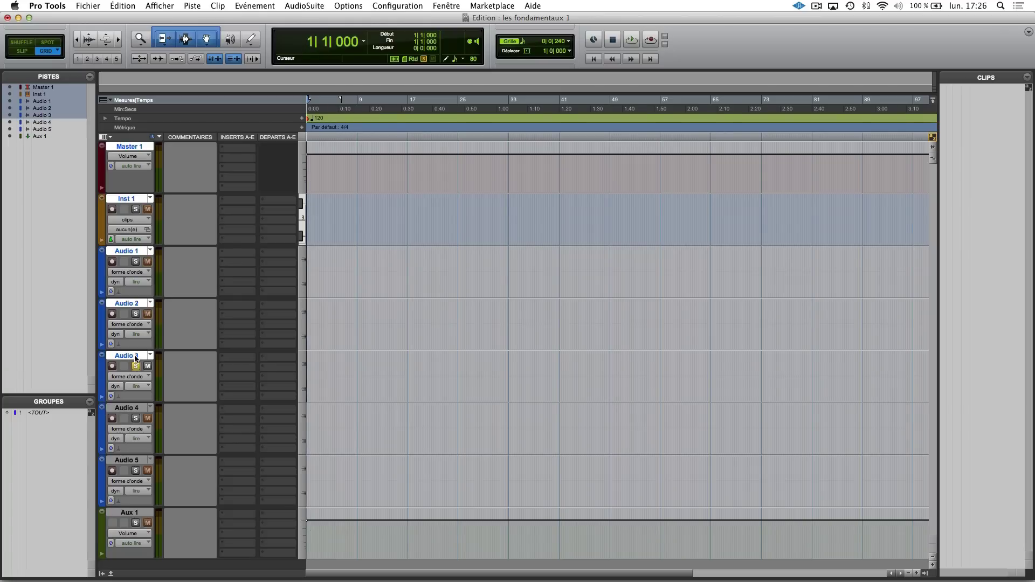
click(135, 366)
shift+click(127, 408)
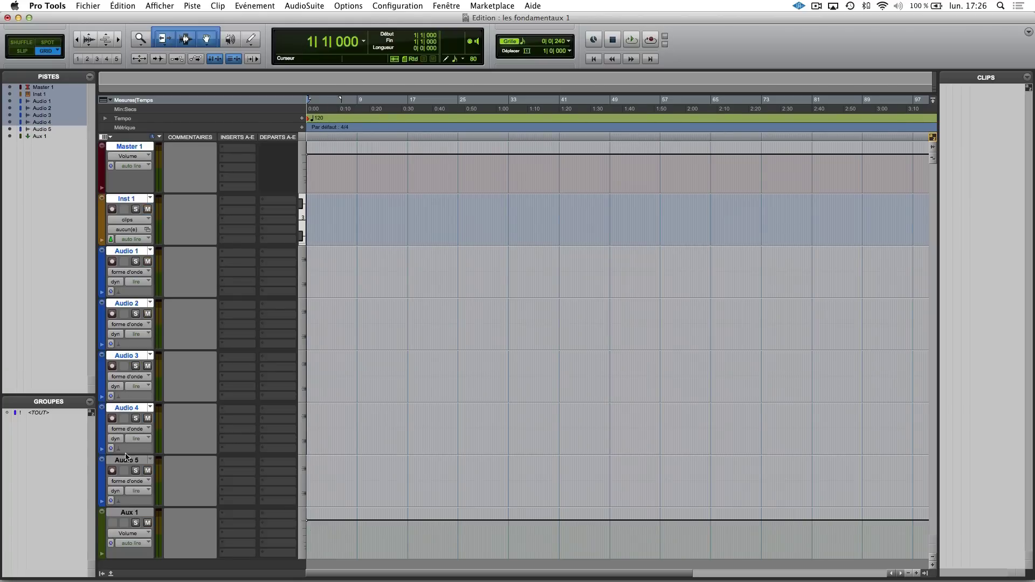
shift+click(127, 460)
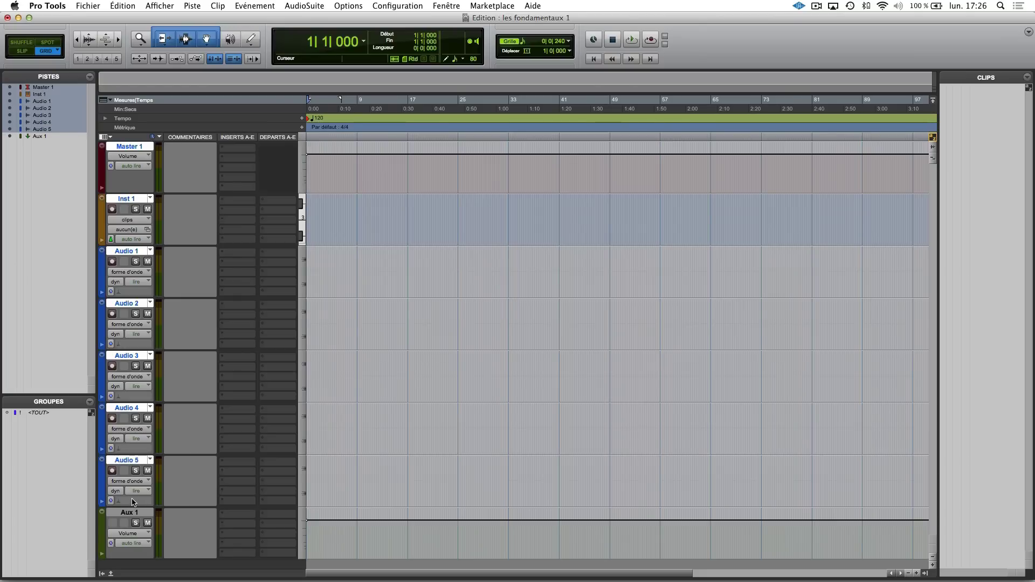
shift+click(128, 513)
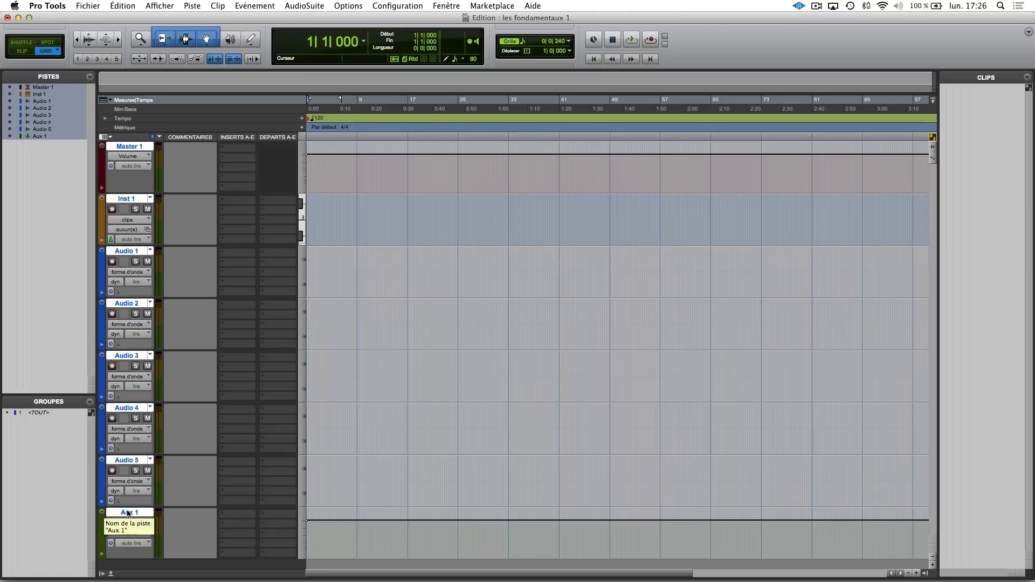
Toggle the selection of all tracks off and on at once, ending with every track deselected.
alt+click(128, 513)
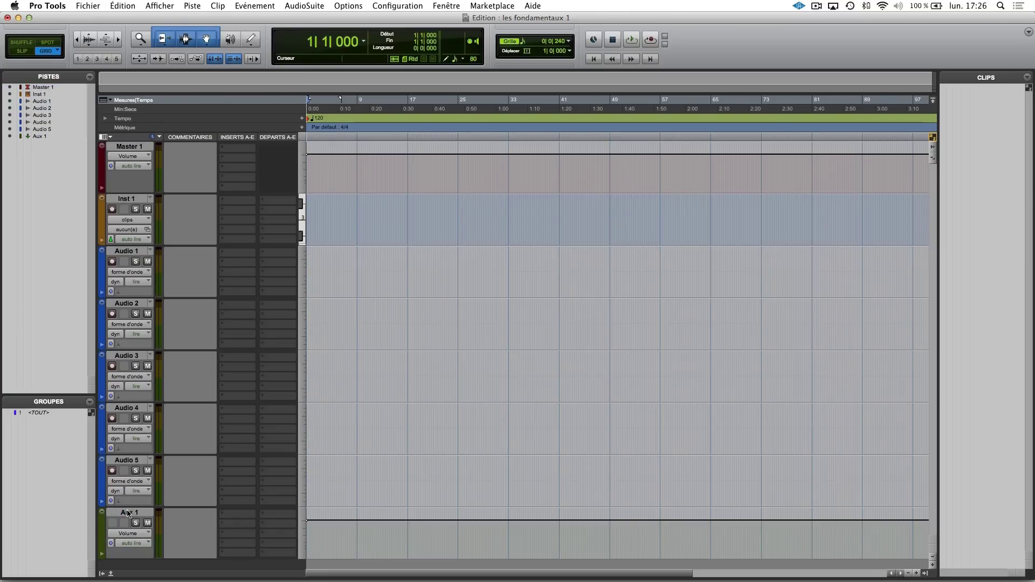
alt+click(128, 513)
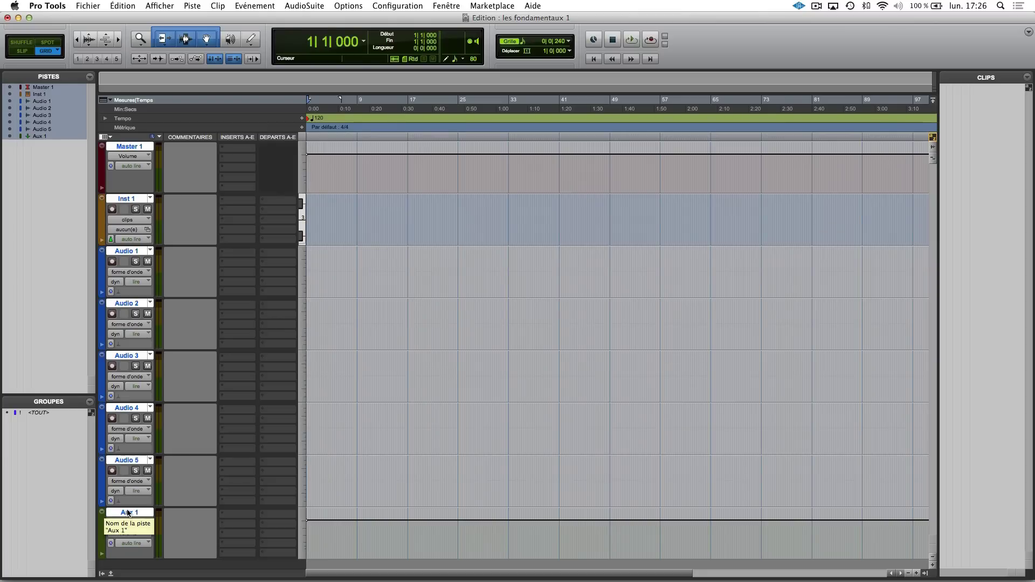
alt+click(129, 513)
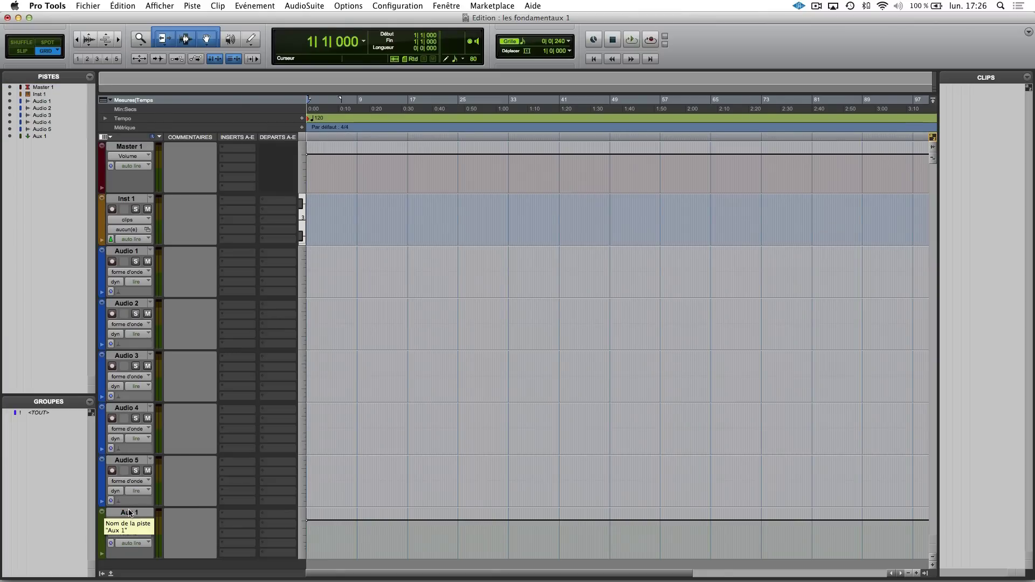
alt+click(132, 513)
alt+click(132, 514)
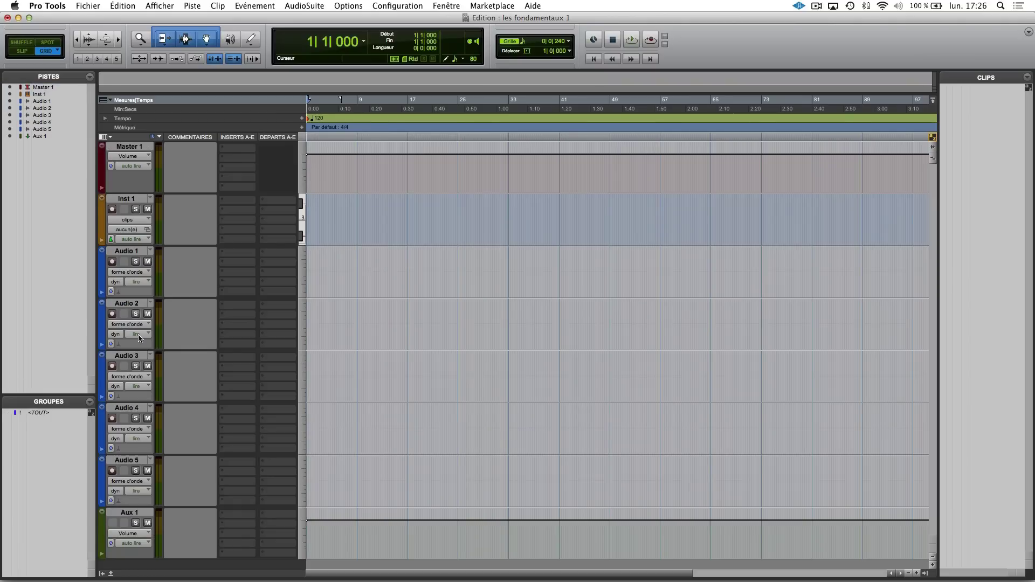
Set the Inst 1 track's automation mode to touch and slightly reduce the track's height.
click(129, 239)
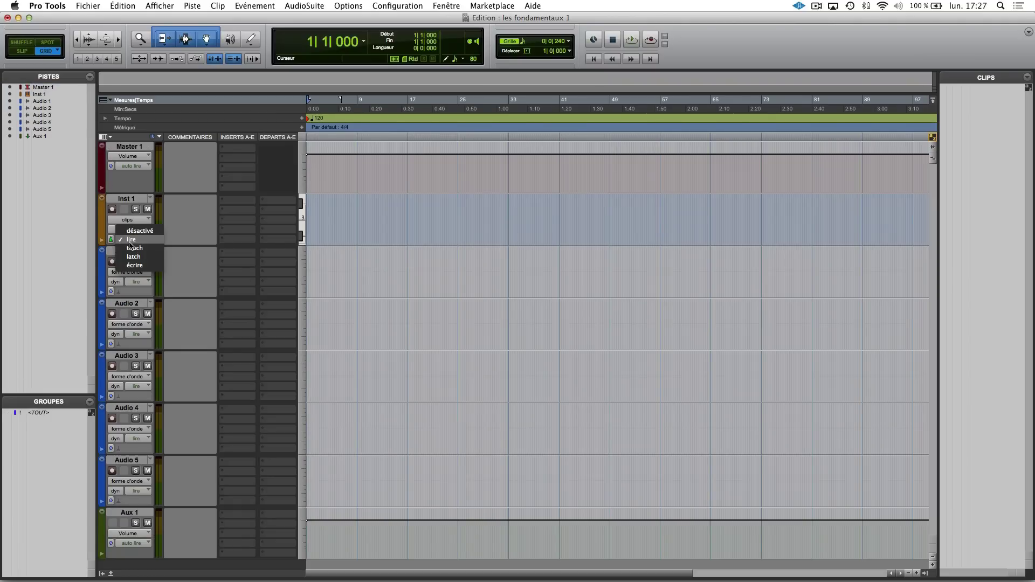
click(119, 242)
mouse_move(119, 242)
mouse_down()
mouse_move(124, 207)
mouse_move(124, 233)
mouse_up()
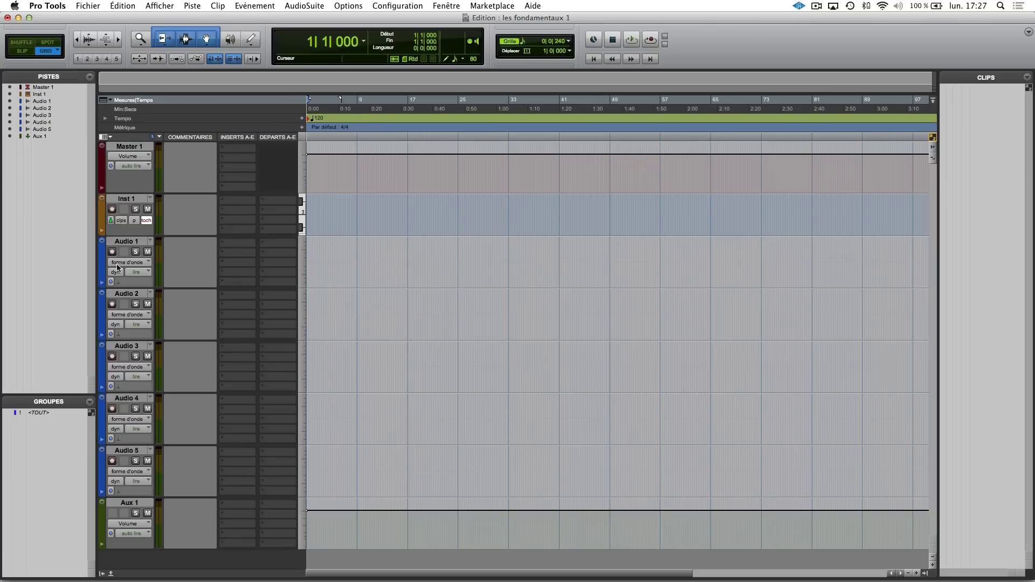
Select the tracks Inst 1 through Aux 1, leaving out Master 1, and reduce their height together to small (petit).
click(132, 148)
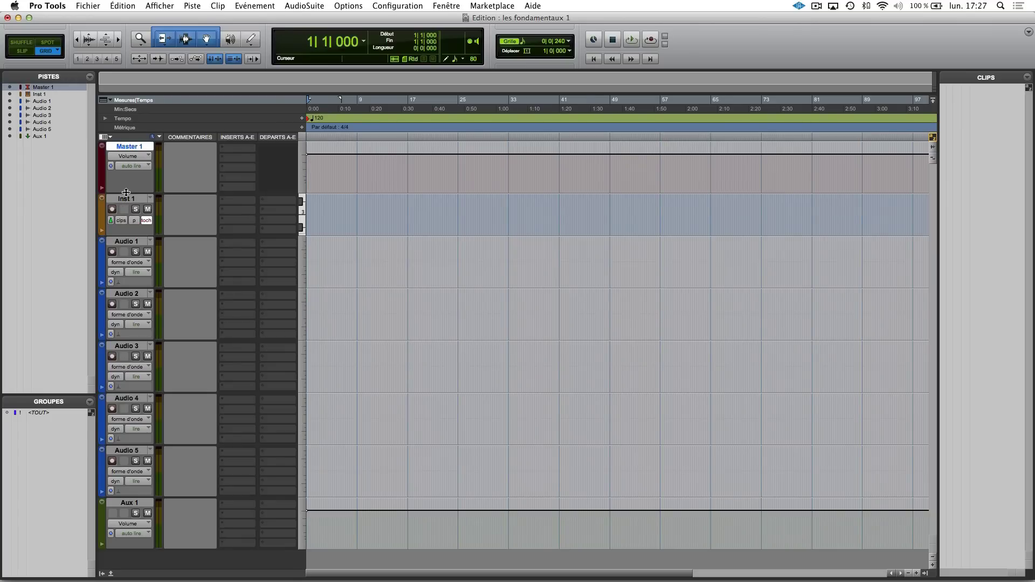
click(128, 200)
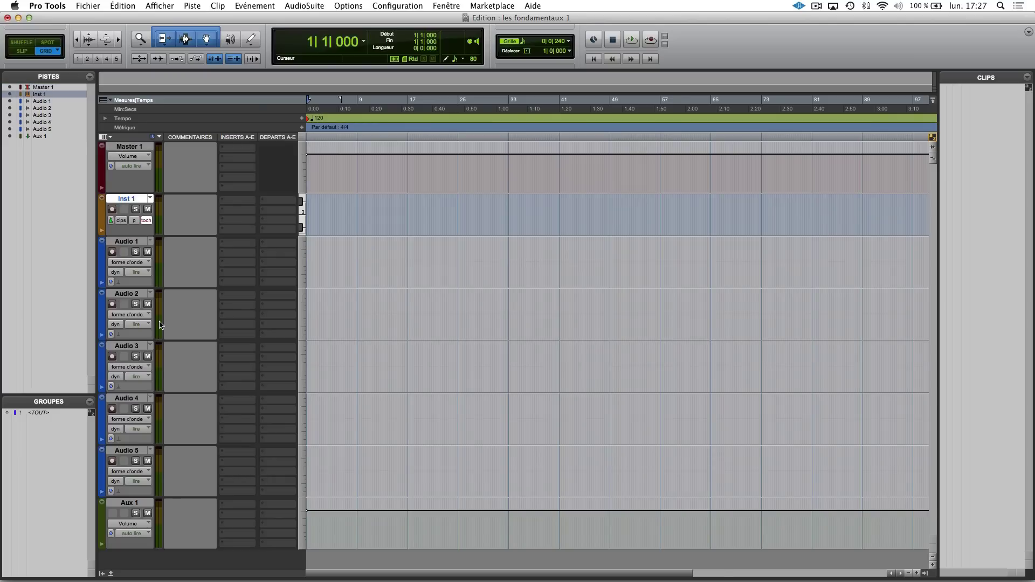
shift+click(138, 502)
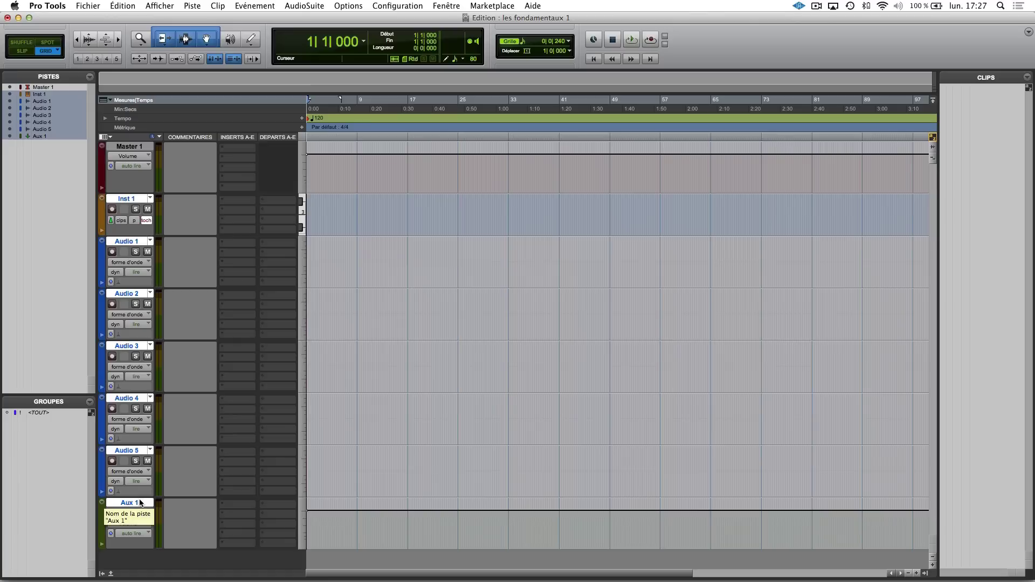
drag(137, 549, 139, 509)
key(ctrl+Down)
key(ctrl+Up)
key(ctrl+Up)
key(ctrl+Up)
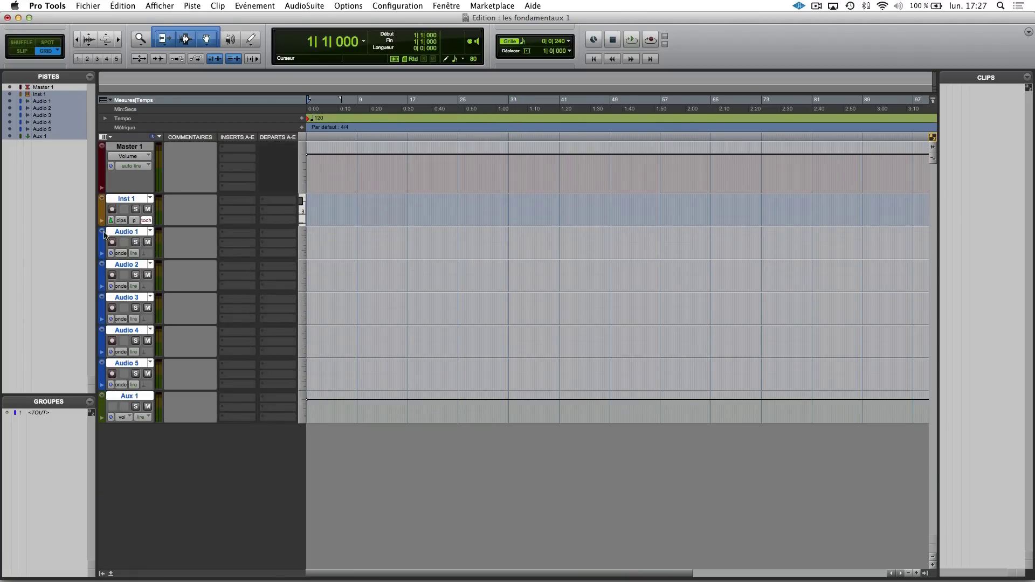
Try the mini and micro track heights on the selected tracks, then return them to mini.
click(102, 200)
mouse_move(134, 202)
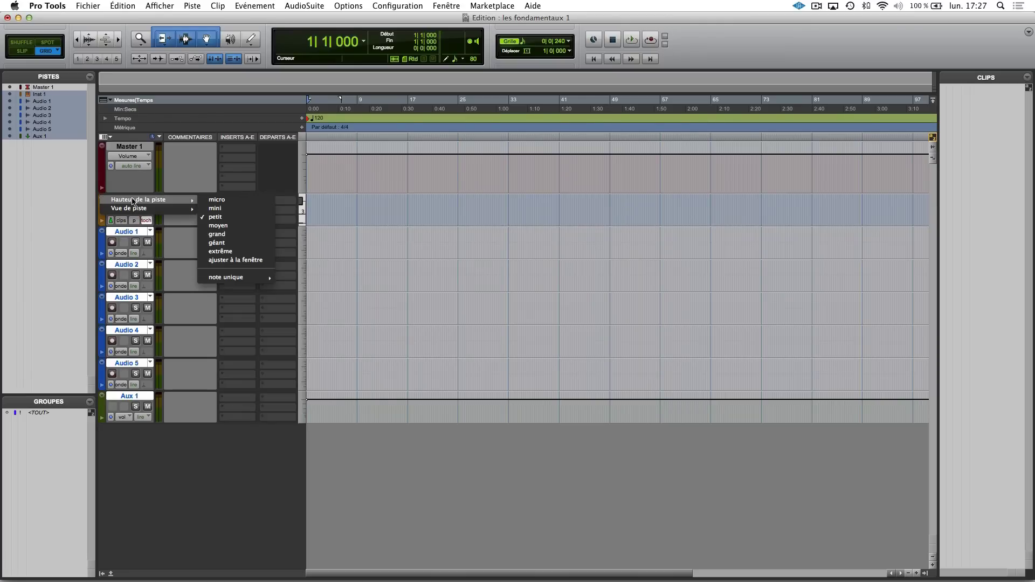
click(216, 208)
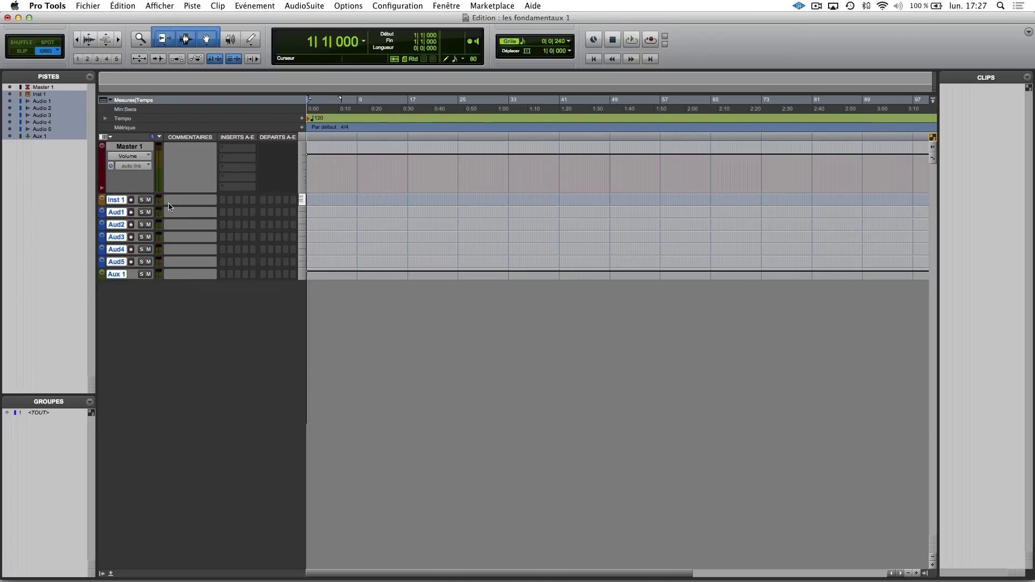
click(102, 199)
mouse_move(162, 177)
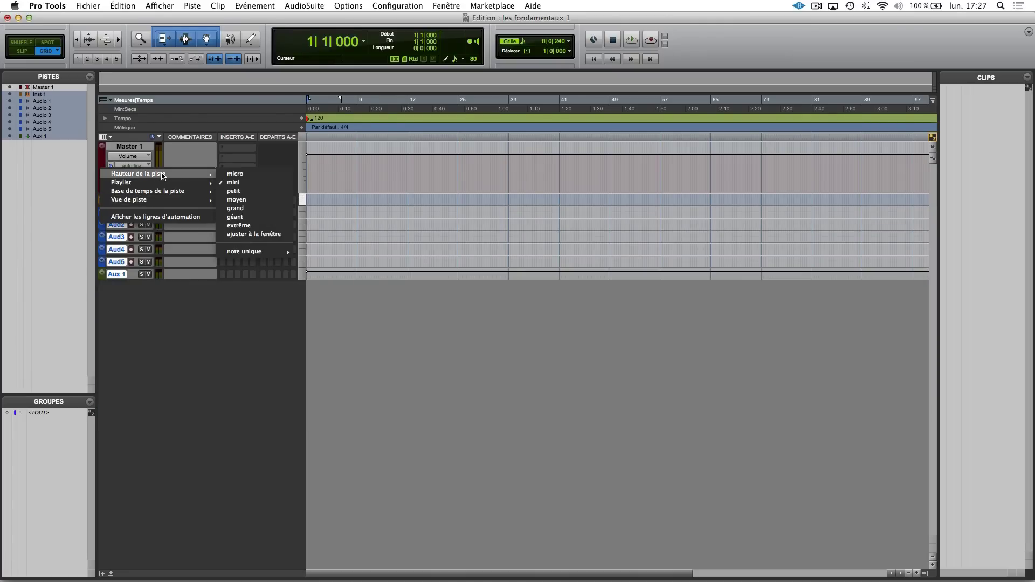
click(245, 175)
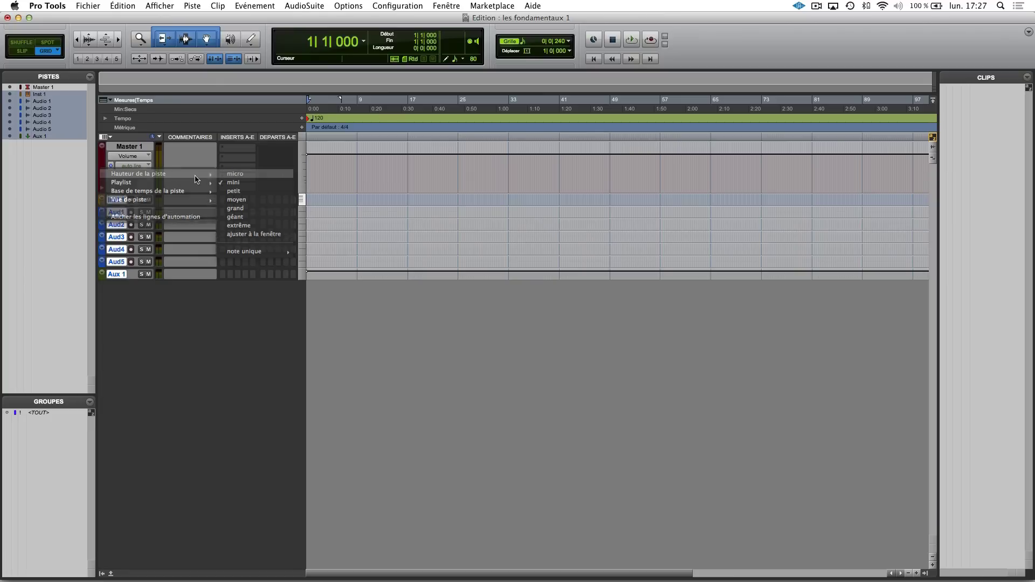
click(102, 198)
mouse_move(164, 184)
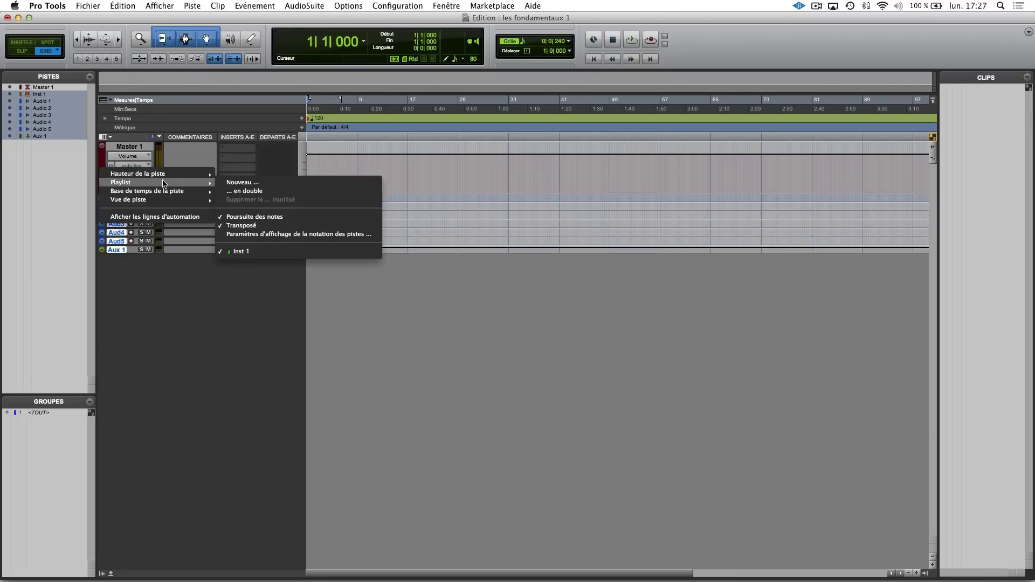
click(227, 183)
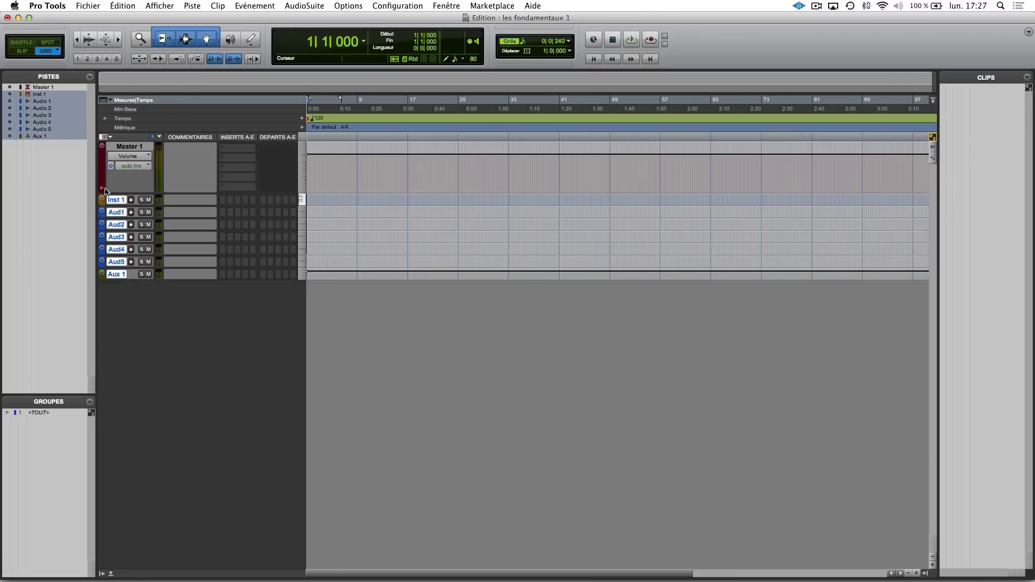
Set the height of the selected tracks to medium (moyen) and shrink them all slightly from there.
click(101, 201)
mouse_move(162, 174)
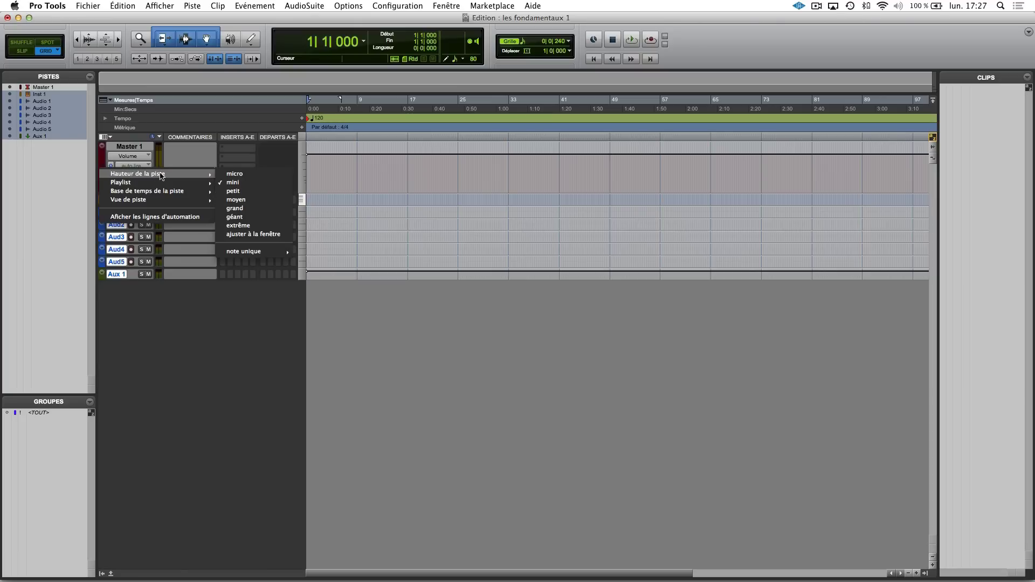
click(230, 201)
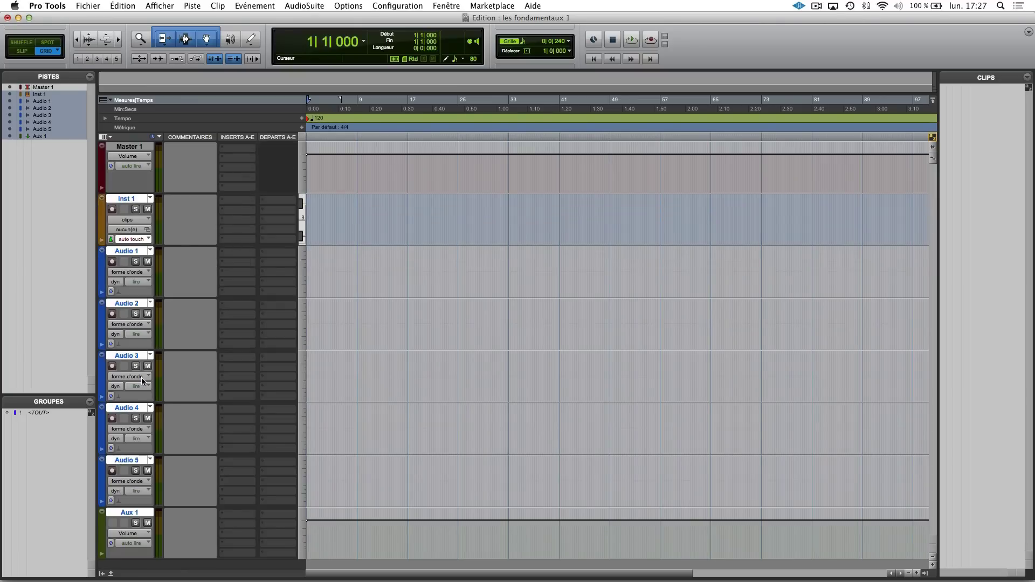
mouse_move(129, 507)
mouse_down()
mouse_move(130, 462)
mouse_move(120, 510)
mouse_move(123, 499)
mouse_up()
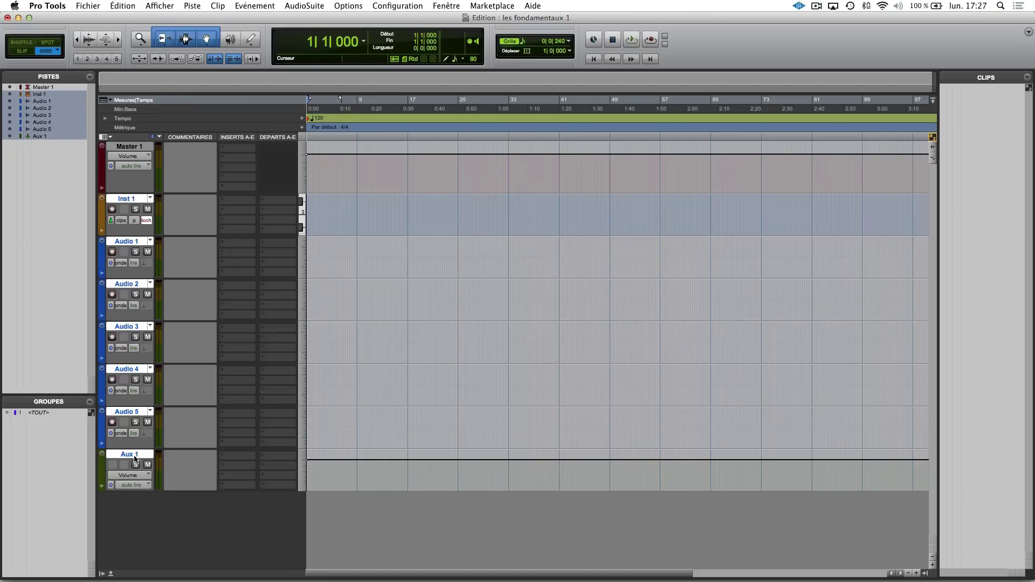
Rename the Inst 1 track as "plug in".
click(131, 199)
double_click(131, 199)
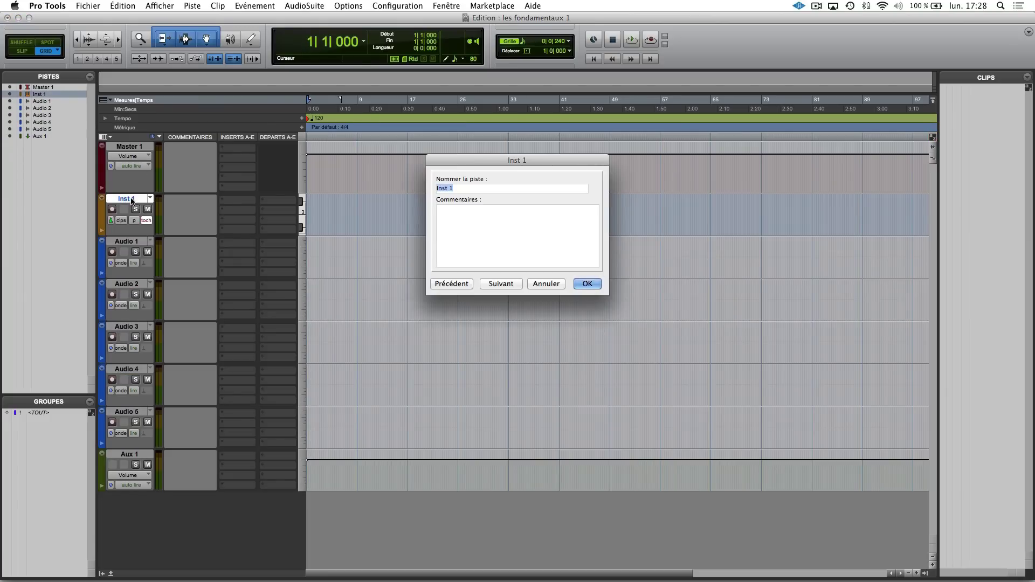
text(plug in)
key(Return)
Reopen the naming dialog for the plug in track, step forward and back through the other tracks' names, and close it.
double_click(123, 199)
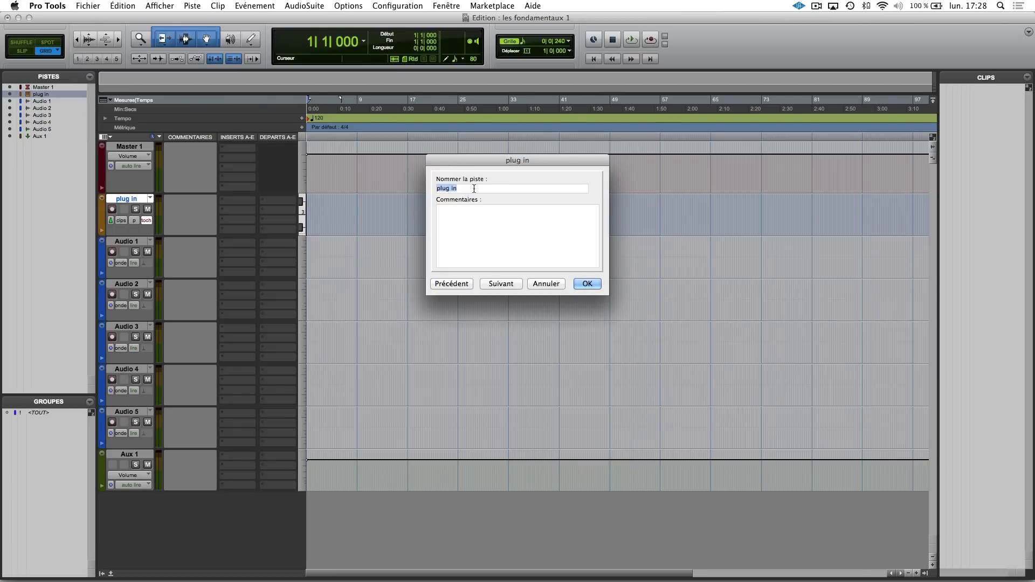
key(super+Right)
key(Right)
key(super+Right)
key(super+Right)
key(super+Right)
key(super+Right)
key(super+Left)
key(super+Left)
key(super+Left)
key(super+Left)
key(super+Right)
key(Return)
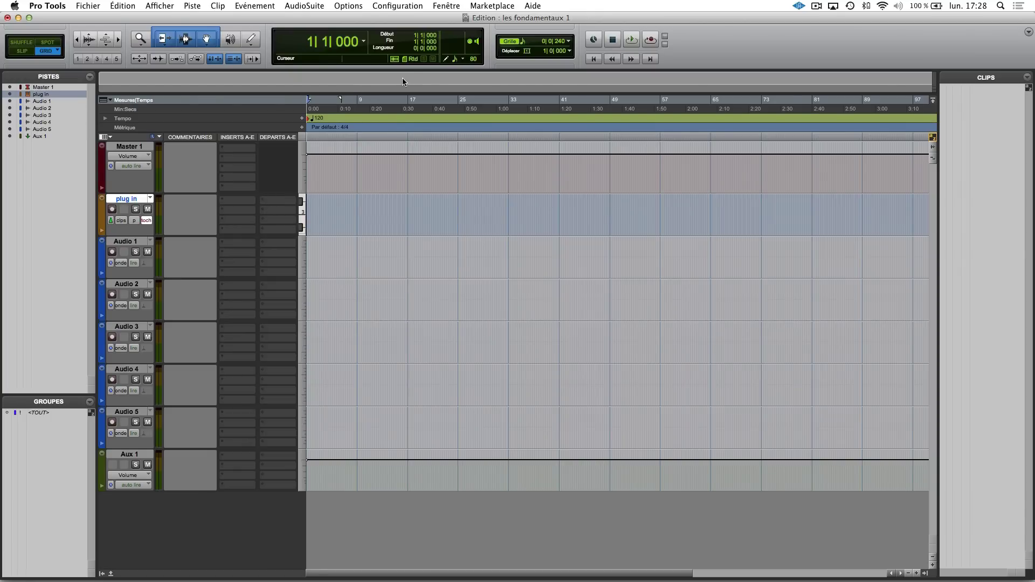
Show the floating Transport window.
click(446, 6)
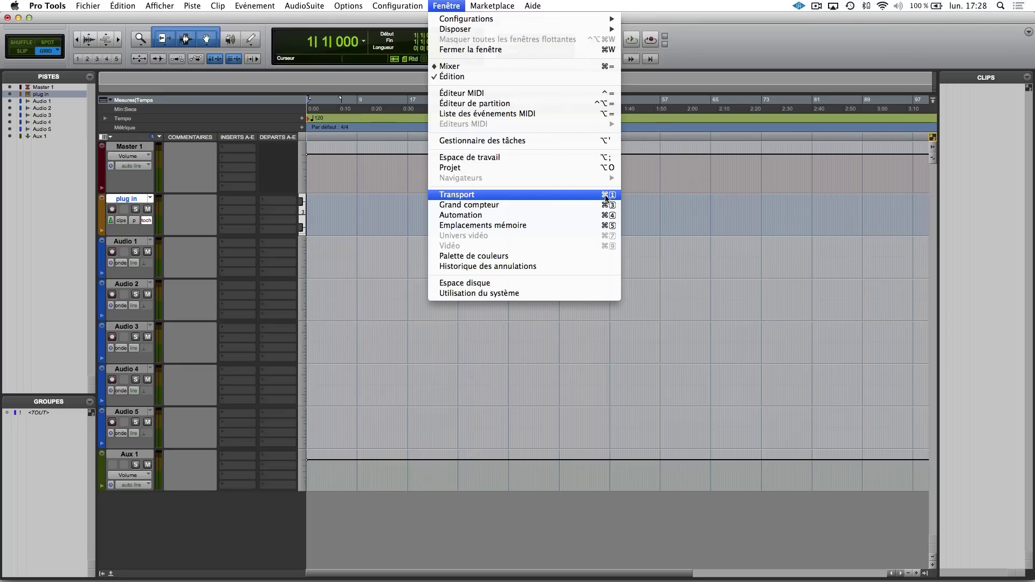
click(605, 196)
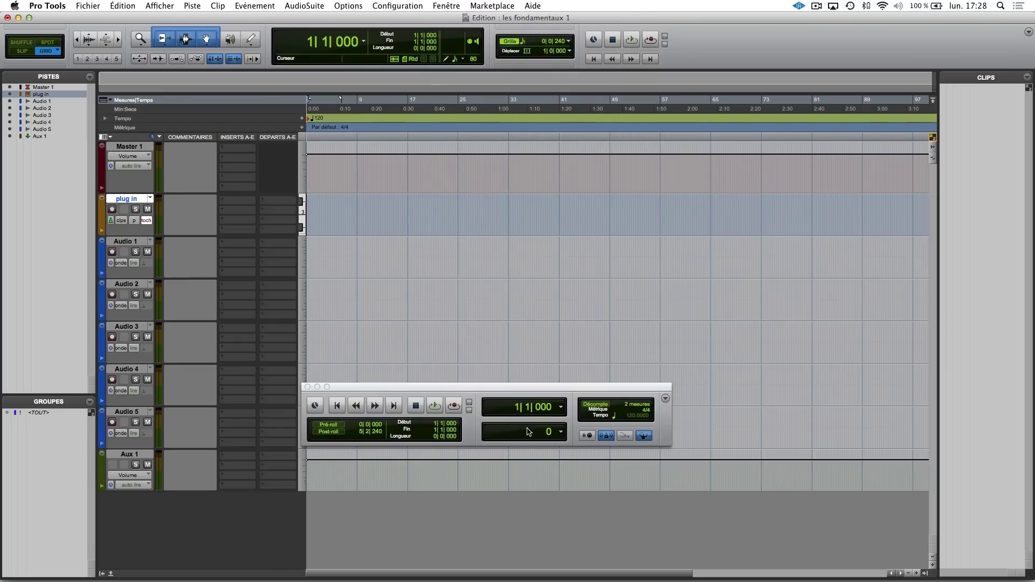
Turn off the tempo ruler's control of playback and set the manual tempo to 90 in the Transport window.
click(645, 437)
click(645, 437)
click(645, 437)
click(644, 437)
click(645, 437)
text(90)
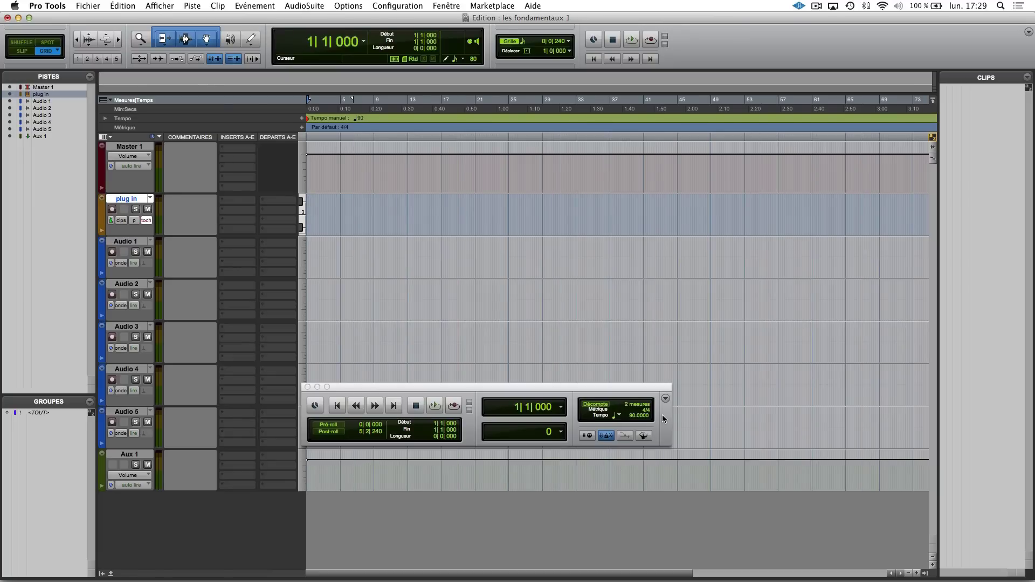
click(645, 436)
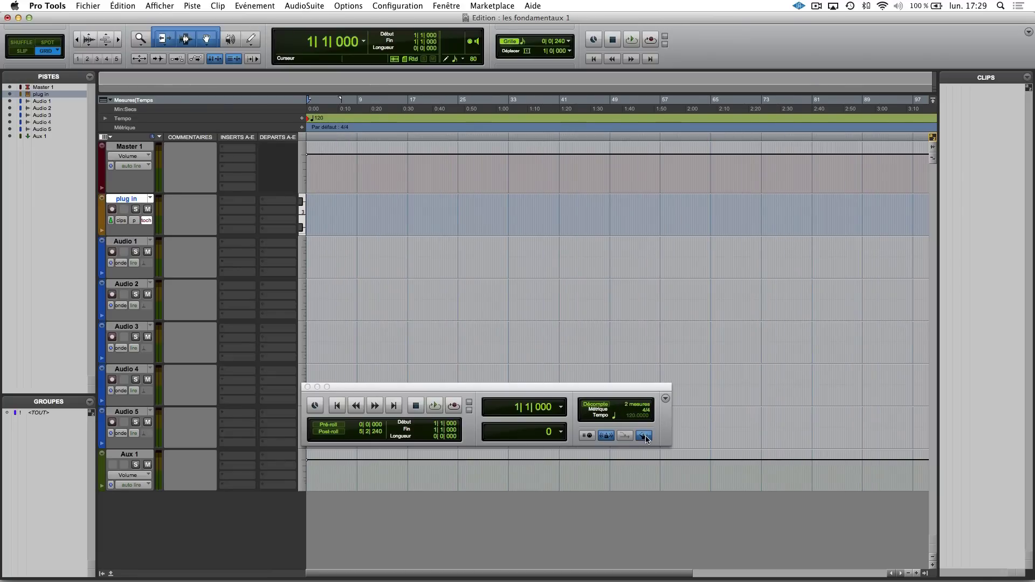
click(645, 436)
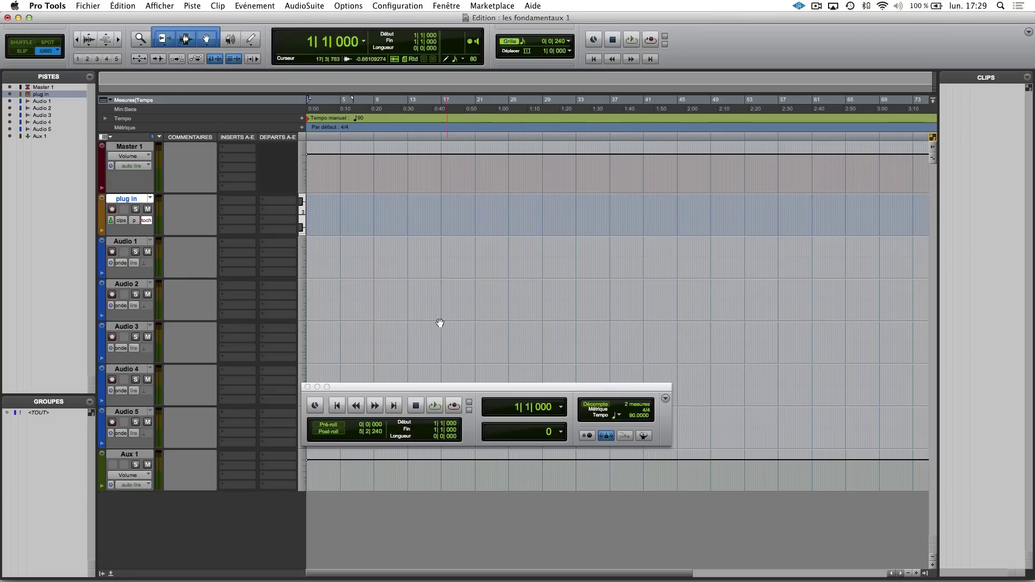
Place the edit cursor at several positions along the plug in track, ending at 25|1|240.
click(458, 208)
click(425, 209)
click(368, 209)
click(417, 209)
click(542, 206)
click(448, 209)
click(407, 209)
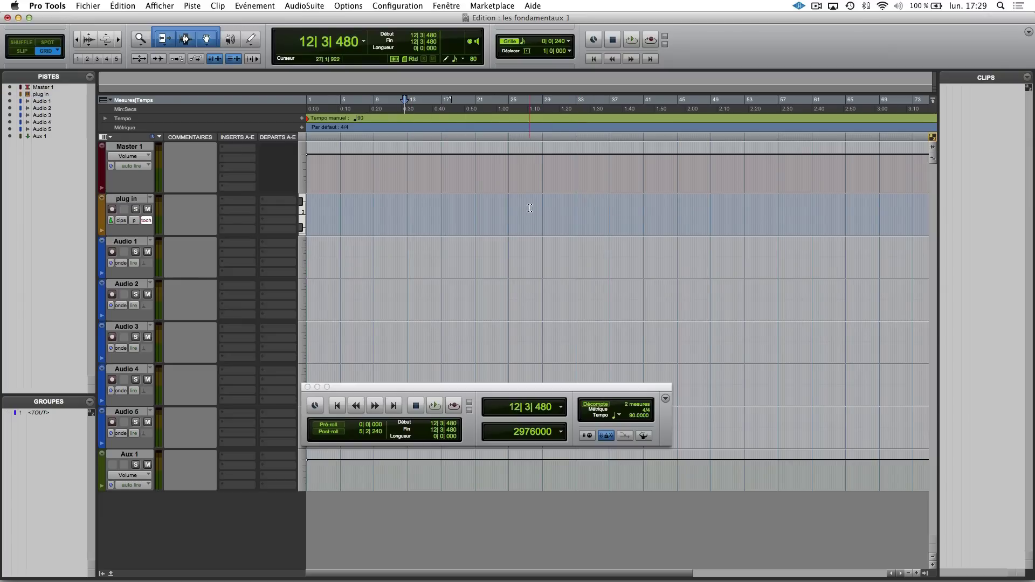
click(508, 205)
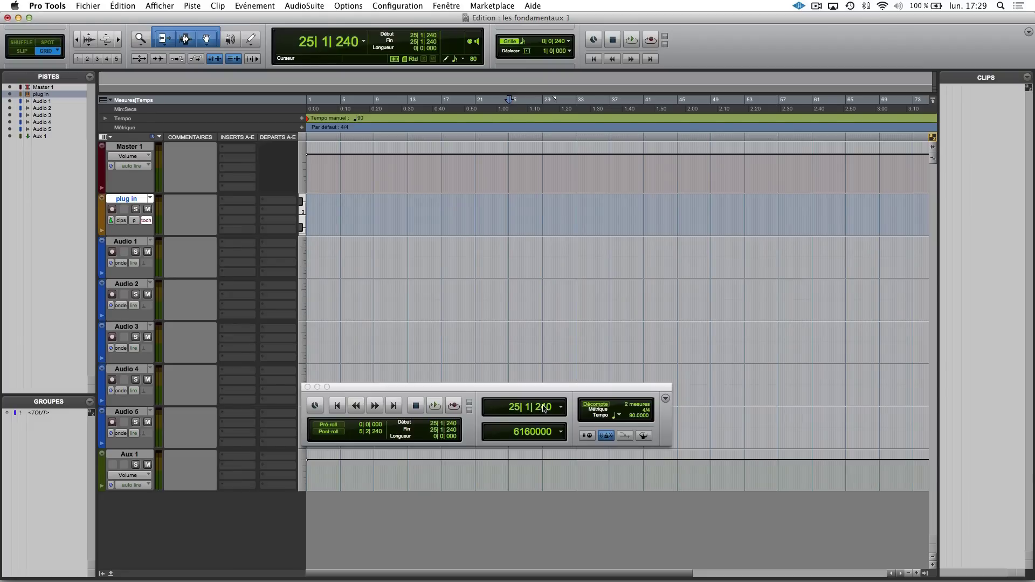
Switch the Transport window's main counter to Min:Secs and back to Mesures|Temps, and open the secondary counter's format choices.
click(560, 410)
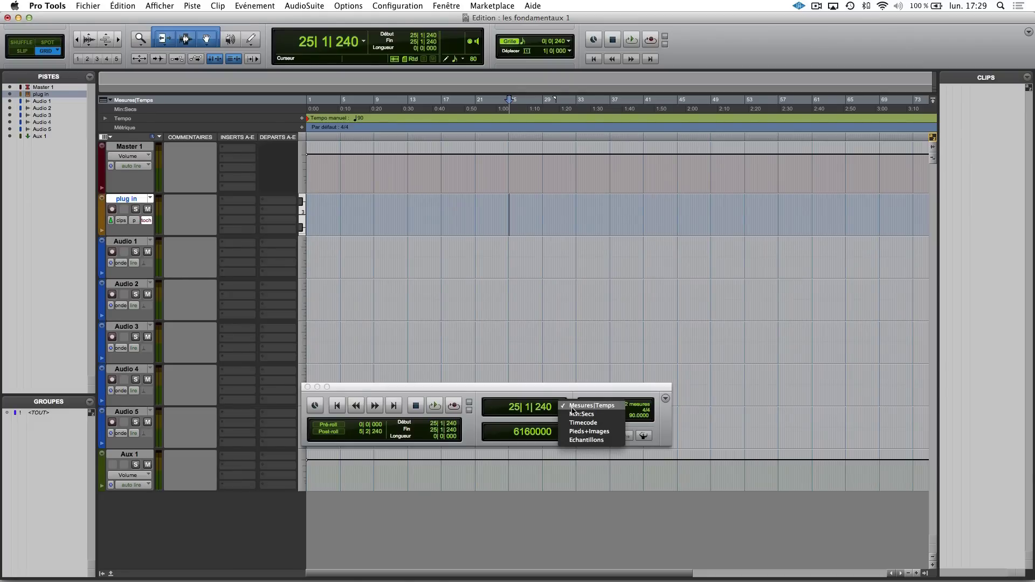
click(576, 414)
click(562, 411)
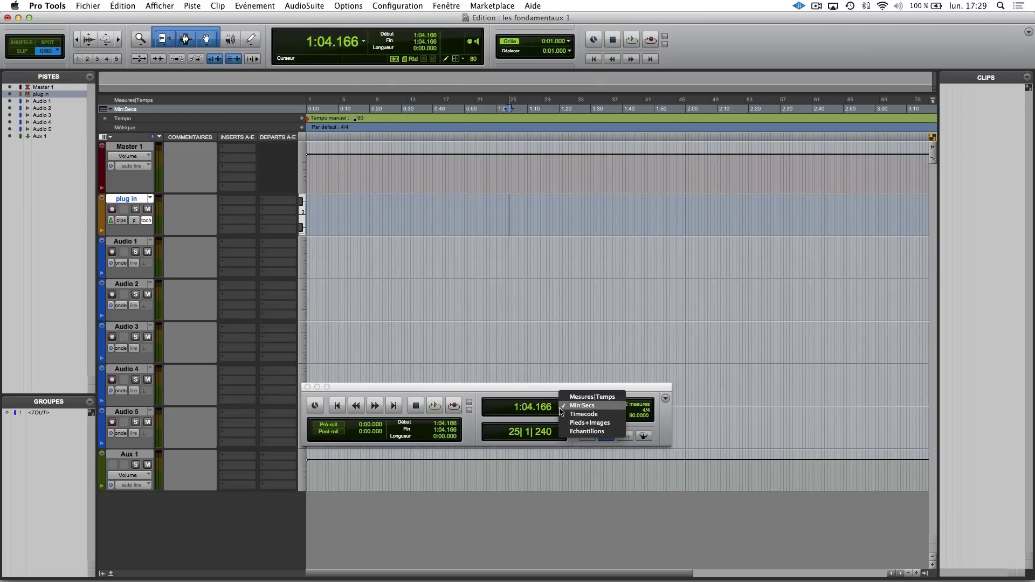
click(576, 398)
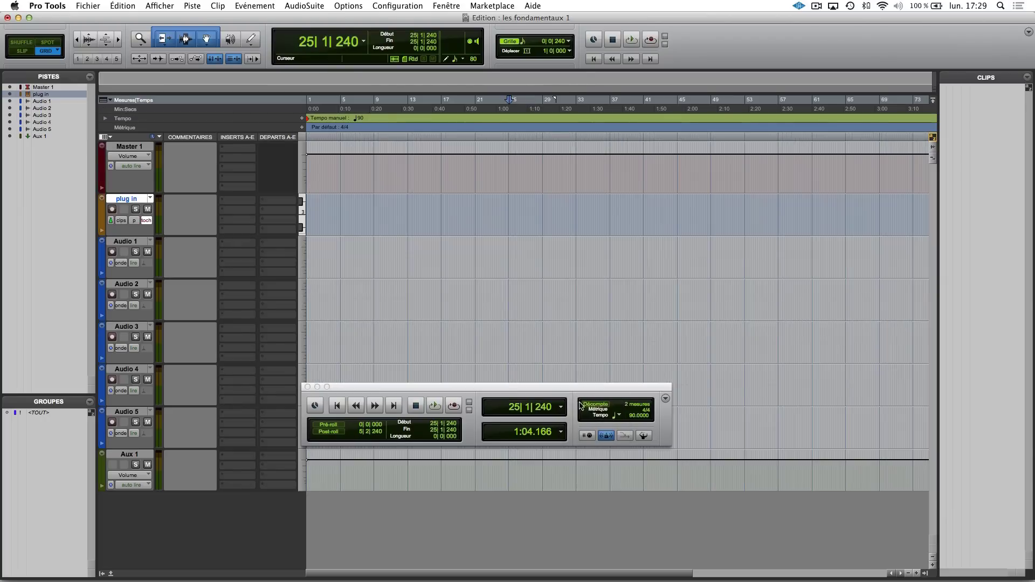
click(561, 433)
click(544, 433)
Enable pre-roll and close the floating Transport window.
click(330, 425)
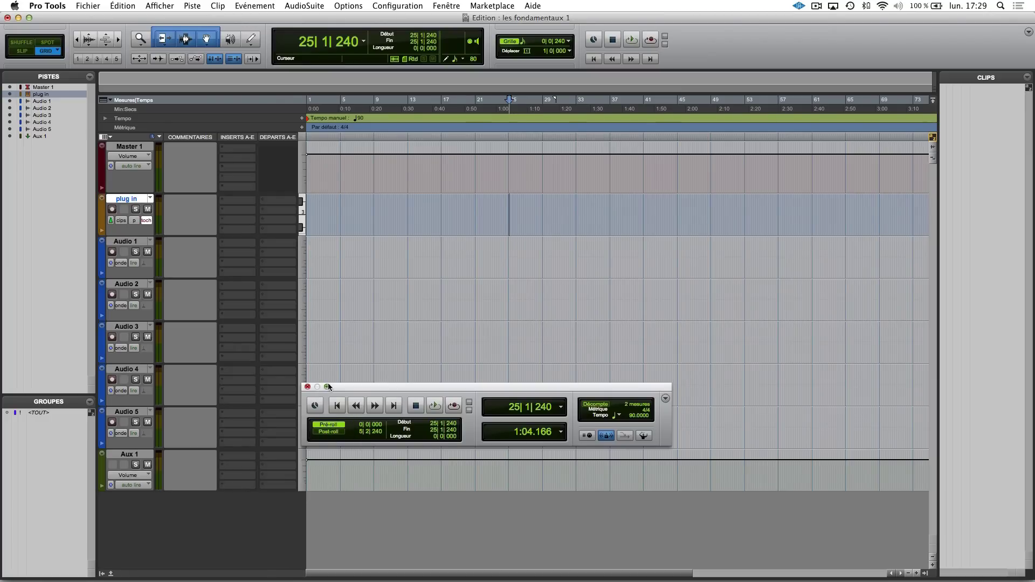
click(308, 387)
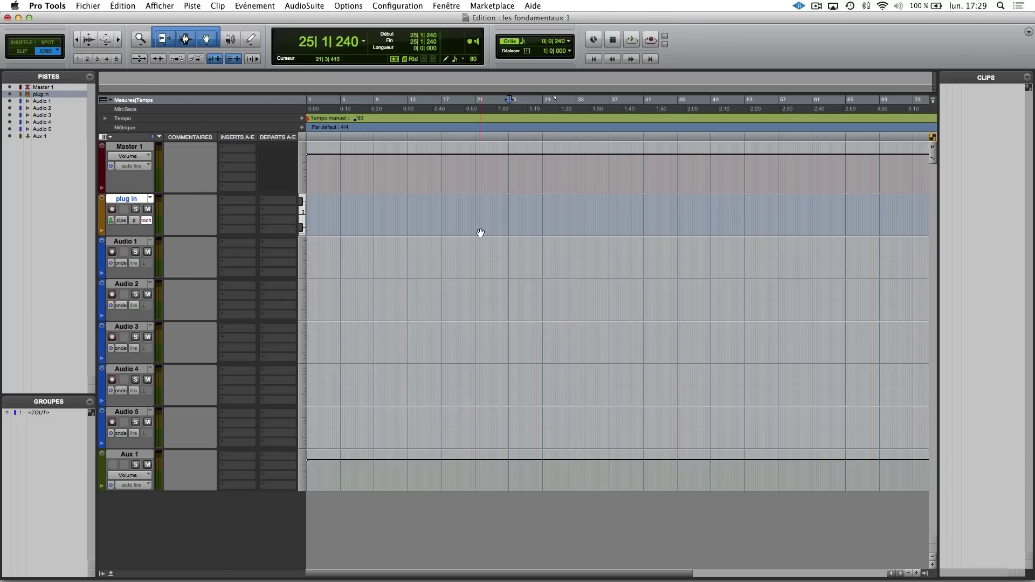
Show the E/S (input/output) column in the Edit window.
click(153, 5)
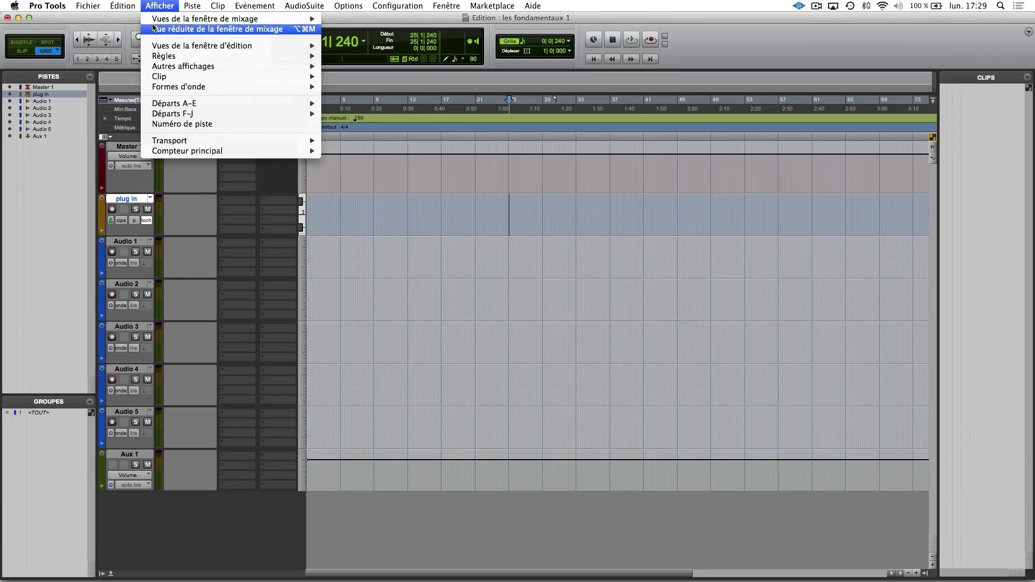
mouse_move(188, 107)
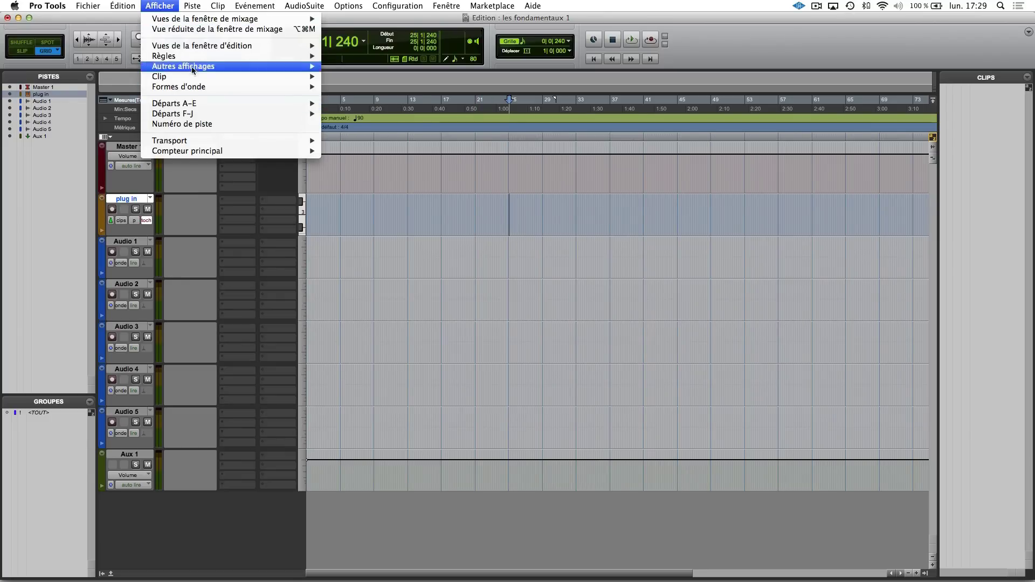
click(297, 273)
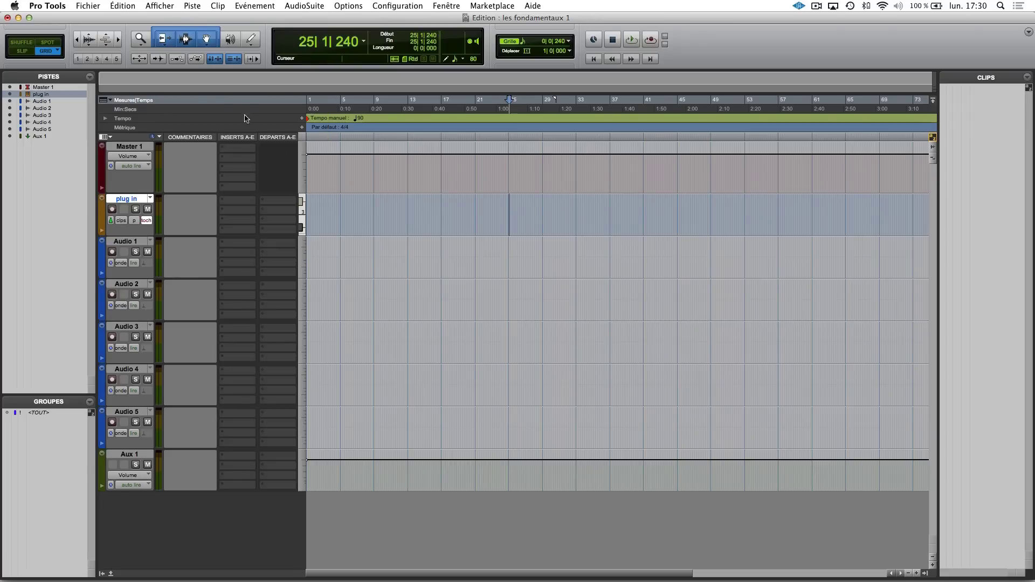
click(162, 6)
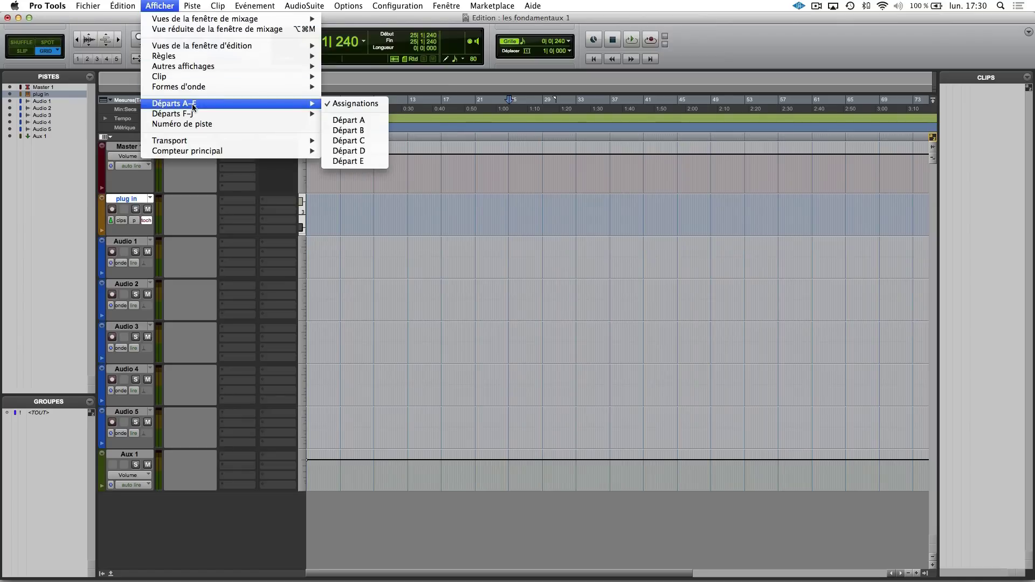
mouse_move(195, 47)
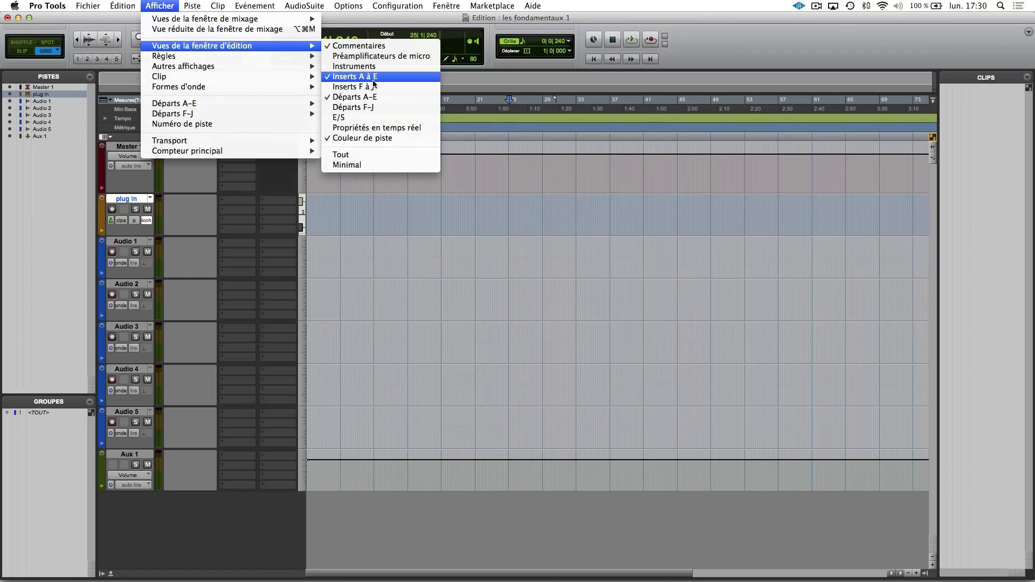
click(357, 119)
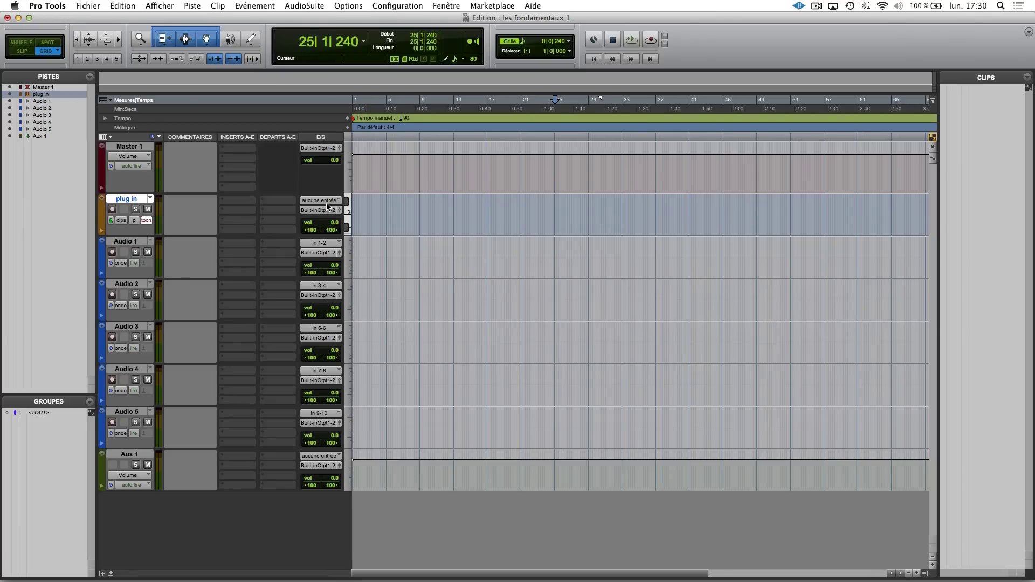
Alternate between the Mix and Edit windows to examine the E/S section and inserts of the plug in track, ending in Mix.
key(super+equal)
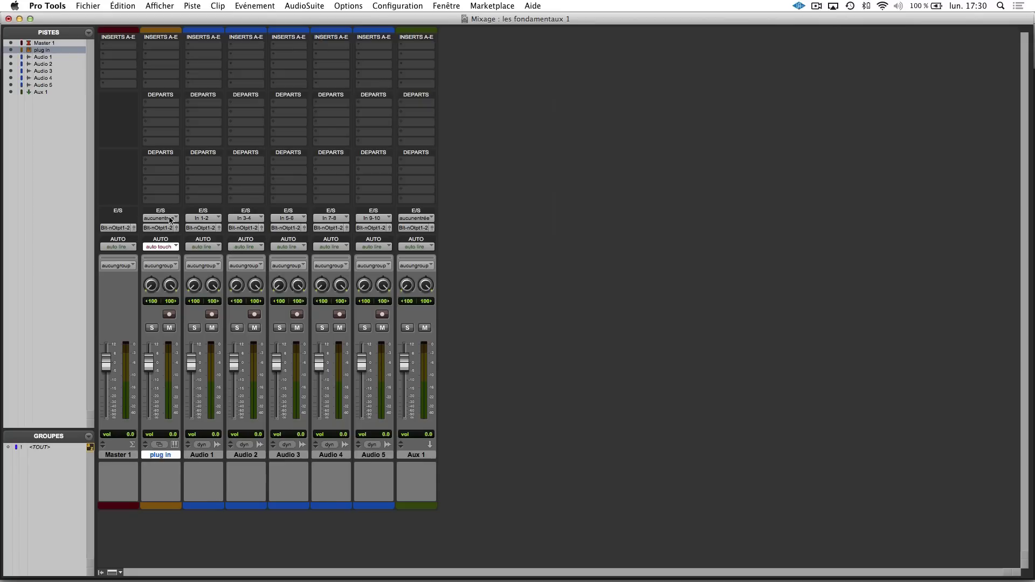
key(super+equal)
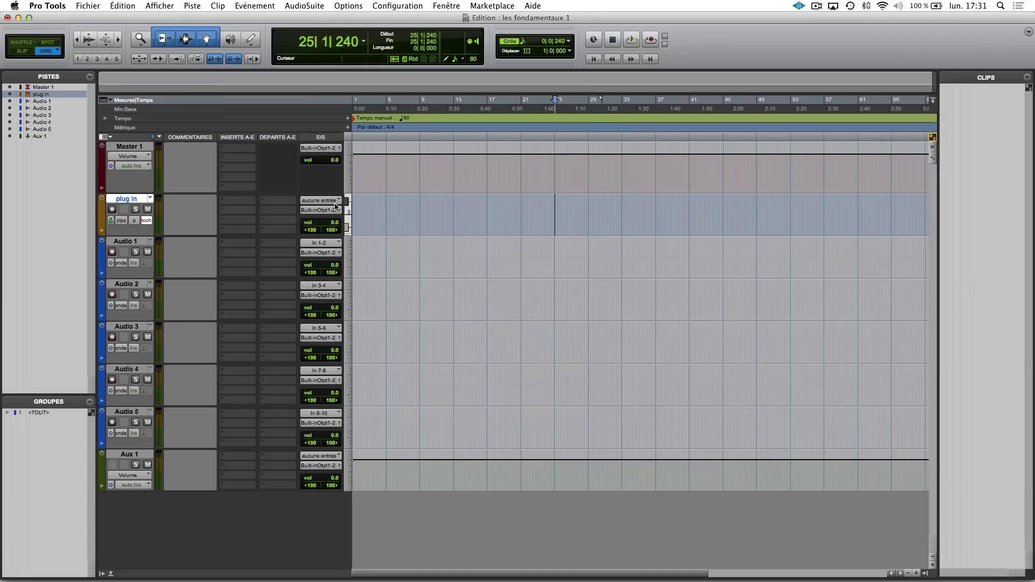
key(super+equal)
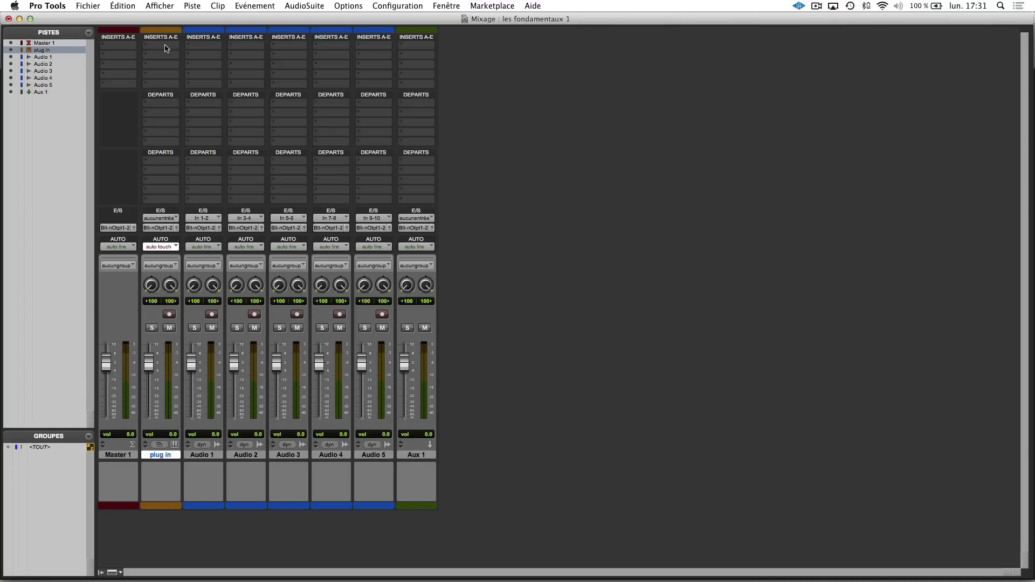
click(166, 46)
click(157, 40)
click(157, 44)
click(157, 46)
Show the Inserts F à J column for the Edit window, switch to that window, and hide the column again.
click(160, 6)
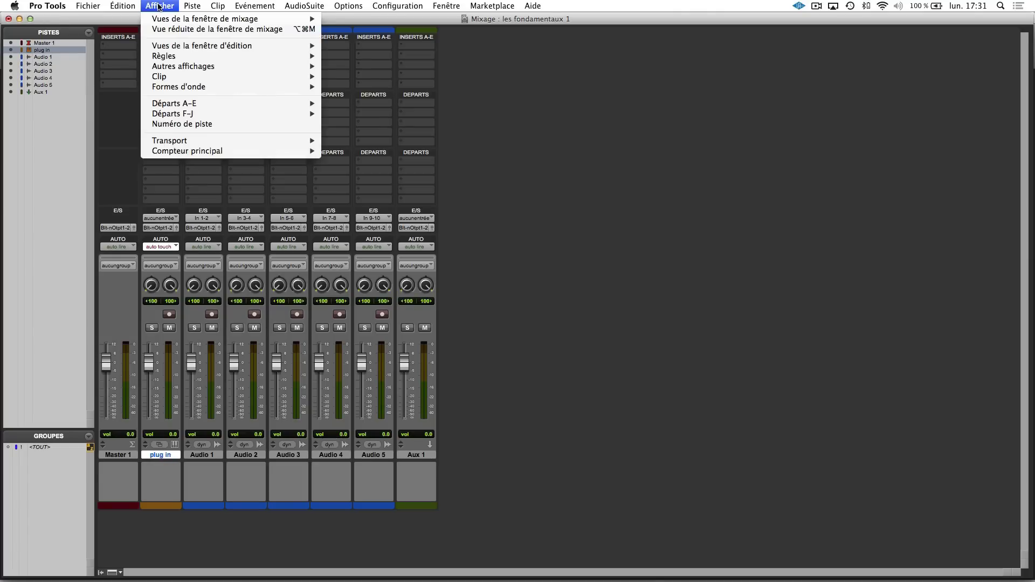
mouse_move(187, 105)
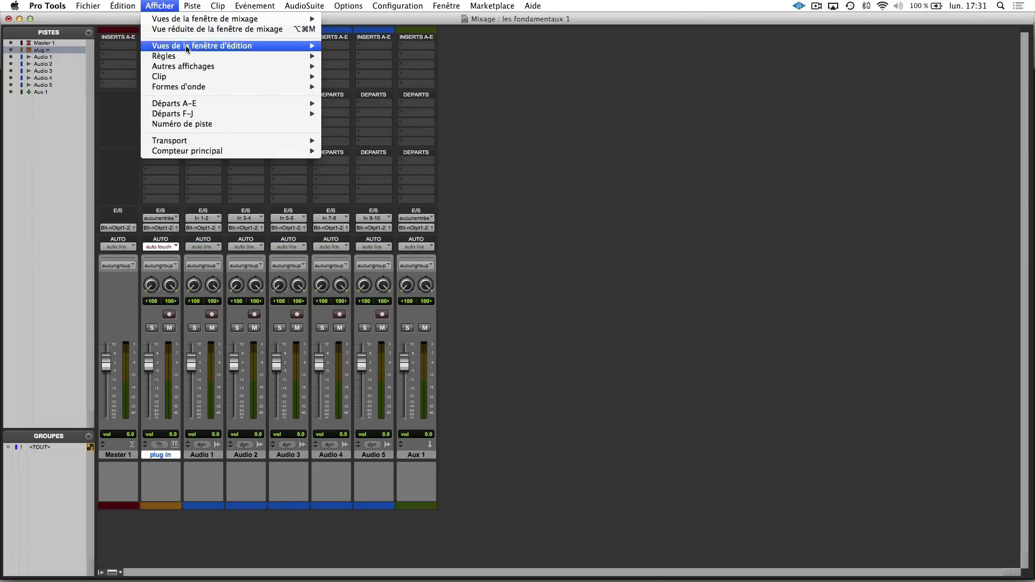
mouse_move(189, 46)
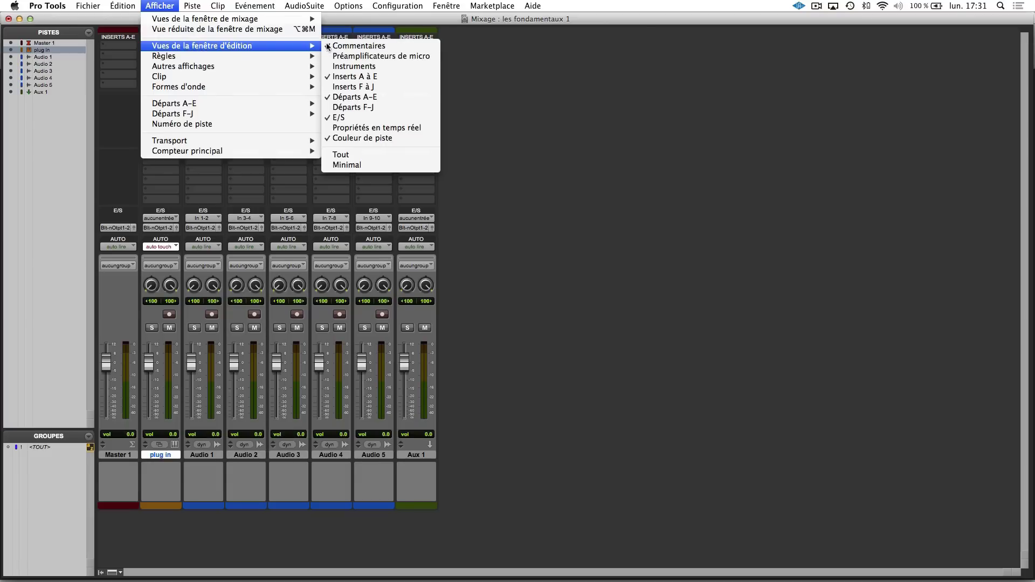
click(360, 88)
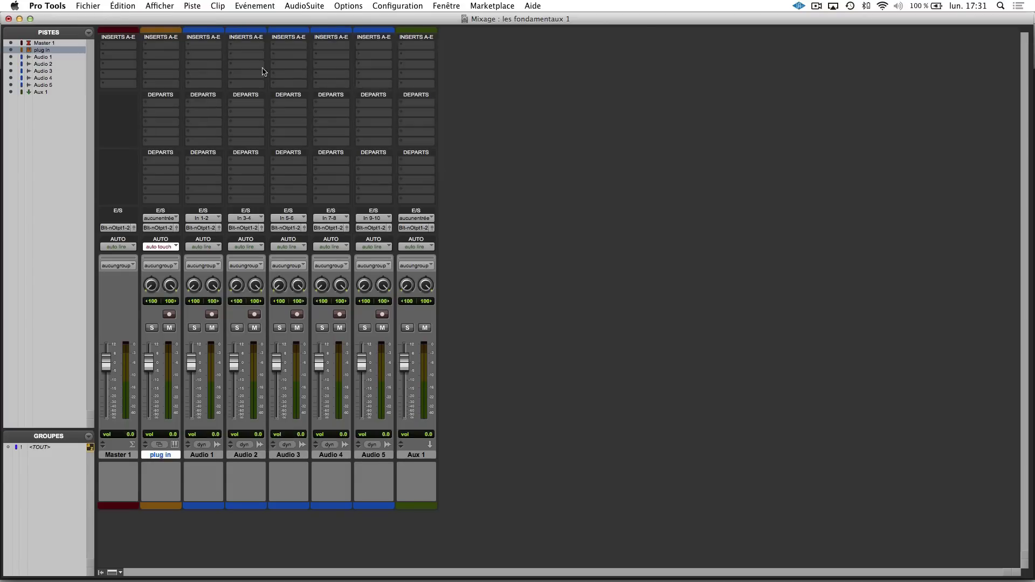
key(super+equal)
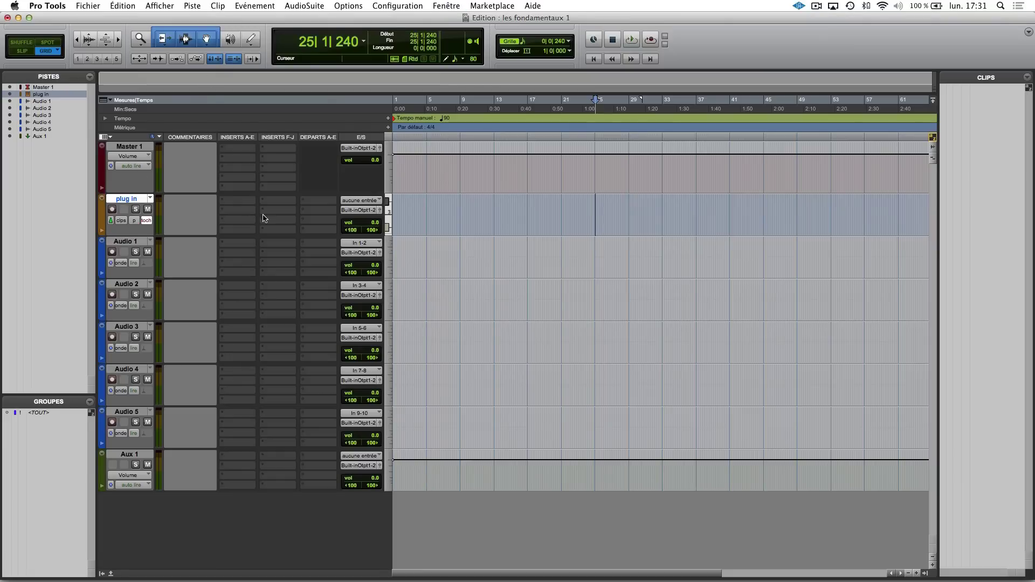
click(129, 6)
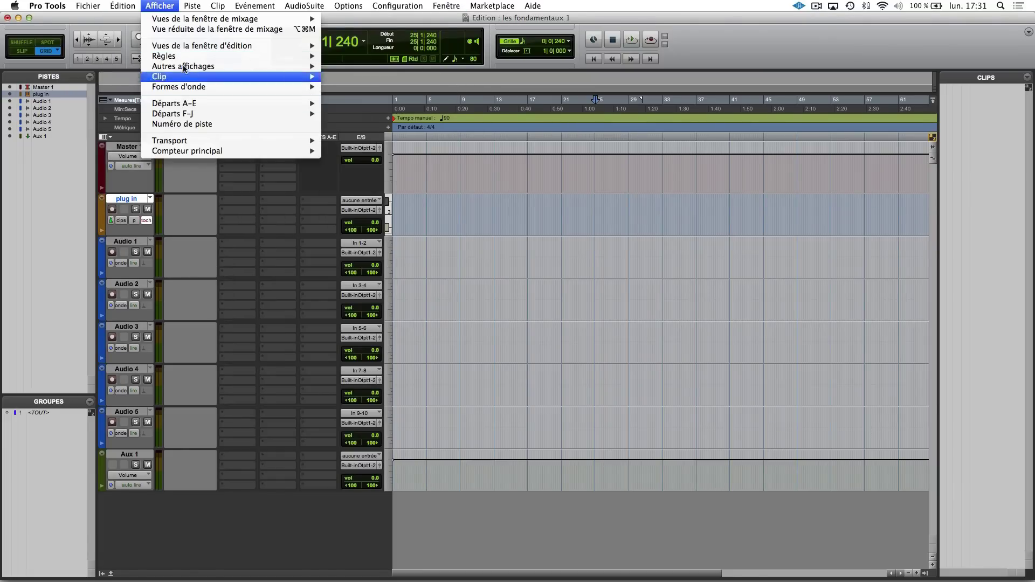
click(355, 86)
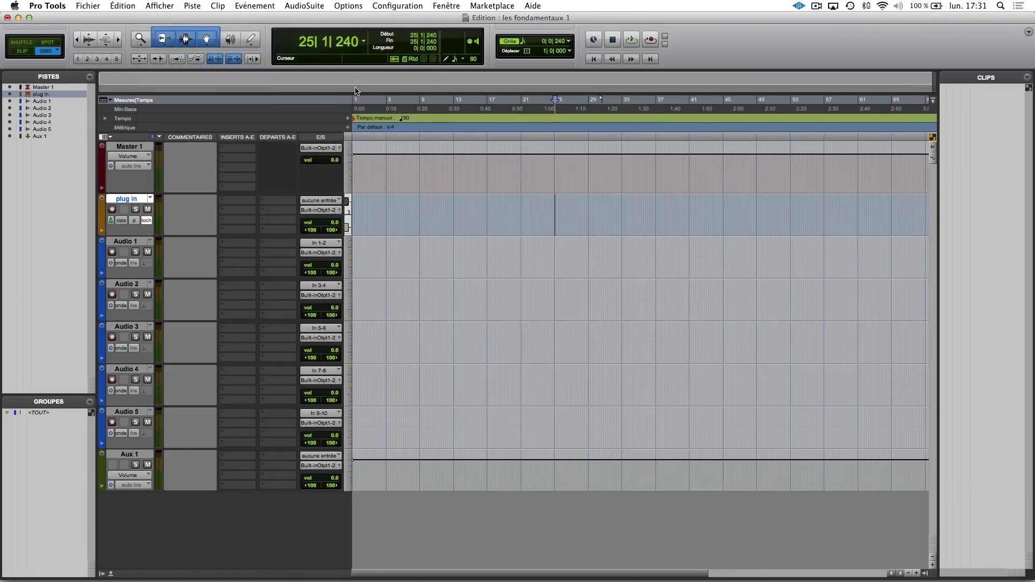
click(160, 5)
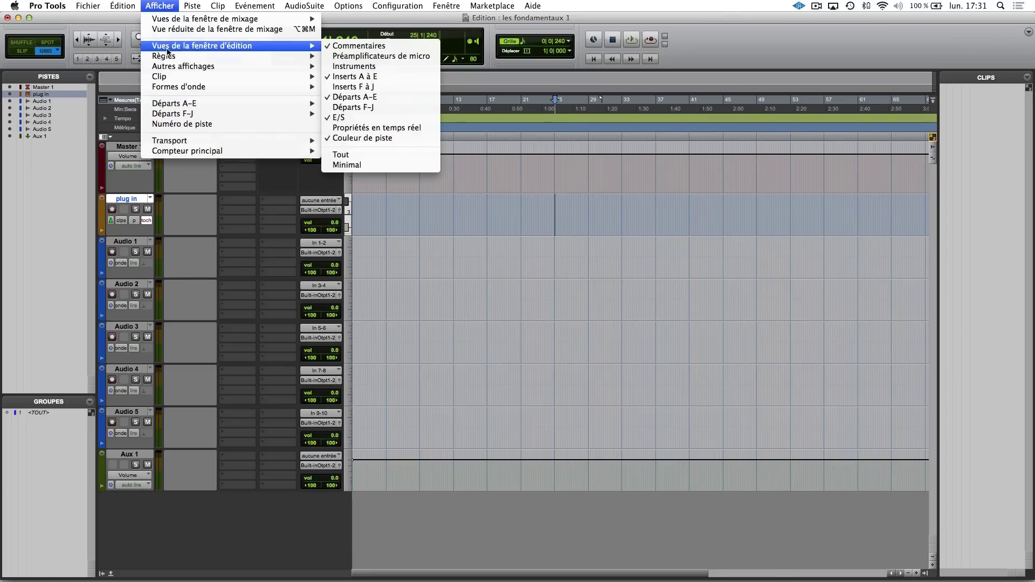
mouse_move(173, 57)
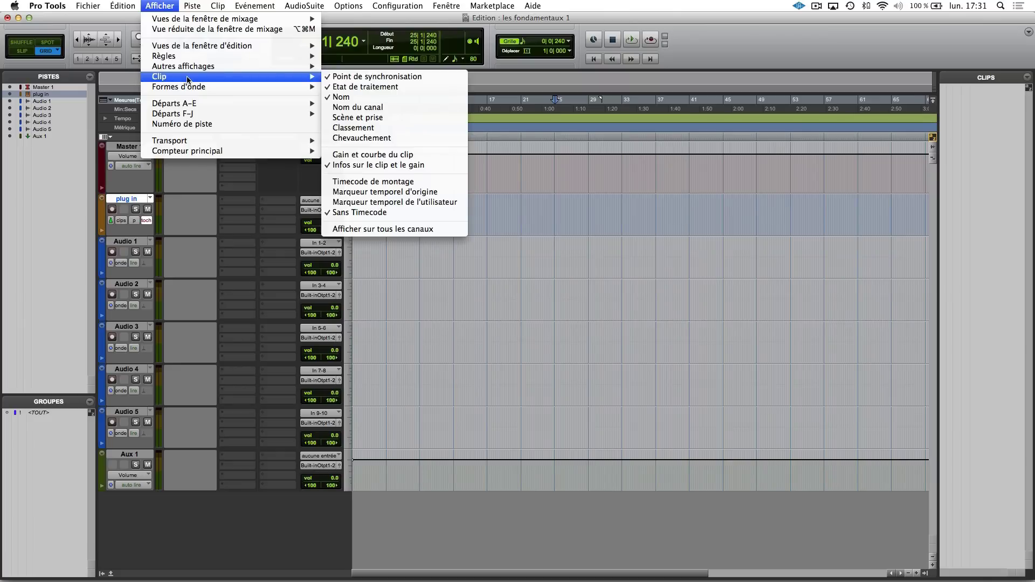
mouse_move(197, 86)
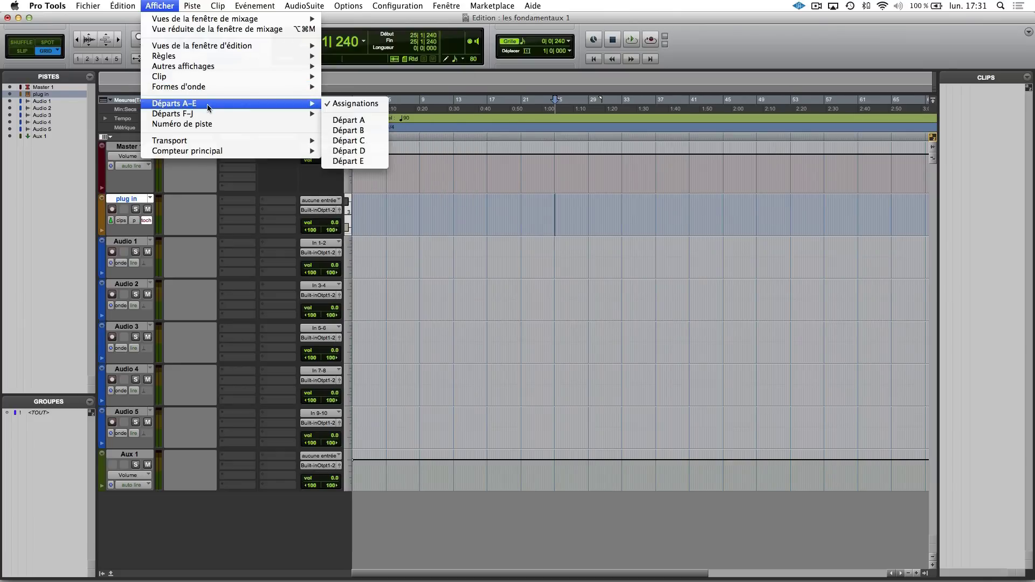
mouse_move(215, 141)
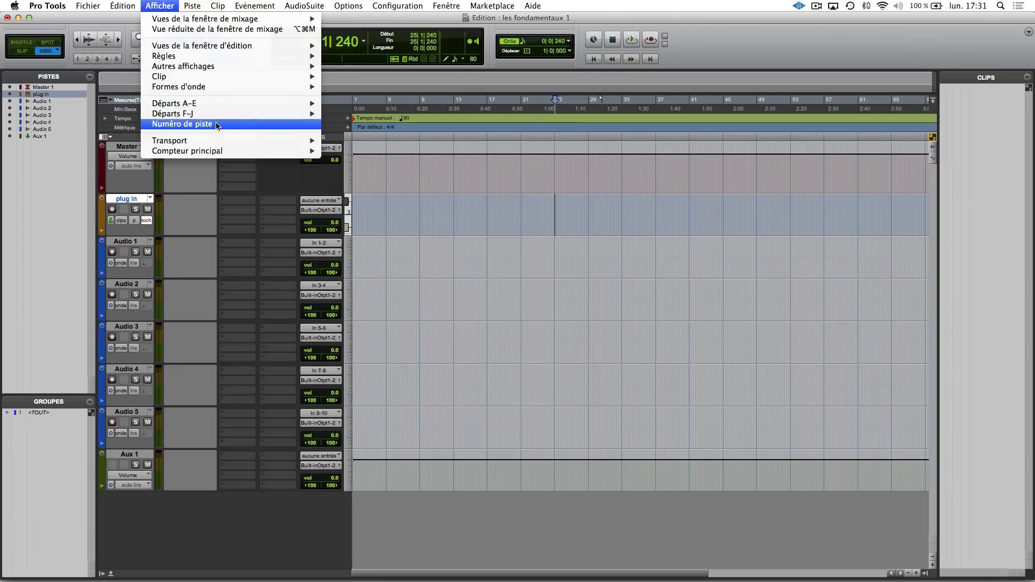
mouse_move(219, 115)
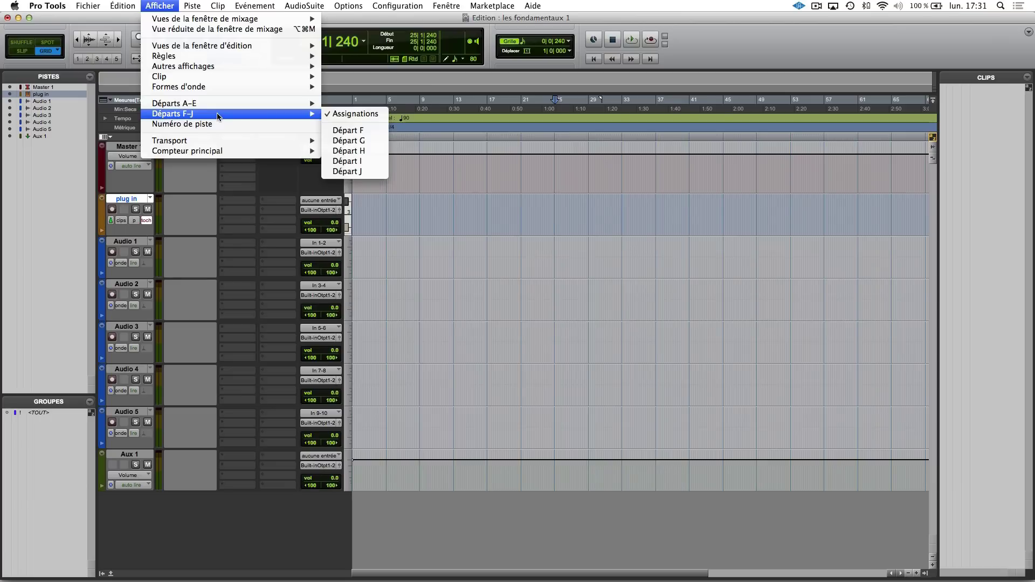
click(420, 147)
Switch to the Mix window and show its Inserts F à J section.
key(super+=)
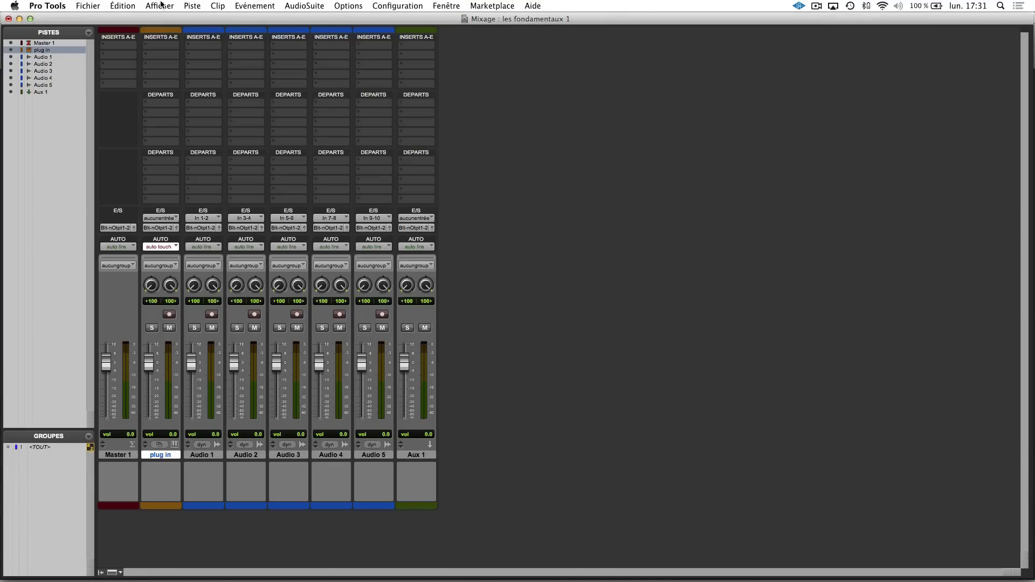
click(155, 4)
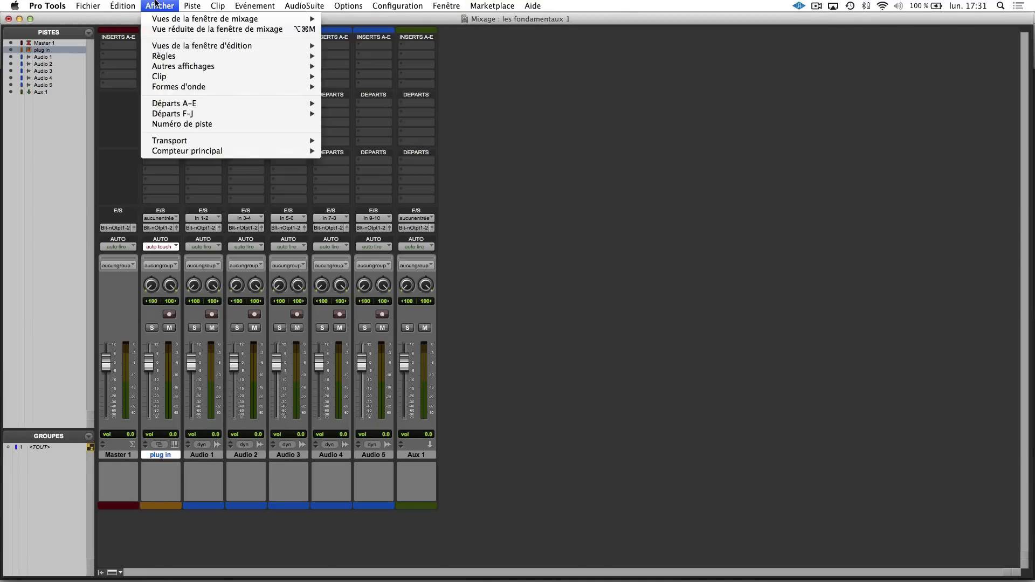
mouse_move(169, 19)
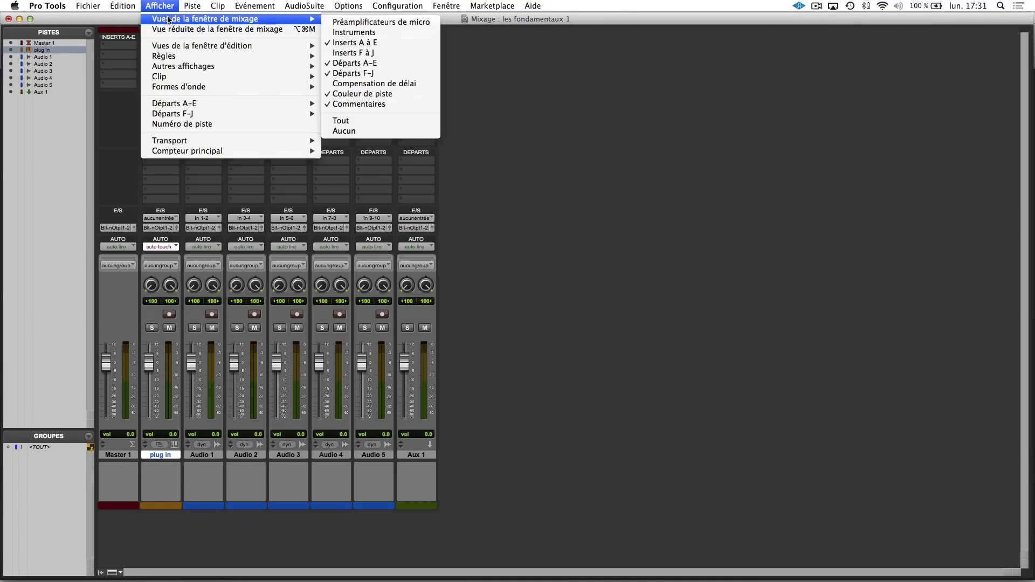
click(354, 53)
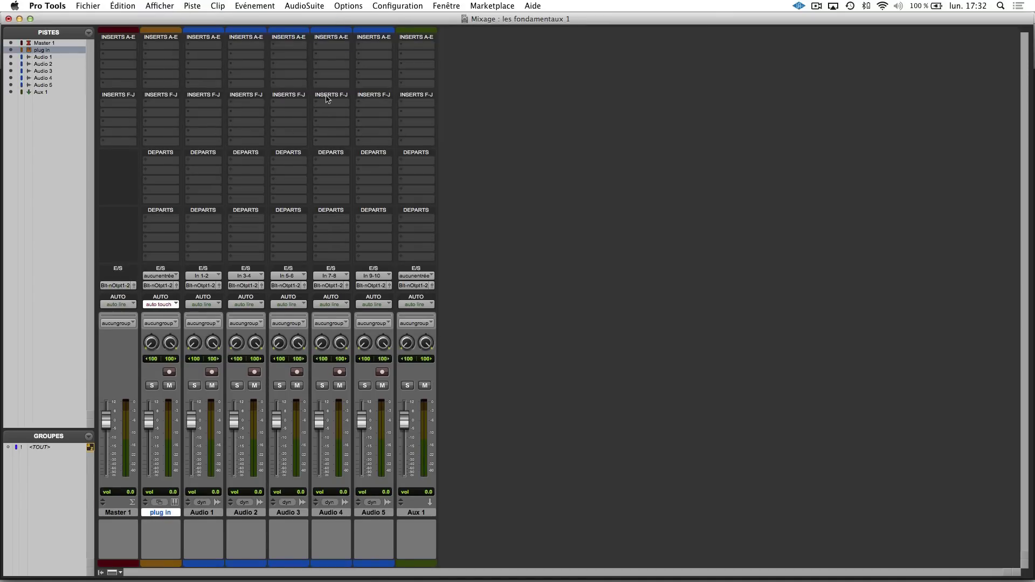
Hide the Inserts F à J section in the Mix window.
click(168, 4)
mouse_move(194, 22)
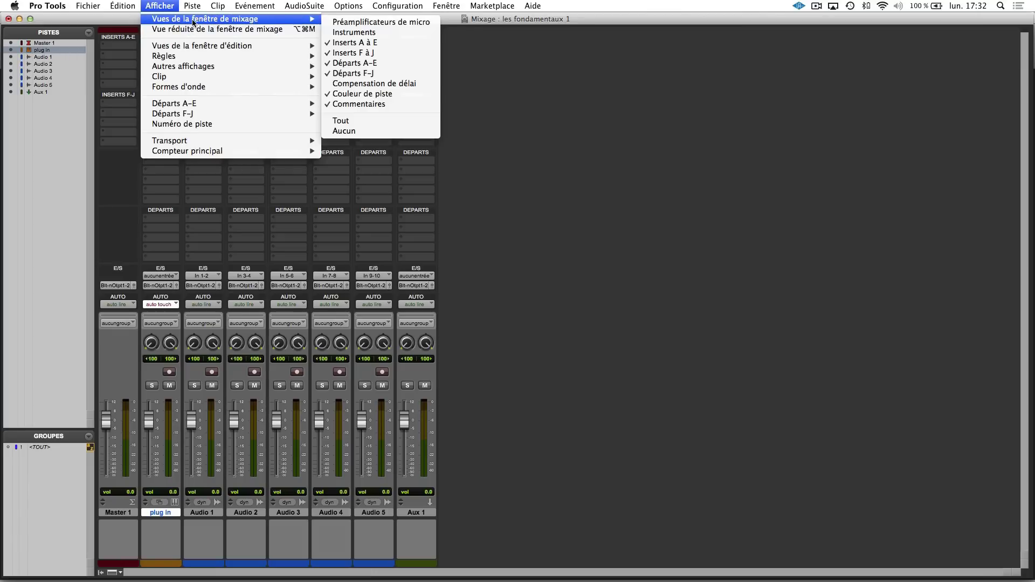
click(371, 53)
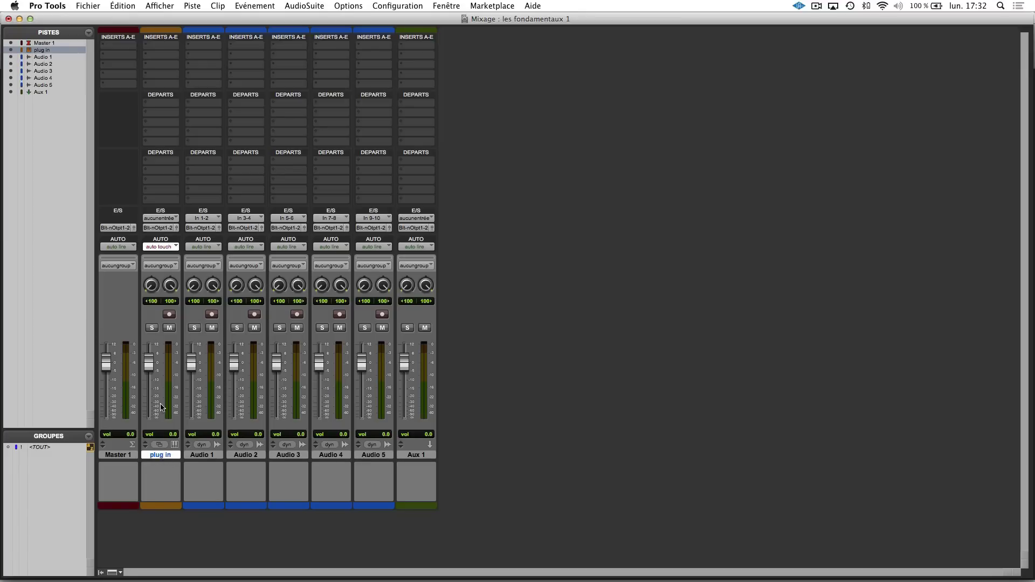
Insert the multichannel instrument plug-in reFX Nexus 2 (stéréo) on the first insert slot of the plug in track.
click(160, 47)
mouse_move(170, 64)
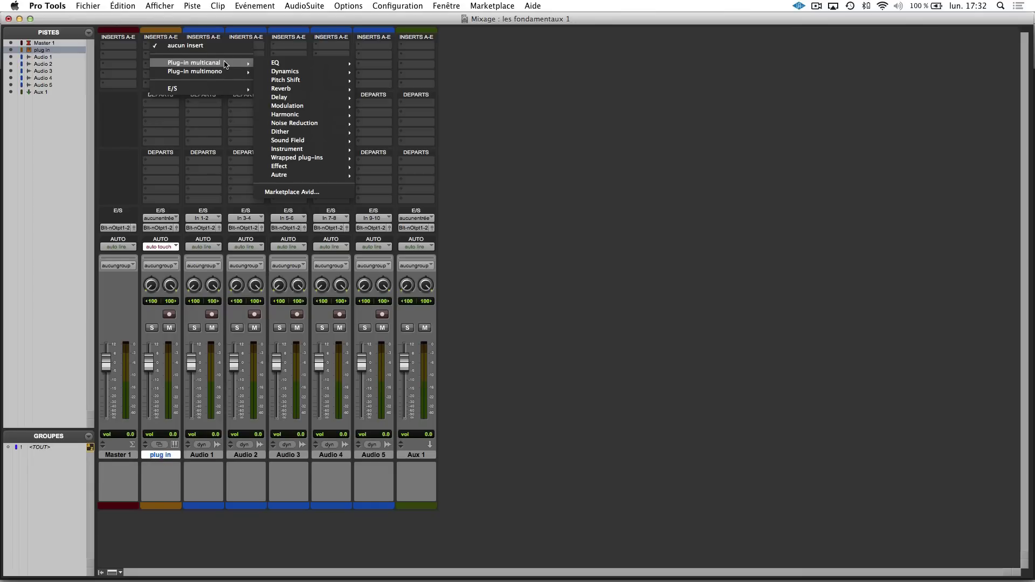
mouse_move(221, 74)
mouse_move(274, 71)
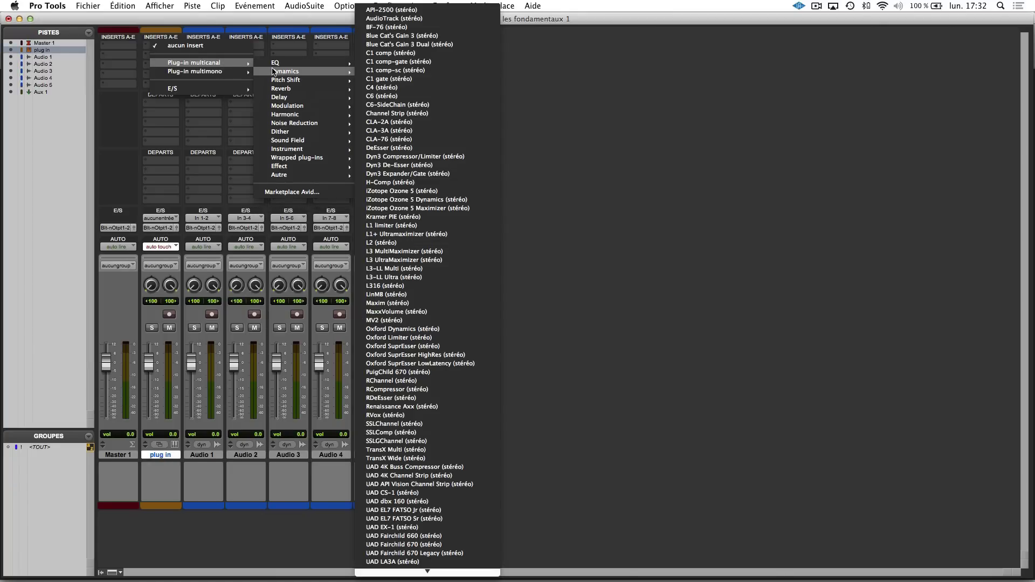
mouse_move(288, 151)
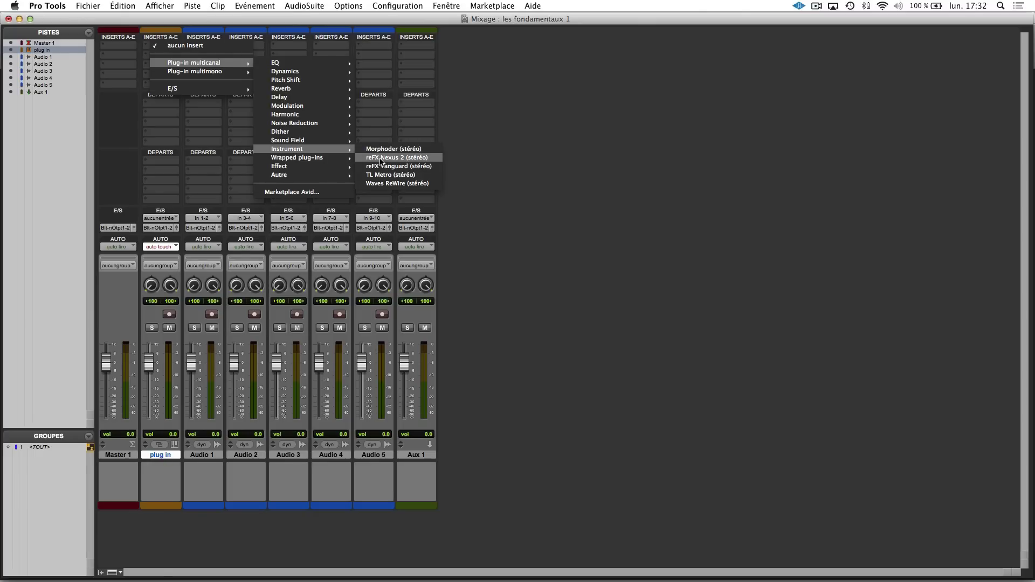
click(382, 158)
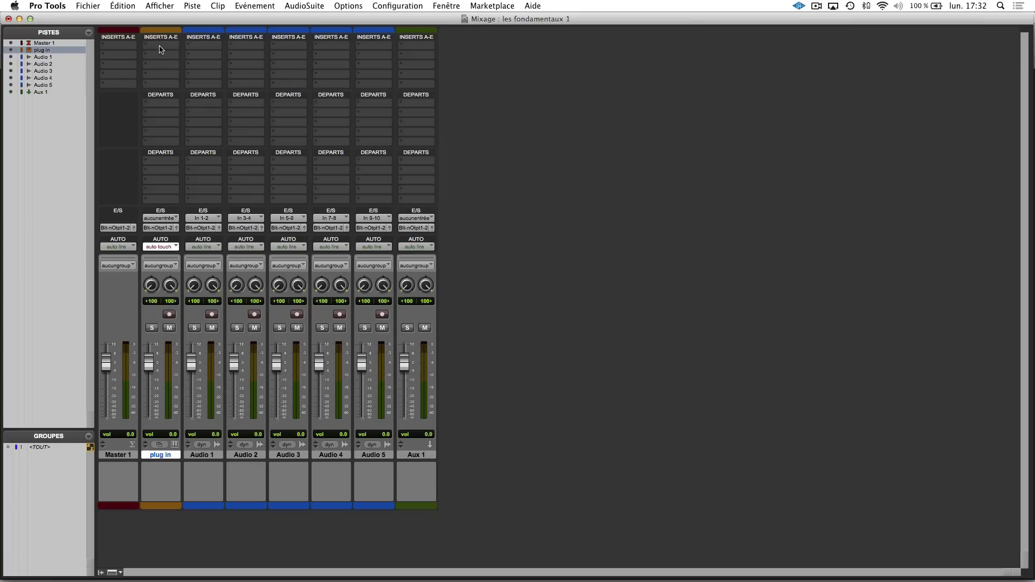
drag(199, 21, 202, 19)
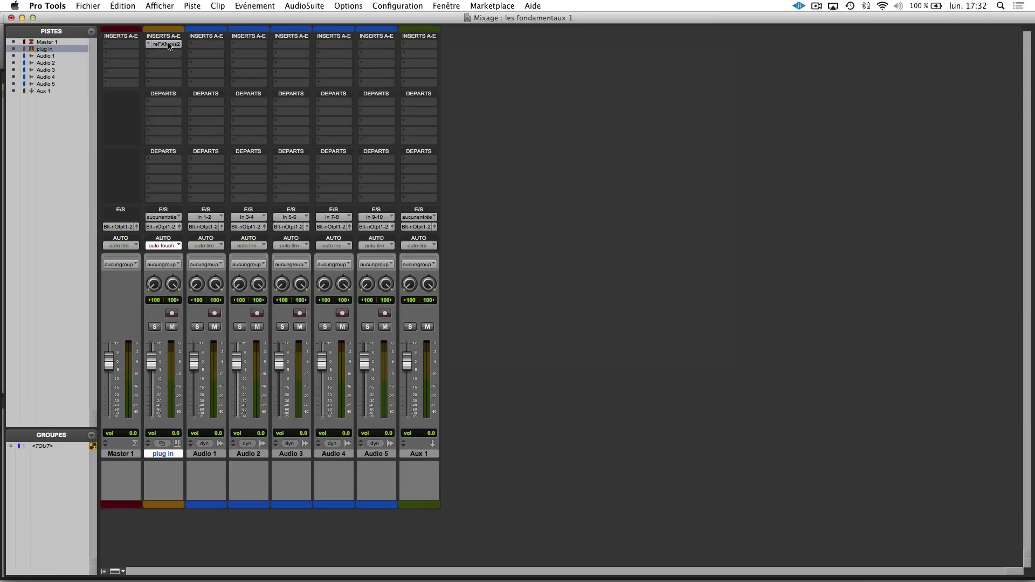
Load PN Ballad Grand Piano from Nexus's Piano category, record-enable the plug in track and close the plug-in window.
click(169, 45)
click(452, 205)
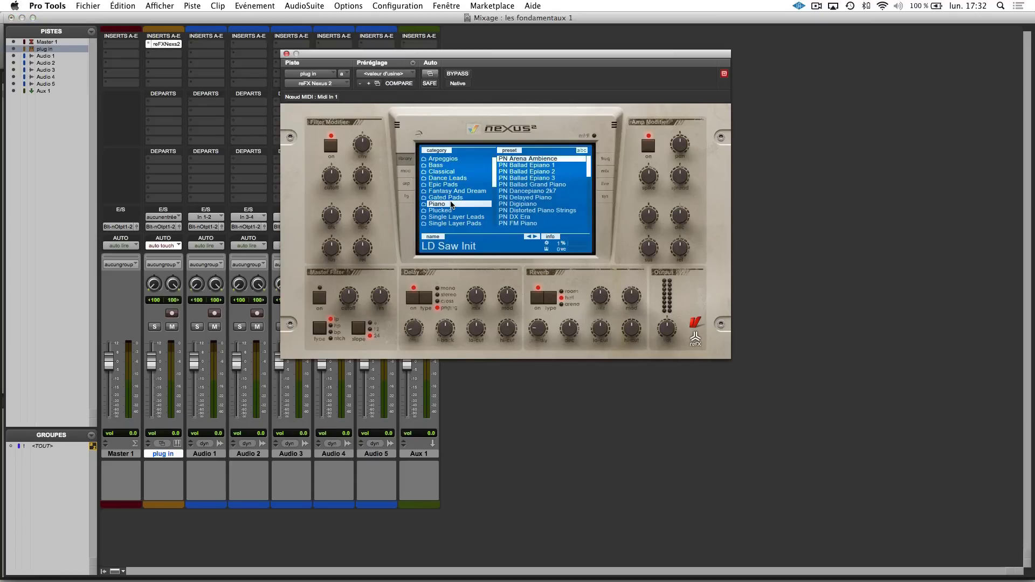
click(543, 185)
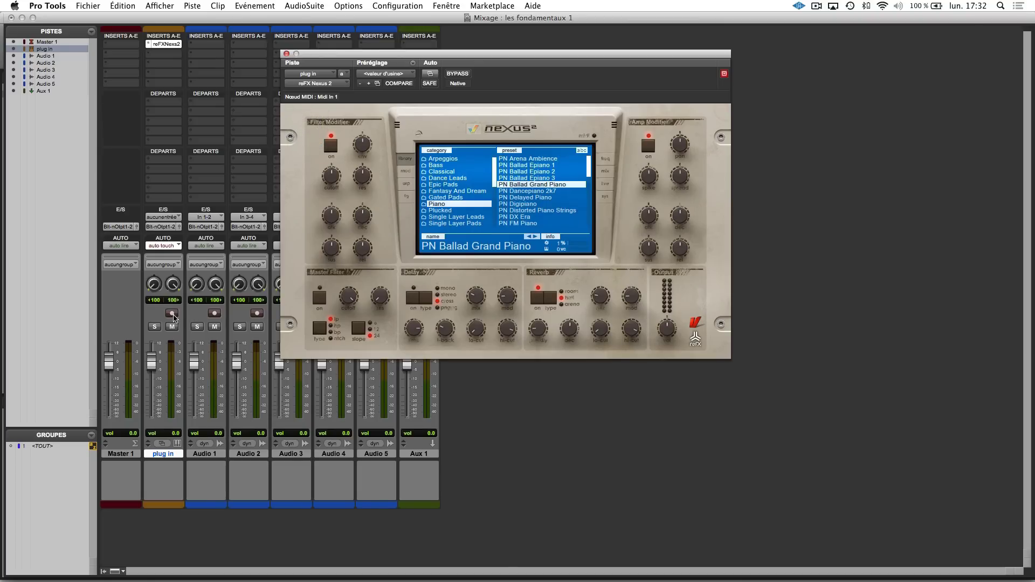
click(171, 313)
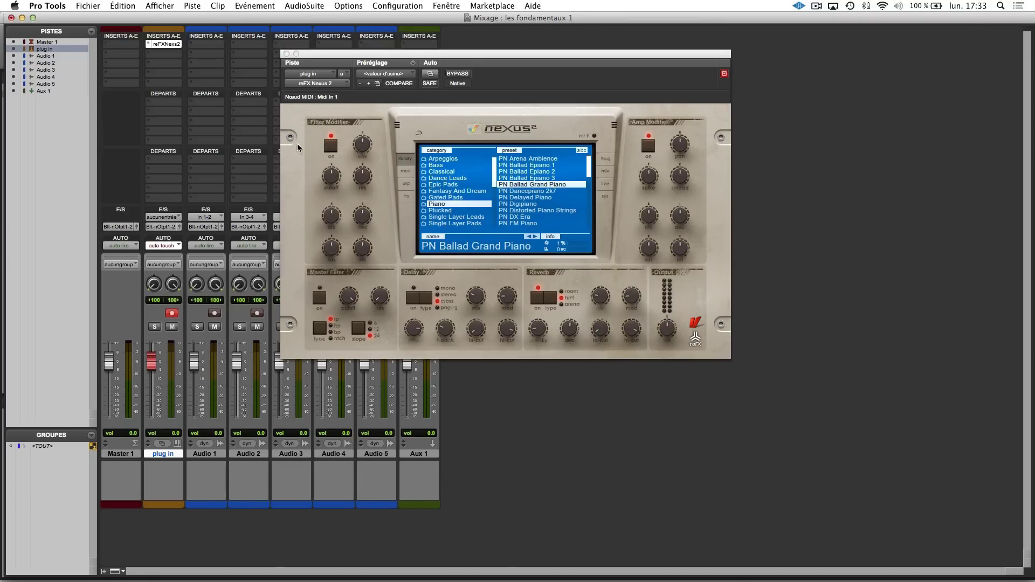
click(286, 54)
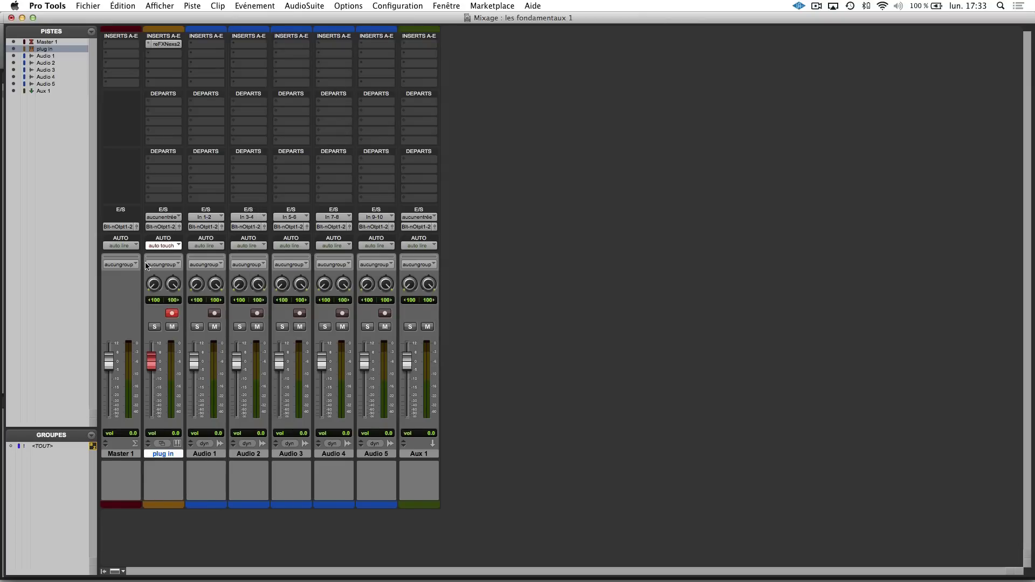
Switch to the Edit window and examine Nexus from the plug in track's insert, closing its window again.
key(super+equal)
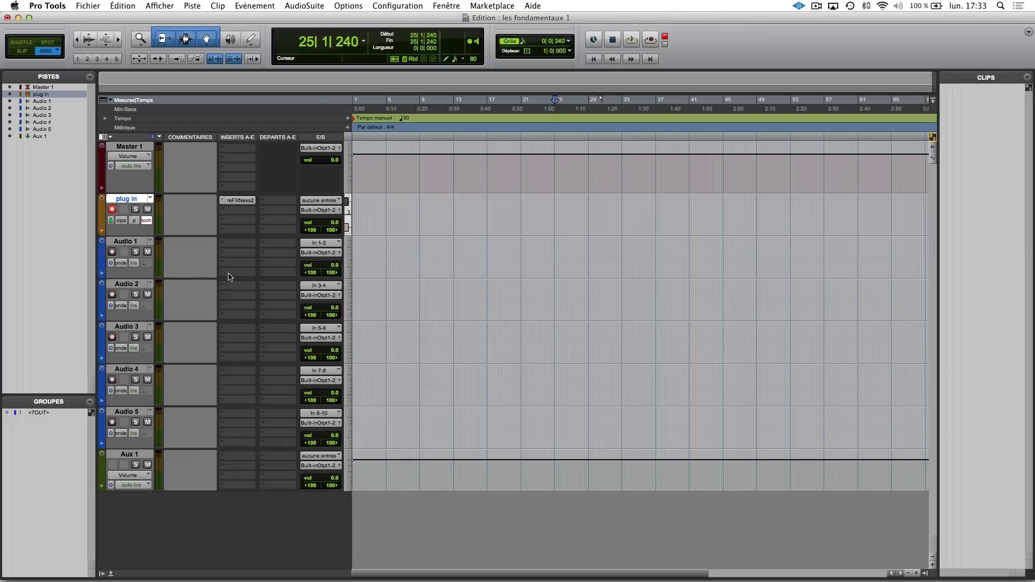
click(242, 201)
key(super+equal)
key(super+equal)
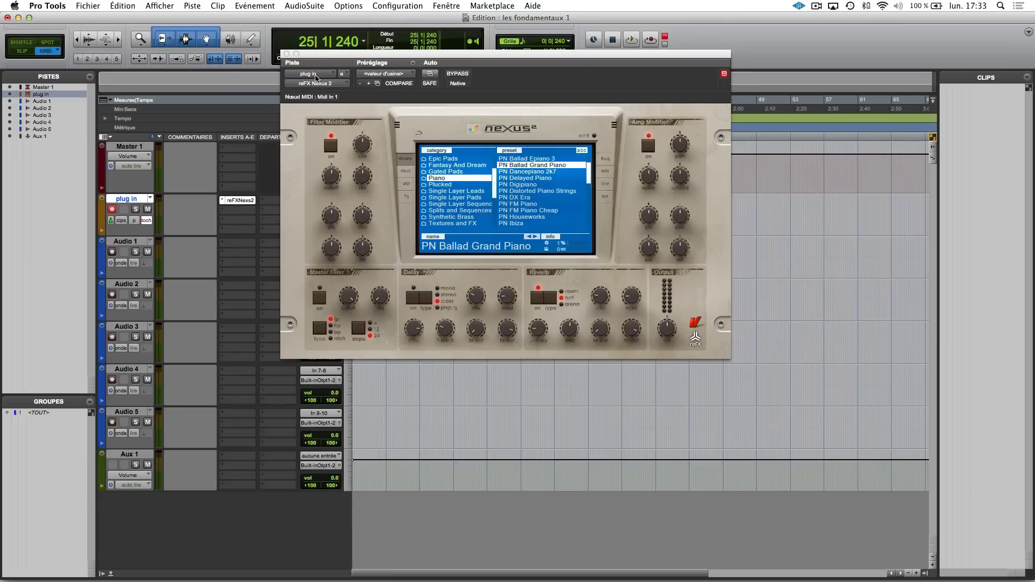
click(286, 54)
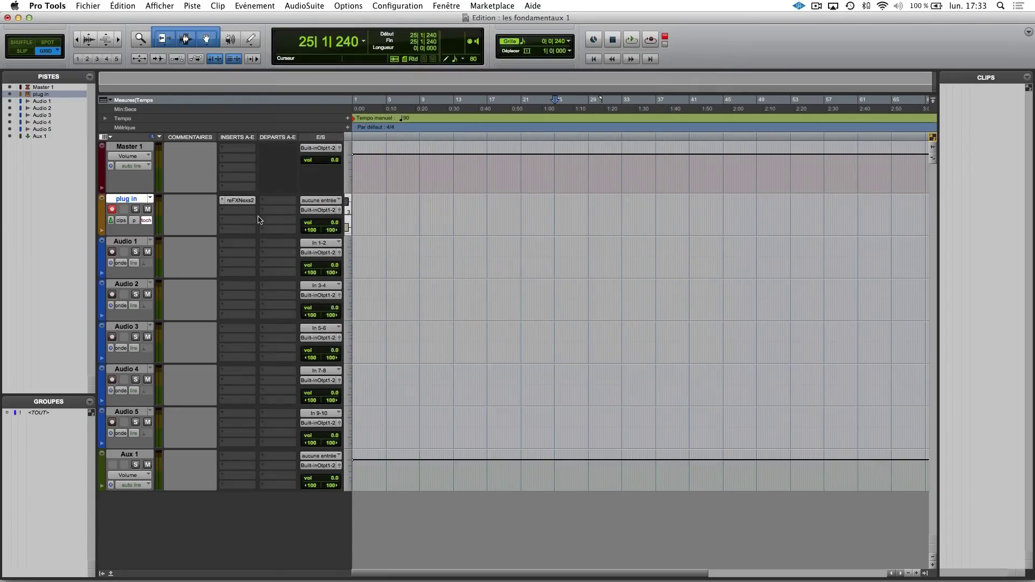
click(243, 202)
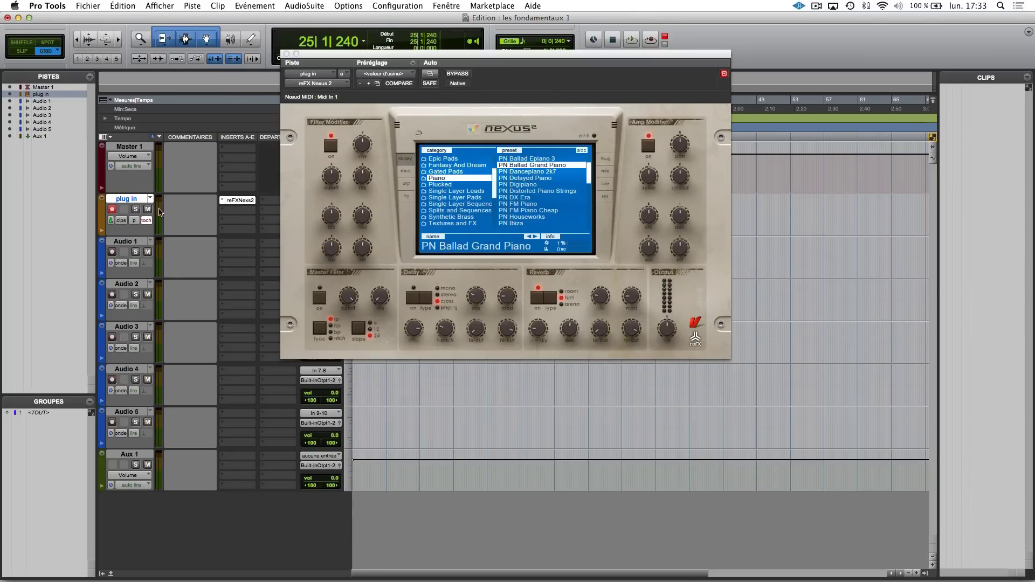
click(237, 201)
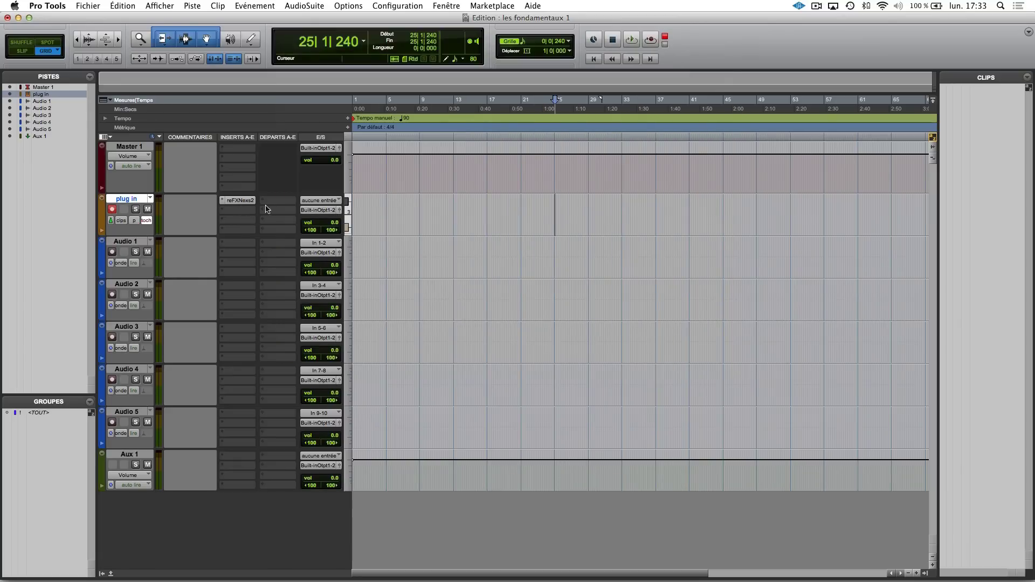
Route the plug in track's output to Built-in Output 1-2 (Stéréo).
click(319, 210)
mouse_move(325, 210)
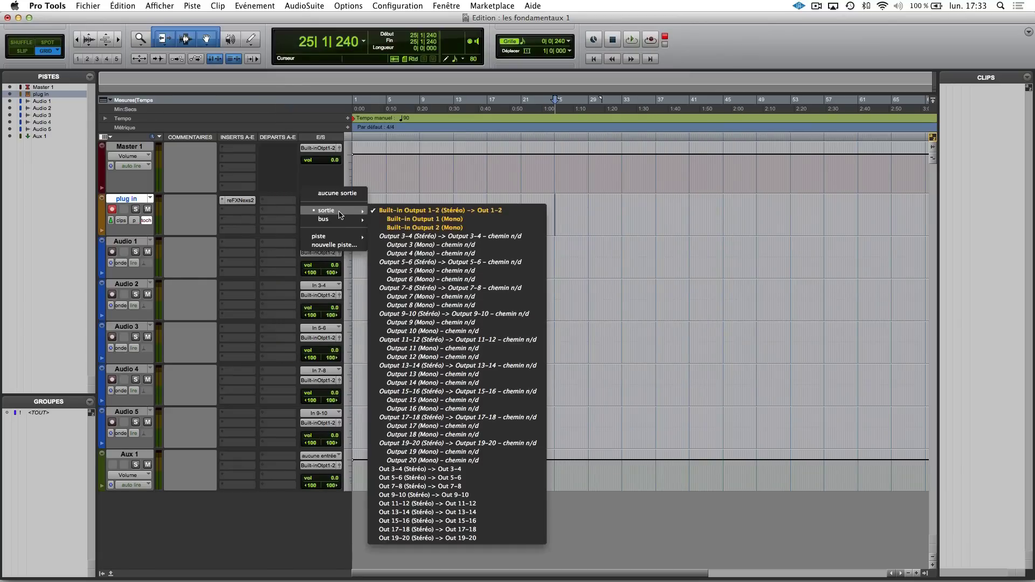
click(415, 212)
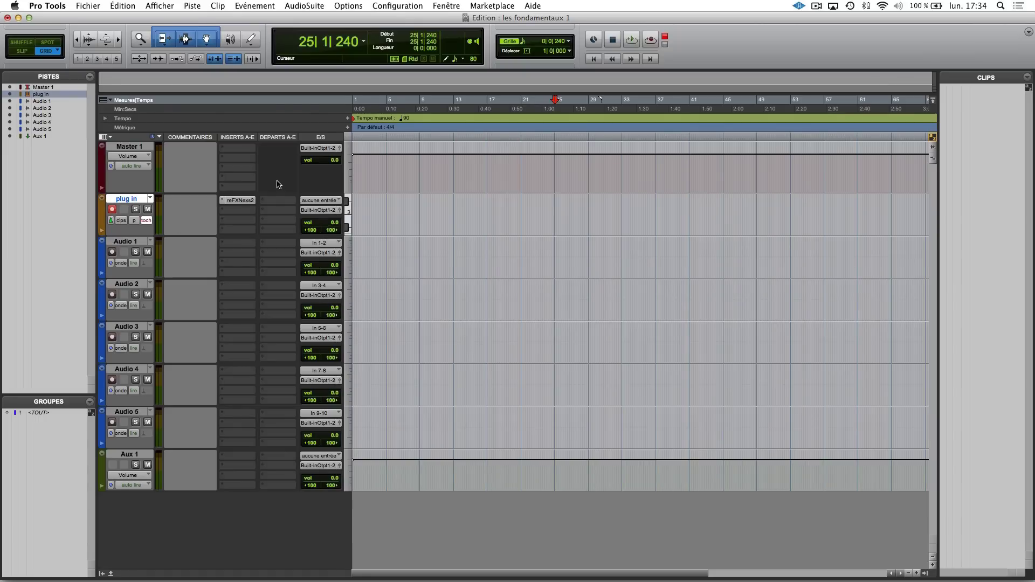
Increase the plug in track's height and set its track view to notes.
click(359, 215)
mouse_move(114, 236)
mouse_down()
mouse_move(116, 270)
mouse_move(118, 252)
mouse_up()
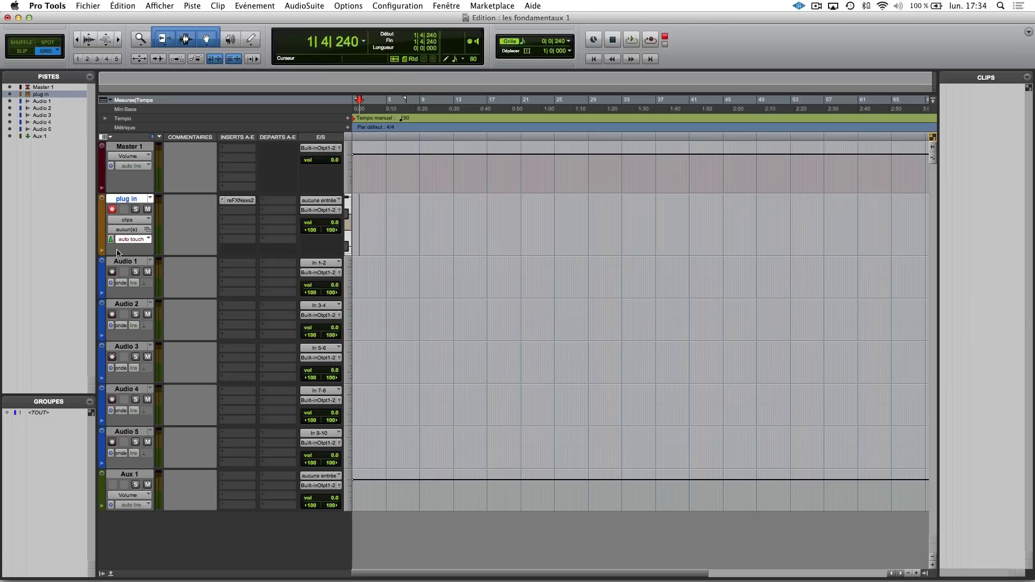
click(135, 220)
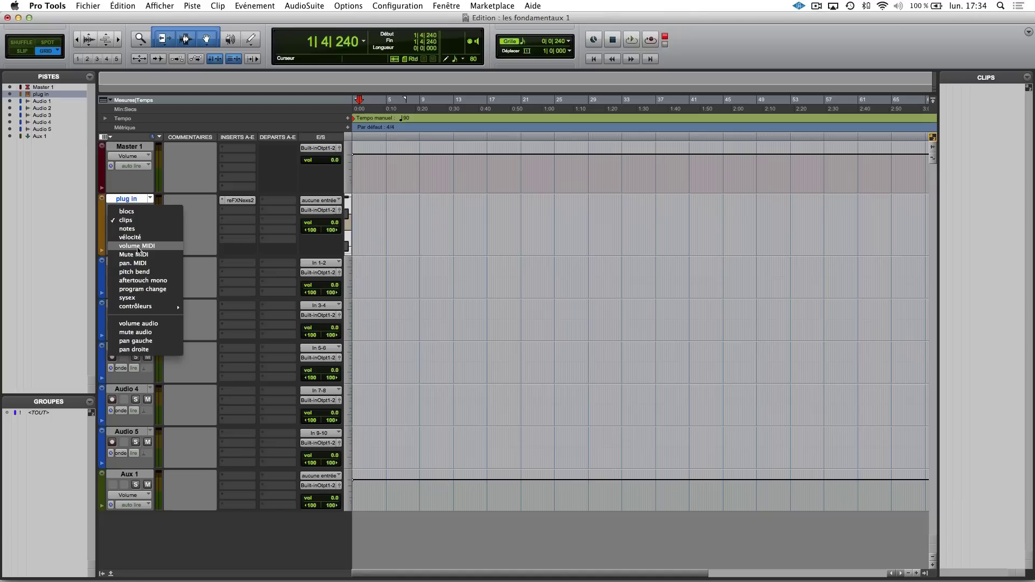
click(139, 229)
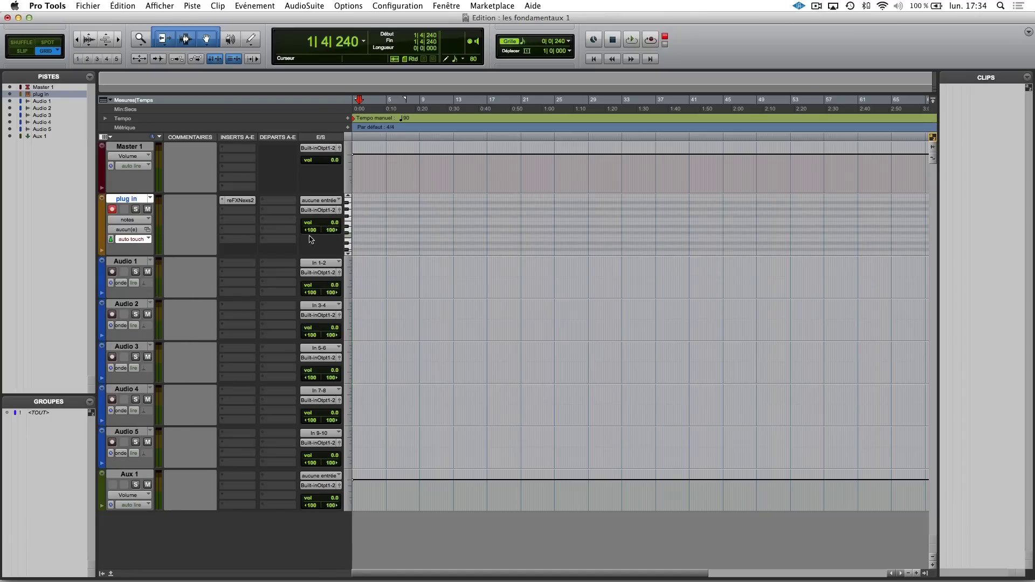
Draw three short notes across bars 1 to 3 of the plug in track and play them back from the start.
click(358, 236)
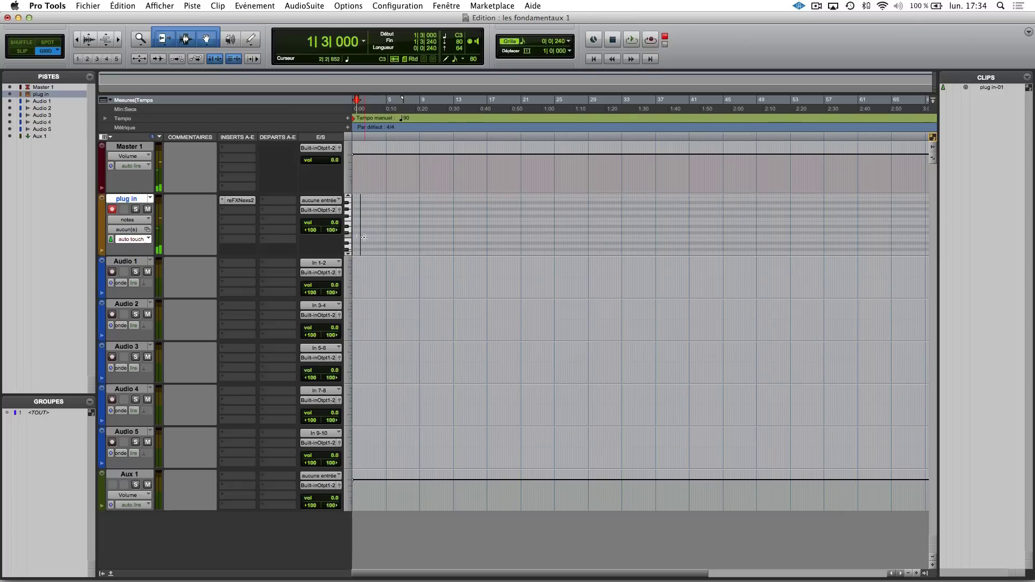
drag(357, 237, 386, 225)
key(Return)
key(space)
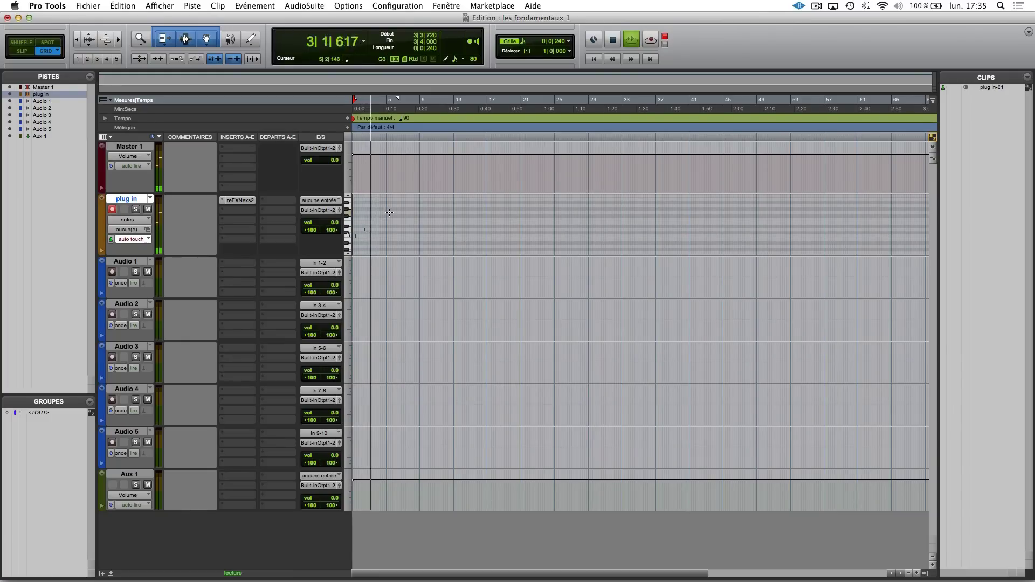
key(space)
Magnify the timeline around the drawn notes and make the plug in track much taller.
click(389, 212)
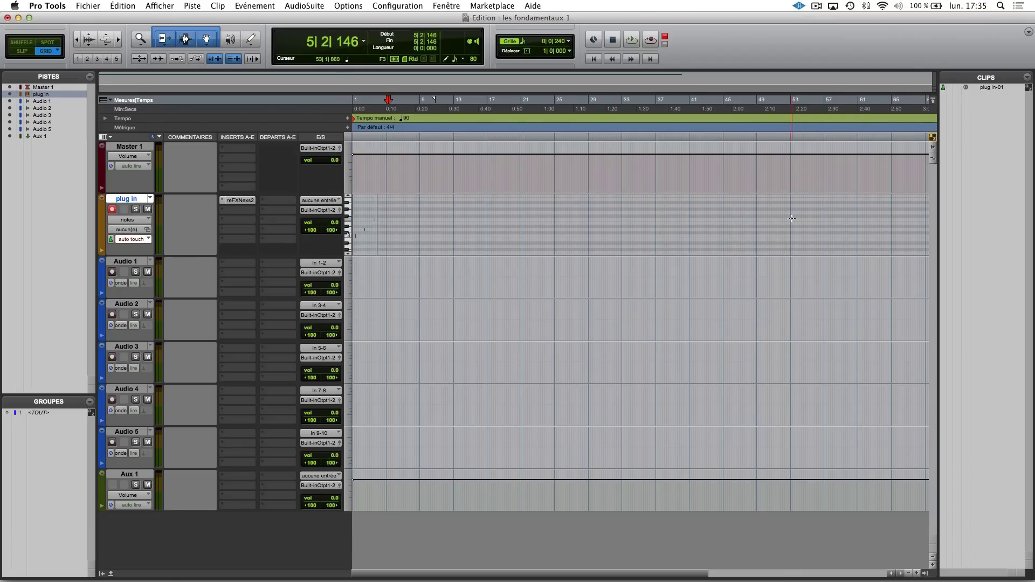
key(t)
key(t)
key(t)
drag(143, 257, 153, 335)
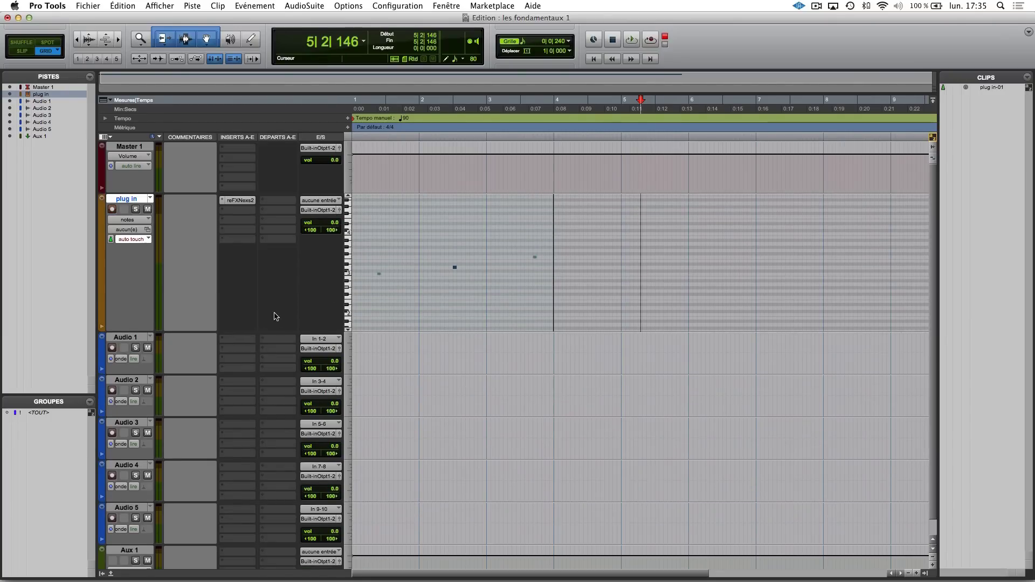
Examine the drawn notes at different horizontal zoom levels, from the whole phrase to the note at 1|2|480.
key(t)
key(t)
key(r)
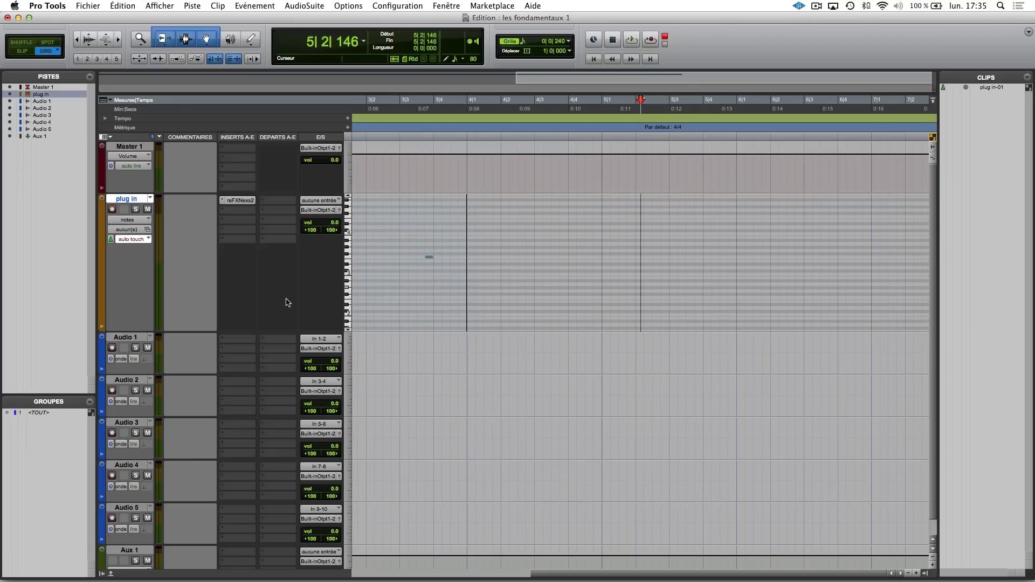
key(t)
key(t)
key(r)
key(r)
key(r)
drag(359, 252, 402, 292)
key(t)
key(t)
key(t)
key(t)
key(t)
key(t)
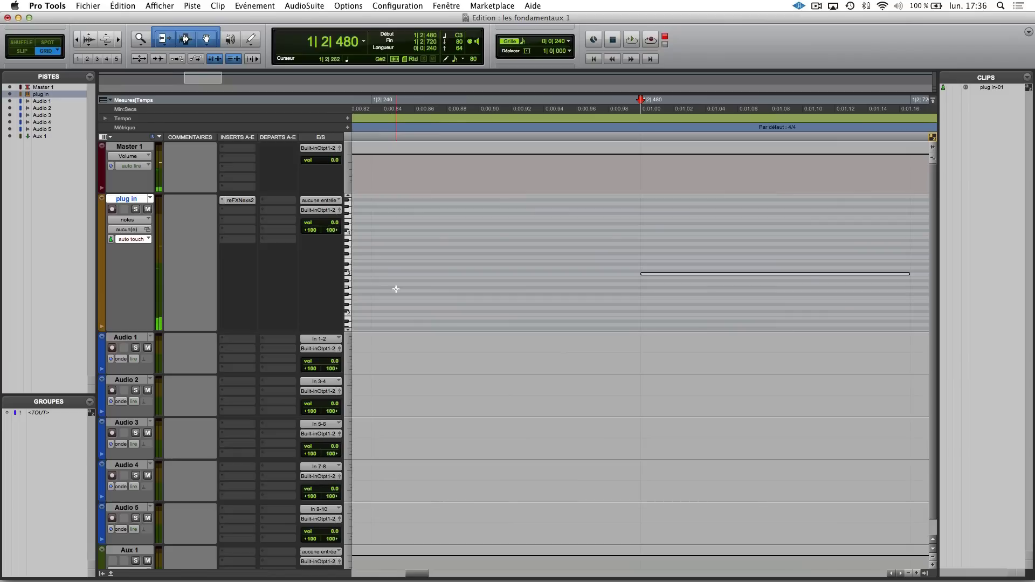
key(r)
key(r)
key(r)
key(r)
key(r)
key(r)
key(r)
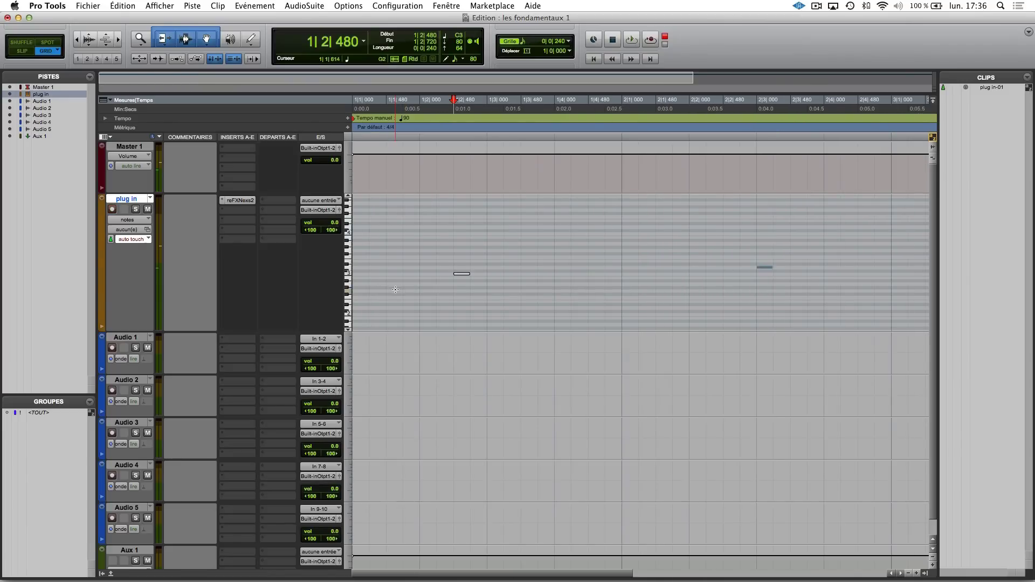
drag(442, 224, 361, 280)
key(t)
key(t)
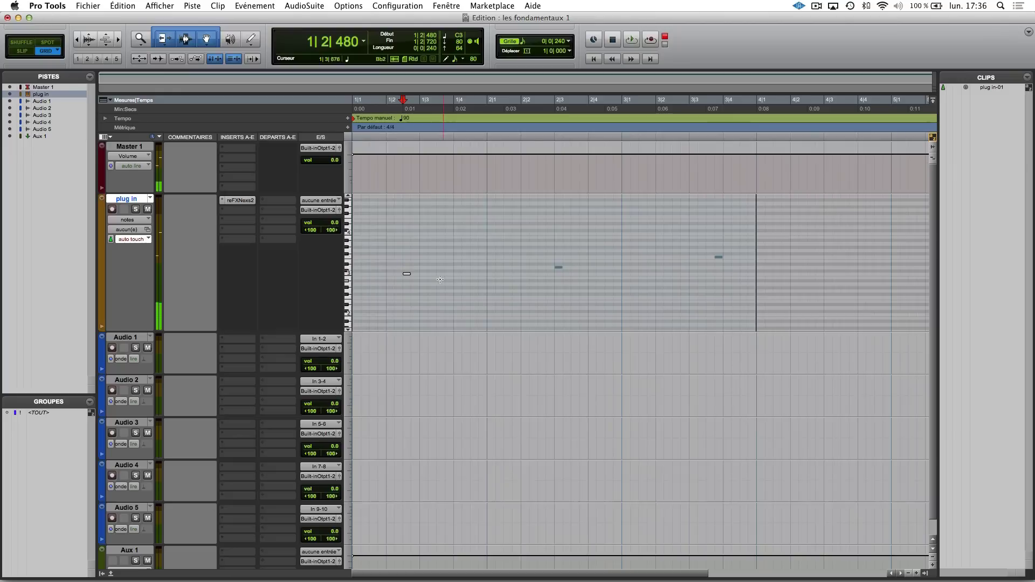
key(t)
Replace the short notes on the plug in track with a one-beat, three-note chord at 1|1|000 and select it.
drag(462, 277, 421, 274)
click(359, 260)
click(434, 275)
drag(765, 268, 495, 277)
key(Delete)
drag(451, 230, 348, 293)
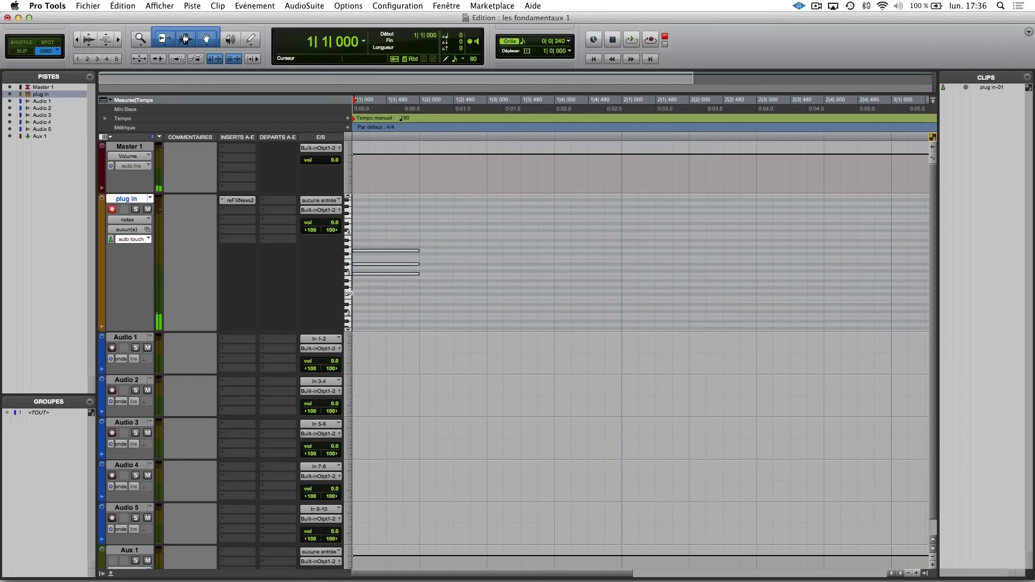
Duplicate the chord, place the copy at 2|1|000 and play back from the session start.
drag(481, 229, 384, 292)
key(super+d)
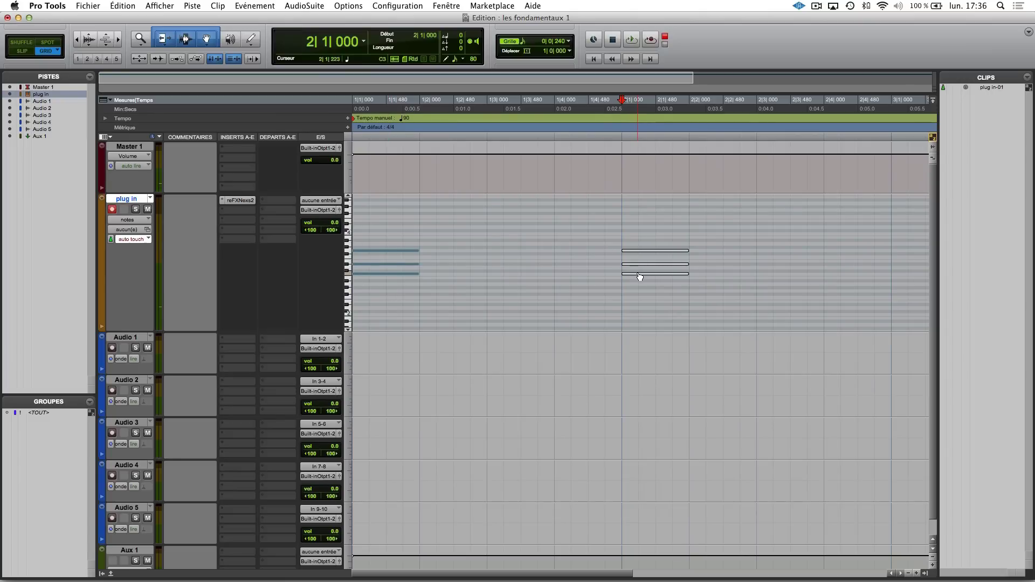
key(space)
key(space)
key(Return)
key(space)
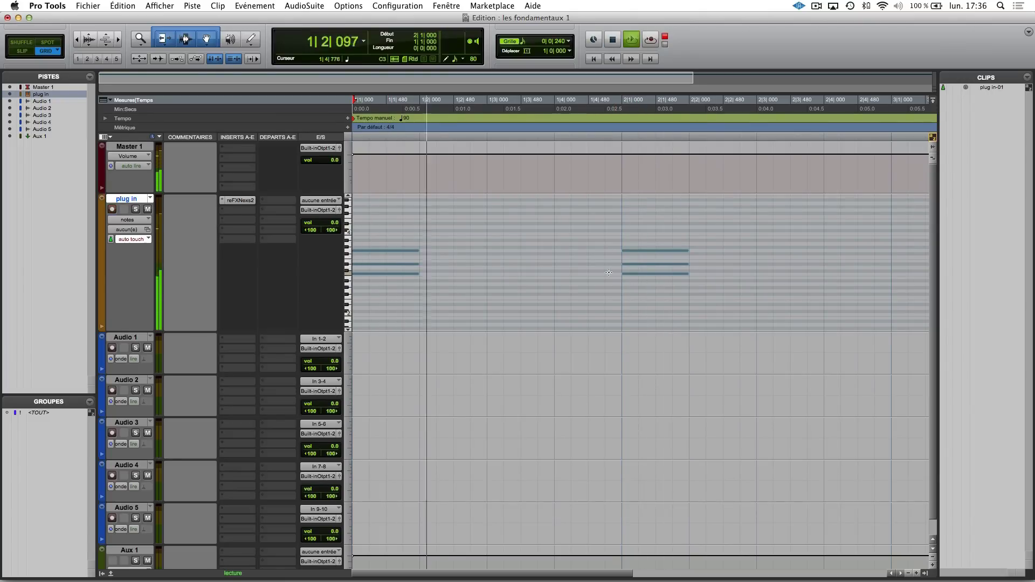
Move the copied chord to 1|3|000 and place another copy of it at 2|1|000.
drag(691, 227, 764, 266)
key(space)
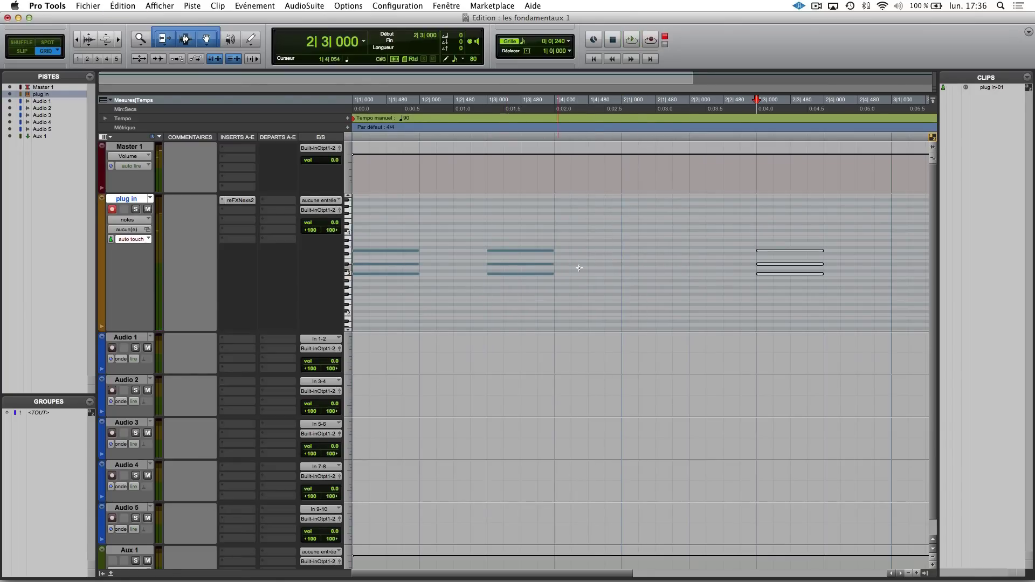
drag(765, 252, 645, 282)
Duplicate the selected chord and move the copy to 2|3|000 at the same pitches.
key(super+d)
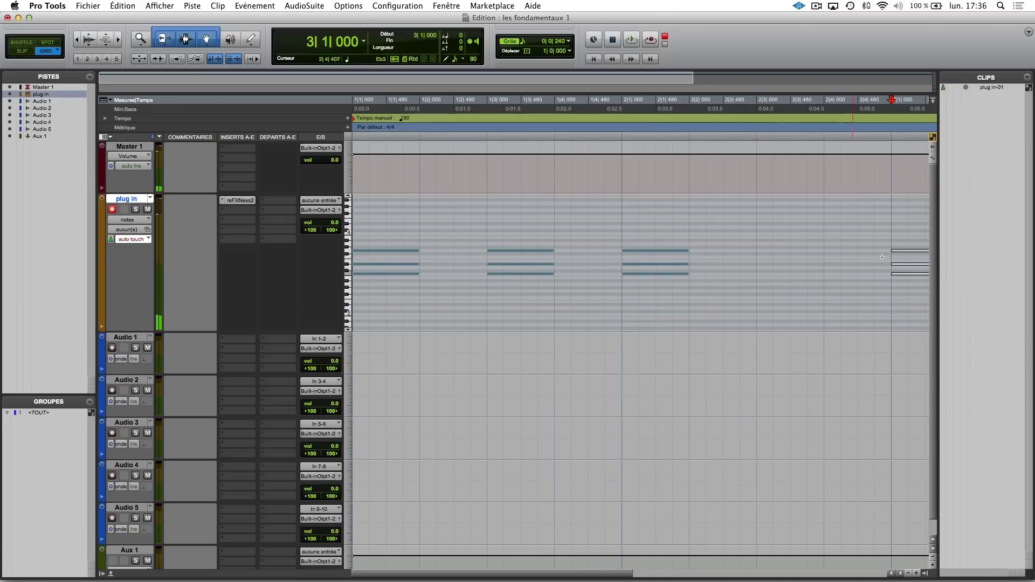
drag(901, 252, 771, 256)
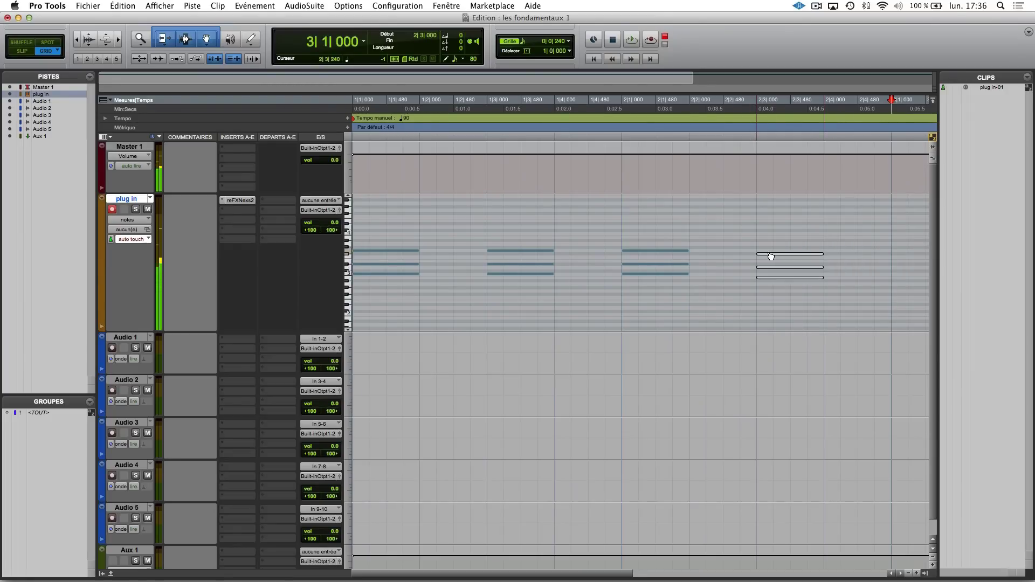
click(773, 225)
Select the four chords in the first two bars and duplicate them three times, with the last copy starting at 7|1|000.
key(super+bracketleft)
key(super+bracketleft)
click(534, 256)
key(Delete)
click(505, 254)
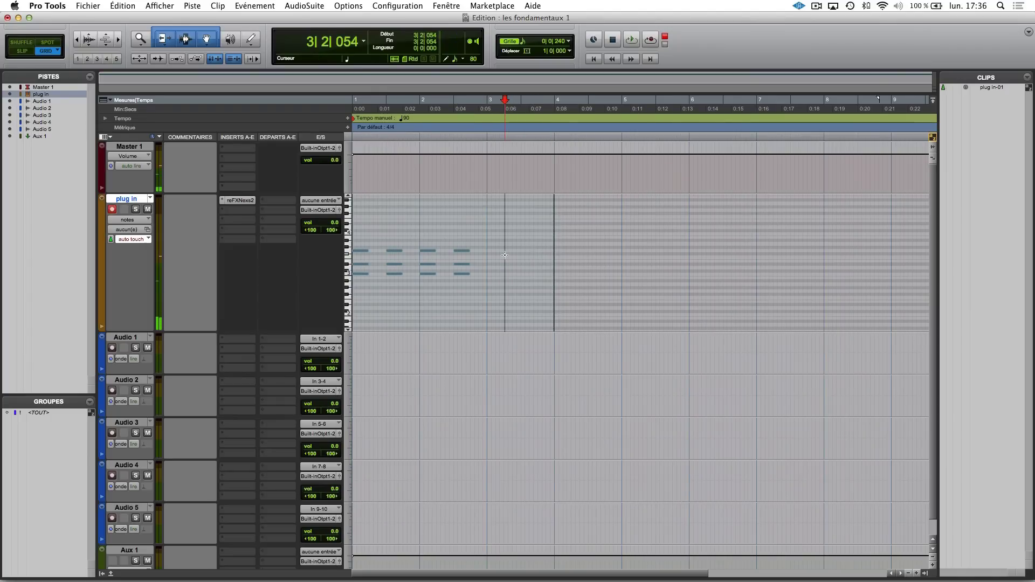
drag(492, 237, 315, 306)
key(super+d)
key(super+d)
key(super+d)
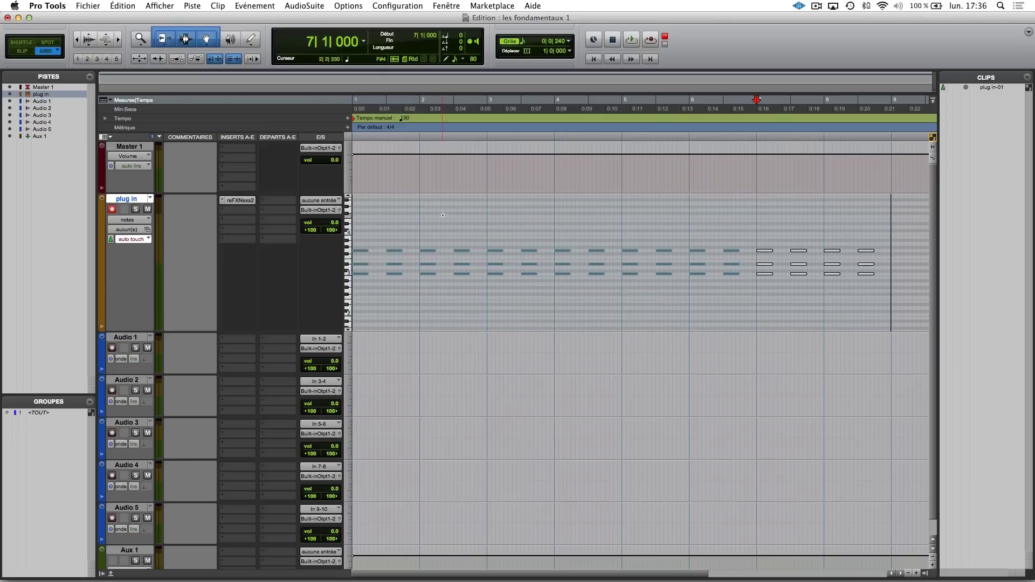
Return to the session start and audition the repeated chord pattern.
key(shift+r)
key(Return)
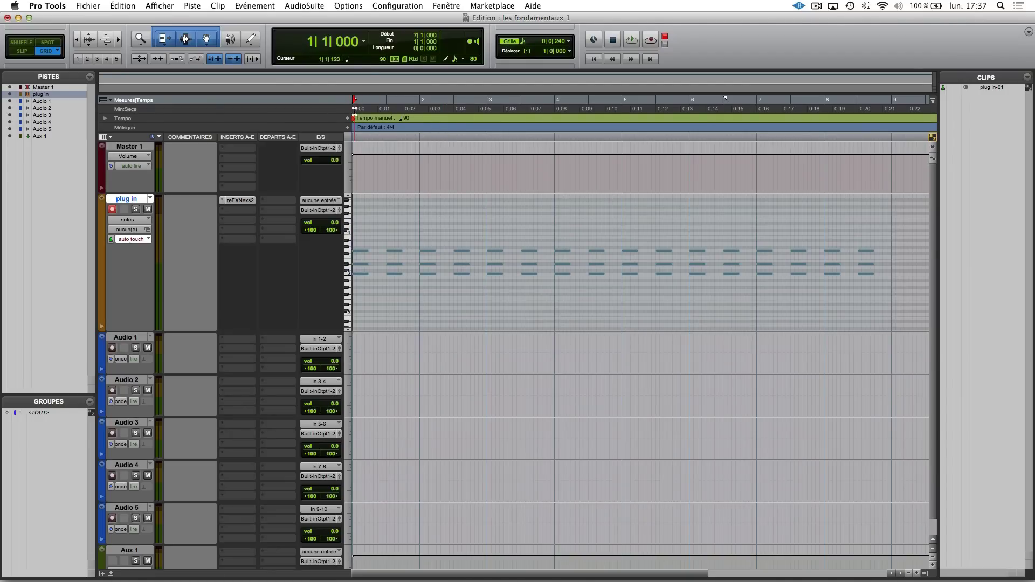
key(space)
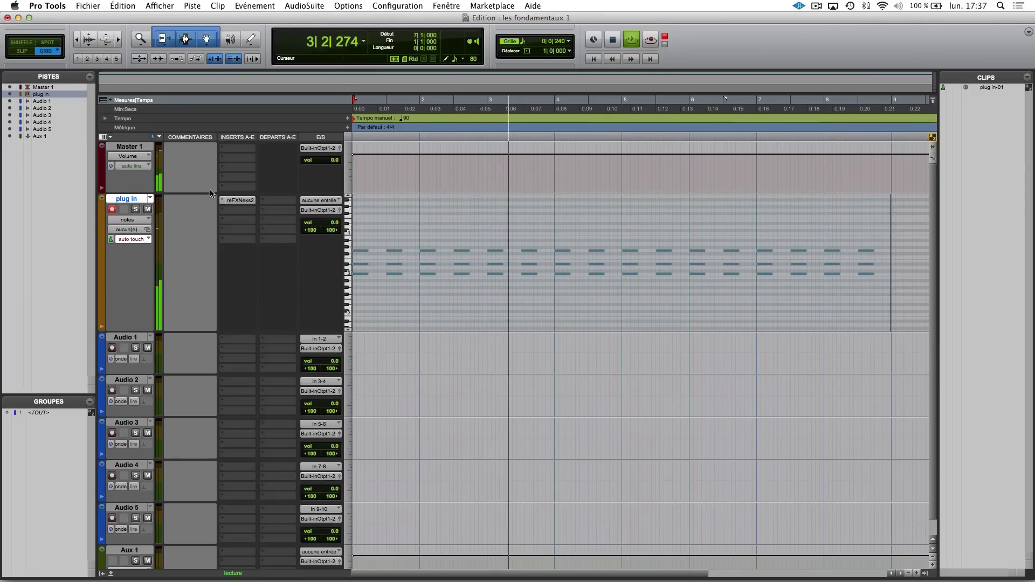
key(space)
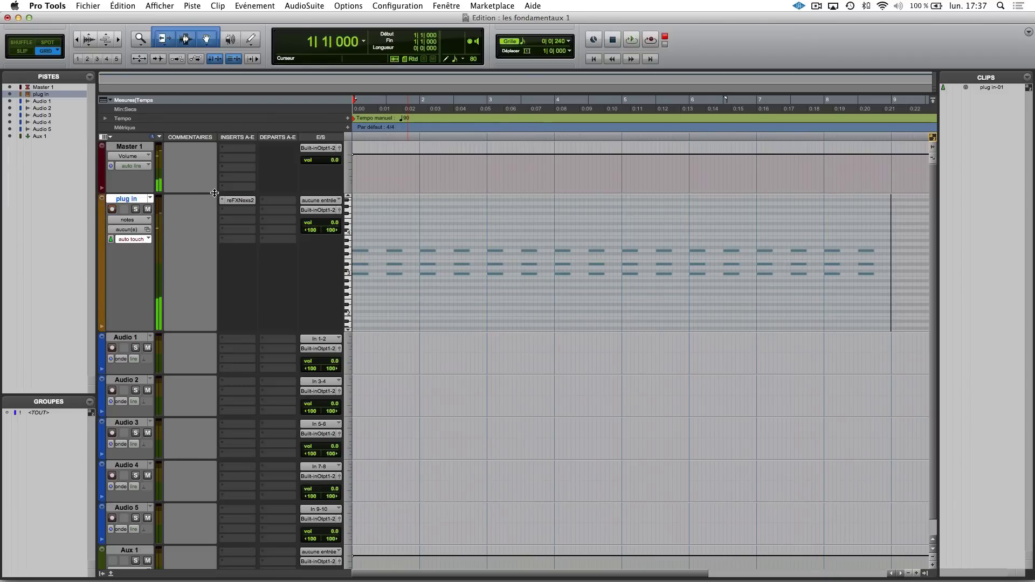
Insert a stereo Dyn3 Compressor/Limiter after Nexus on the plug in track and move its window below the notes.
click(241, 211)
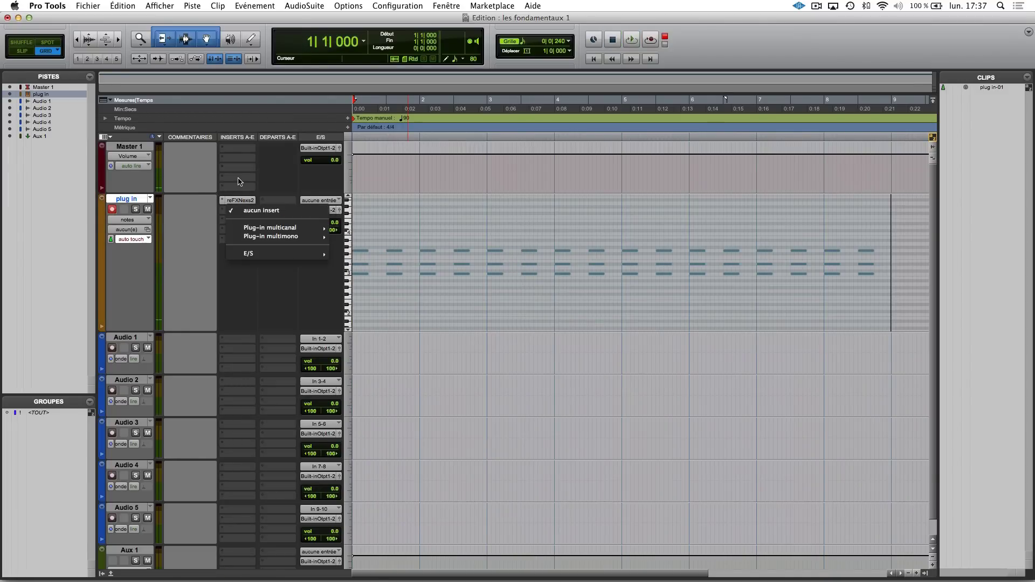
click(240, 211)
click(240, 212)
mouse_move(269, 228)
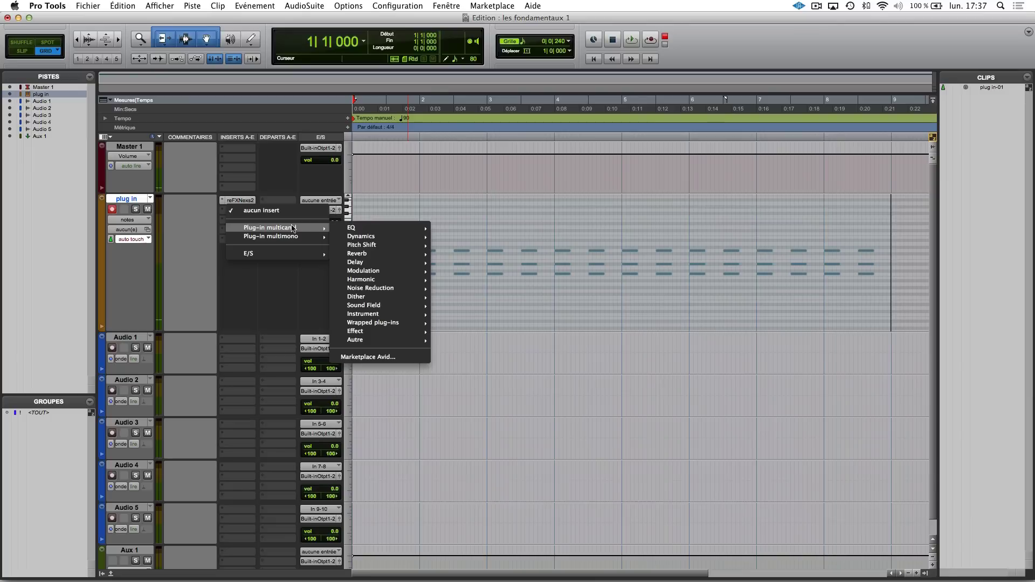
mouse_move(358, 240)
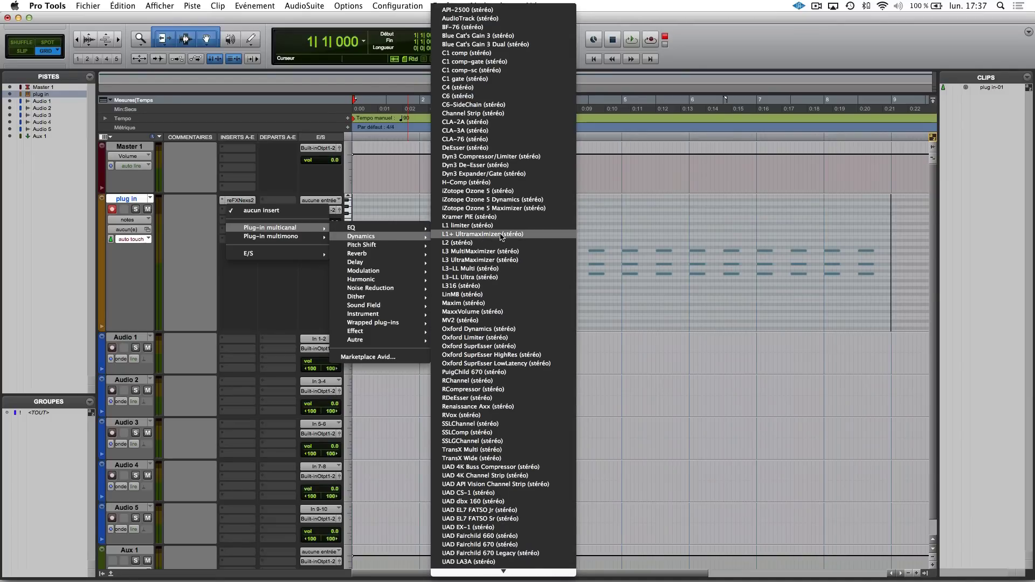
click(488, 156)
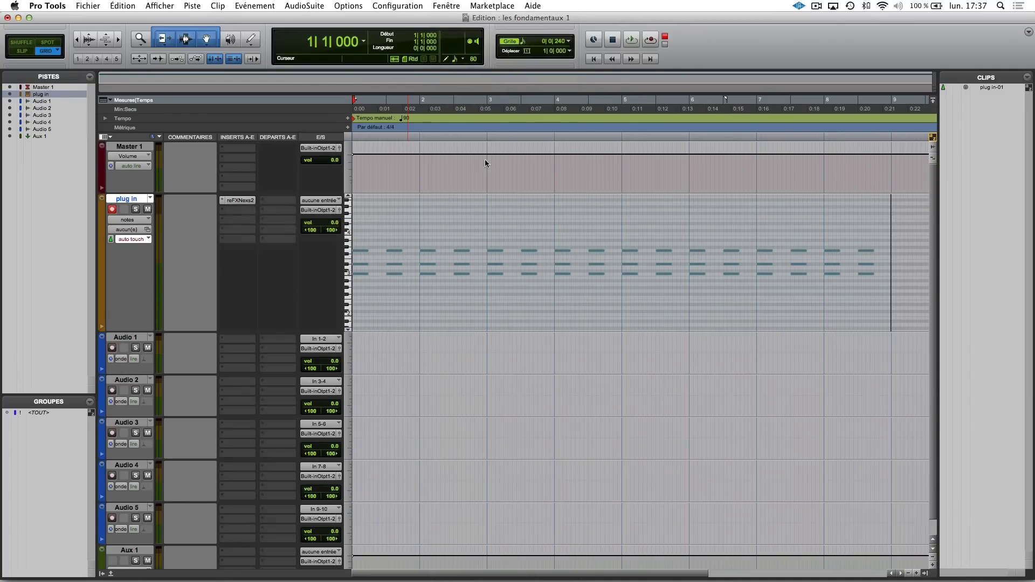
drag(436, 56, 576, 292)
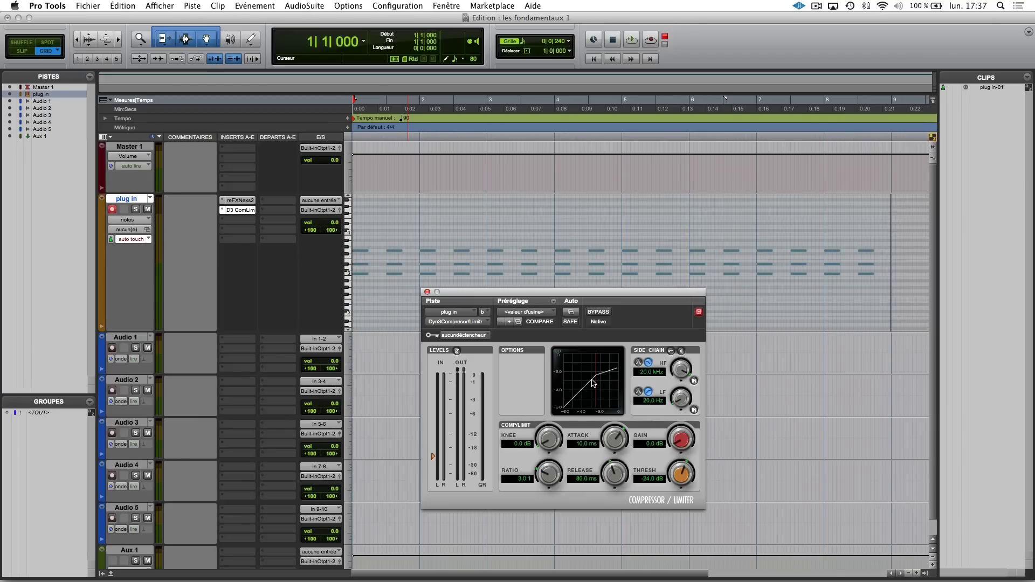
Play the chord pattern twice through the compressor's default settings and watch its level and gain reduction meters.
key(space)
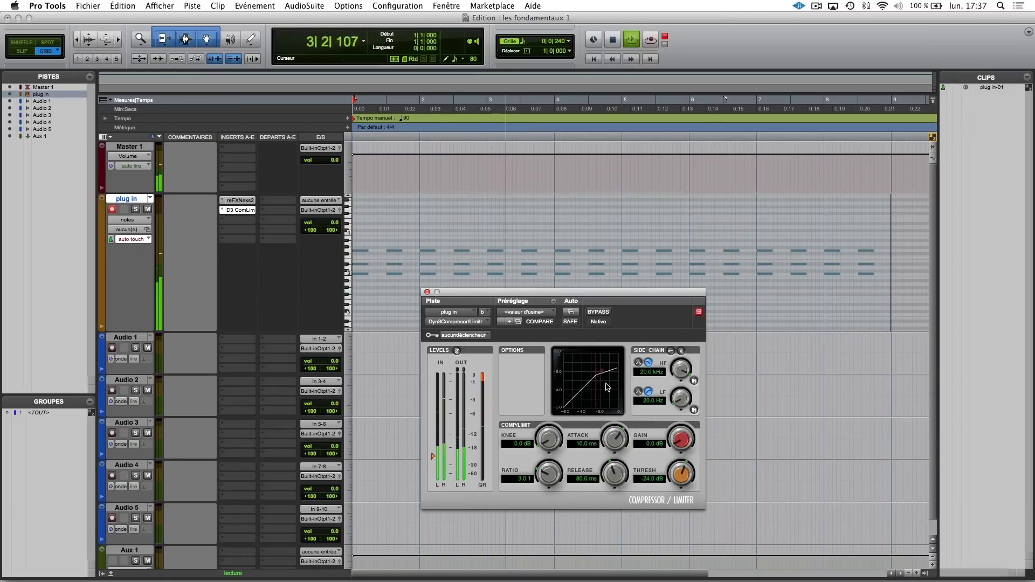
key(space)
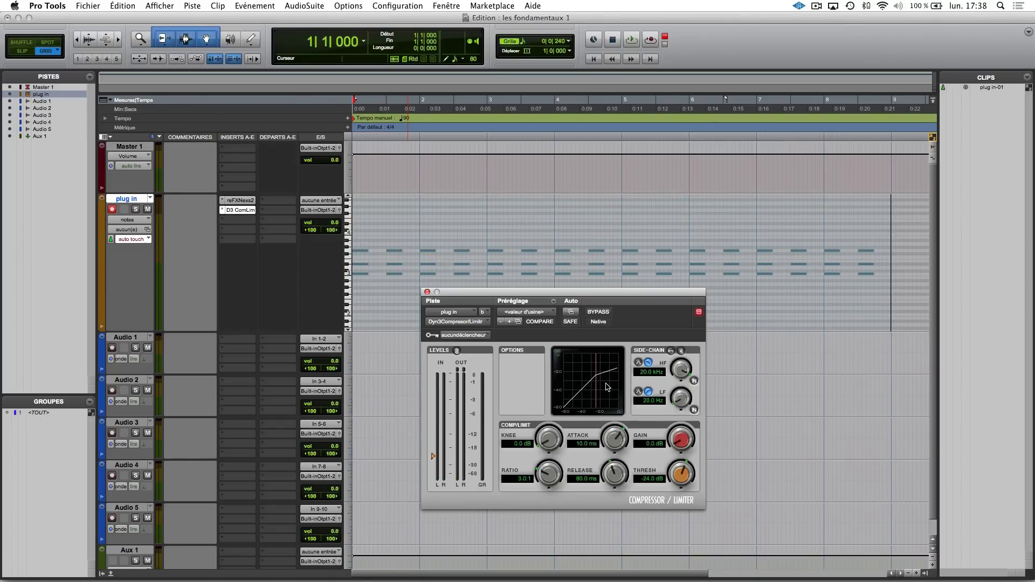
key(space)
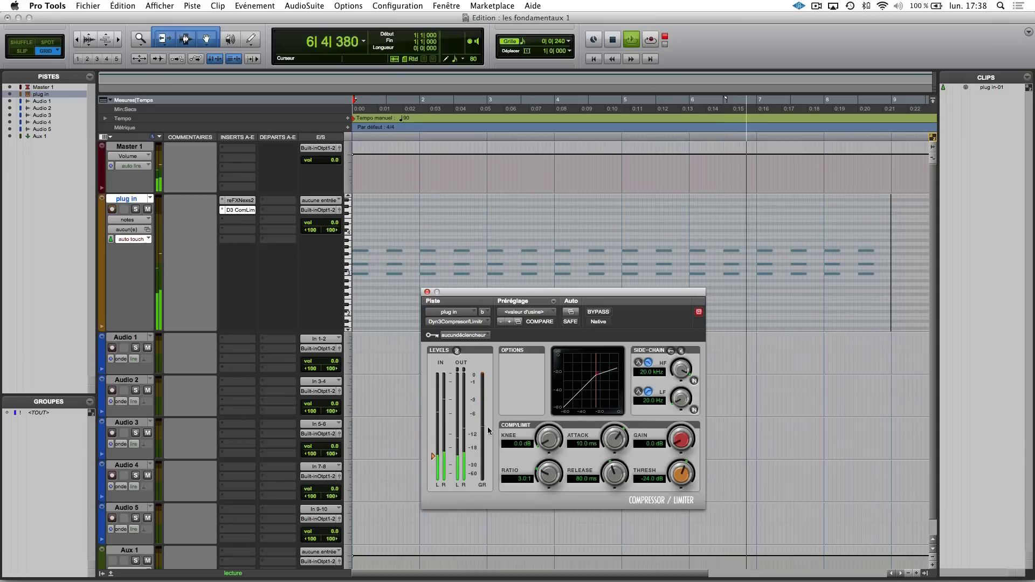
key(space)
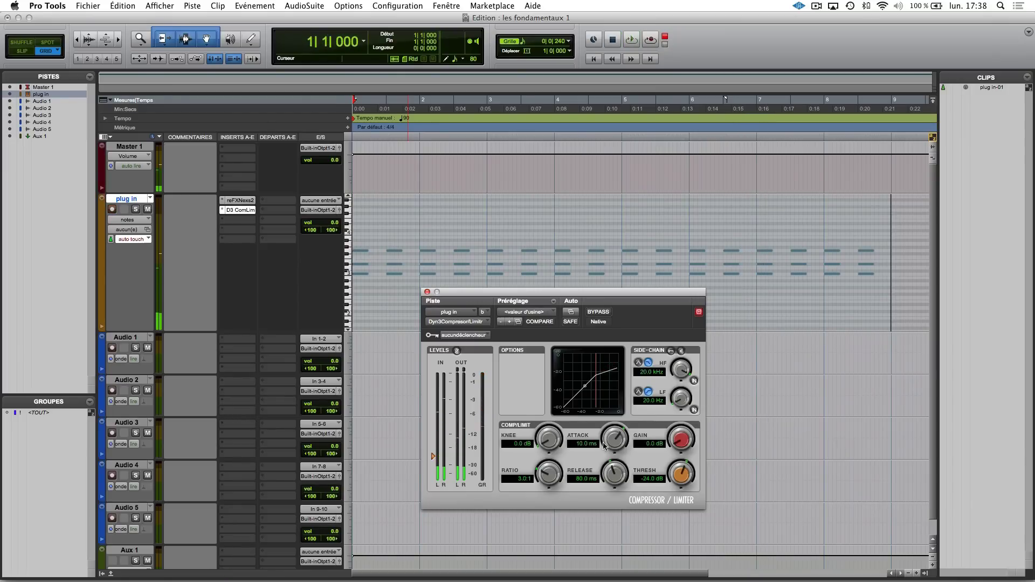
Try a compressor threshold of -41.8 dB and audition the chord pattern.
drag(678, 478, 683, 470)
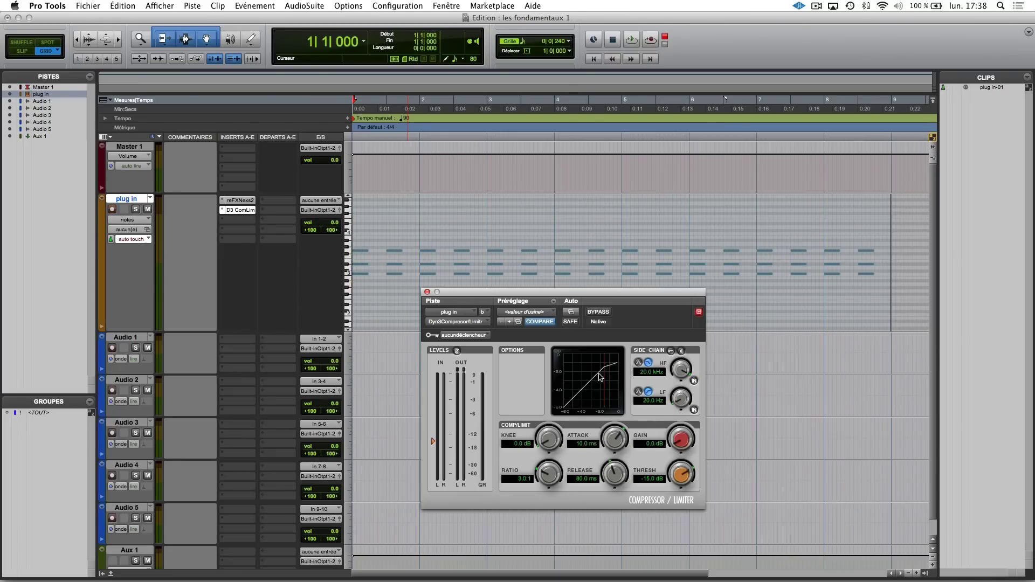
drag(673, 463, 672, 494)
key(space)
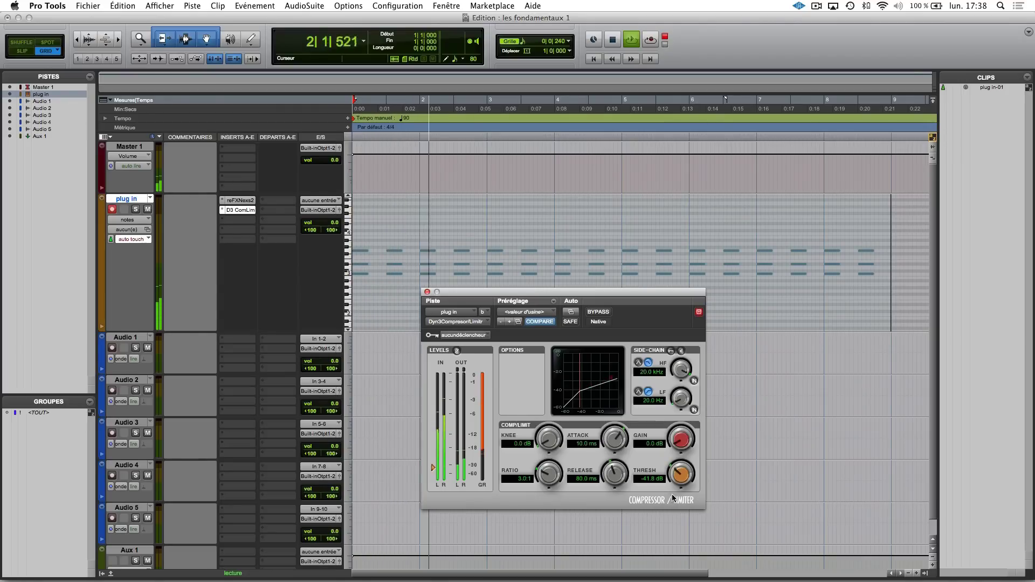
key(space)
Set the compressor's threshold to -12.0 dB while auditioning the chord pattern.
drag(674, 489, 682, 462)
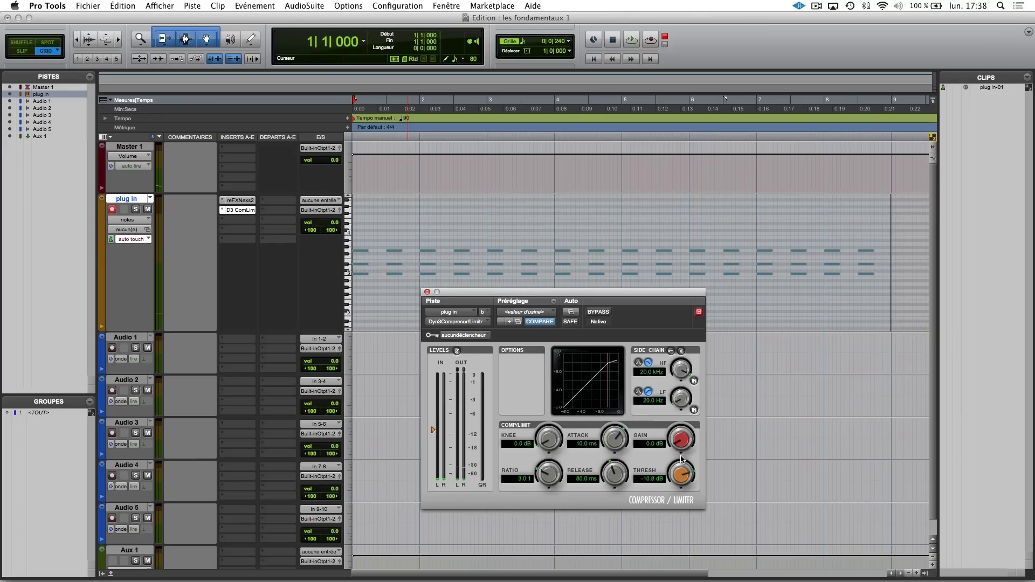
key(space)
drag(682, 458, 677, 465)
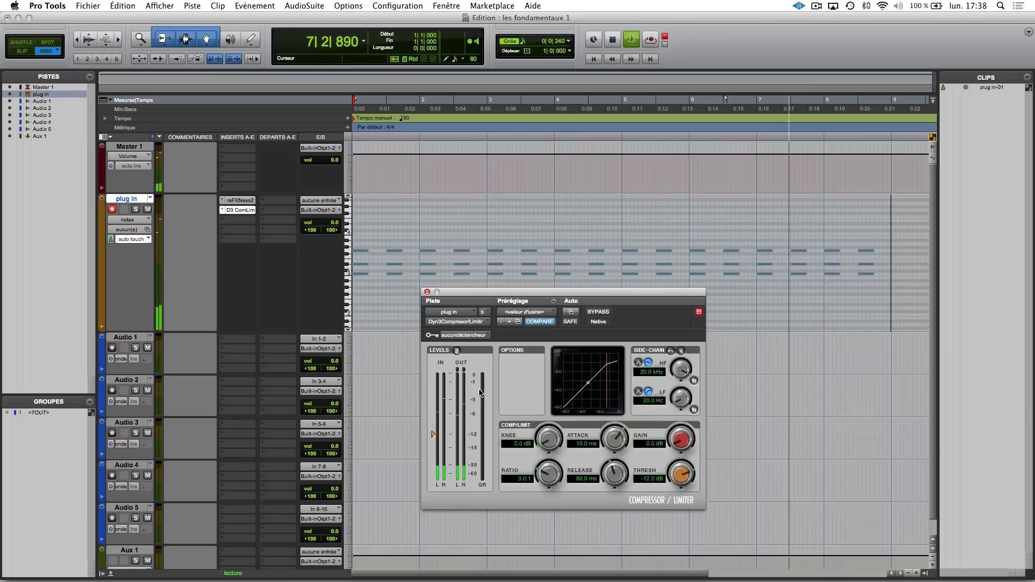
key(space)
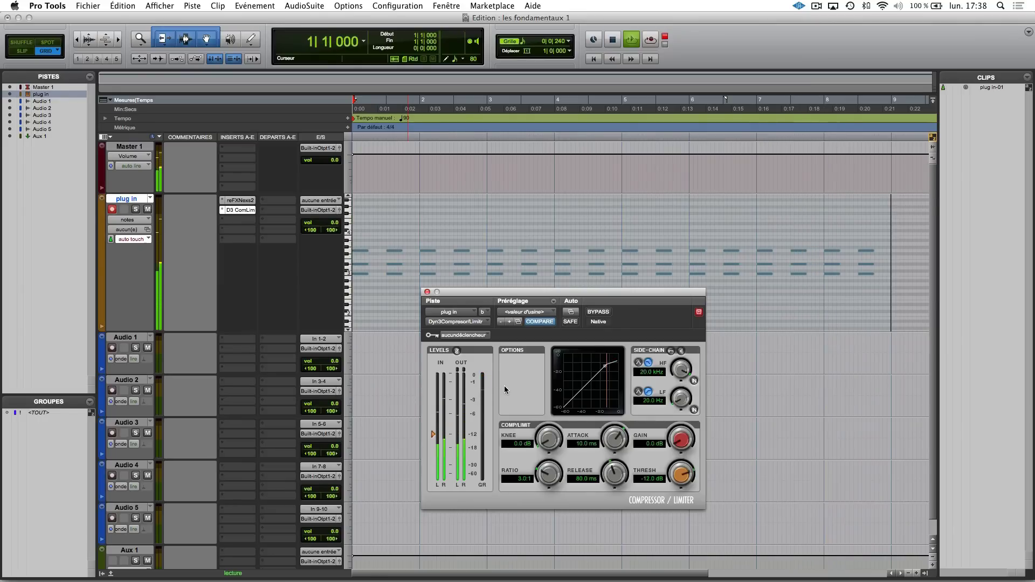
Set the compressor's attack to 3.4 ms and its ratio to 2.2:1, and audition the pattern.
drag(614, 440, 613, 454)
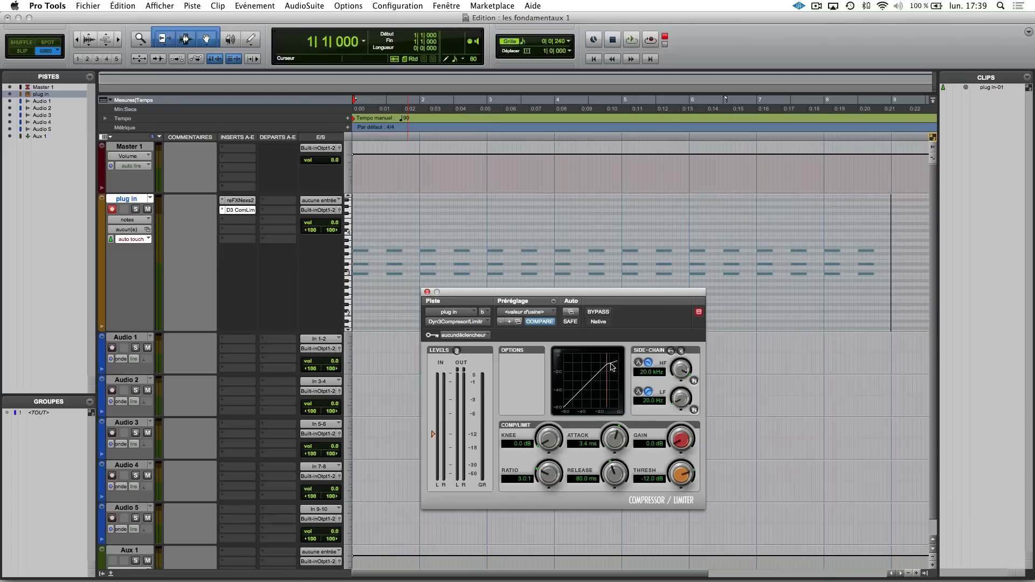
drag(558, 417, 568, 366)
drag(568, 352, 556, 394)
drag(562, 411, 519, 524)
drag(556, 416, 535, 490)
mouse_move(550, 476)
mouse_down()
mouse_move(551, 456)
mouse_move(546, 467)
mouse_up()
key(space)
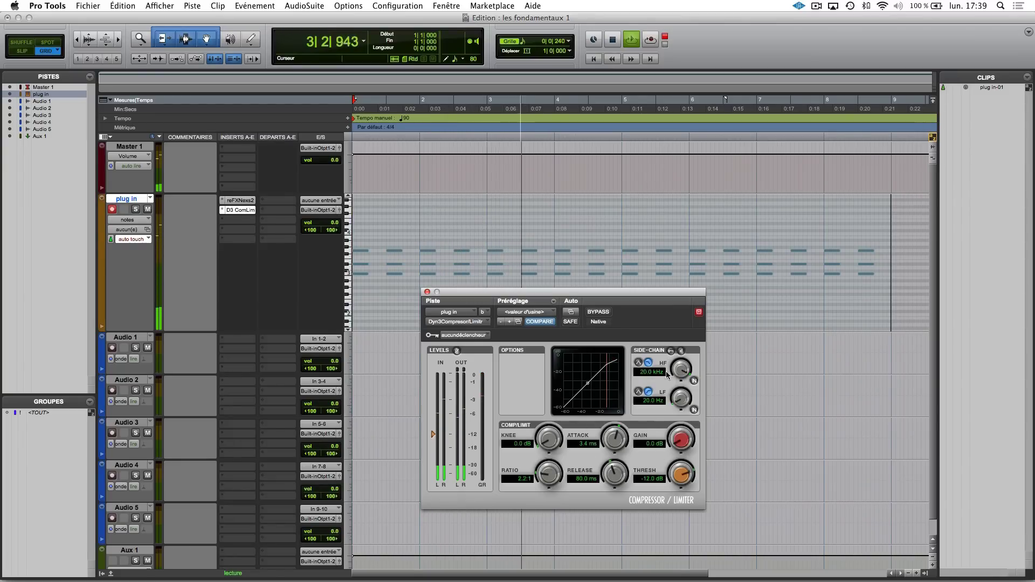
key(space)
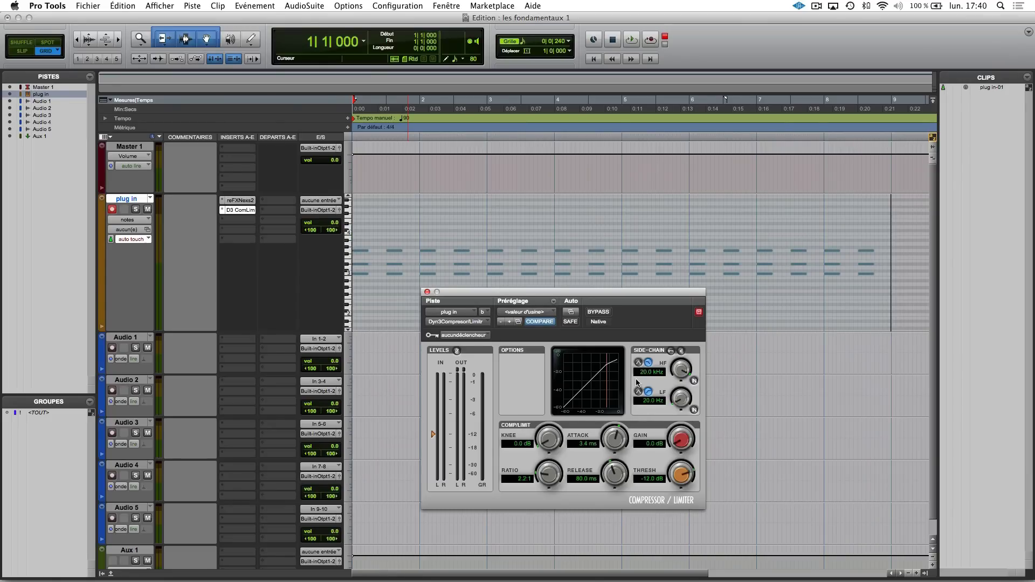
Try a compressor gain of 2.0 dB during playback and reset it to 0.0 dB.
drag(679, 442, 683, 439)
key(space)
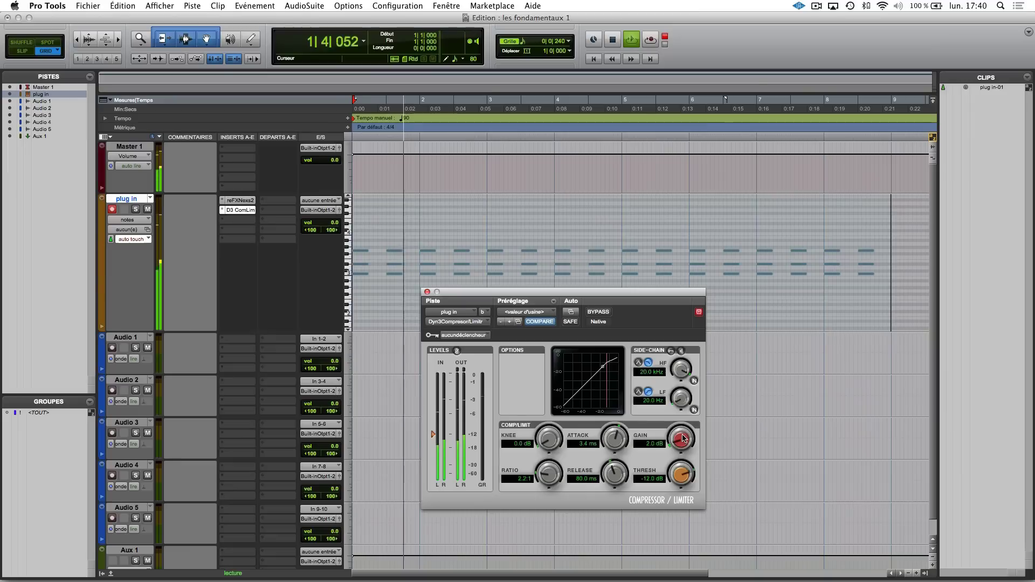
key(space)
drag(683, 438, 679, 465)
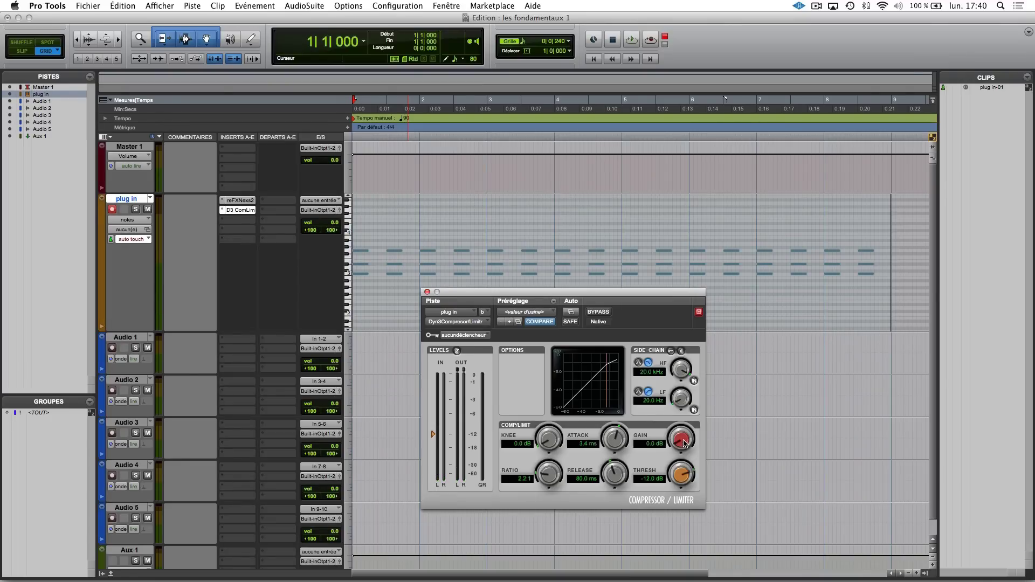
Audition the compressed chords and switch the compressor's bypass on and off again.
key(space)
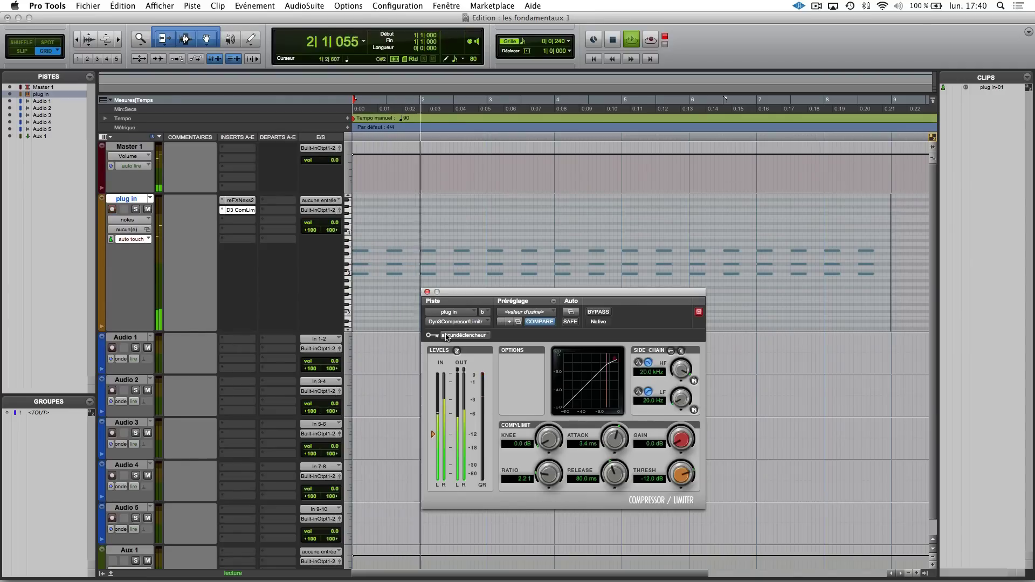
key(space)
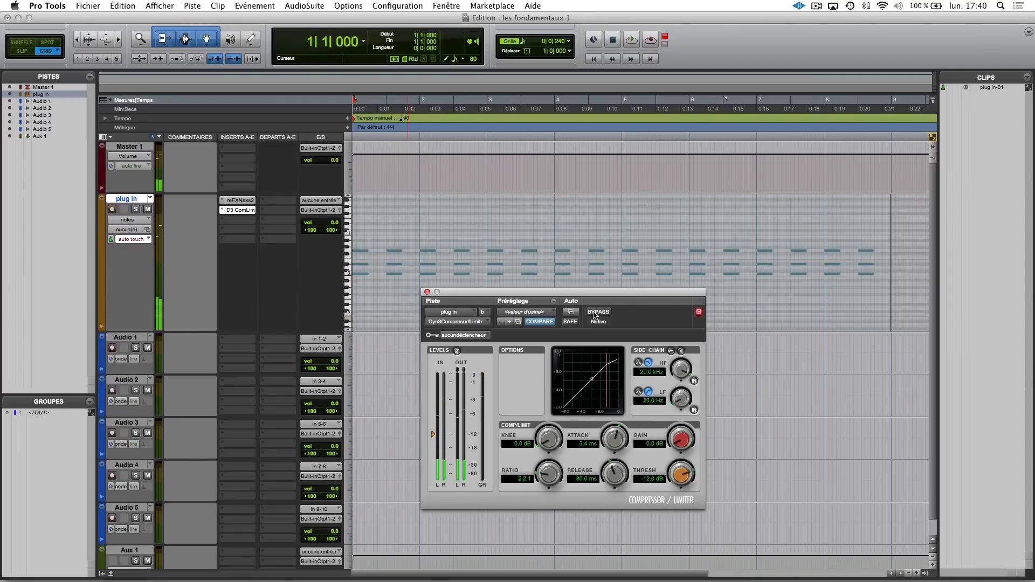
click(598, 313)
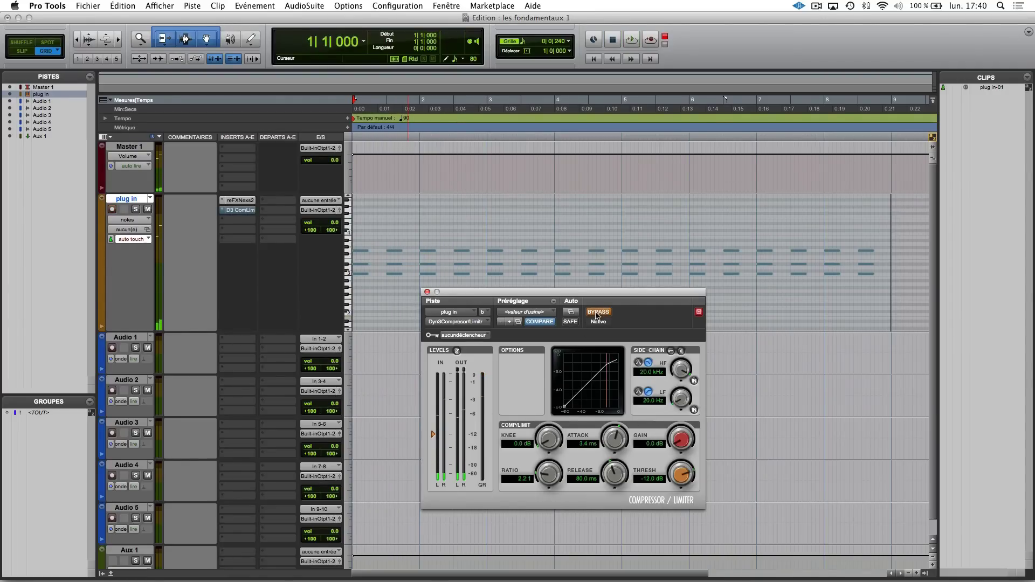
right_click(244, 214)
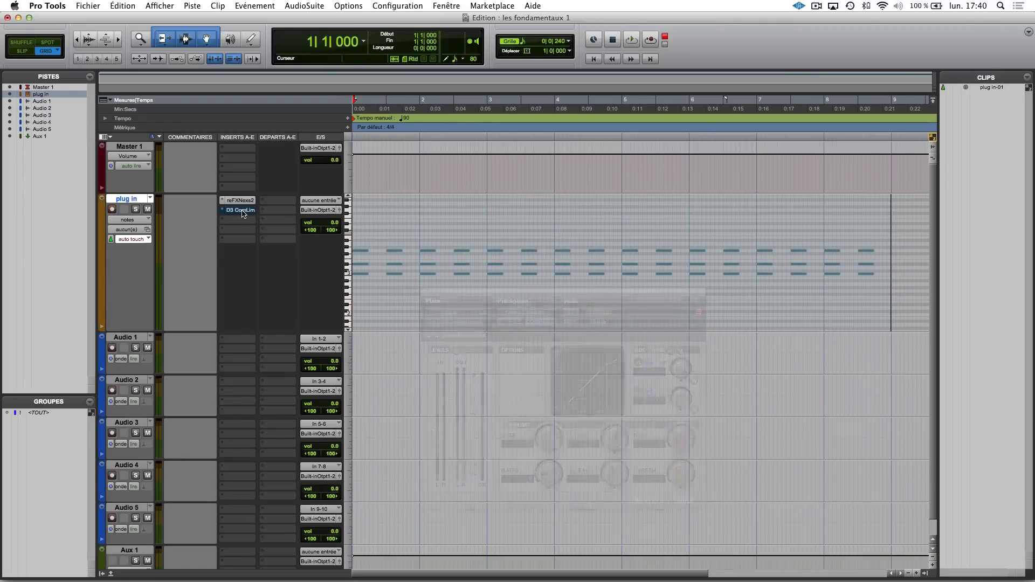
click(244, 214)
Compare the chords with and without compression by toggling the compressor's bypass repeatedly during playback, leaving the compressor active.
key(space)
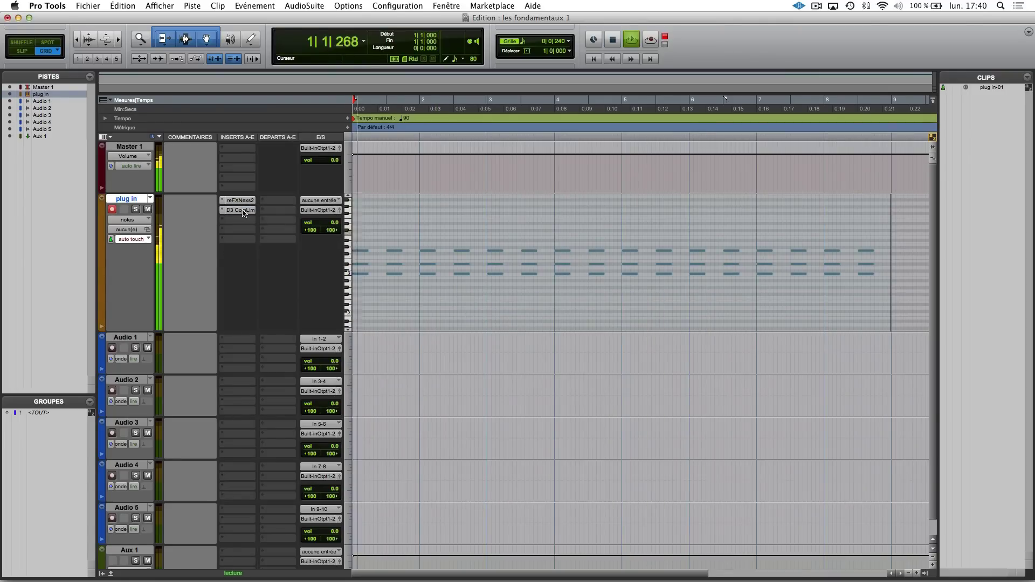
click(244, 213)
right_click(244, 213)
click(240, 224)
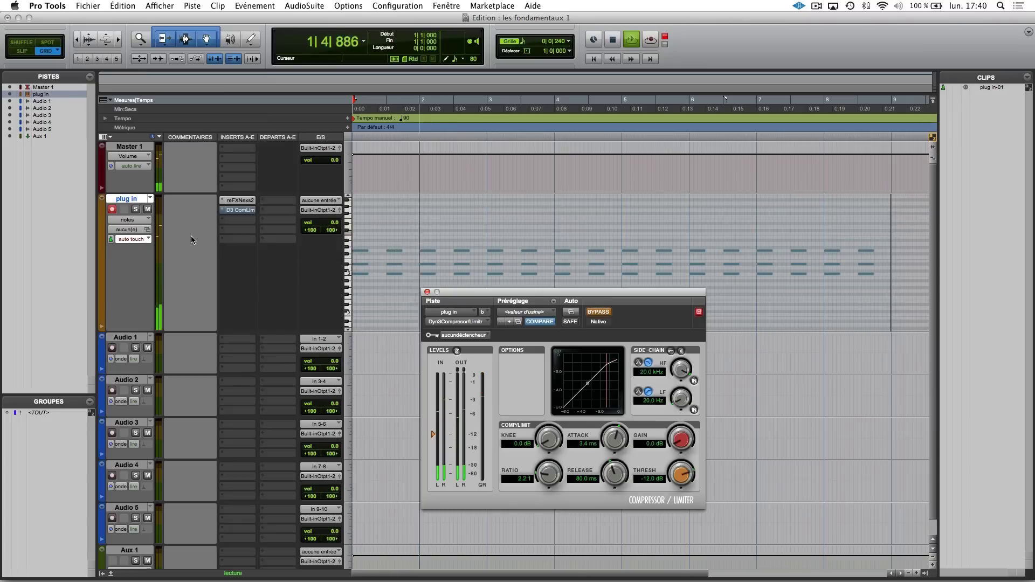
right_click(244, 213)
click(244, 213)
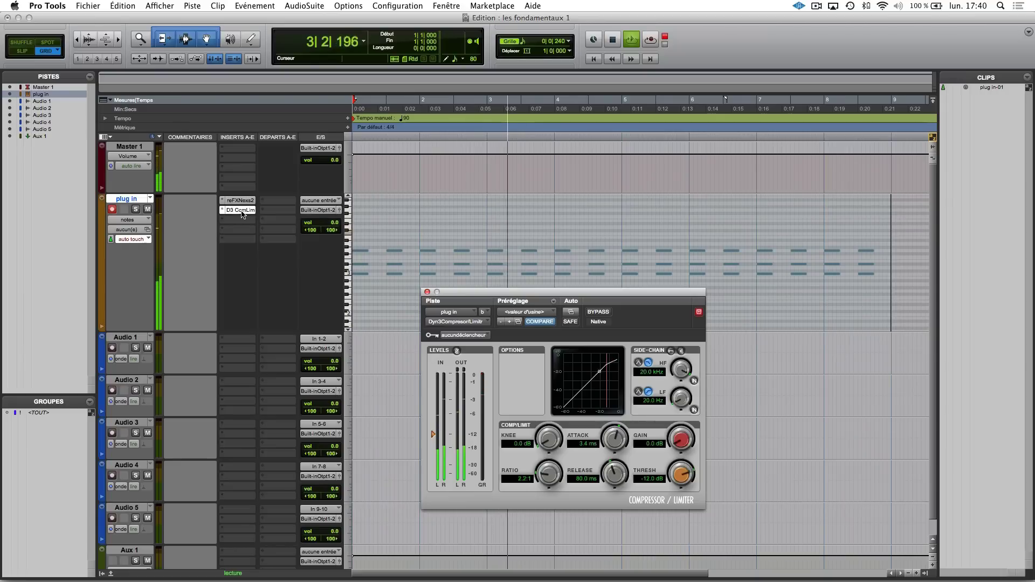
right_click(242, 213)
click(241, 212)
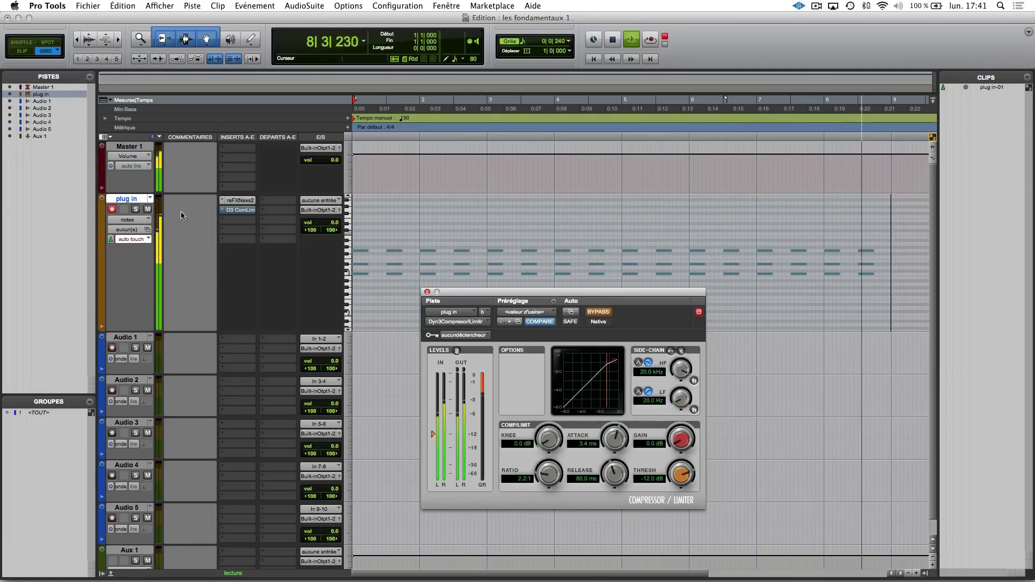
right_click(235, 212)
click(236, 213)
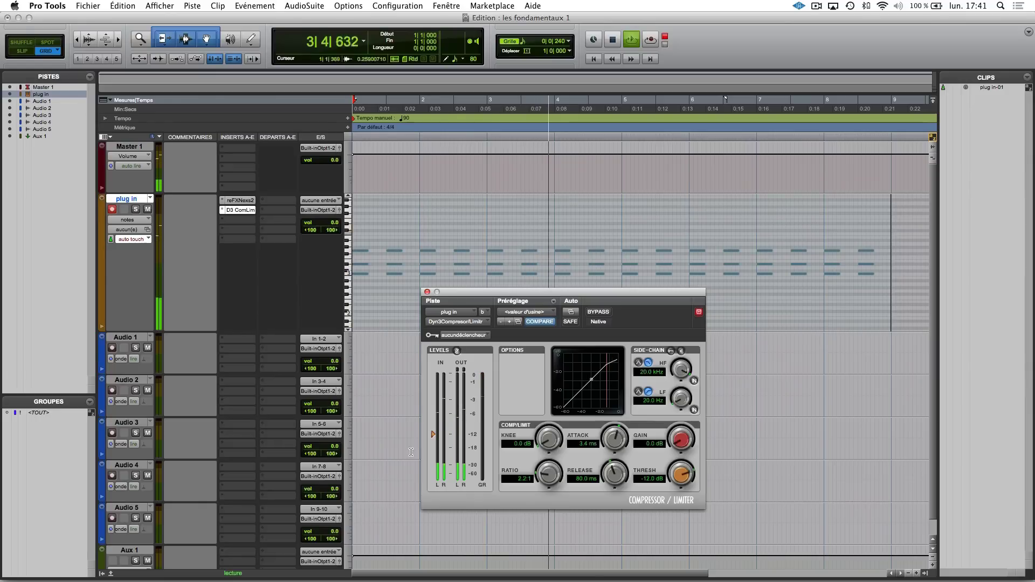
Audition the compressed chords again from the start and check the compressor's side-chain key input selector.
key(space)
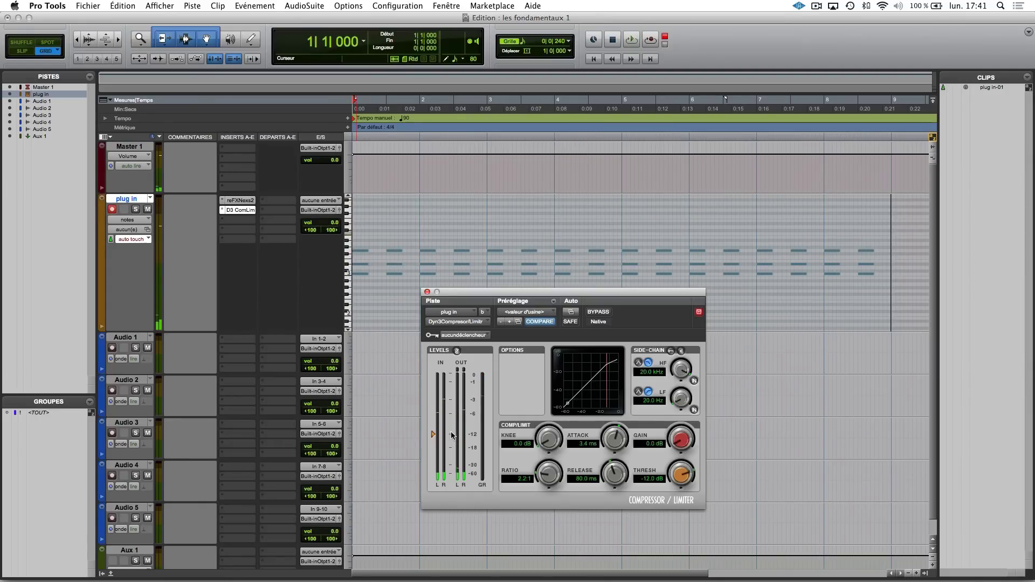
key(space)
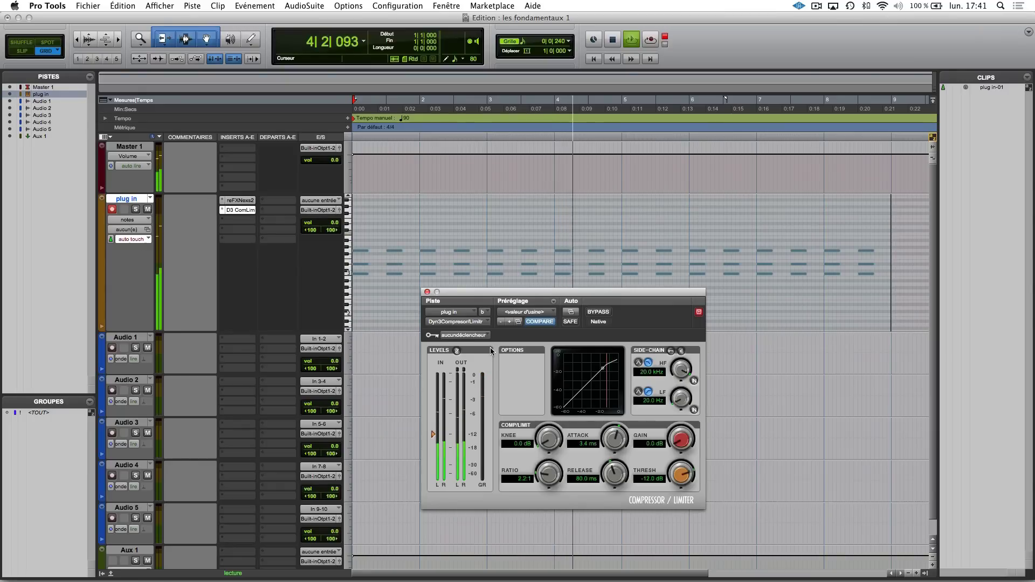
click(472, 336)
click(472, 336)
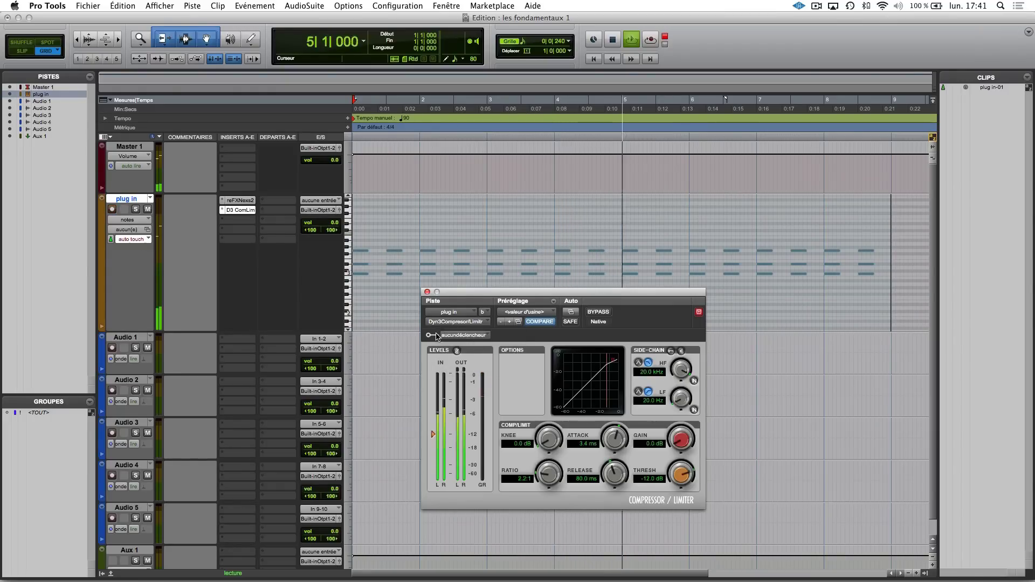
key(space)
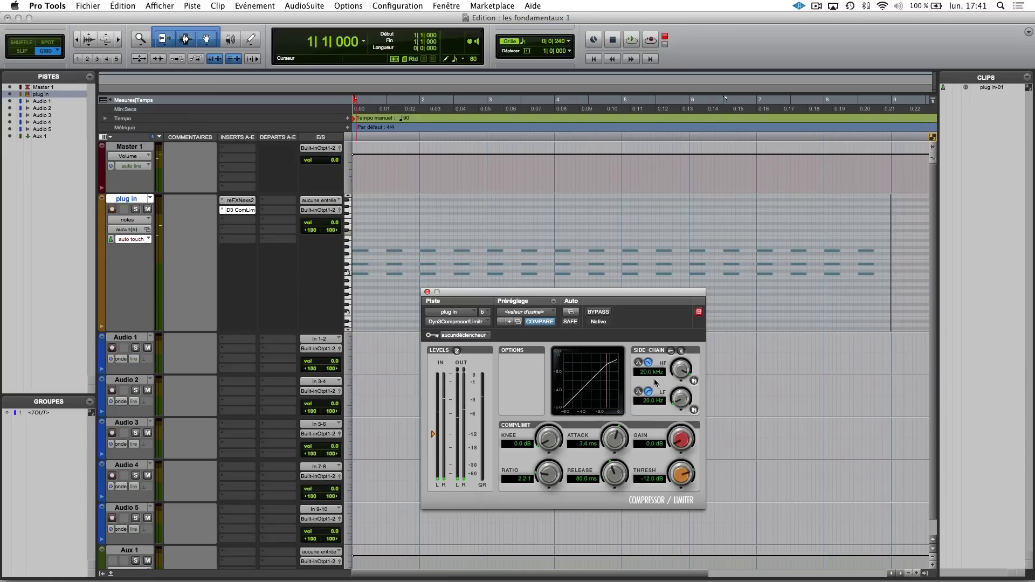
Examine the interface and bus choices for the compressor's key input, leaving it without a side-chain trigger.
click(484, 337)
mouse_move(476, 357)
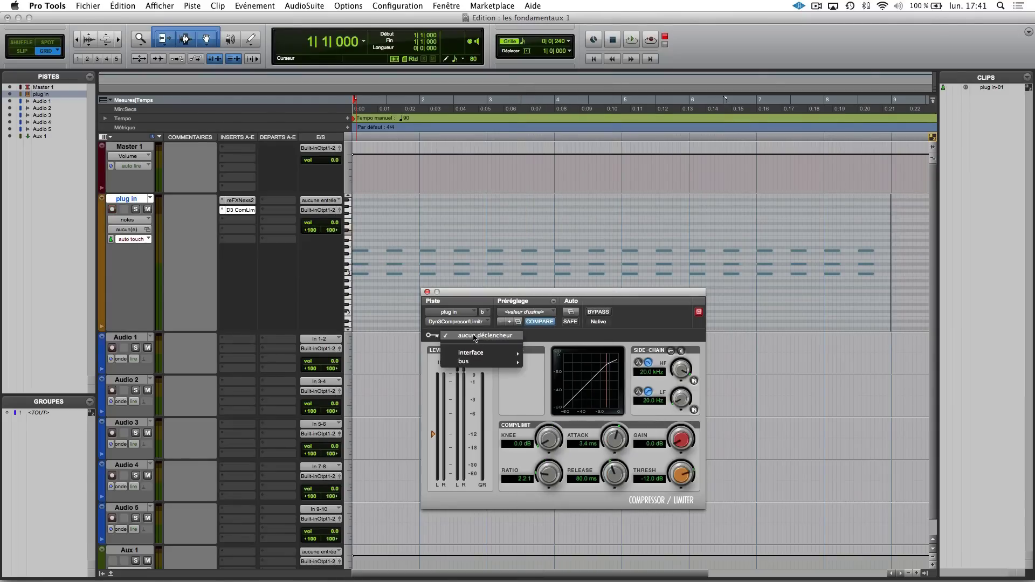
click(474, 335)
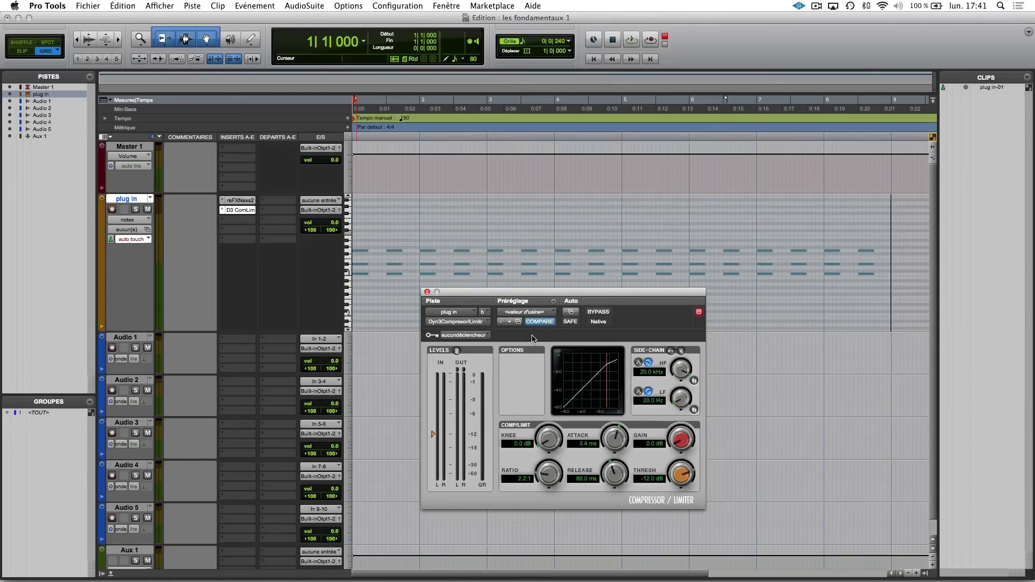
click(485, 336)
mouse_move(517, 354)
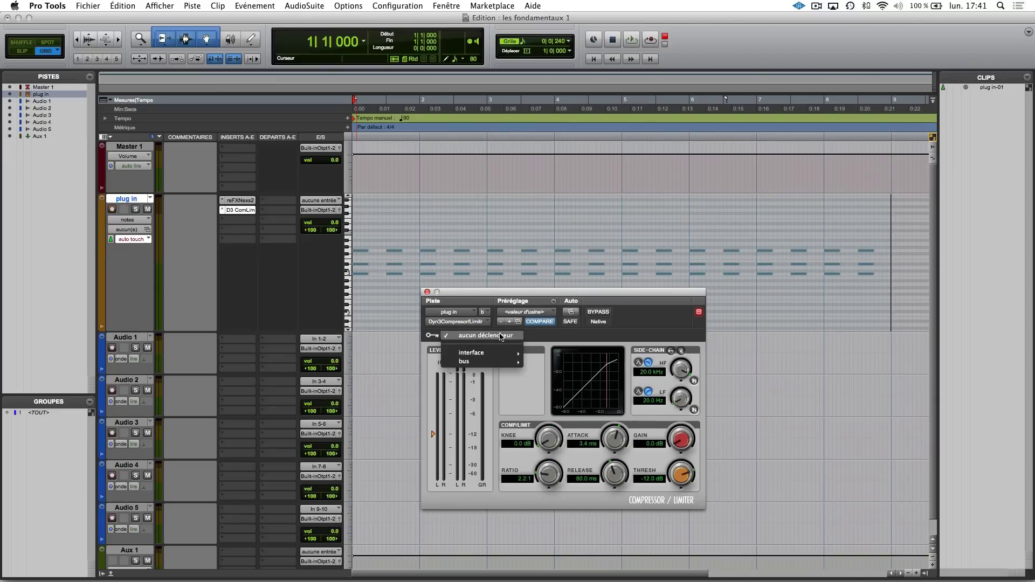
click(544, 337)
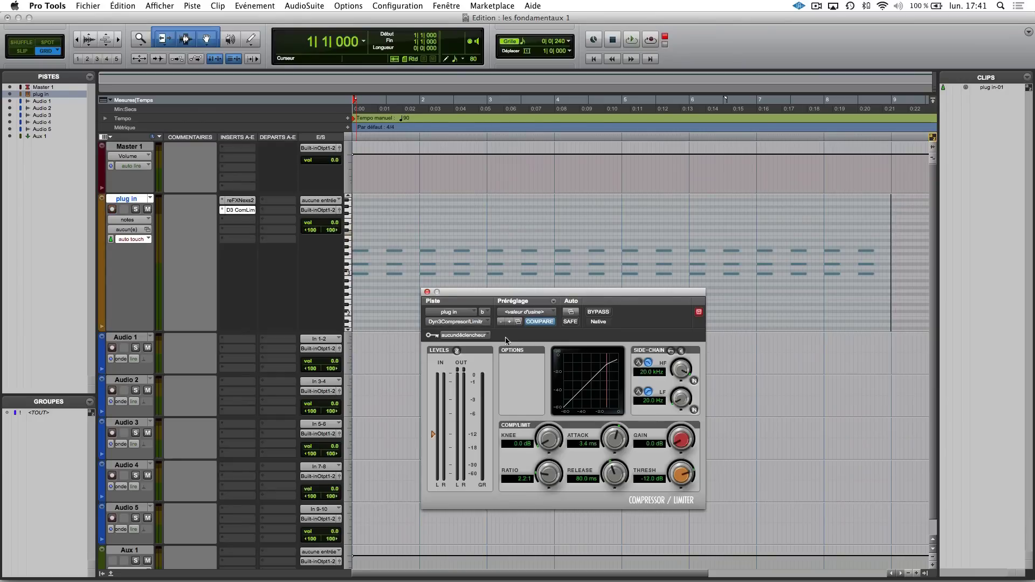
Insert a stereo EQ3 7-Band below the compressor on the plug in track and audition the chords.
click(242, 221)
mouse_move(281, 238)
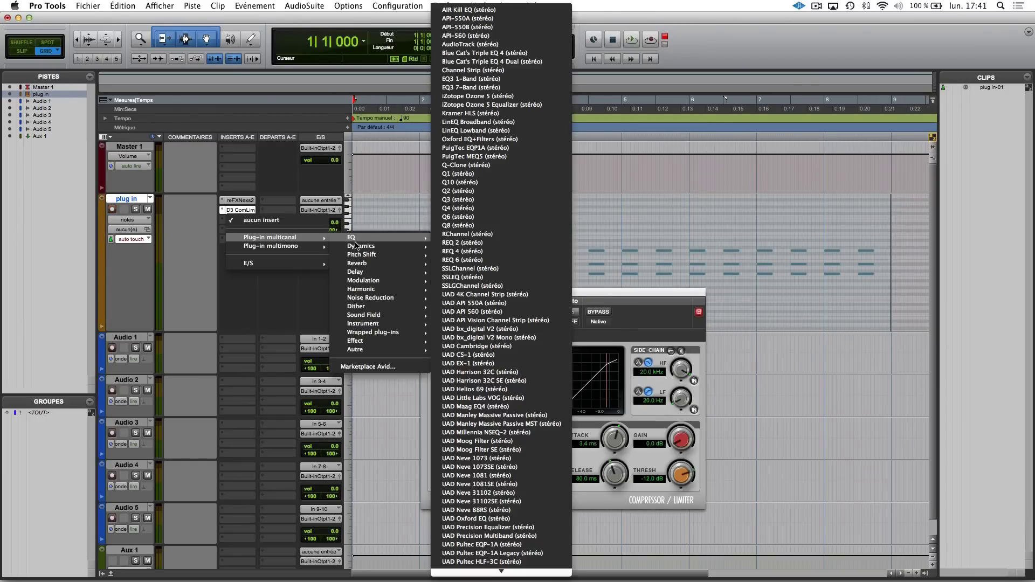
mouse_move(355, 239)
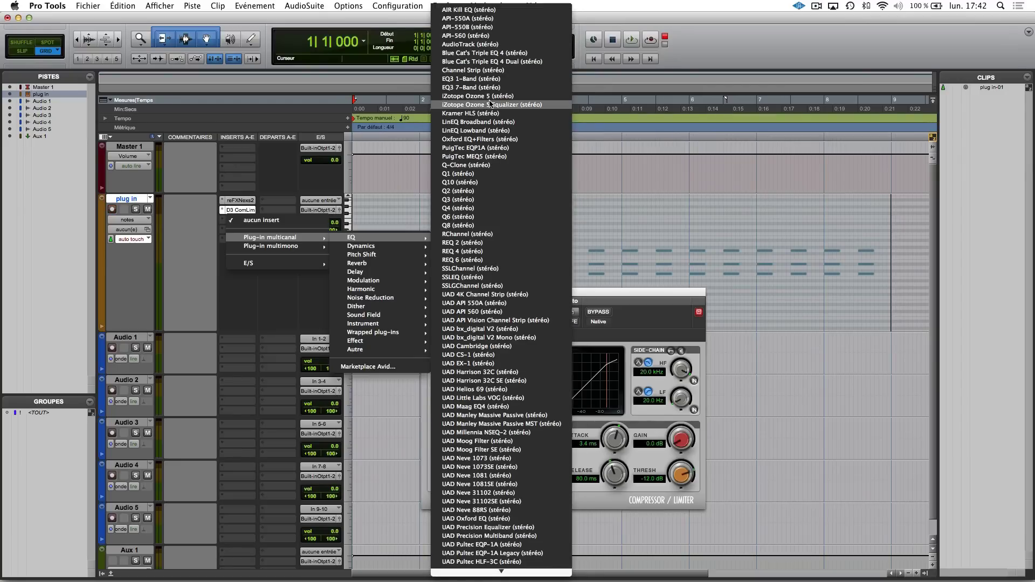
click(471, 88)
drag(537, 296, 591, 196)
key(space)
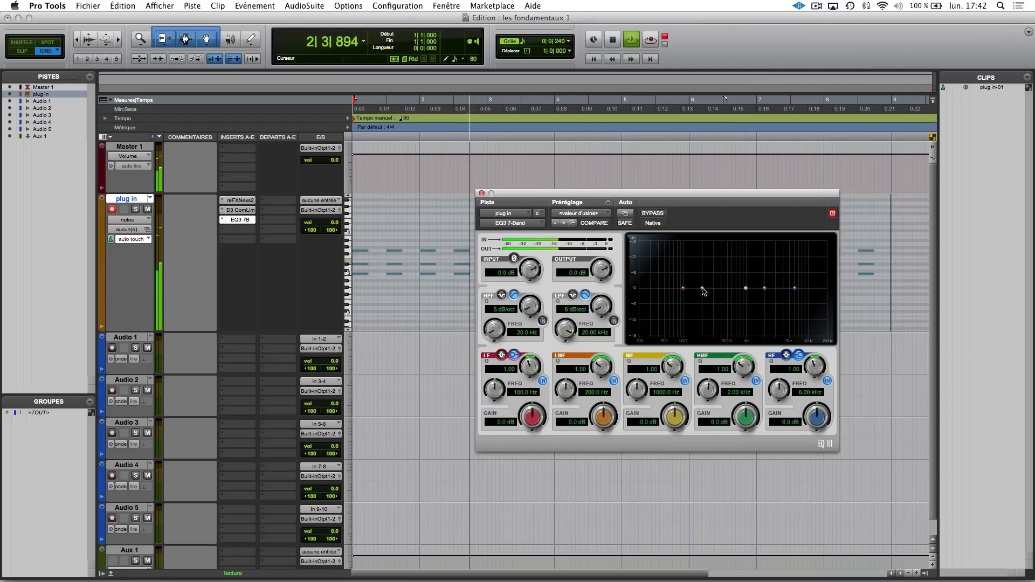
key(space)
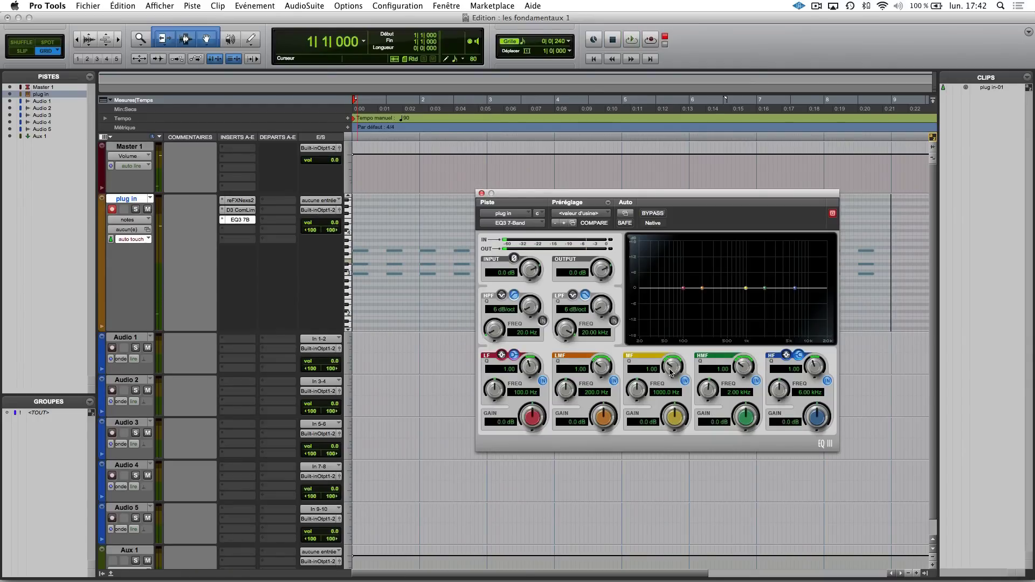
Boost the EQ's MF band to 18.0 dB with a Q of 10.00 and audition it.
drag(675, 416, 726, 344)
key(space)
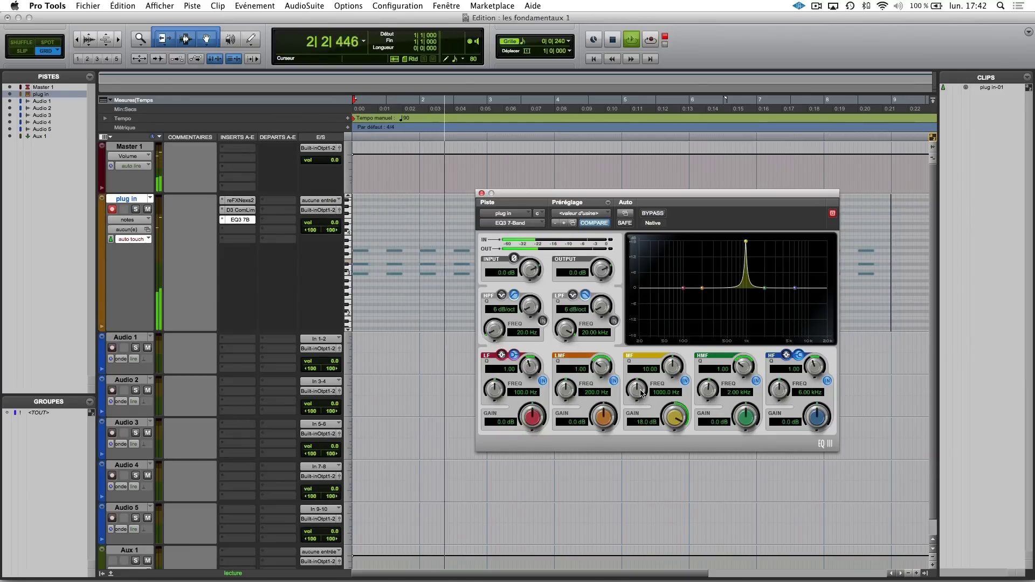
key(space)
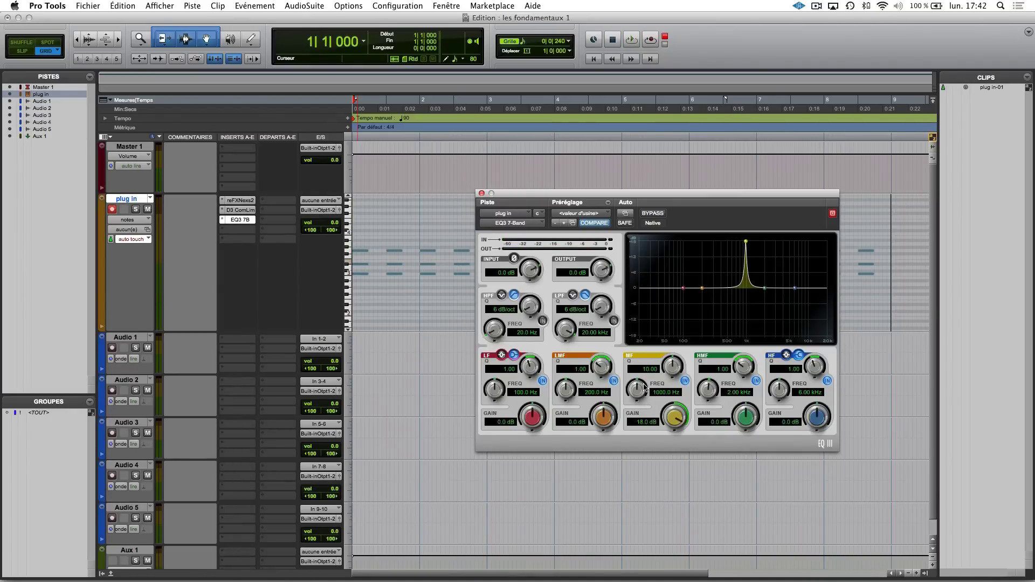
key(space)
key(space)
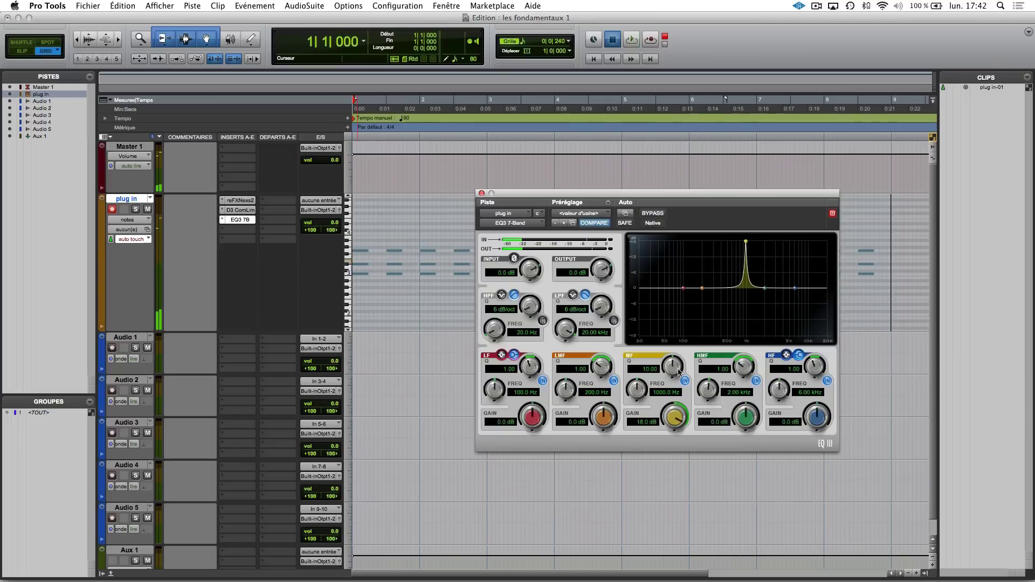
Lower the MF band's gain to -3.5 dB during playback, keeping its Q at 10.00.
drag(680, 372, 723, 269)
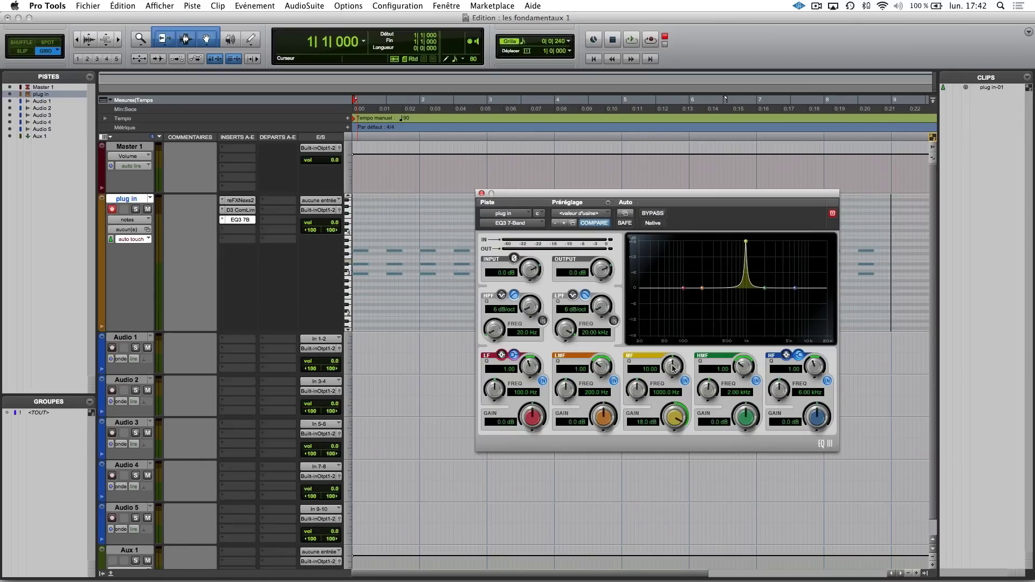
key(space)
drag(672, 420, 696, 344)
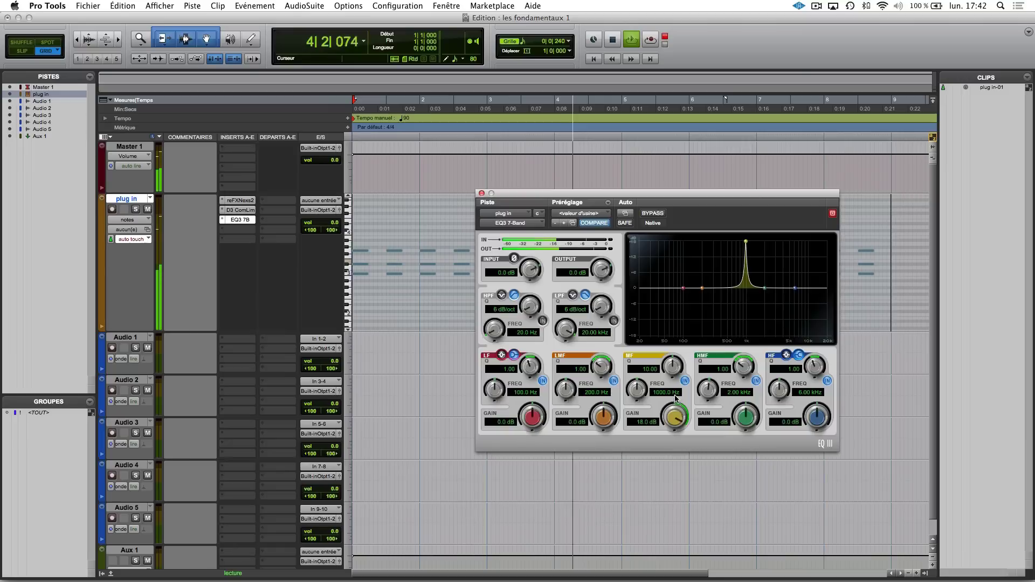
drag(679, 419, 671, 467)
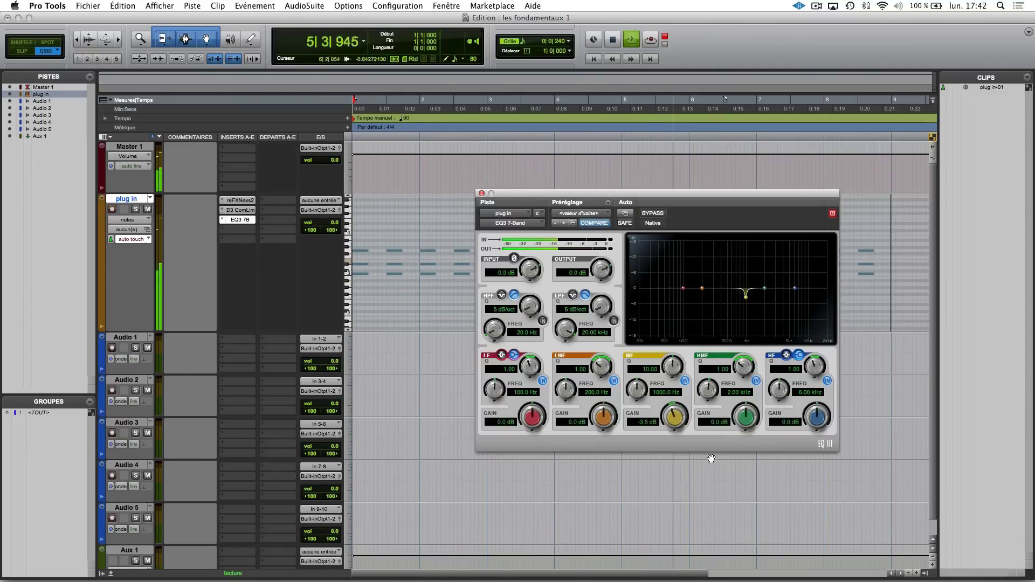
Sweep the boosted HMF band during playback and set it to 2.87 kHz, Q 10.00 and -4.0 dB.
drag(742, 420, 766, 330)
drag(710, 389, 752, 347)
drag(747, 417, 729, 461)
key(space)
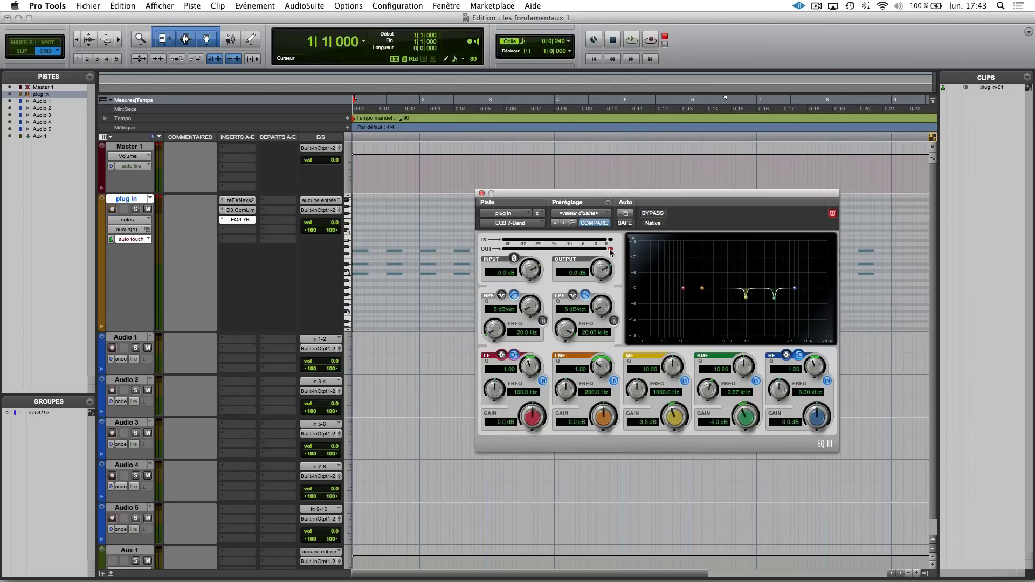
Clear the plug in track's clip indicator and set the HMF band's gain to -3.3 dB during playback.
click(158, 201)
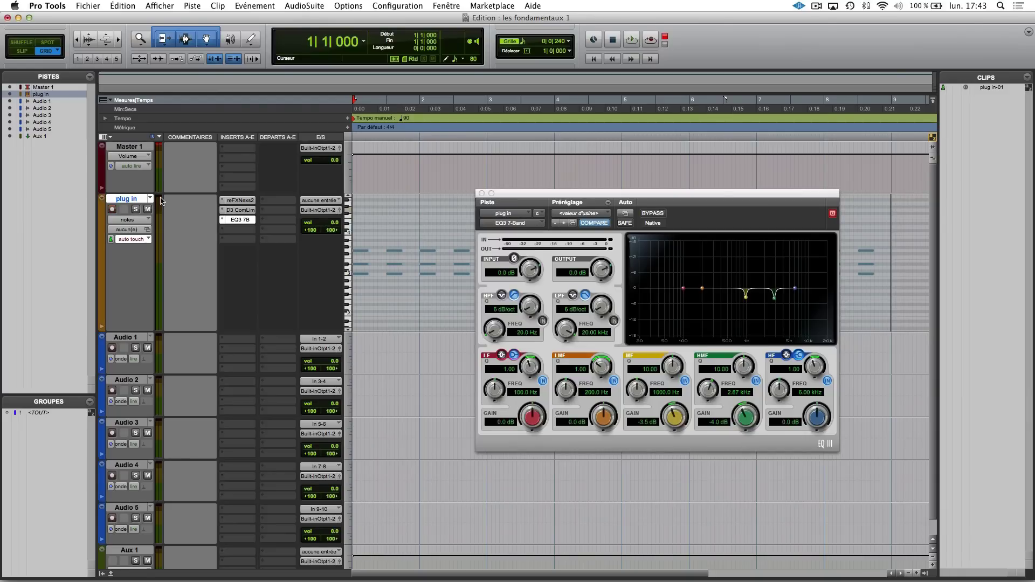
key(space)
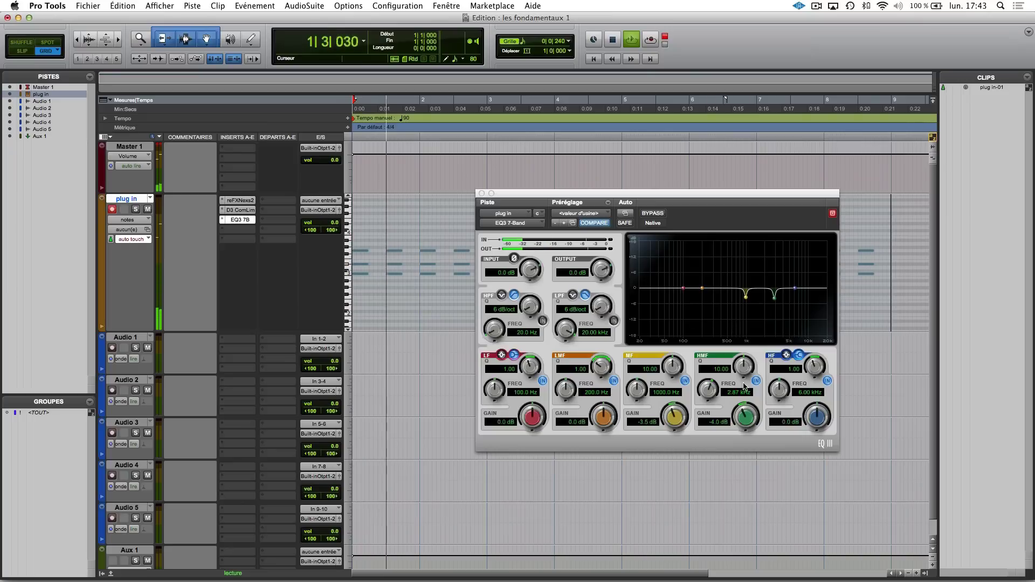
click(749, 410)
drag(748, 410, 865, 218)
key(space)
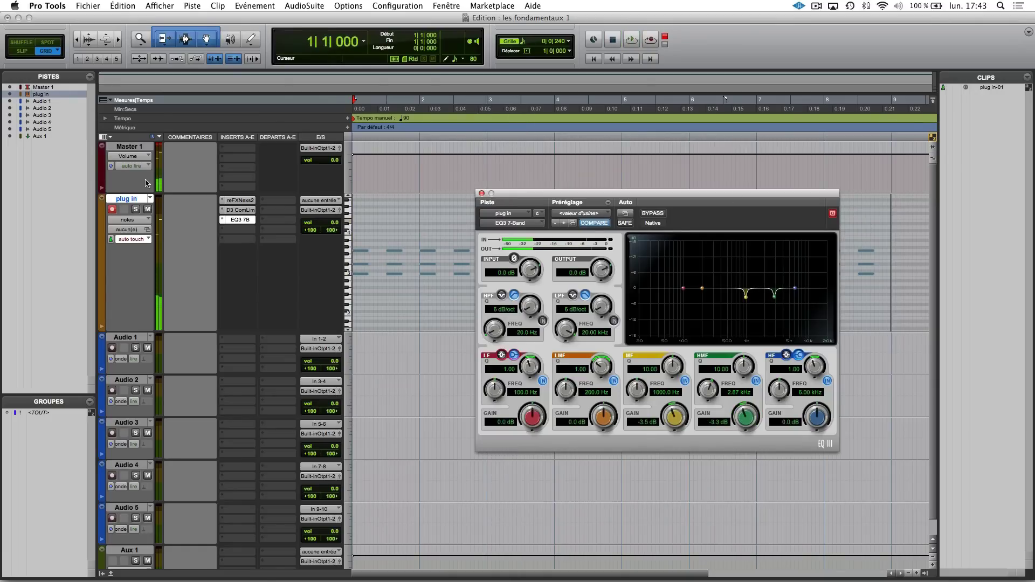
Reset the Master 1 clip indicator, close the EQ window and play the processed chords.
click(159, 146)
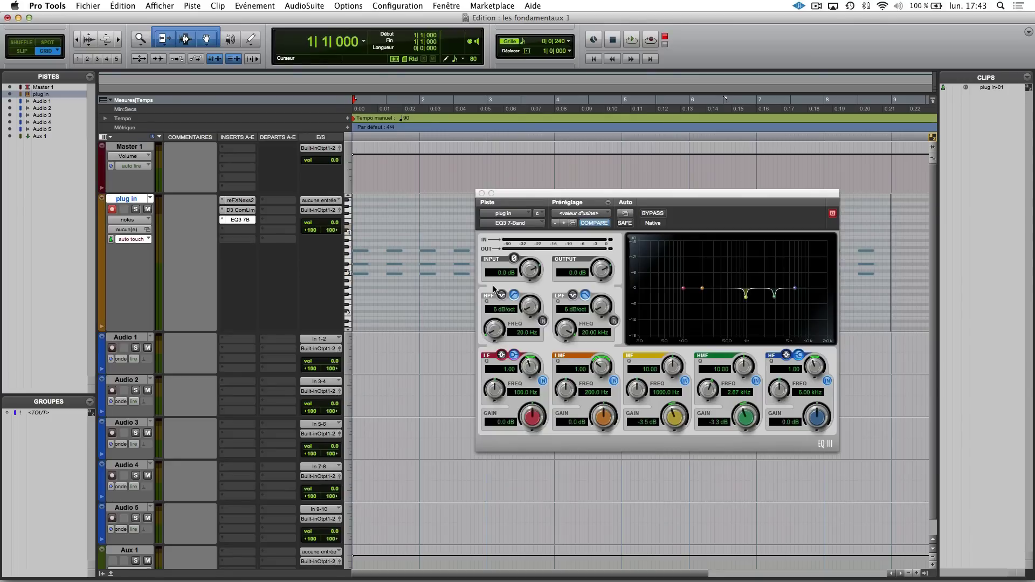
click(482, 193)
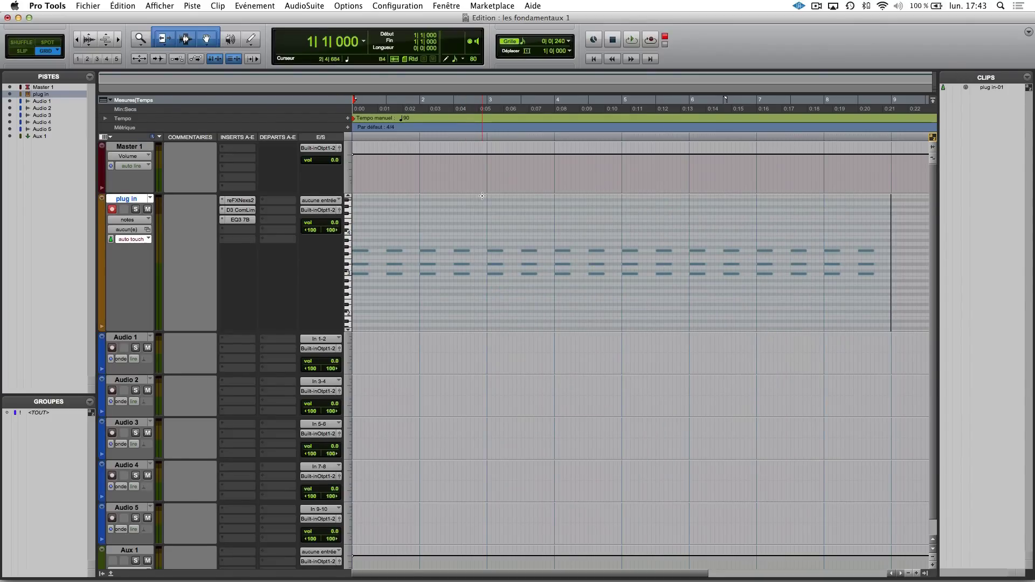
key(space)
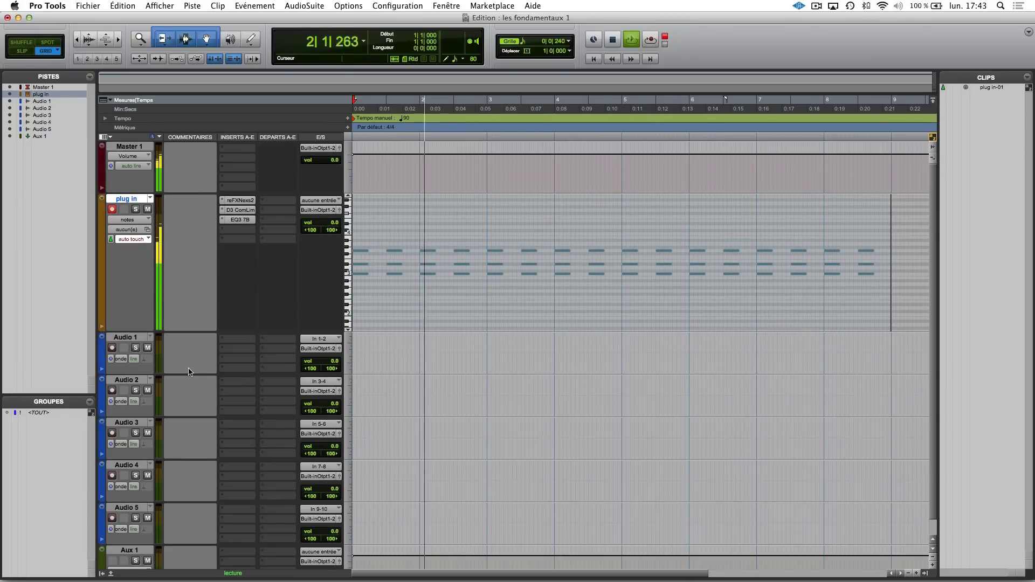
In the Mix window, rename the Aux 1 track as voix.
key(super+equal)
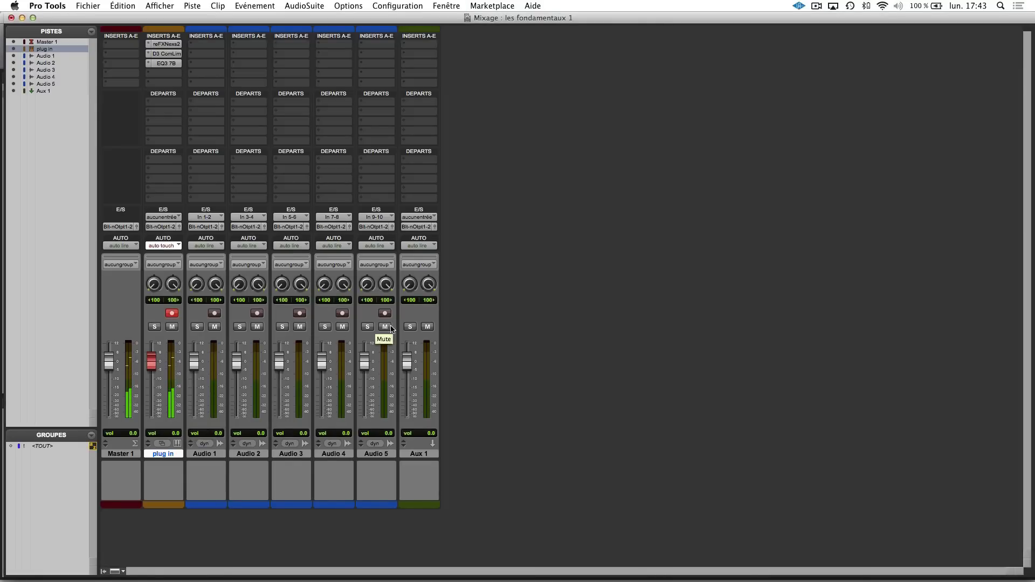
click(431, 455)
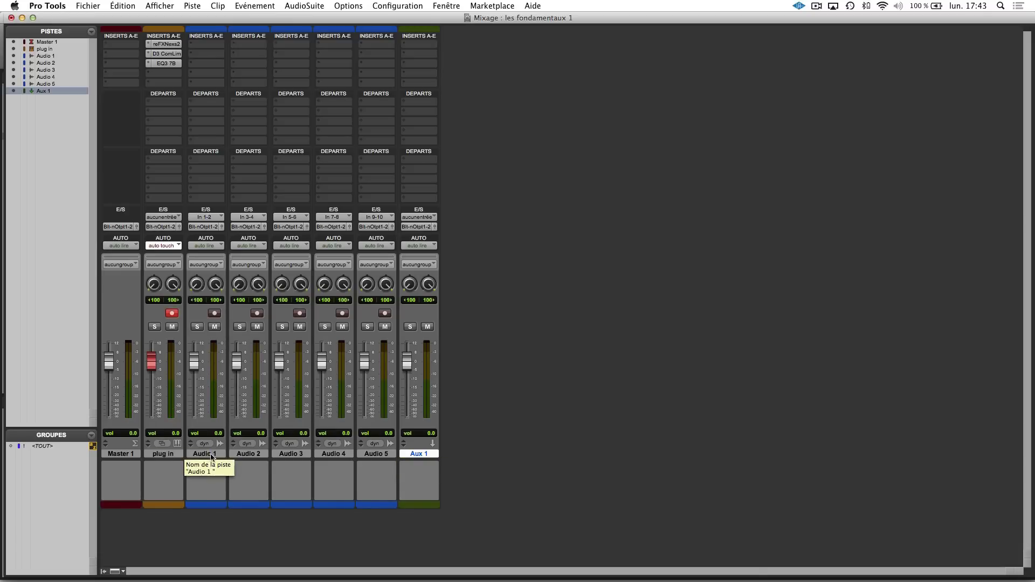
double_click(420, 454)
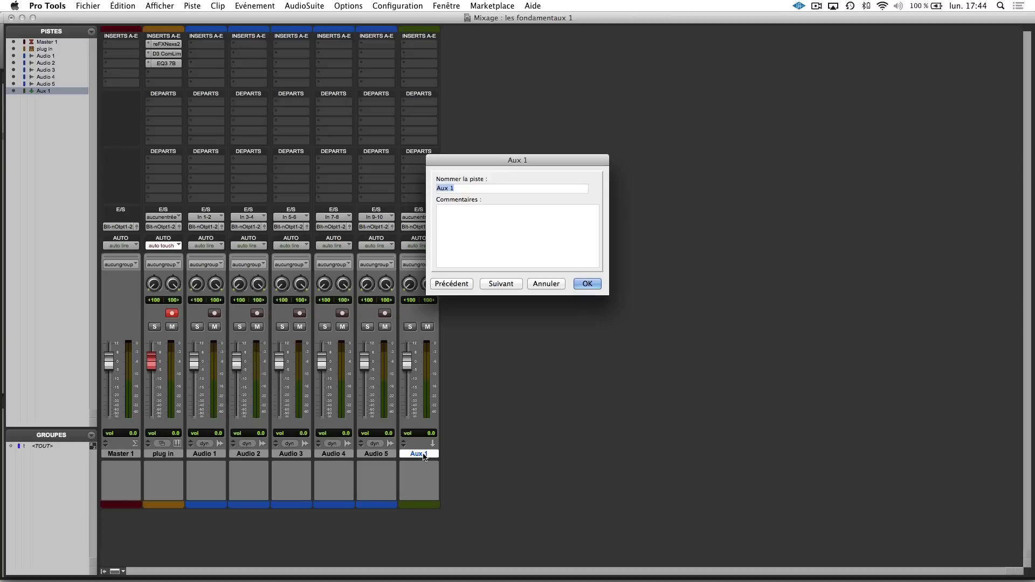
text(voix)
key(Return)
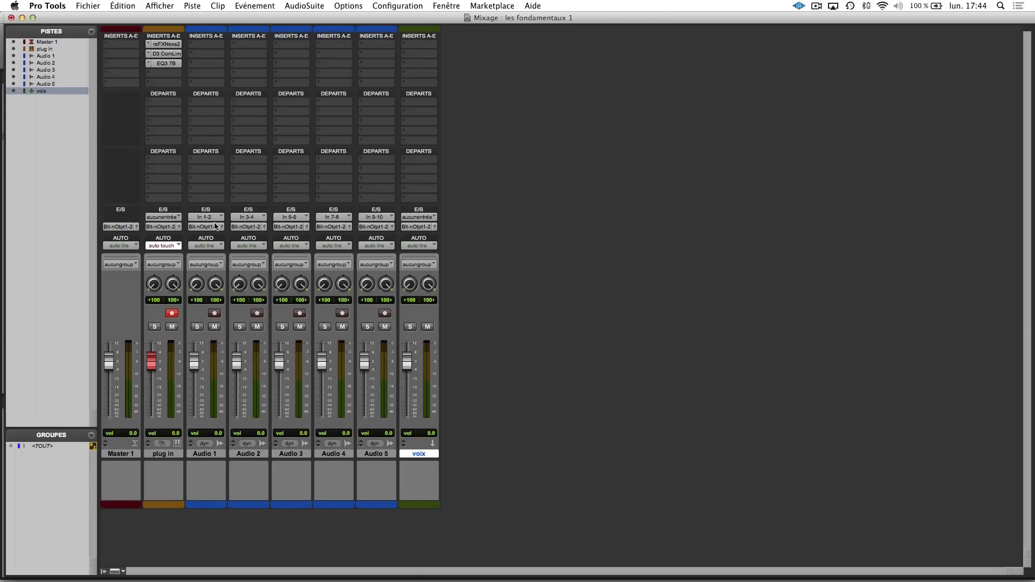
With all tracks selected, examine Audio 5's input and output routing choices, then deselect every track.
click(212, 454)
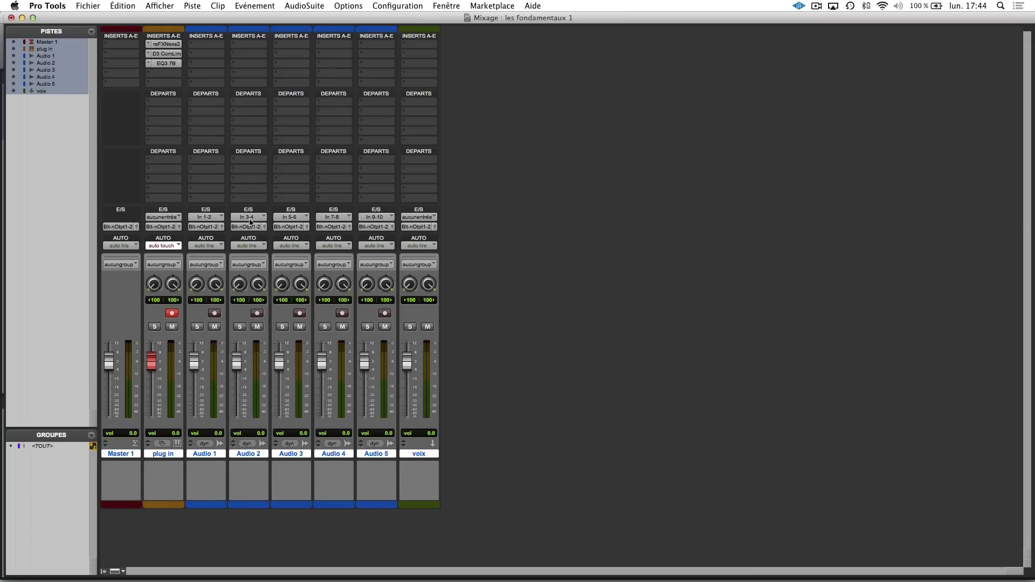
click(391, 217)
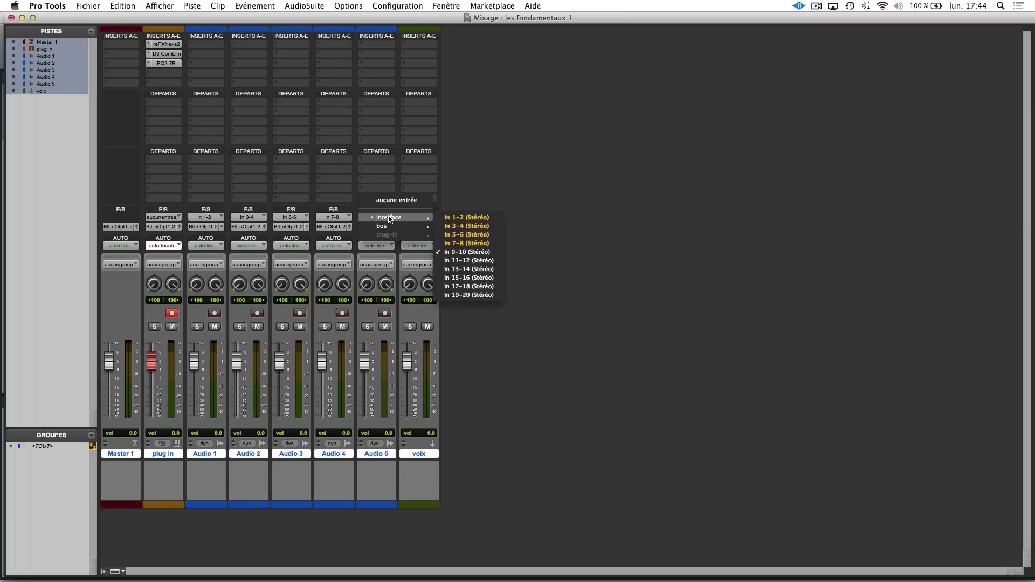
click(471, 170)
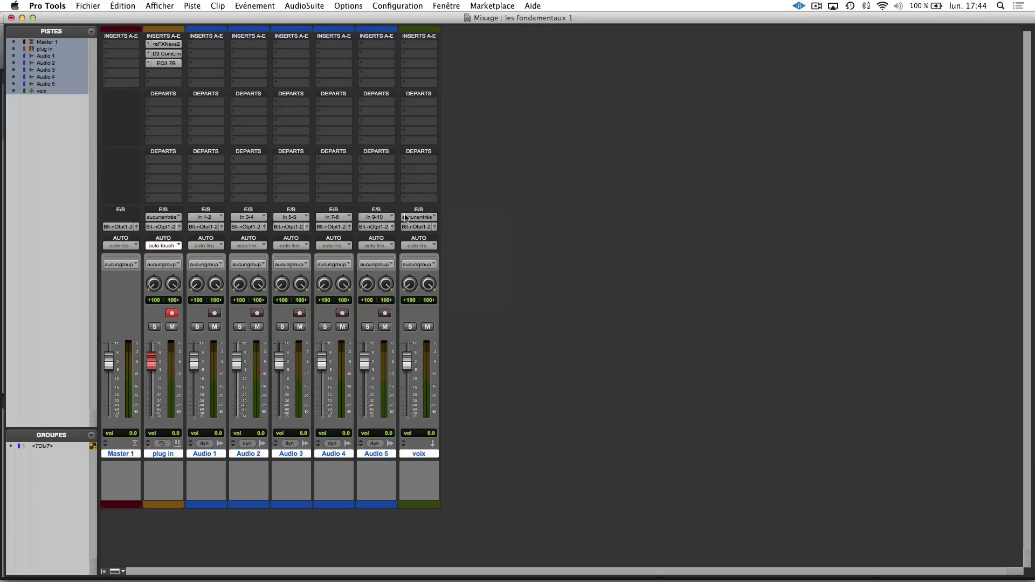
click(386, 227)
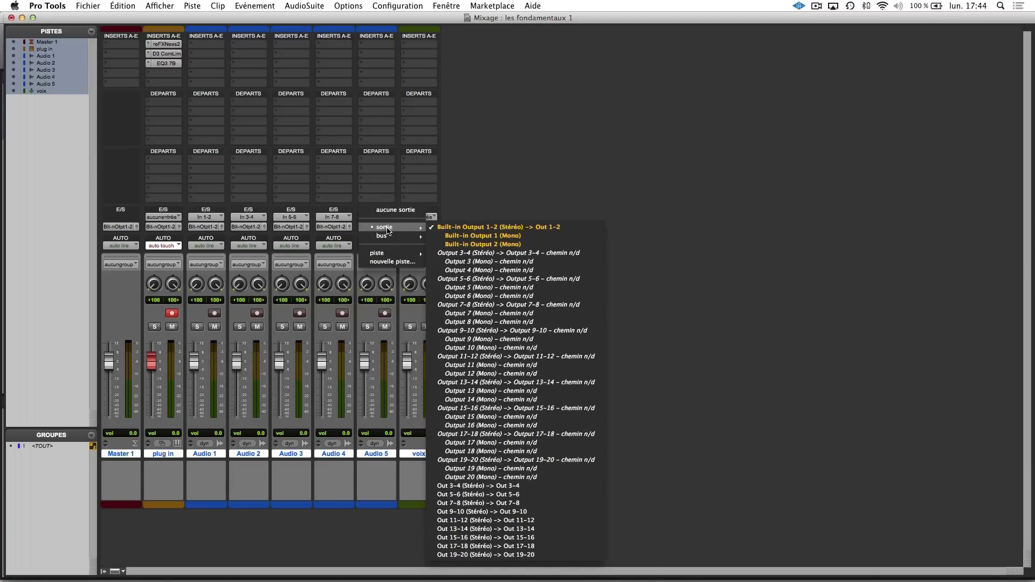
click(524, 193)
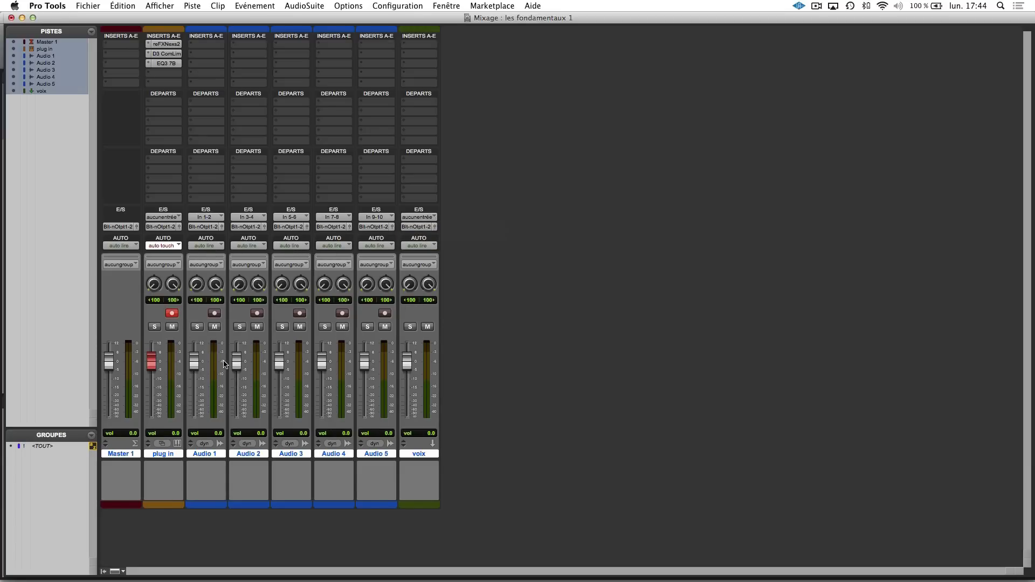
alt+click(209, 455)
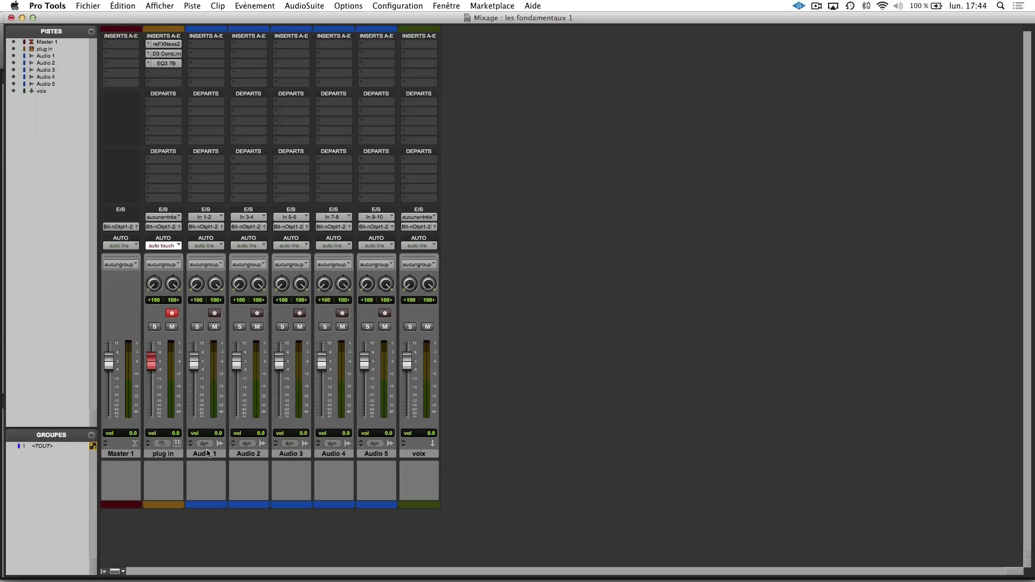
Select tracks Audio 1 through Audio 5 and examine the output and send bus choices on Audio 1.
click(210, 454)
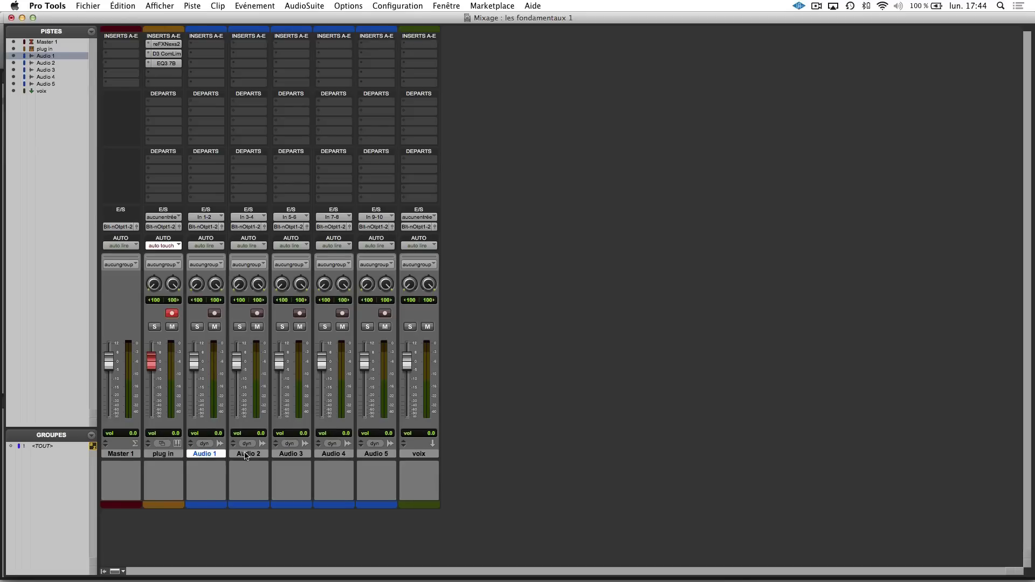
shift+click(381, 455)
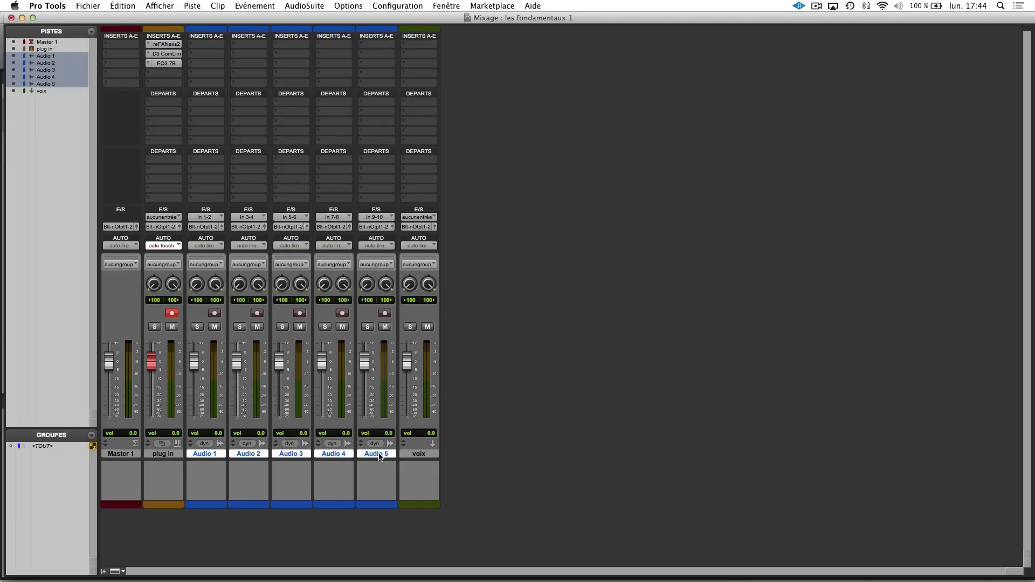
click(213, 228)
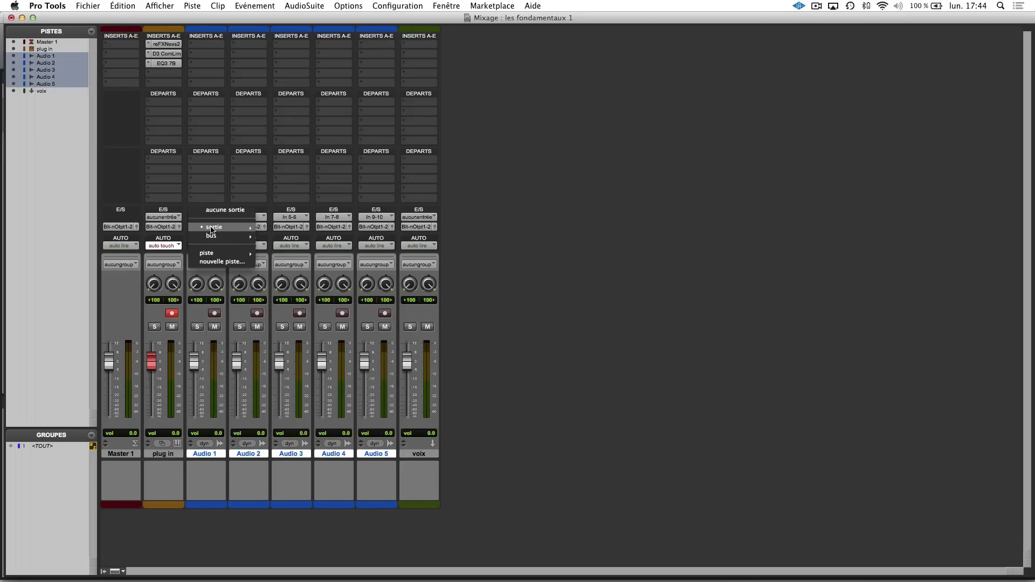
mouse_move(232, 231)
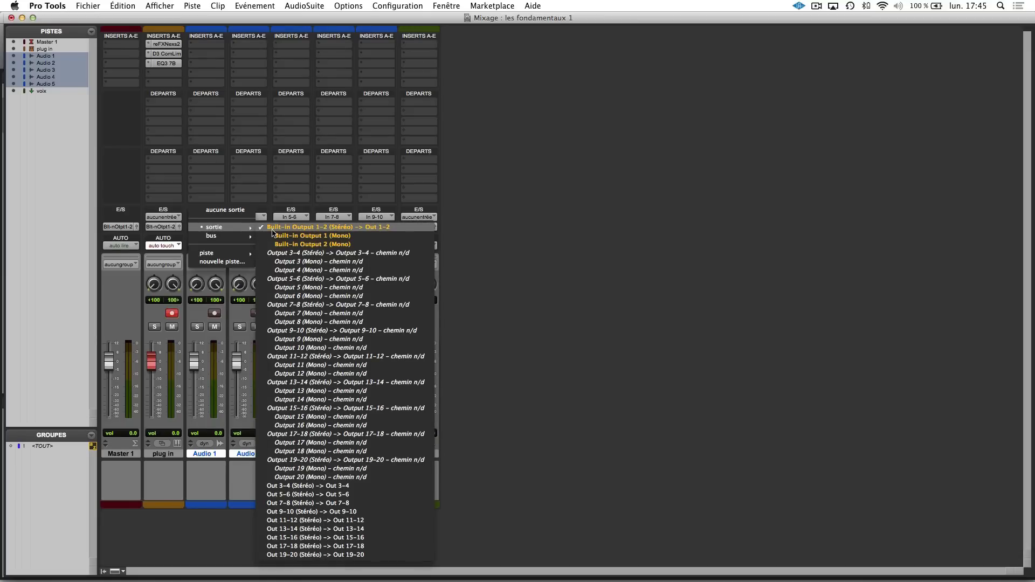
click(296, 200)
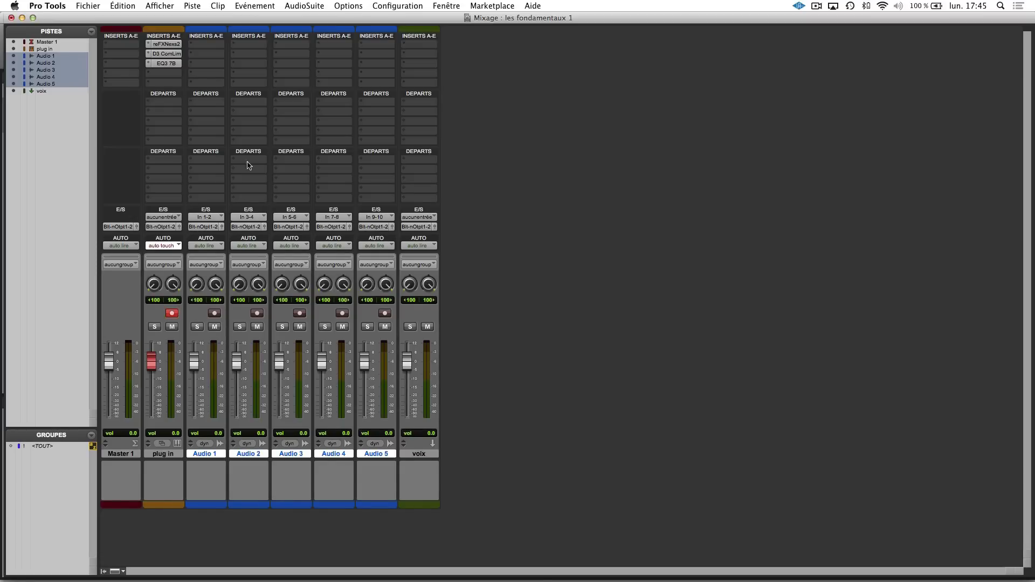
click(214, 105)
mouse_move(216, 130)
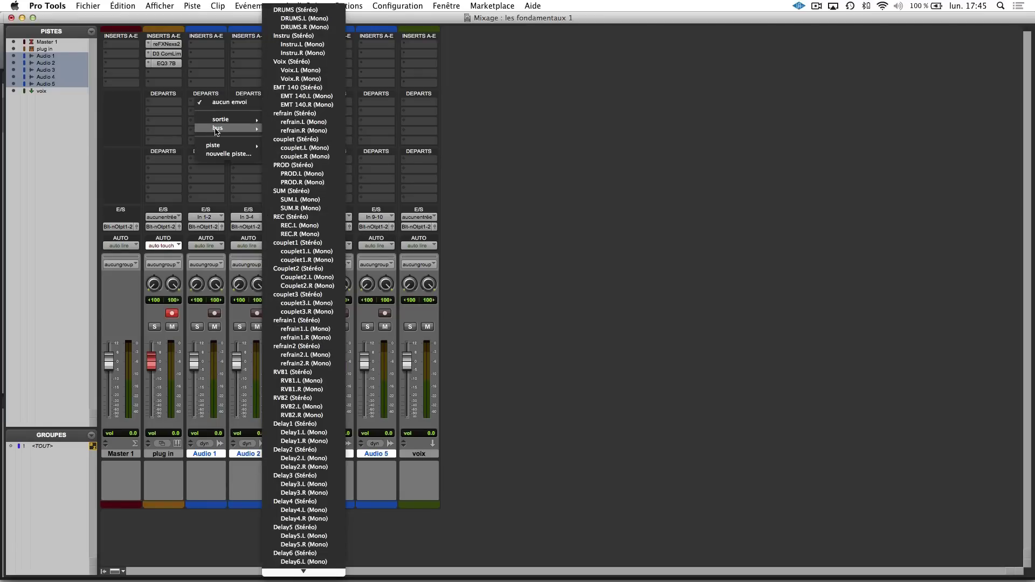
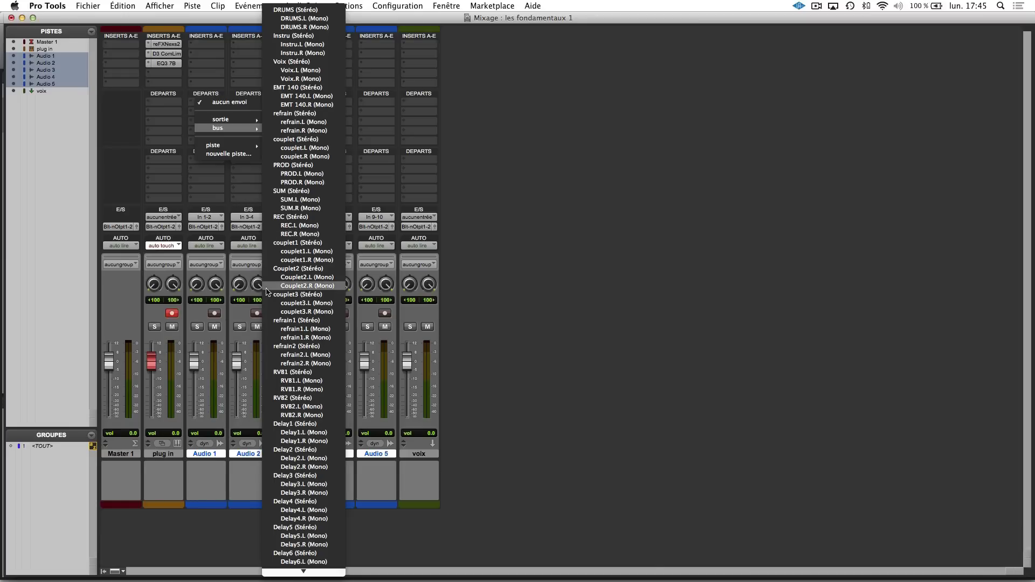
click(211, 455)
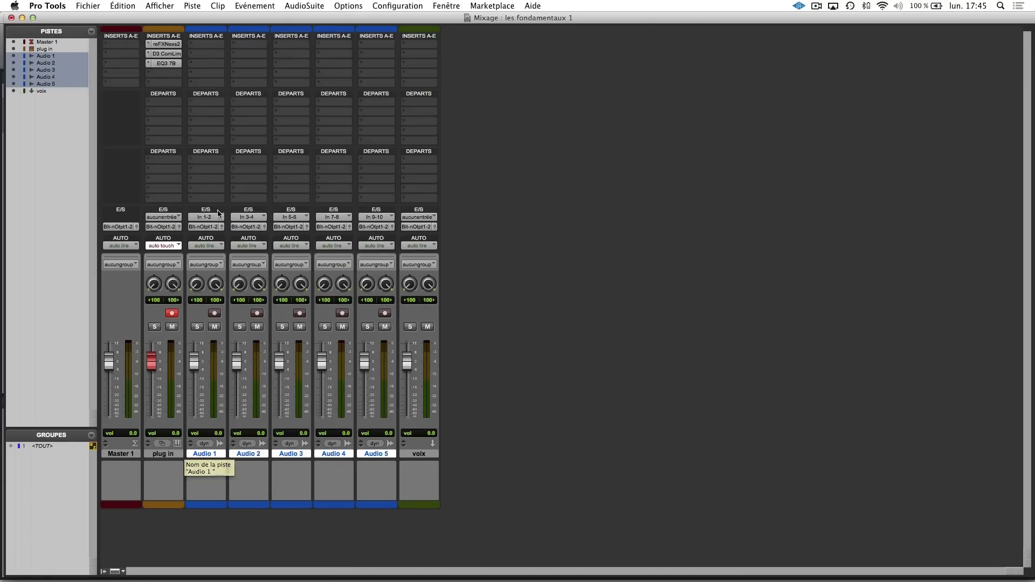
Add a send to the Voix stereo bus on all selected audio tracks and set Audio 1's send level to 0.0 dB.
click(212, 106)
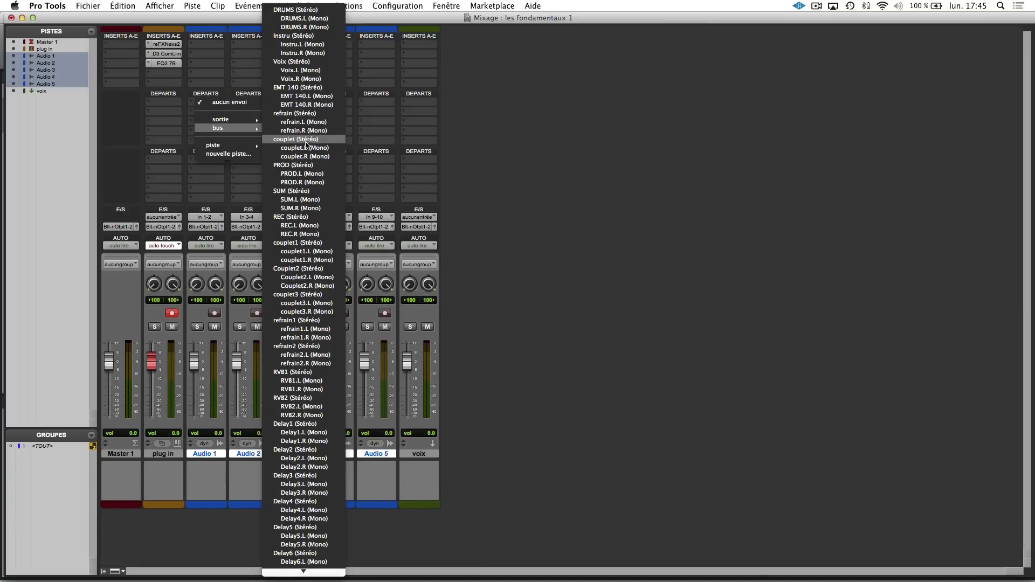
click(310, 62)
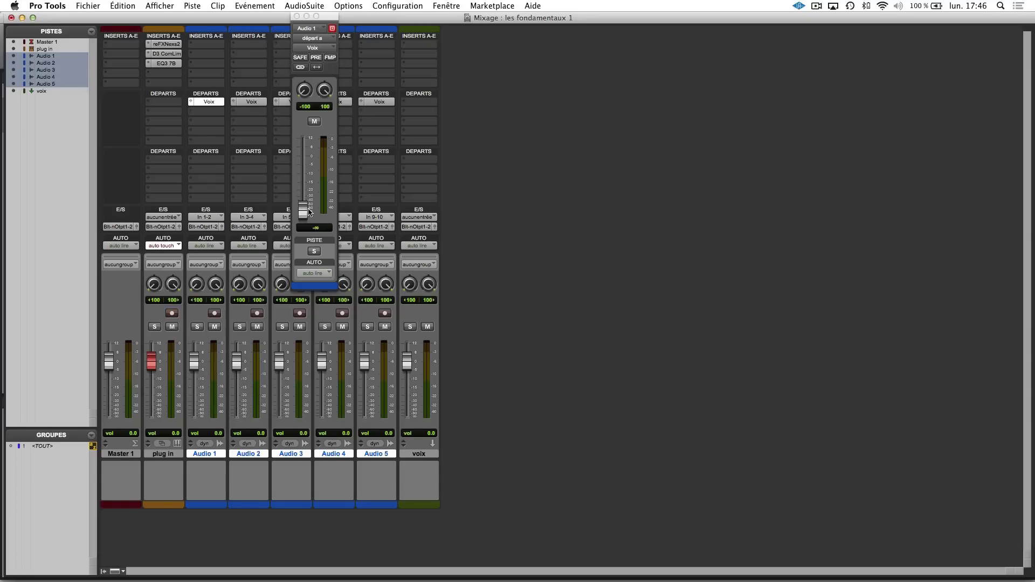
alt+click(304, 210)
click(252, 103)
click(278, 103)
click(216, 102)
Set the voix aux track's input to the Voix stereo bus and select that track.
click(427, 218)
mouse_move(429, 243)
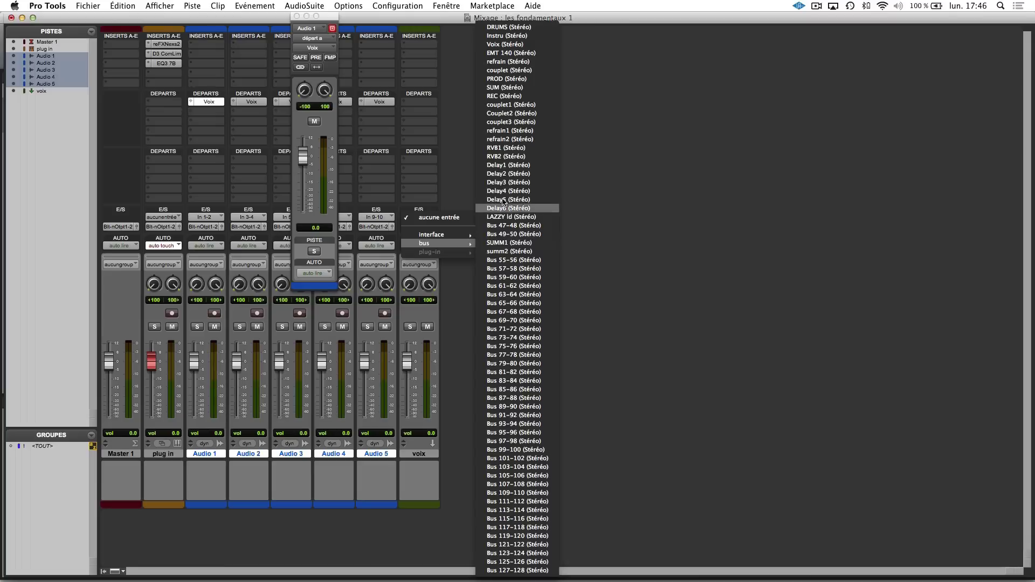
click(504, 44)
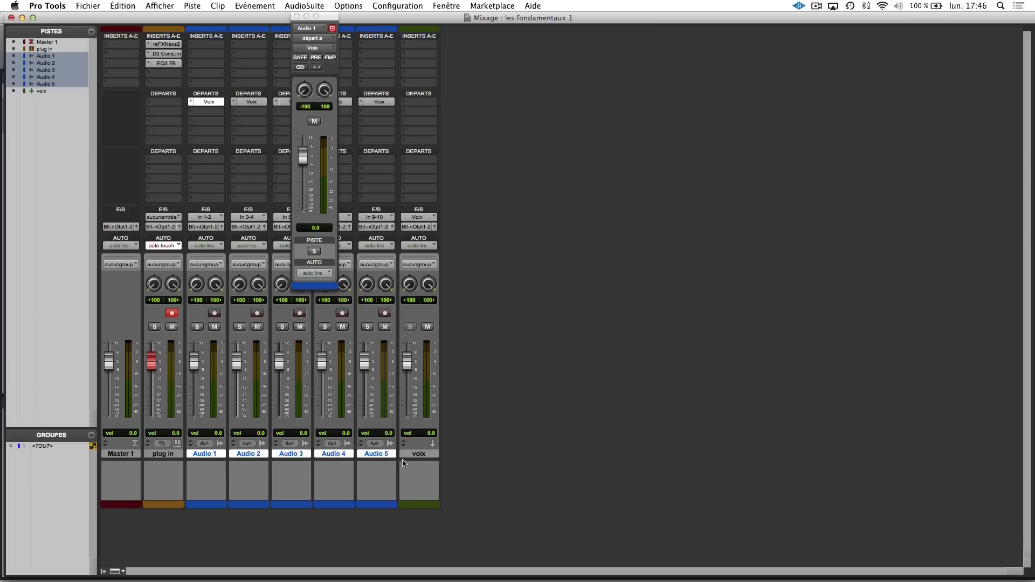
click(420, 454)
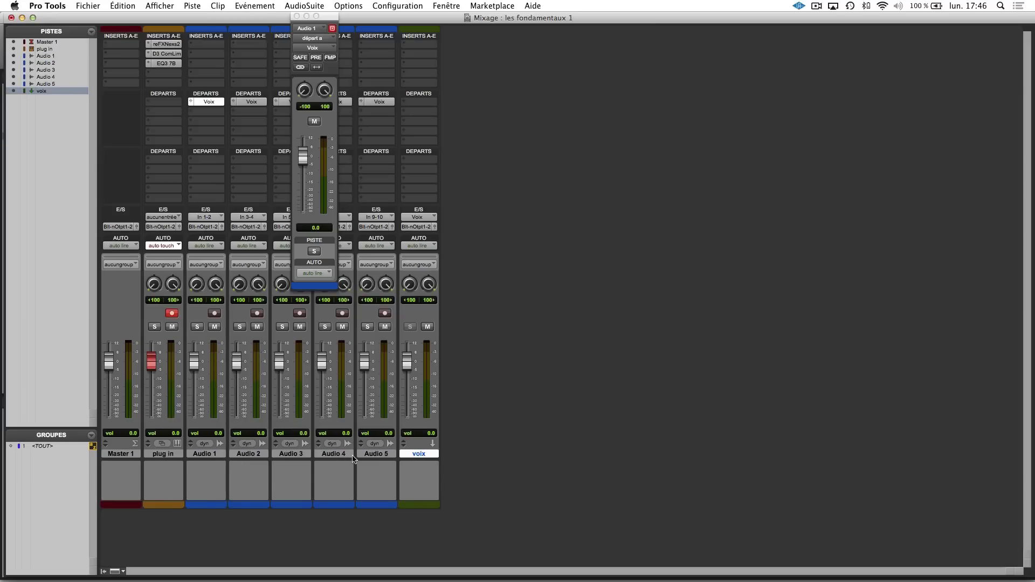
Rename Audio 1, Audio 2 and Audio 3 as lead, drop and backR.
double_click(215, 456)
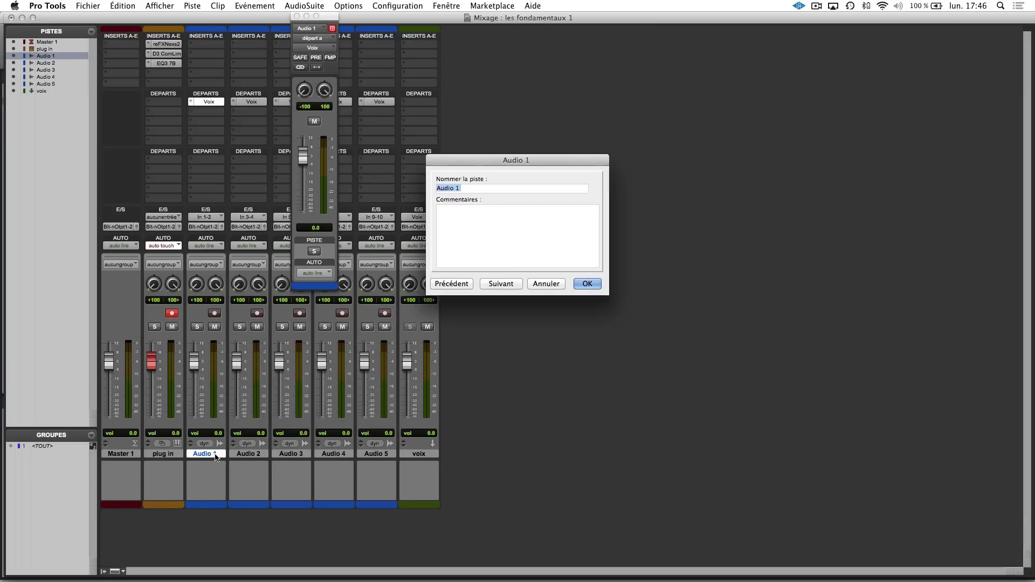
text(lead)
key(Return)
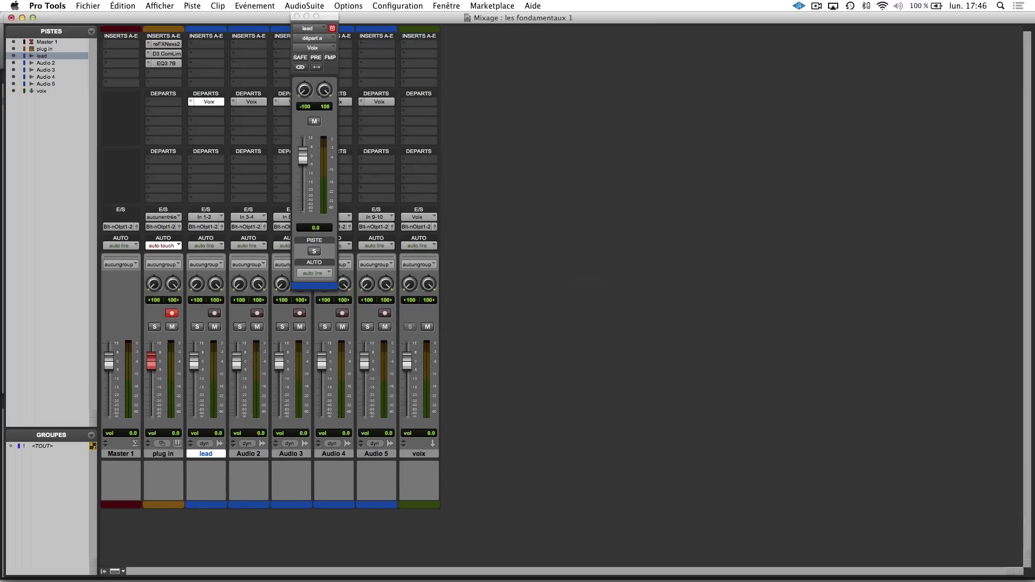
double_click(257, 455)
text(drop)
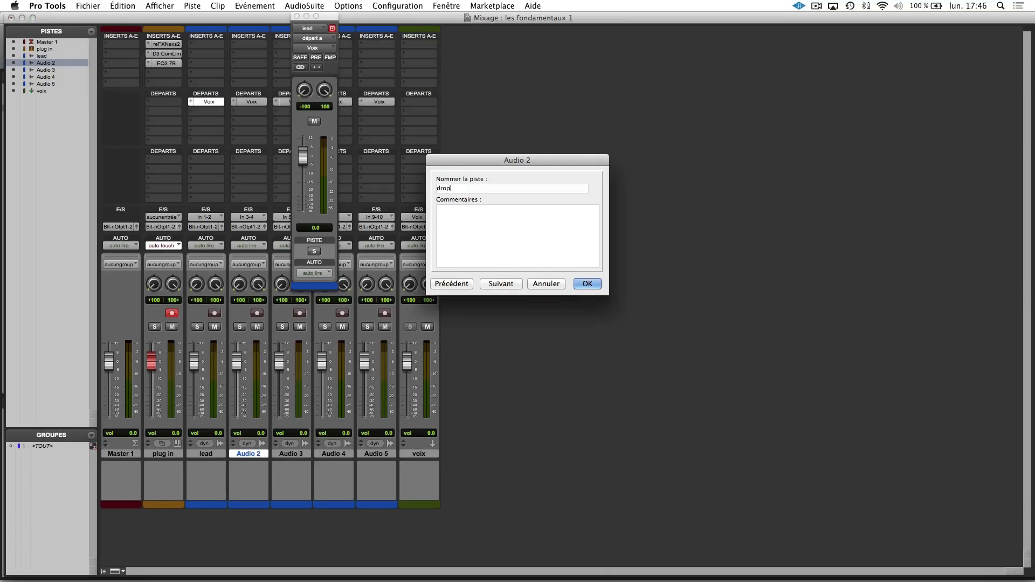
key(super+Right)
text(backR)
key(super+Right)
key(Return)
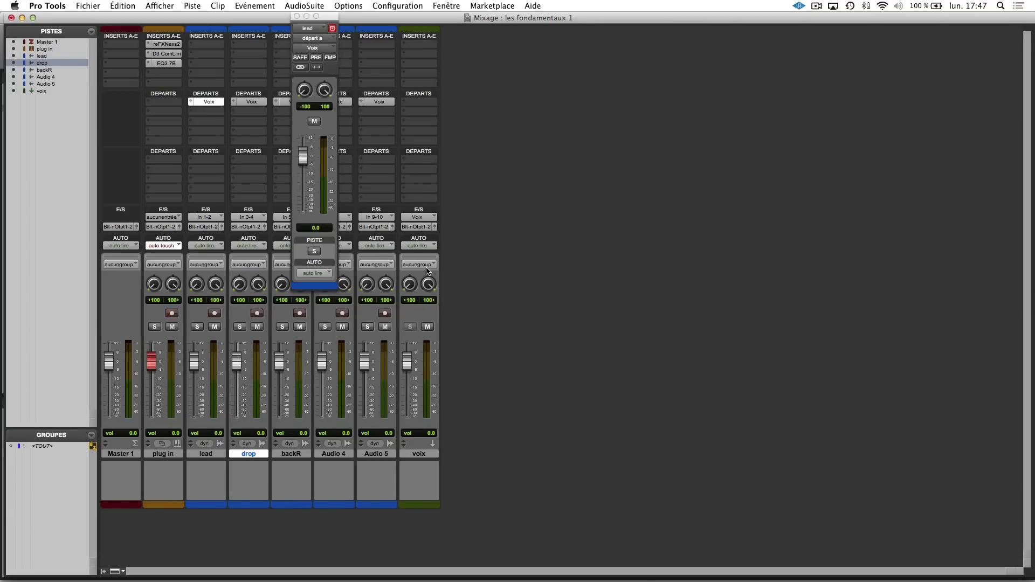
Lower the voix track's volume fader, reset it to 0.0 dB and open the track's first insert choices.
drag(408, 360, 407, 375)
alt+click(407, 374)
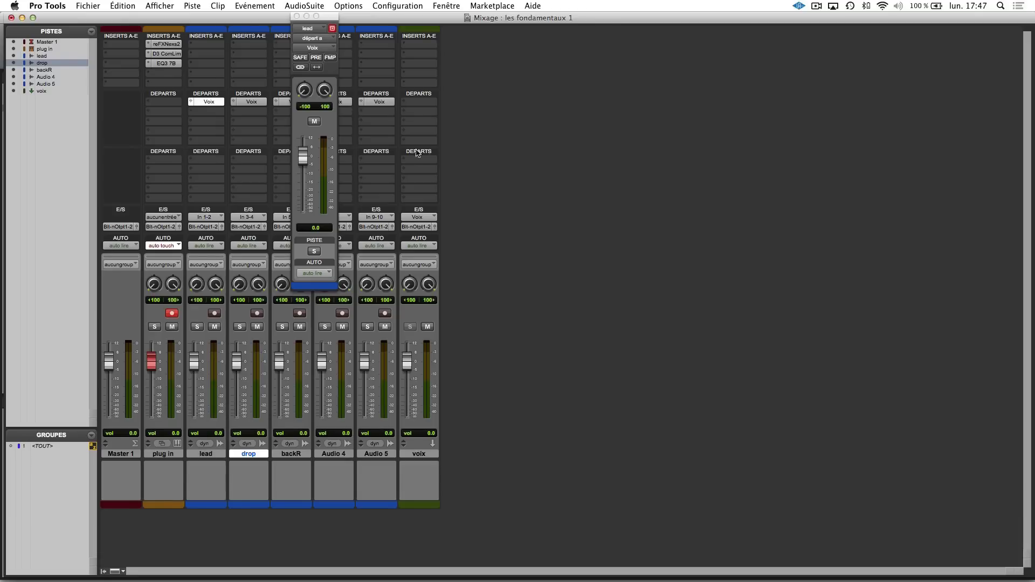
click(424, 45)
click(423, 45)
Close the send window and remove the Voix send from lead, drop, backR, Audio 4 and Audio 5.
click(297, 16)
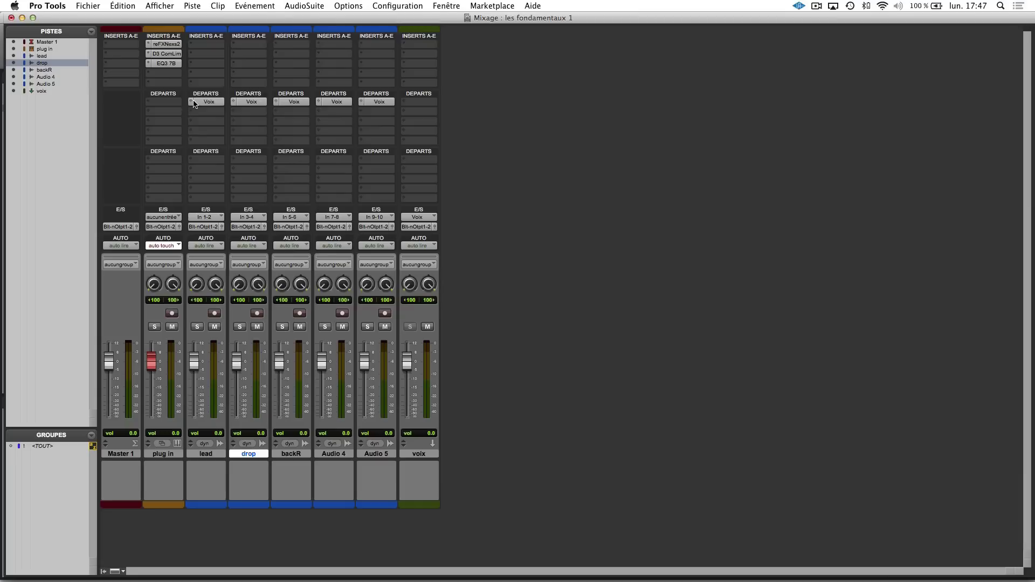
click(195, 102)
click(203, 86)
shift+click(371, 454)
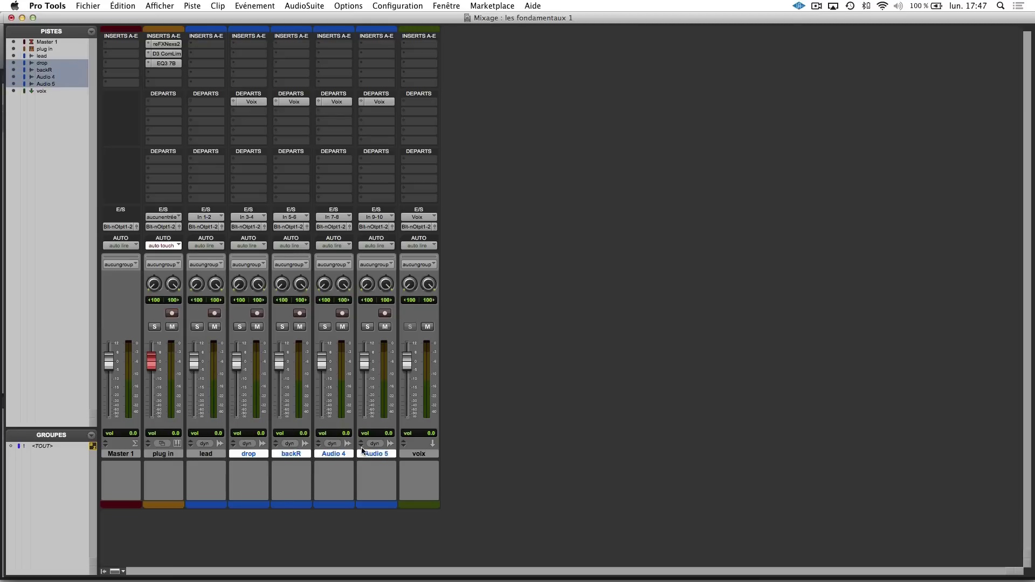
click(240, 103)
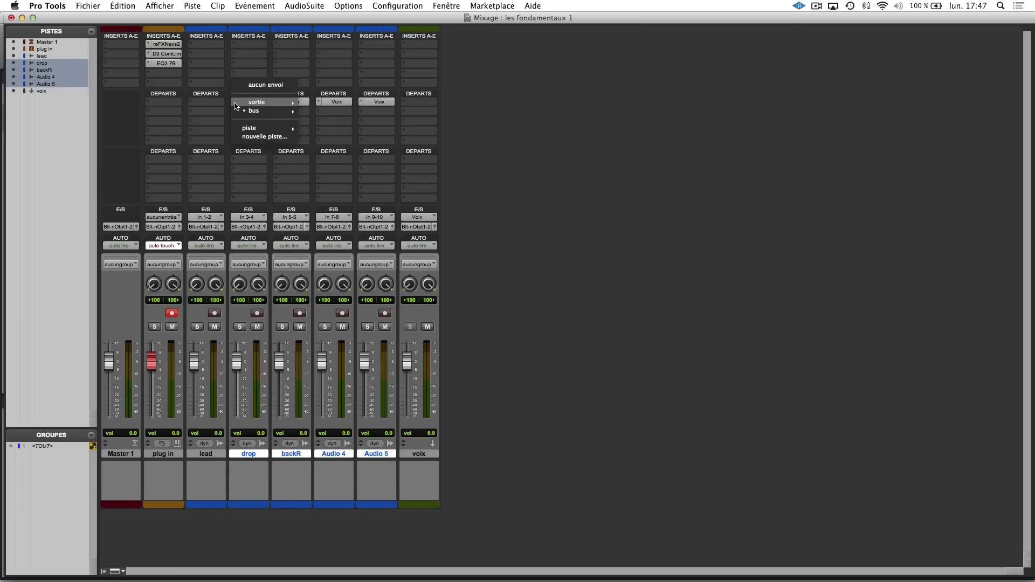
alt+shift+click(258, 85)
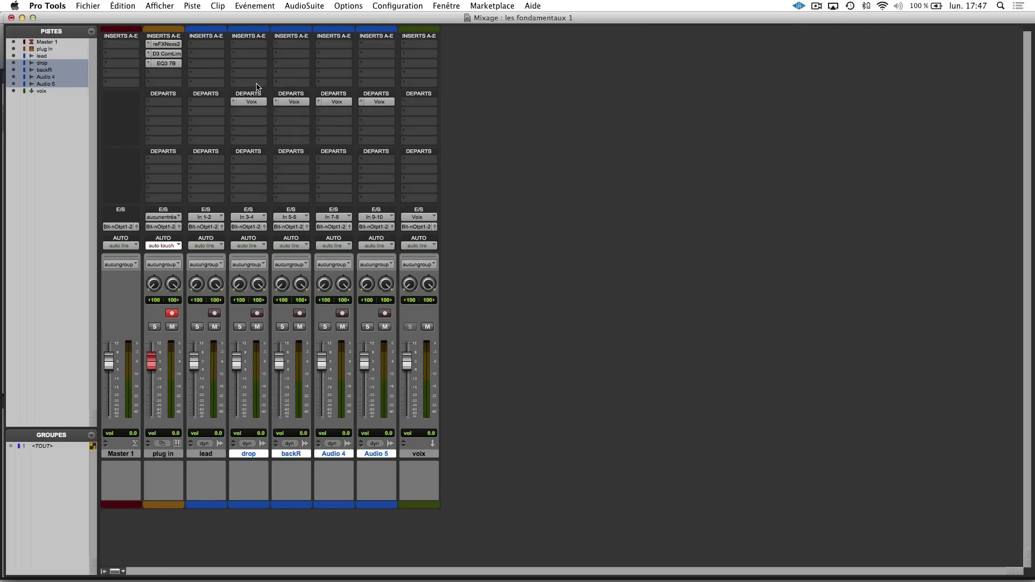
Rename the voix aux track as reverb.
double_click(423, 454)
text(rev)
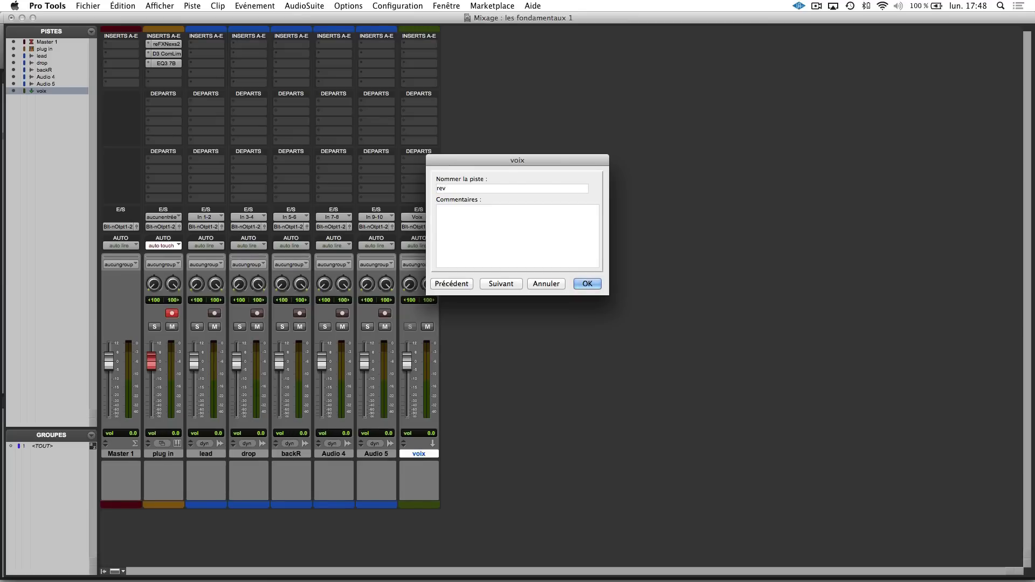
text(erb)
key(Return)
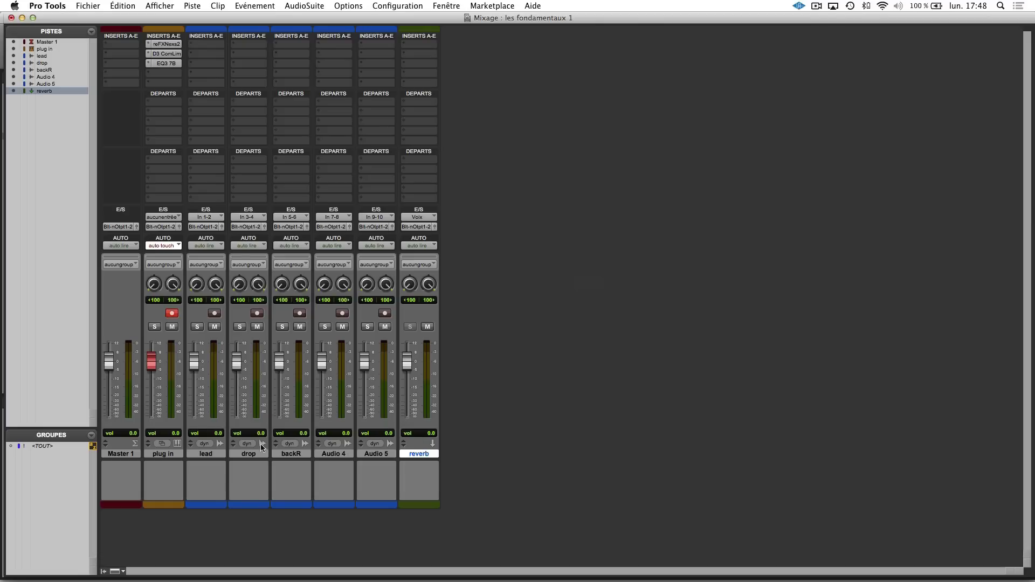
Clear the lead track's name so that it is blank.
double_click(218, 454)
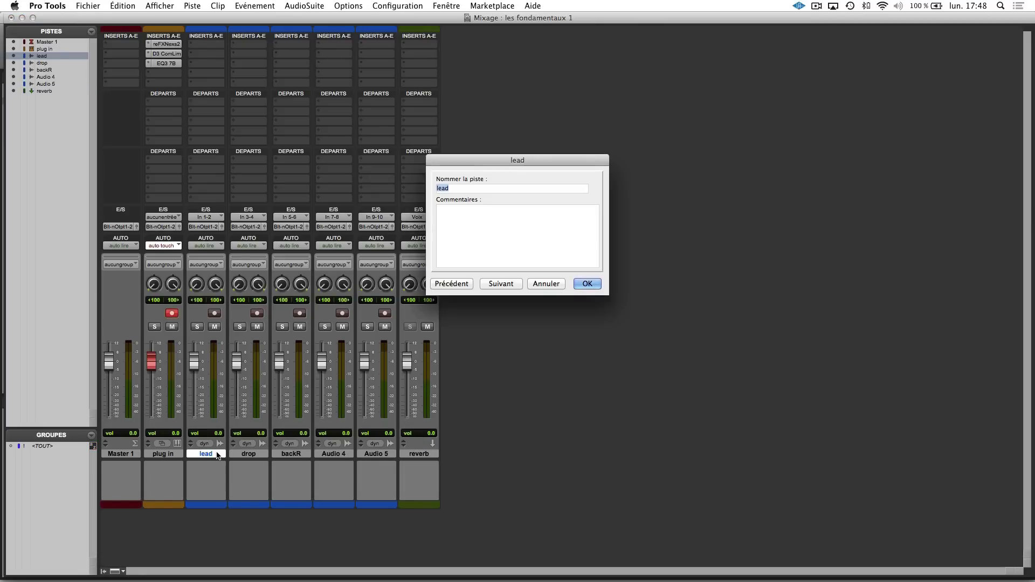
key(BackSpace)
key(Return)
key(Return)
key(Return)
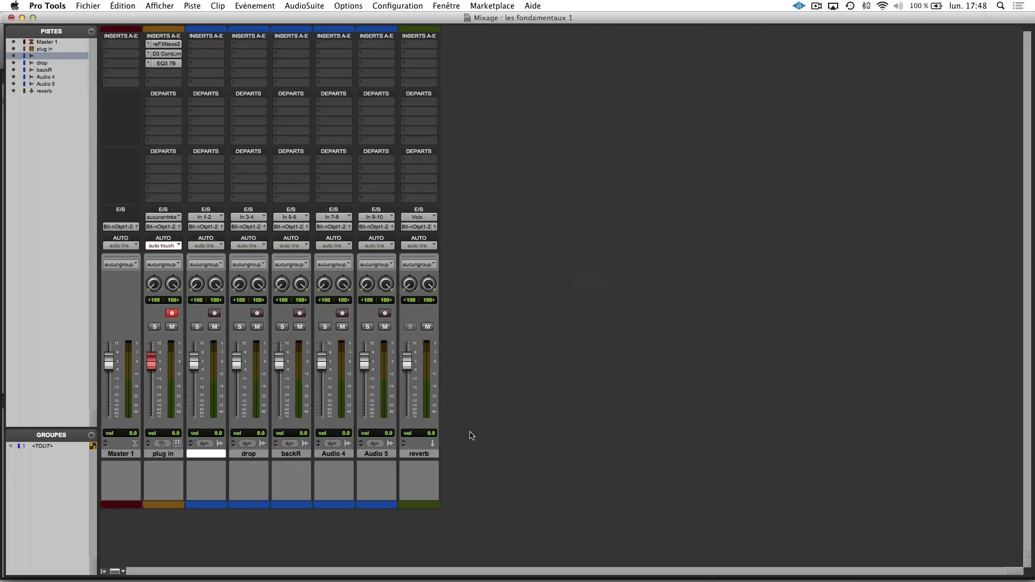
Insert the multichannel UAD EMT 140 stereo reverb in the reverb track's first insert slot.
click(421, 45)
mouse_move(430, 74)
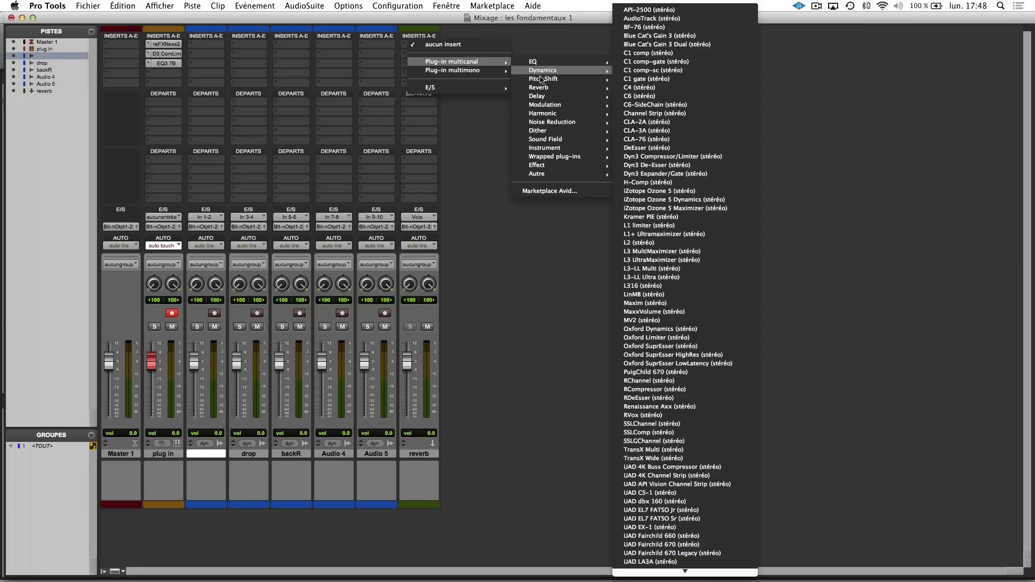
mouse_move(545, 88)
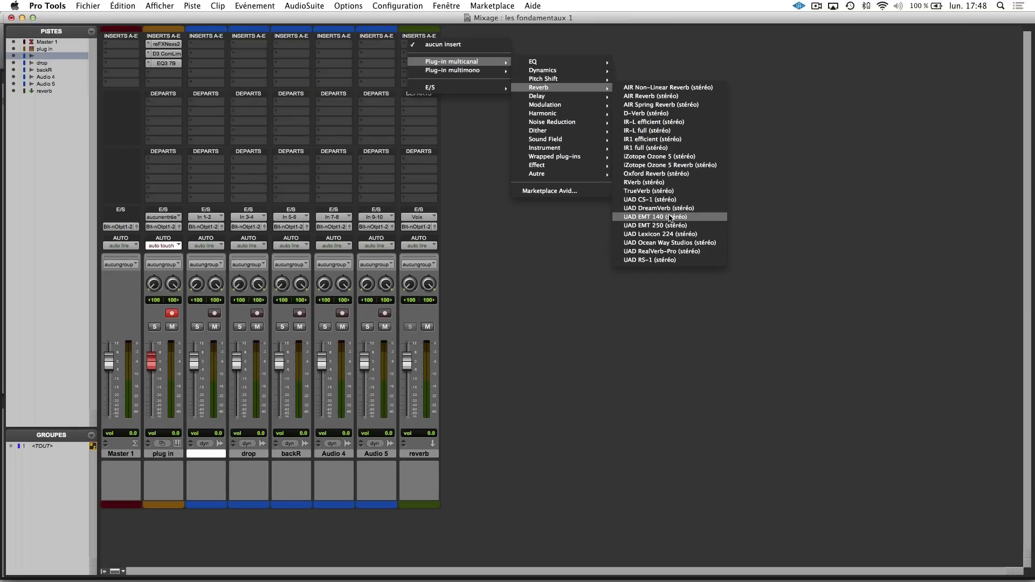
click(671, 218)
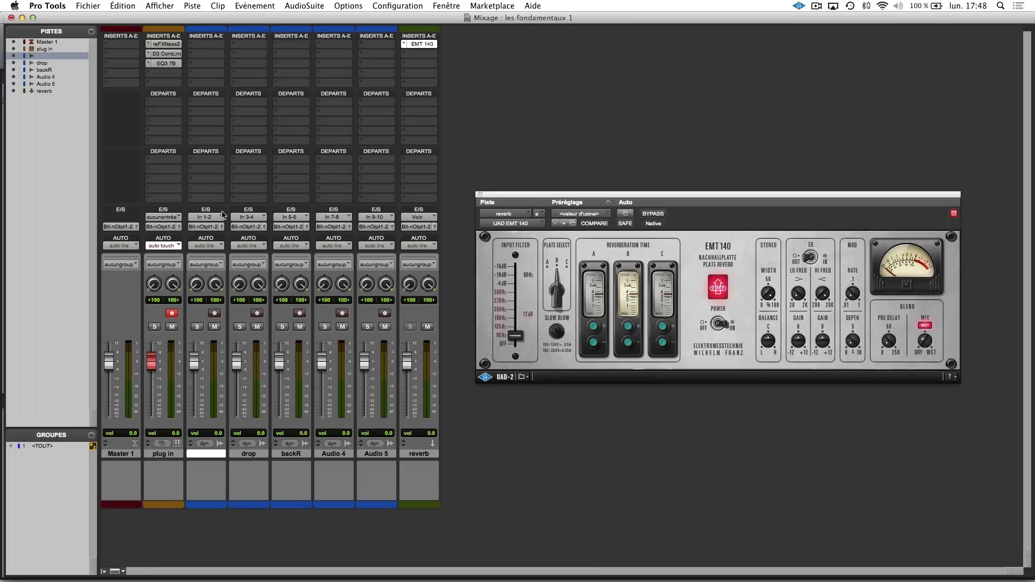
click(208, 104)
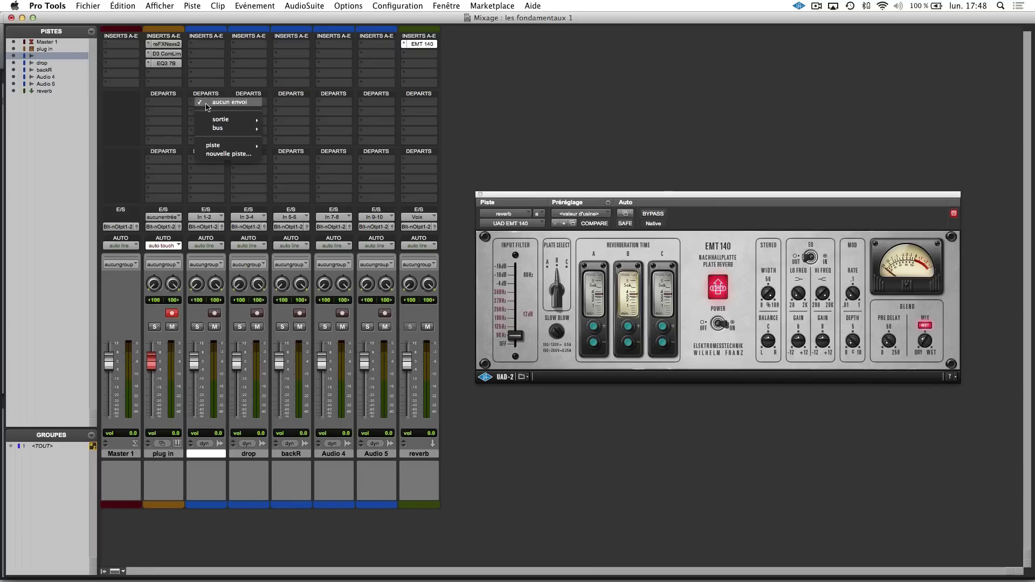
mouse_move(209, 128)
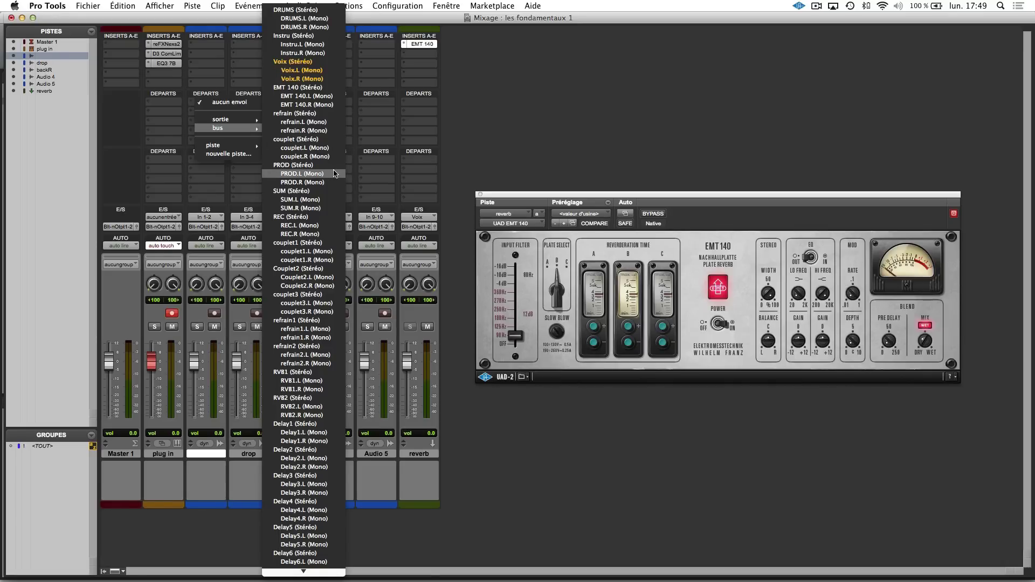
click(506, 192)
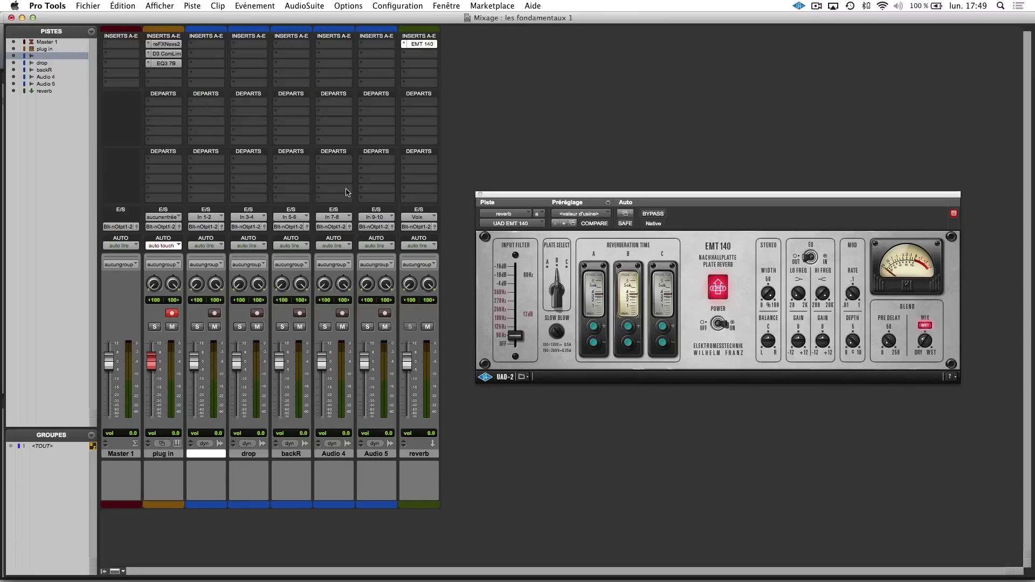
Add a send to the EMT 140 stereo bus on the unnamed track and set its level to about -48.8 dB.
click(207, 103)
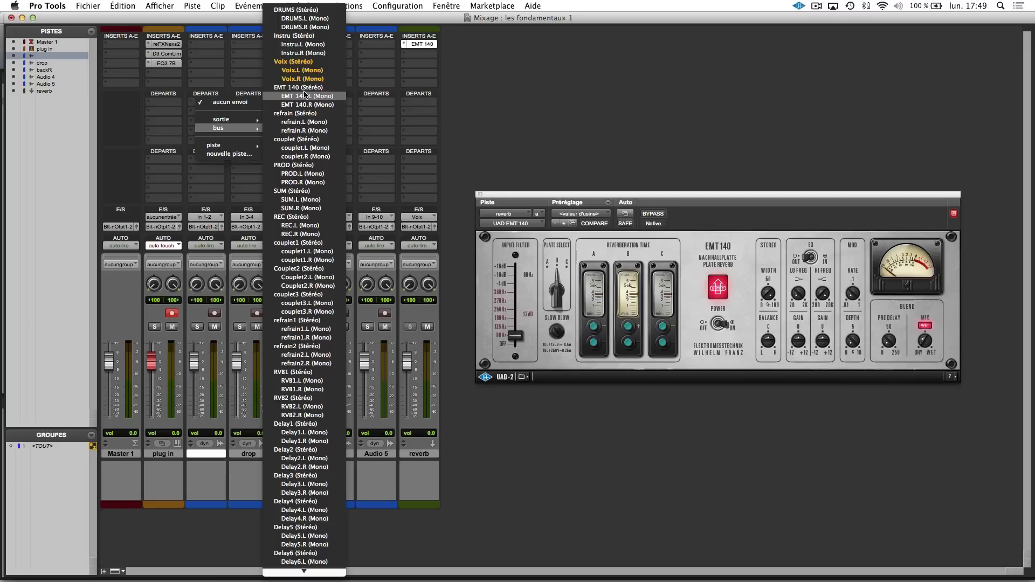
click(298, 87)
drag(303, 211, 302, 171)
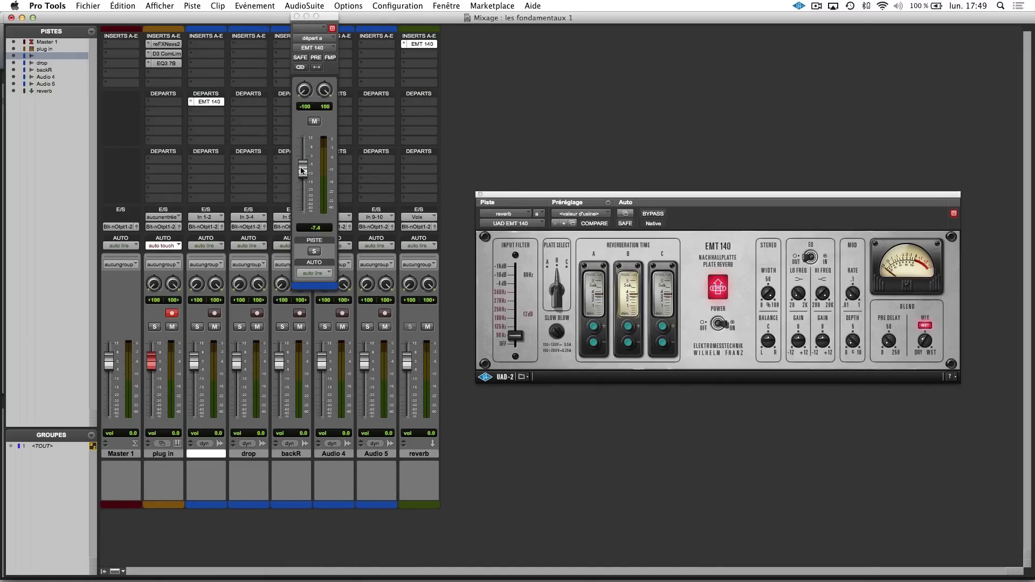
alt+click(302, 171)
drag(303, 160, 304, 205)
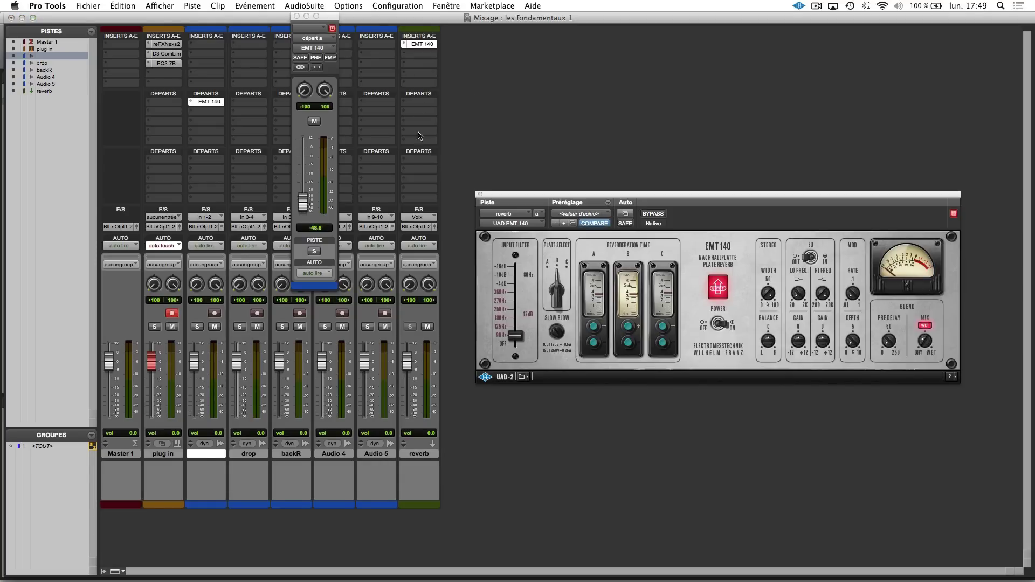
Set the reverb track's input to the EMT 140 stereo bus and raise the unnamed track's send level to about -20.5 dB.
click(424, 217)
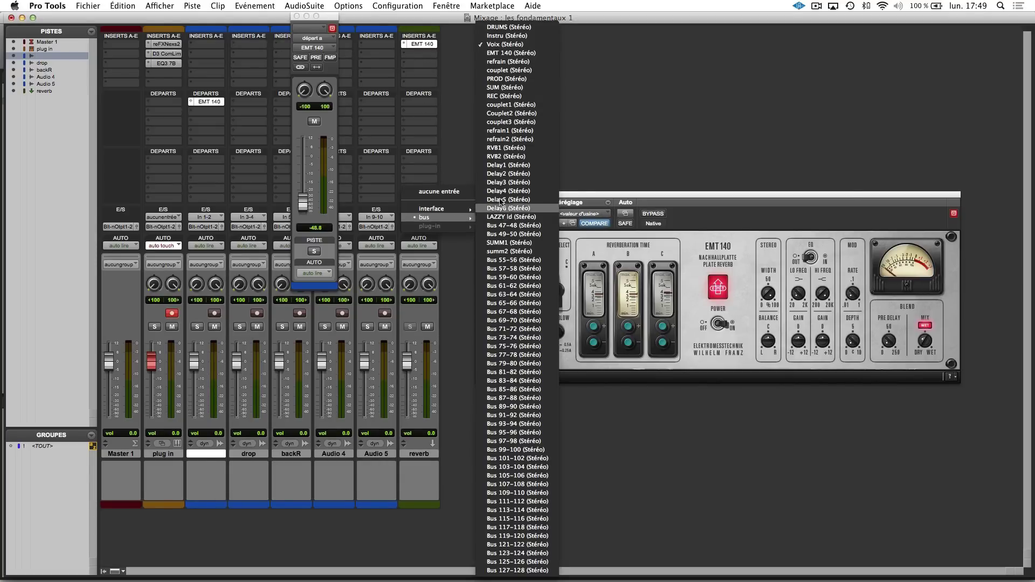
click(502, 53)
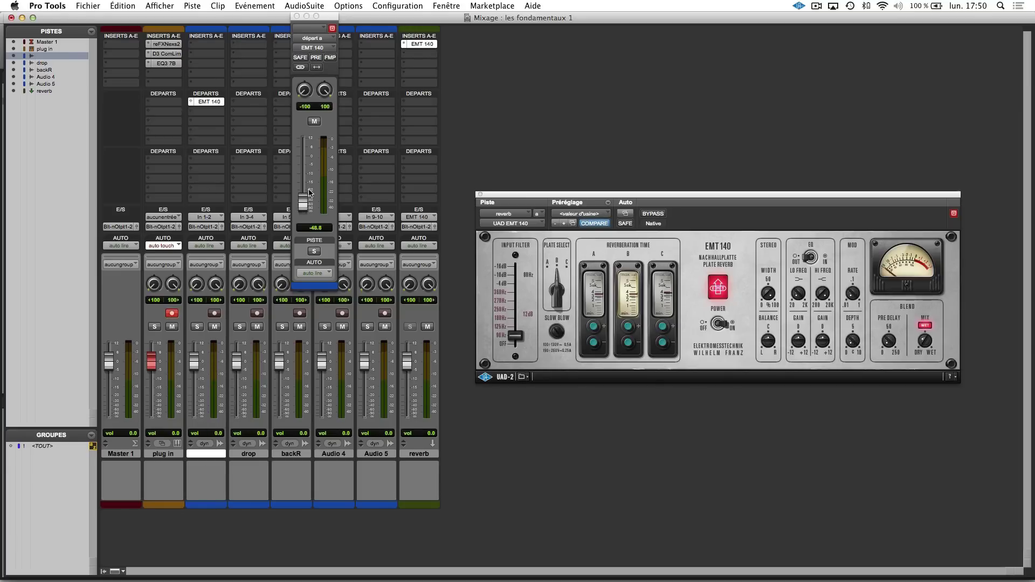
drag(308, 197, 308, 186)
click(481, 196)
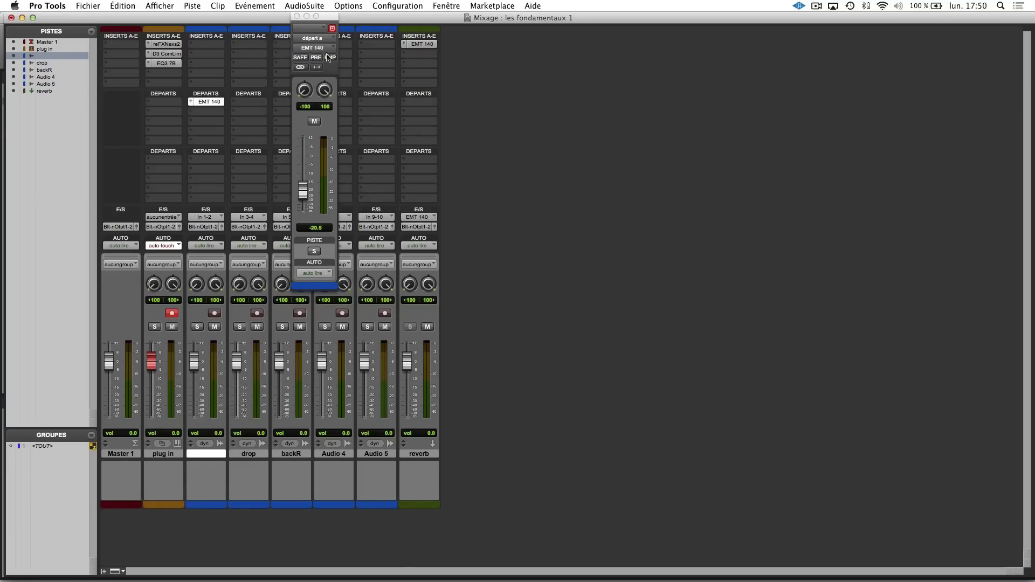
click(297, 16)
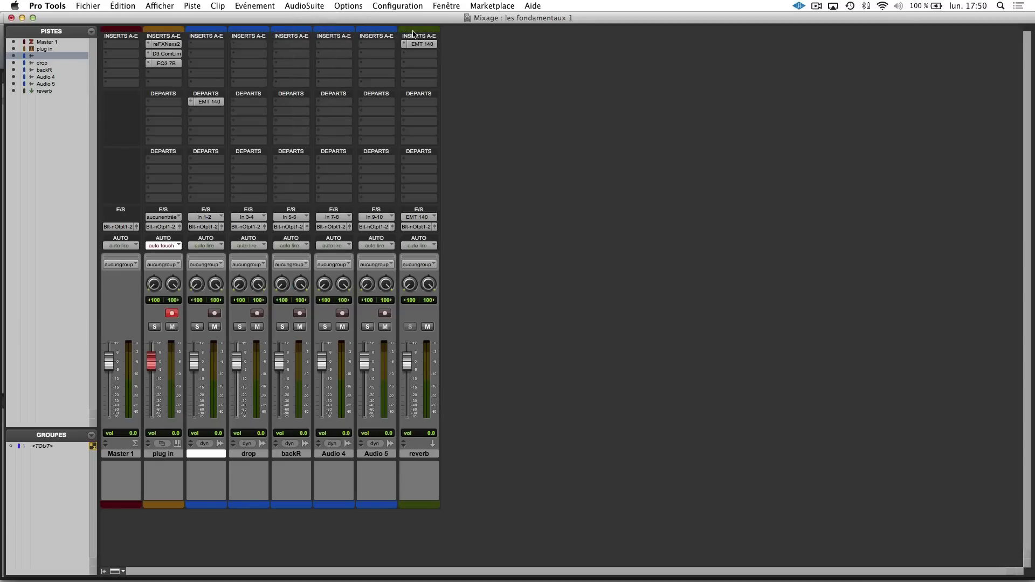
Delete the reverb track and remove the EMT 140 send from the unnamed track.
click(419, 454)
right_click(421, 455)
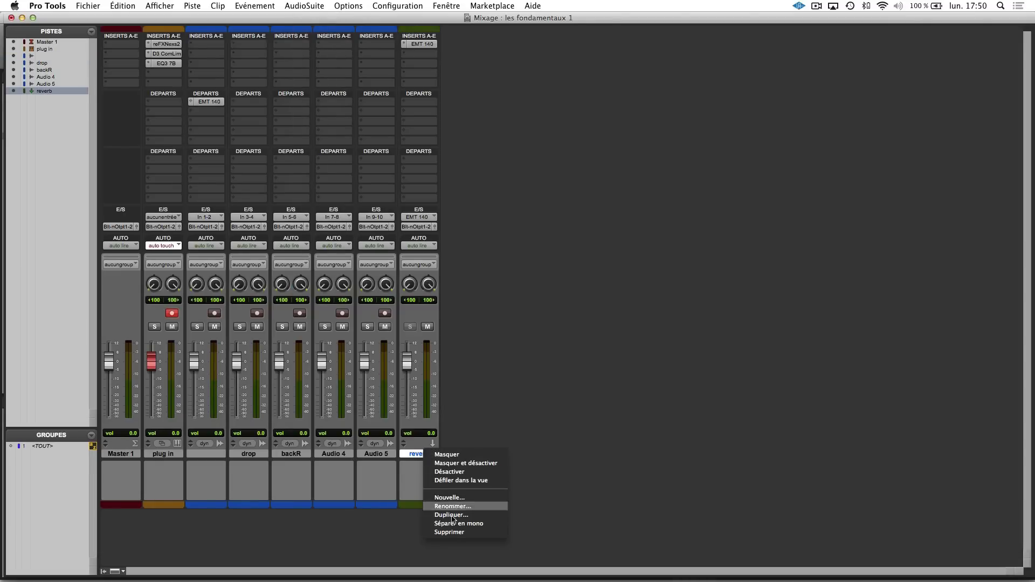
click(456, 532)
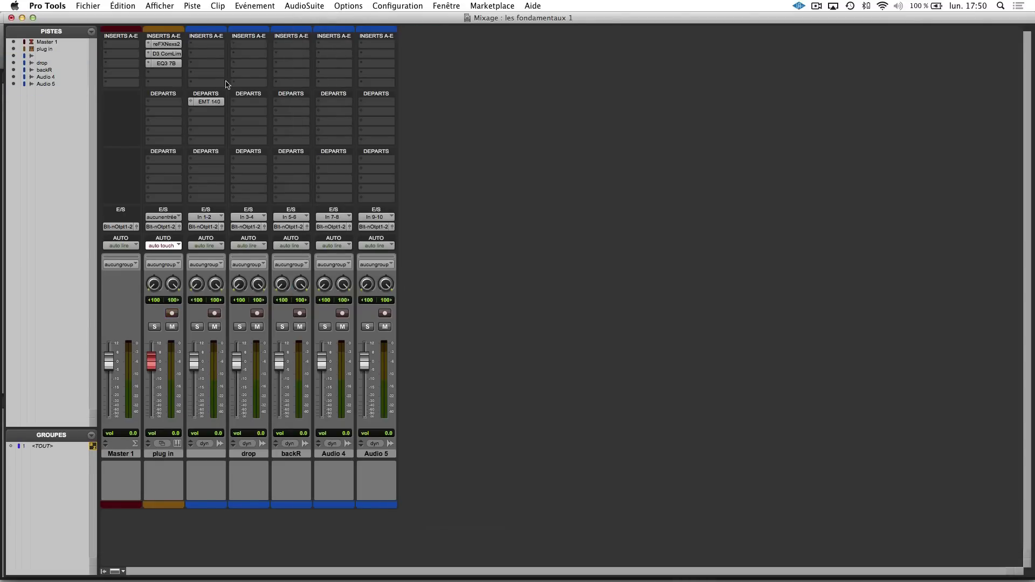
click(203, 101)
click(203, 90)
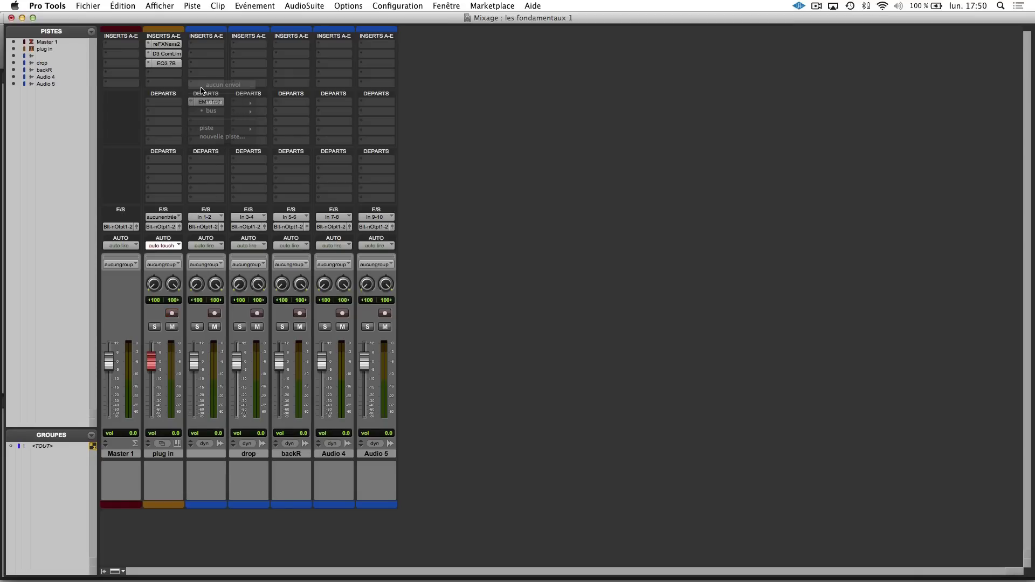
Select the five audio tracks from the unnamed one through Audio 5 and bring up their track commands.
click(216, 459)
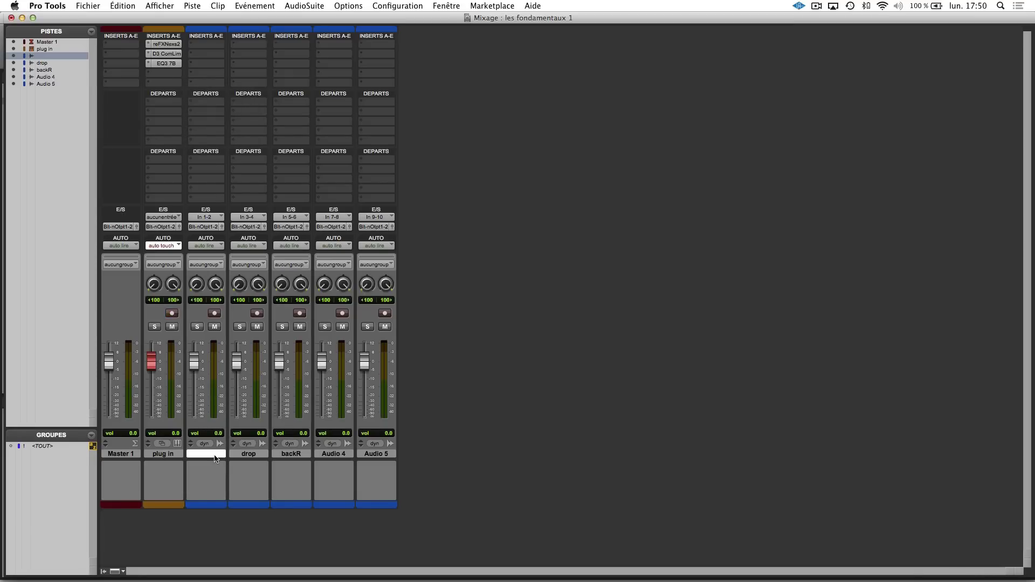
shift+click(382, 458)
right_click(382, 458)
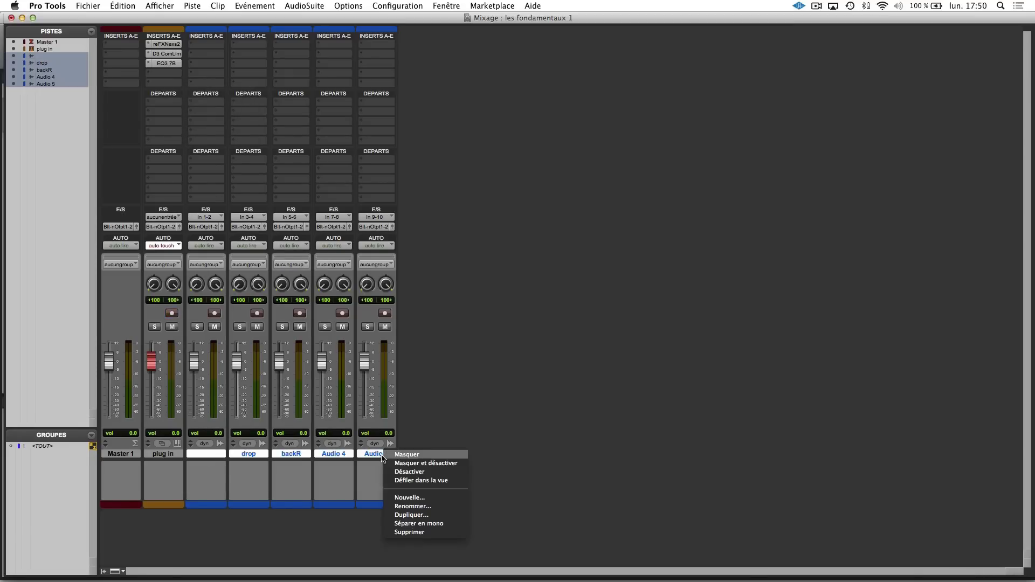
Delete the five selected audio tracks and try lowering the Master 1 volume fader.
click(416, 533)
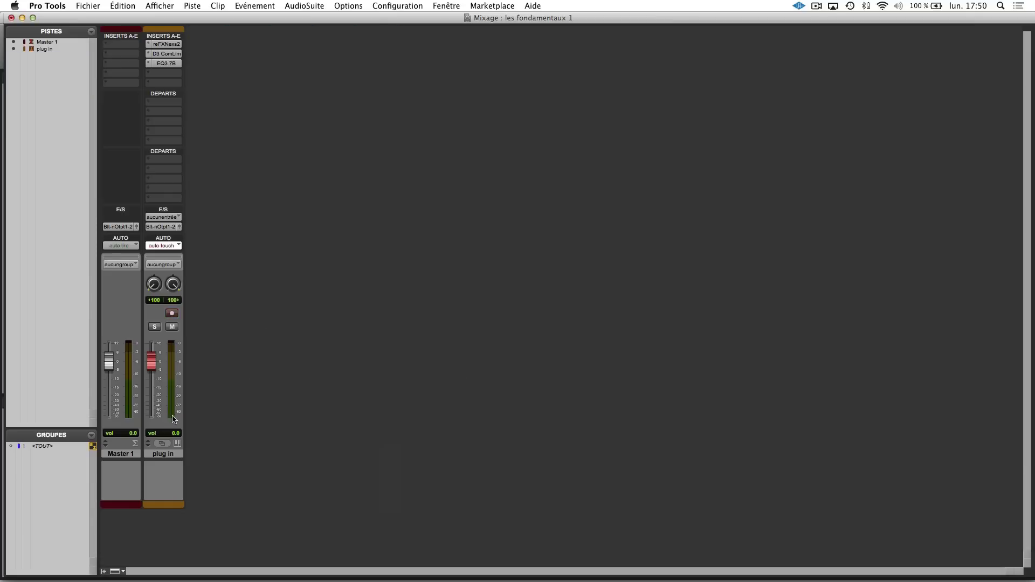
click(171, 454)
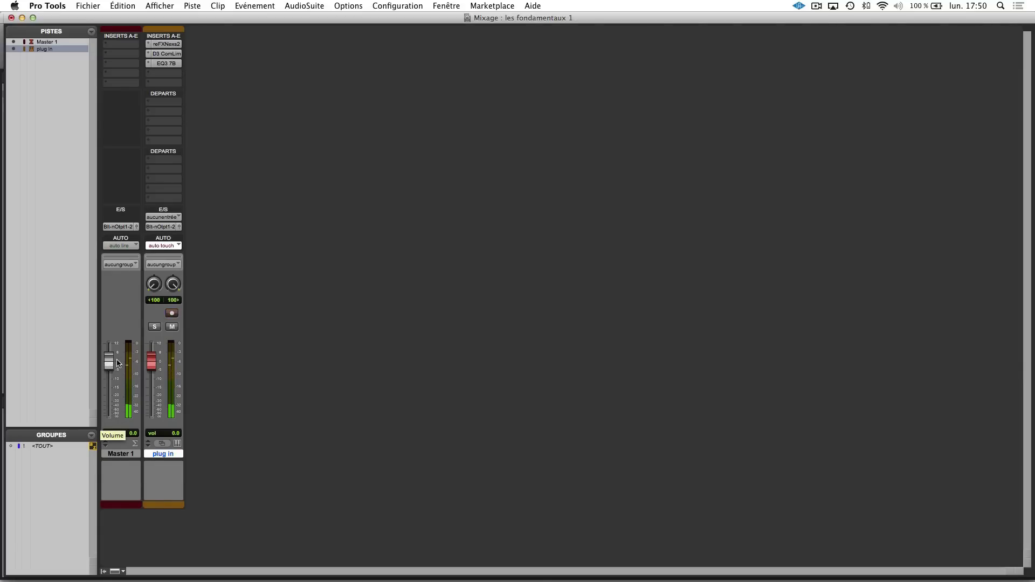
drag(111, 364, 113, 387)
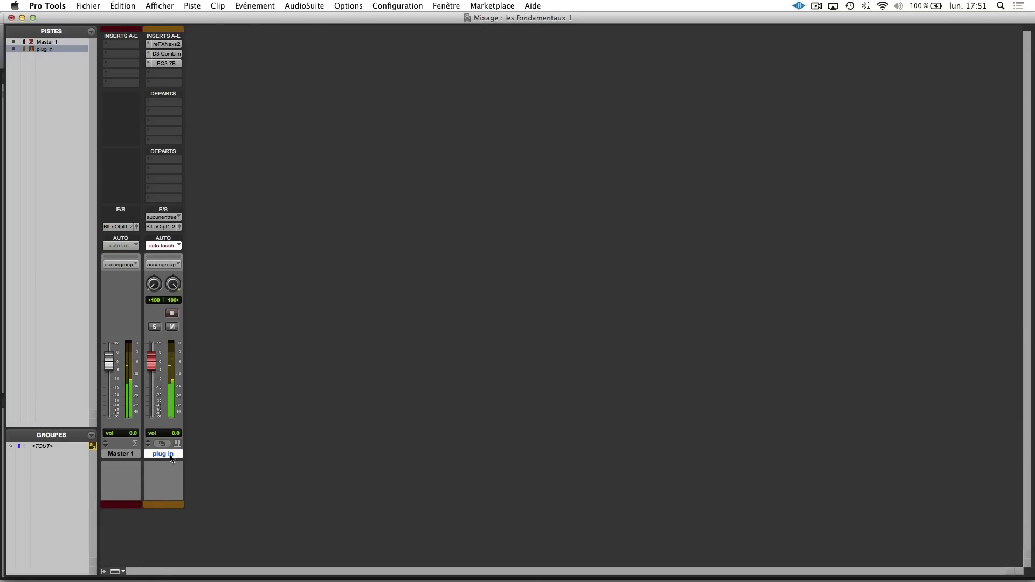
Switch to the Edit window, stop playback and duplicate the plug in track.
key(super+equal)
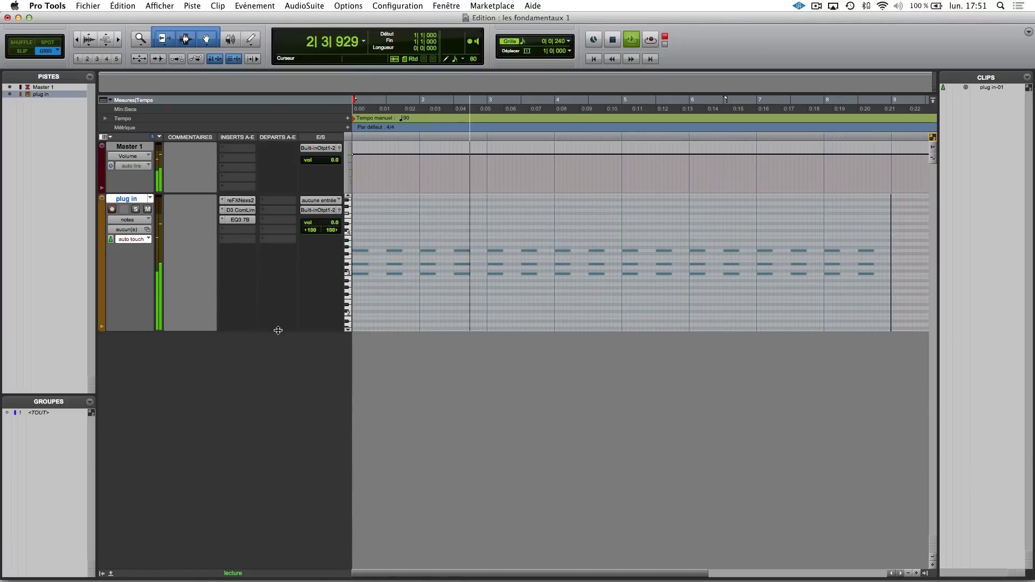
key(space)
right_click(131, 199)
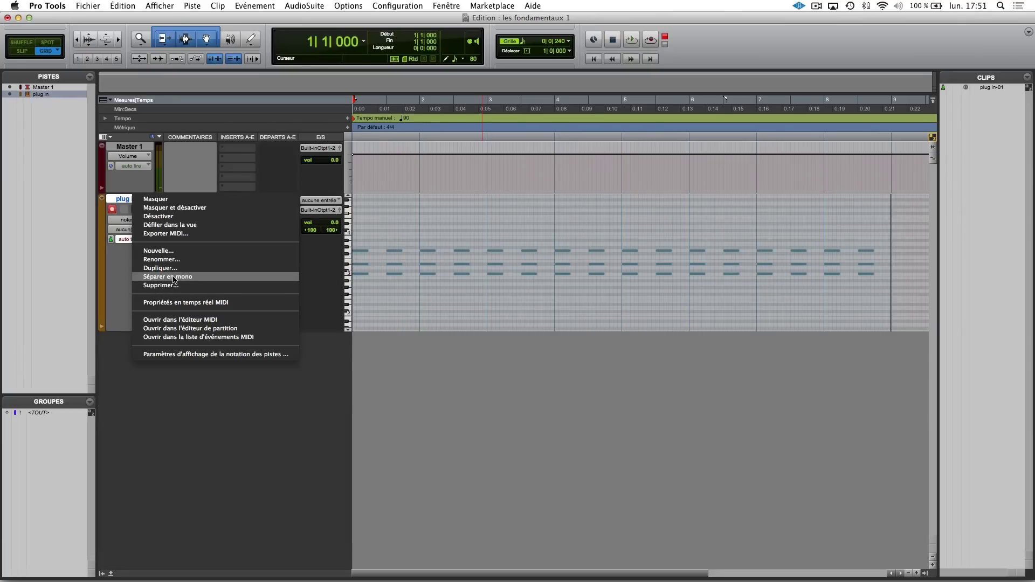
click(122, 201)
right_click(127, 200)
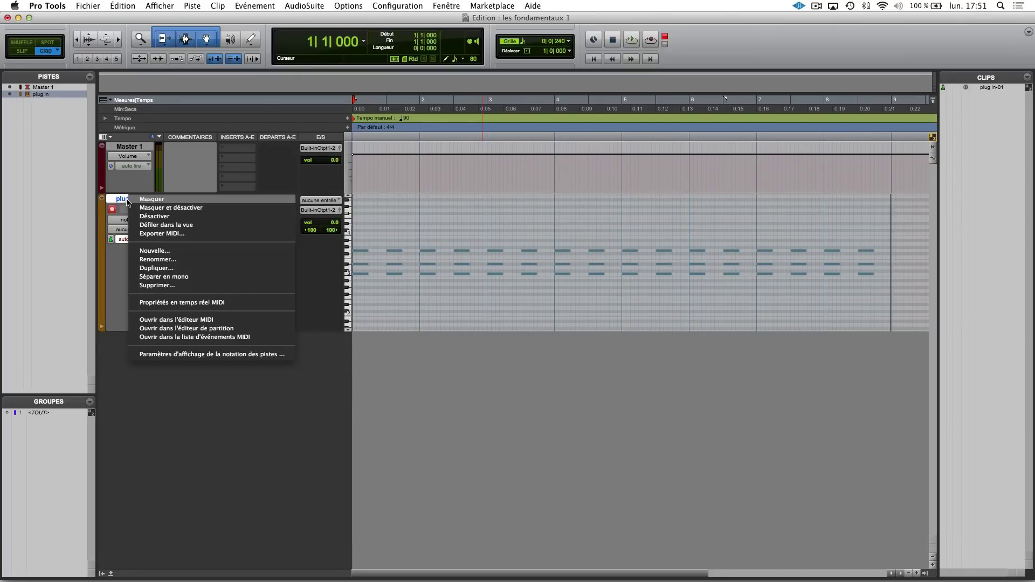
click(155, 269)
click(561, 308)
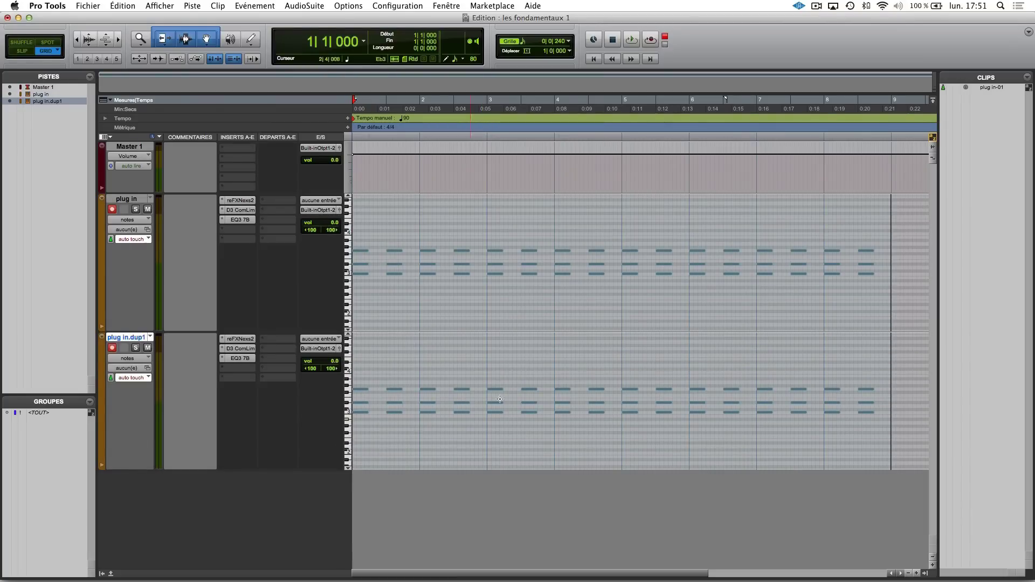
Clear all notes on the plug in.dup1 track and draw a single C3 note filling bar 1.
drag(875, 424, 358, 396)
key(Delete)
click(364, 412)
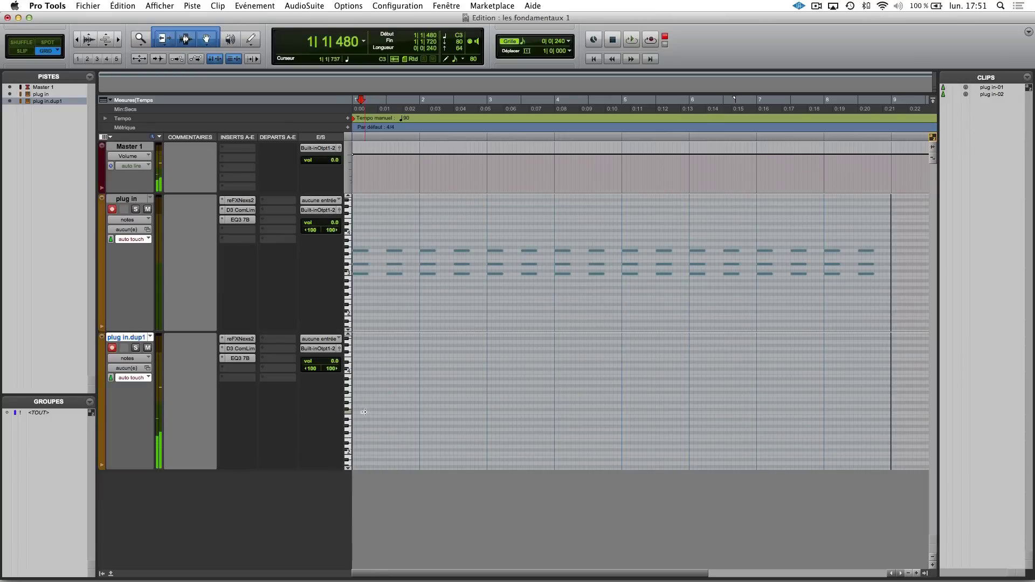
click(354, 414)
mouse_move(355, 412)
mouse_down()
mouse_move(833, 412)
mouse_move(880, 394)
mouse_up()
key(space)
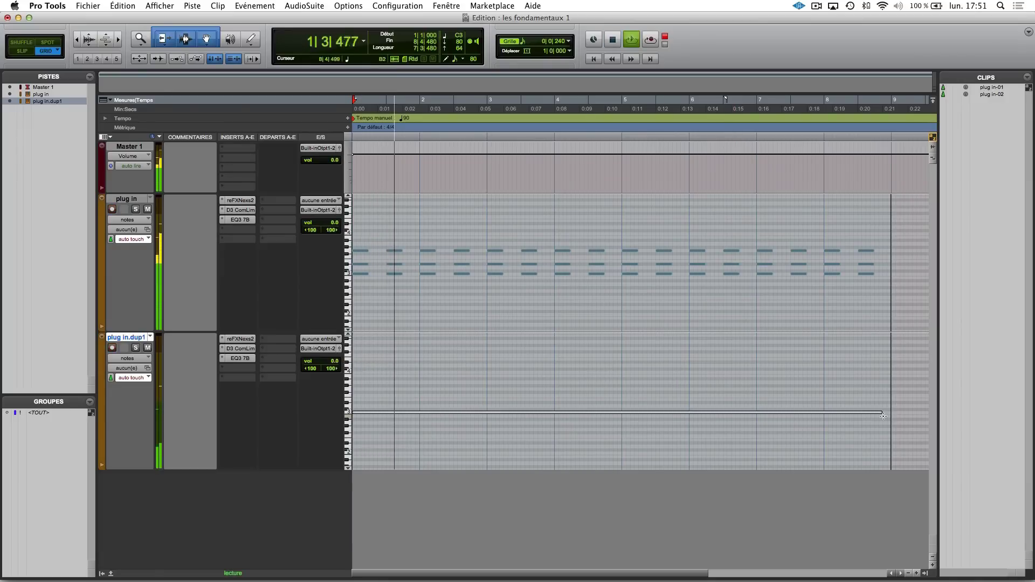
drag(883, 413, 419, 412)
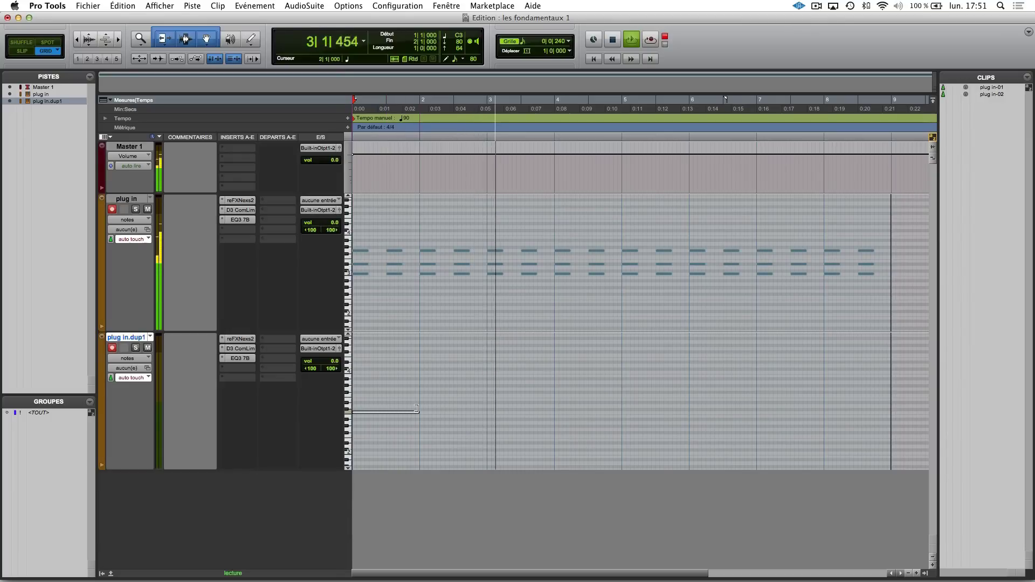
Duplicate the one-bar C3 note seven times so the bass line runs up to bar 9.
key(super+d)
key(super+d)
key(super+d)
key(super+d)
key(super+d)
key(super+d)
key(super+d)
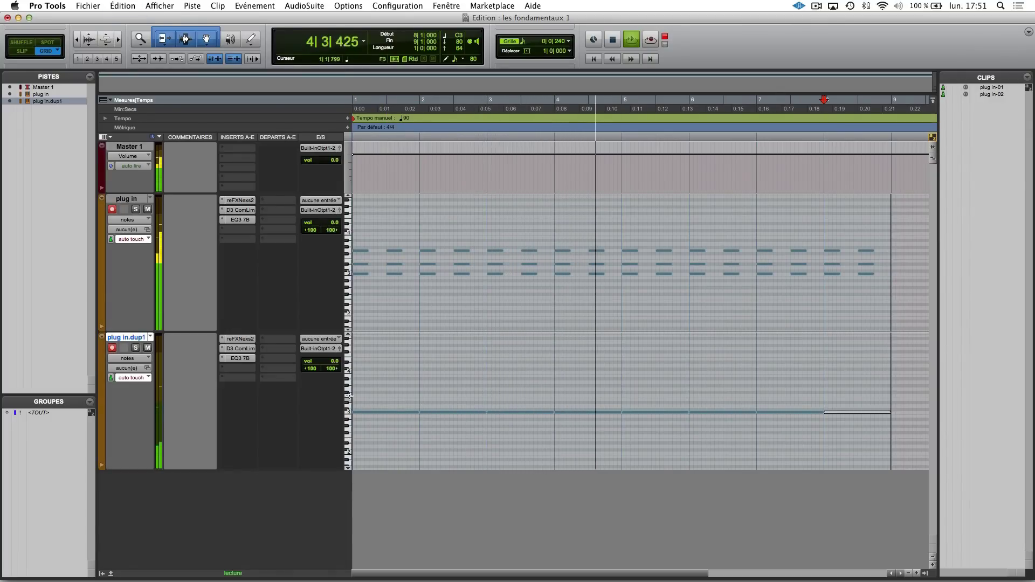
Rename the plug in.dup1 track as piano bas and the plug in track as piano accord.
double_click(131, 338)
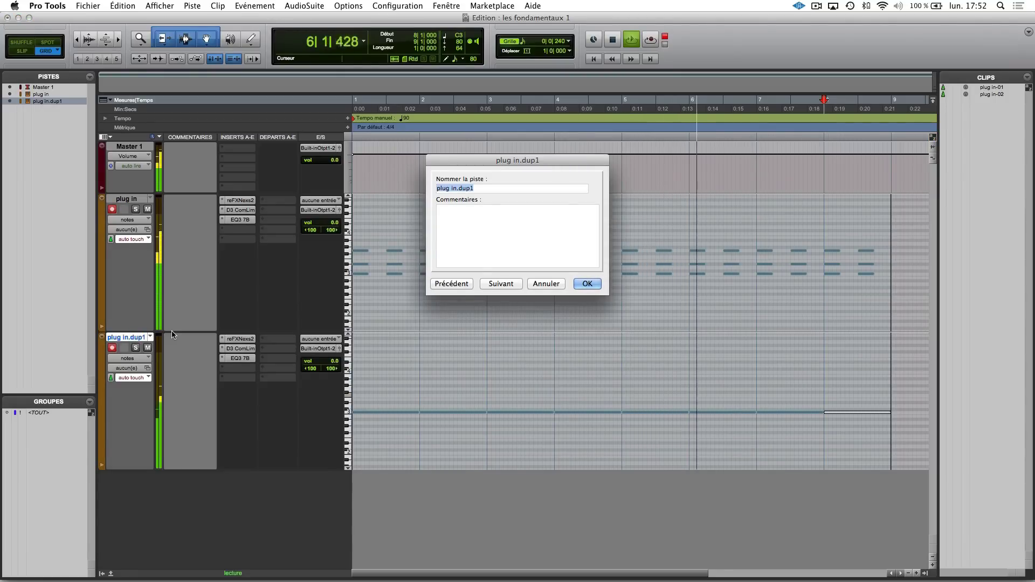
text(piano bas)
key(Return)
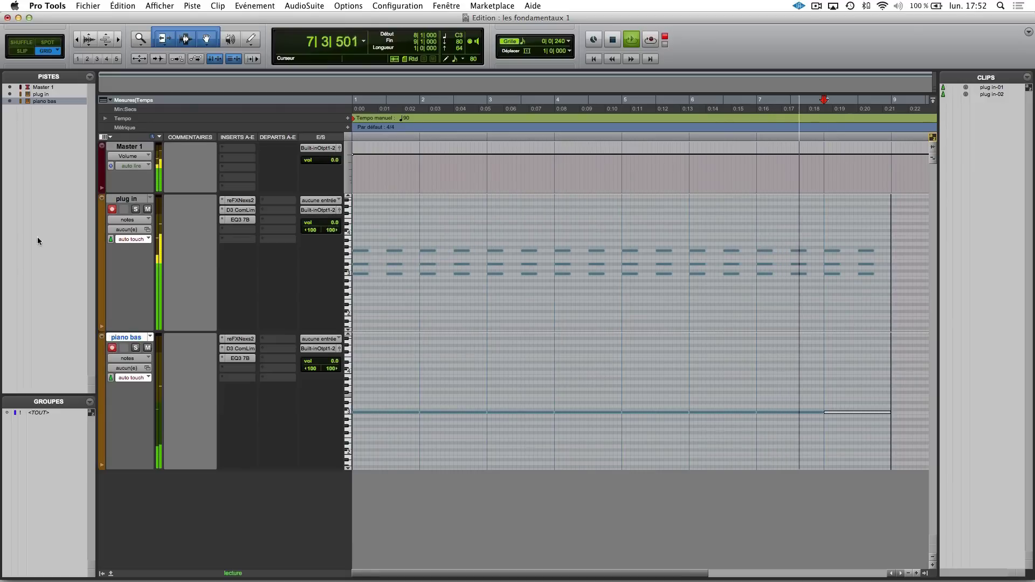
double_click(127, 199)
text(piano accord)
key(Return)
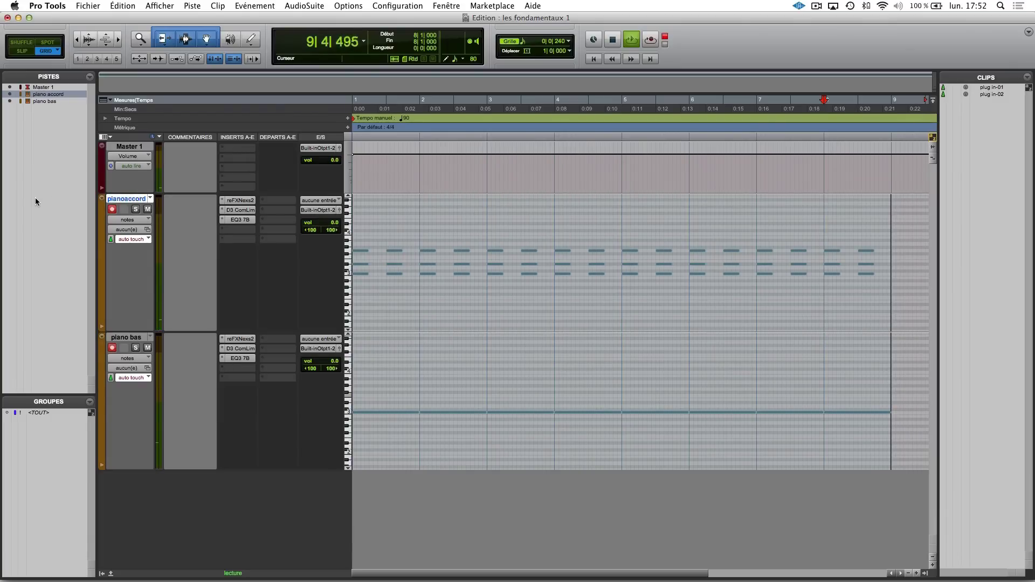
Reduce the heights of the piano accord and piano bas tracks and play the session briefly.
key(space)
drag(128, 331, 129, 296)
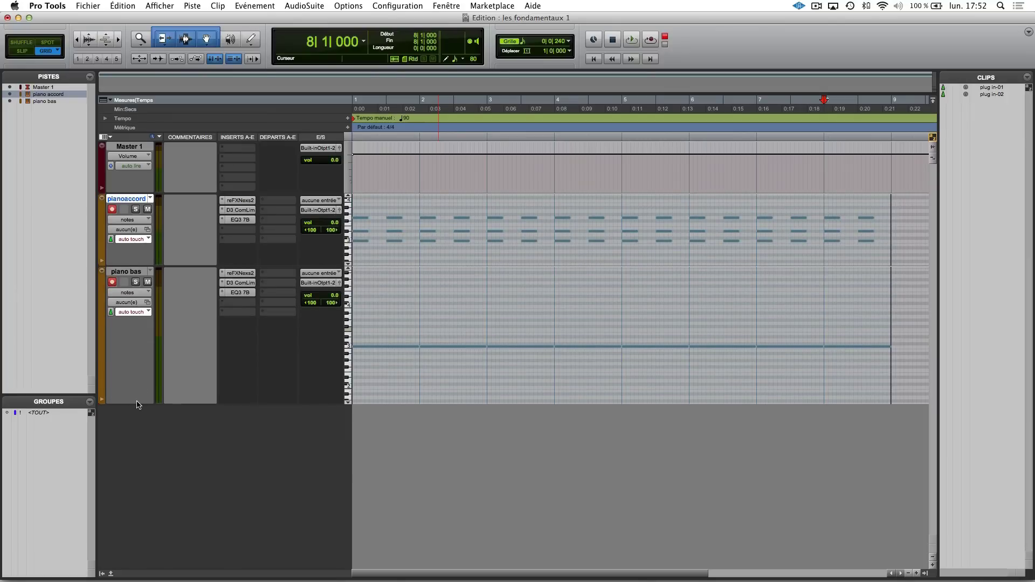
drag(138, 404, 146, 324)
key(space)
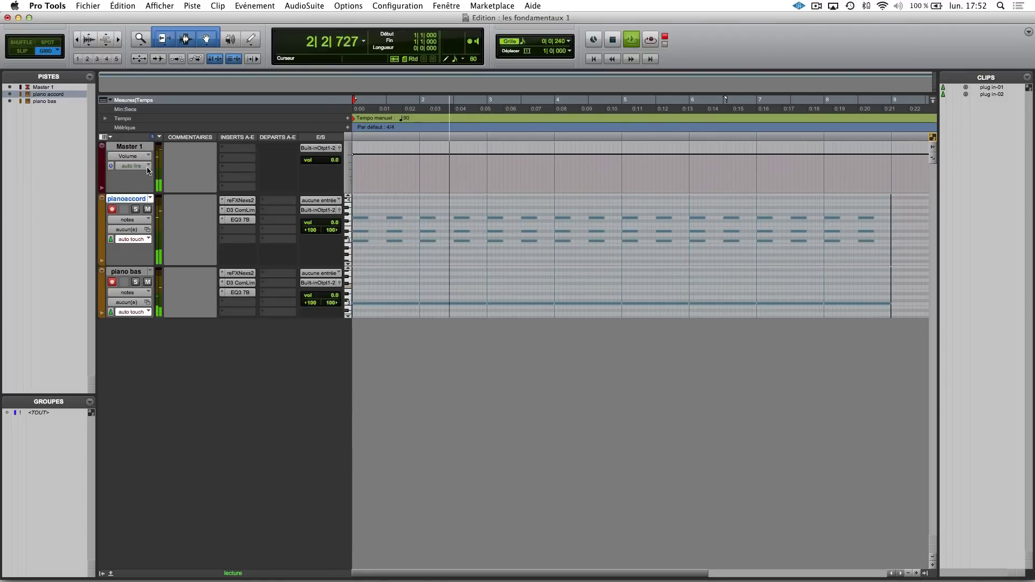
key(space)
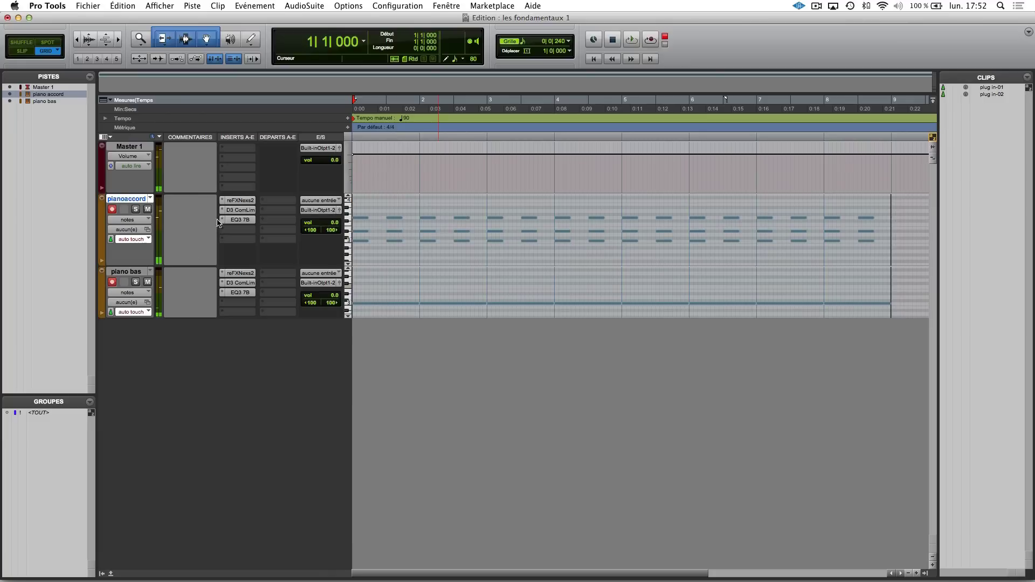
Inspect the compressor inserts on the piano accord and piano bas tracks, playing the session with the bass compressor open.
click(241, 209)
click(240, 210)
click(241, 282)
key(space)
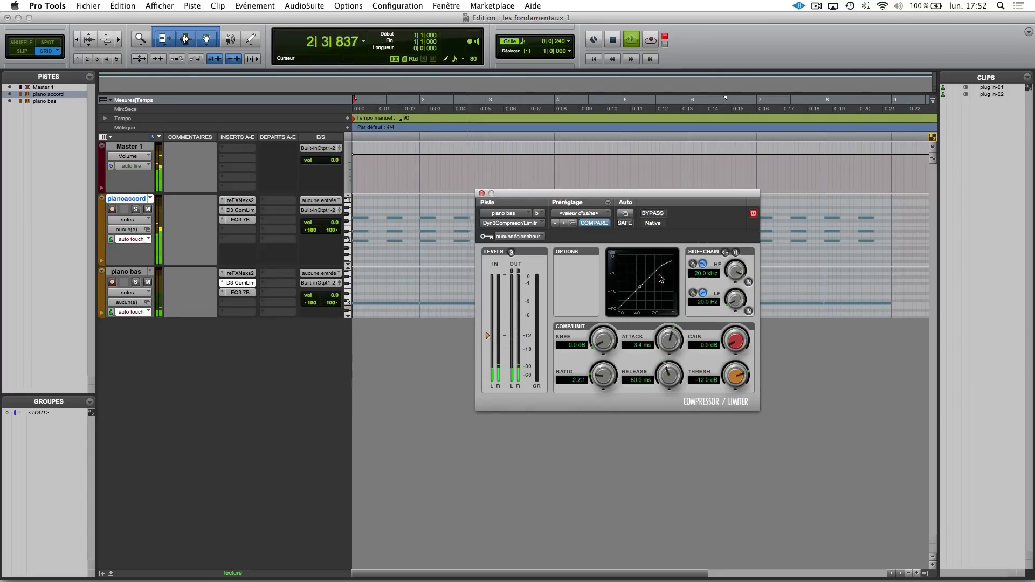
Remove the EQ3 7-Band insert from the piano bas track.
click(240, 293)
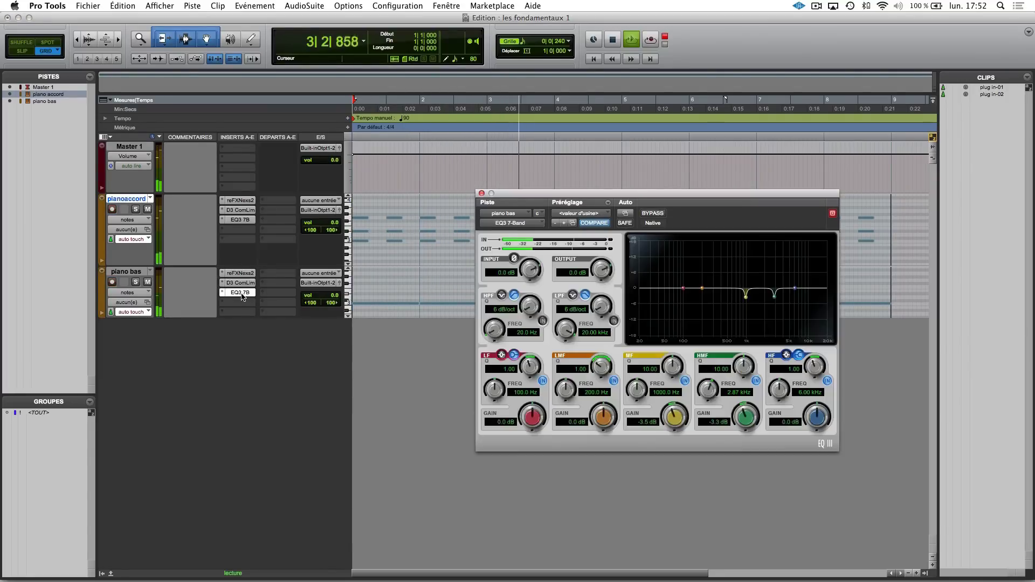
click(240, 293)
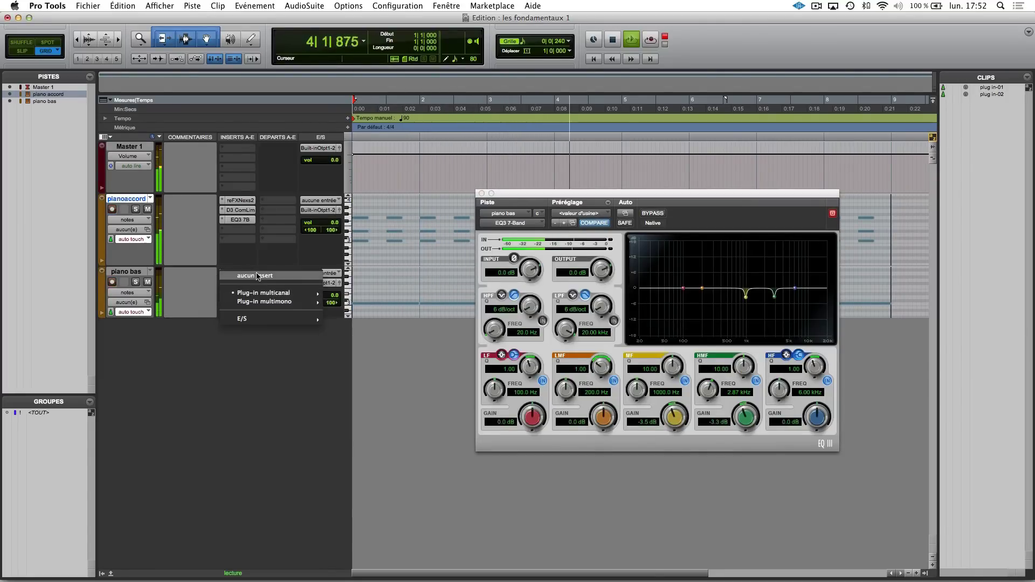
click(258, 276)
Lower the piano bas compressor threshold to -18.3 dB, listen to the result and close the plug-in window.
click(240, 283)
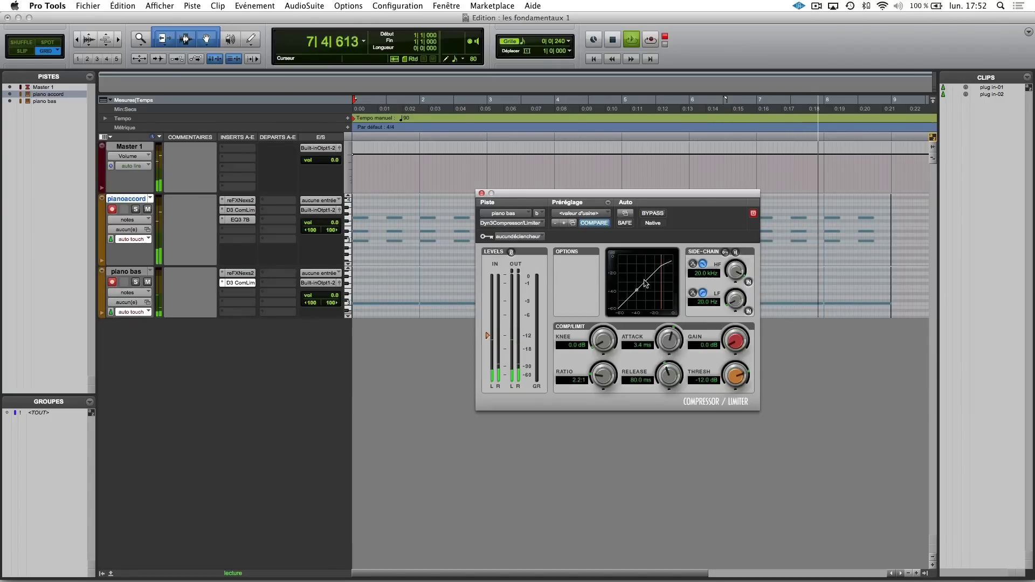
key(space)
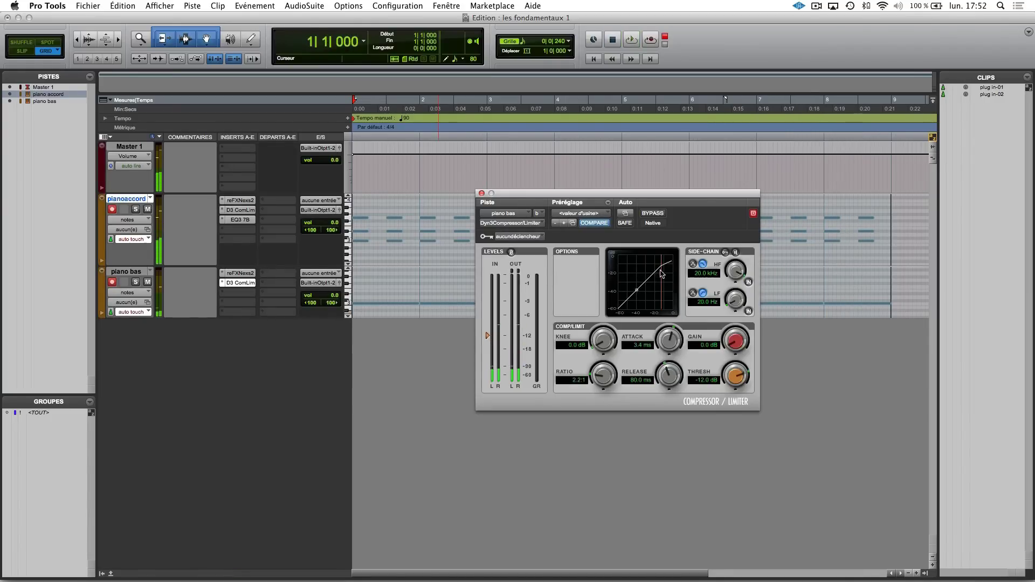
drag(737, 375, 734, 384)
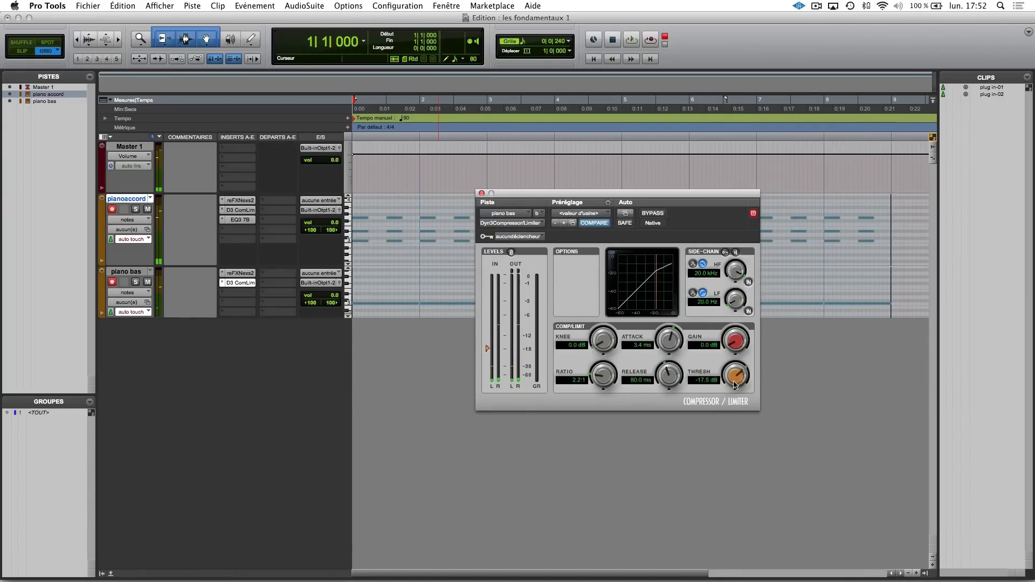
key(space)
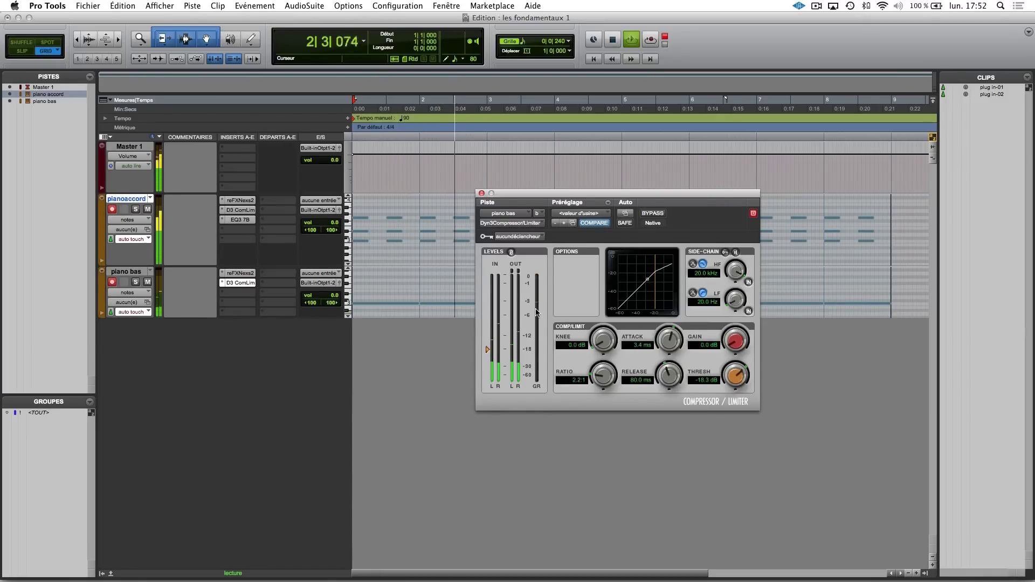
key(space)
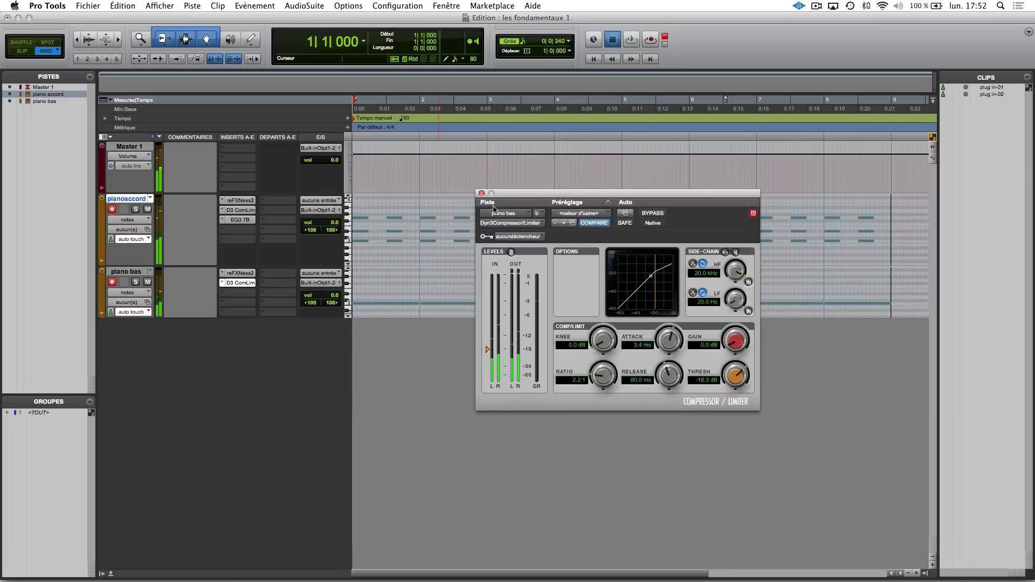
click(481, 193)
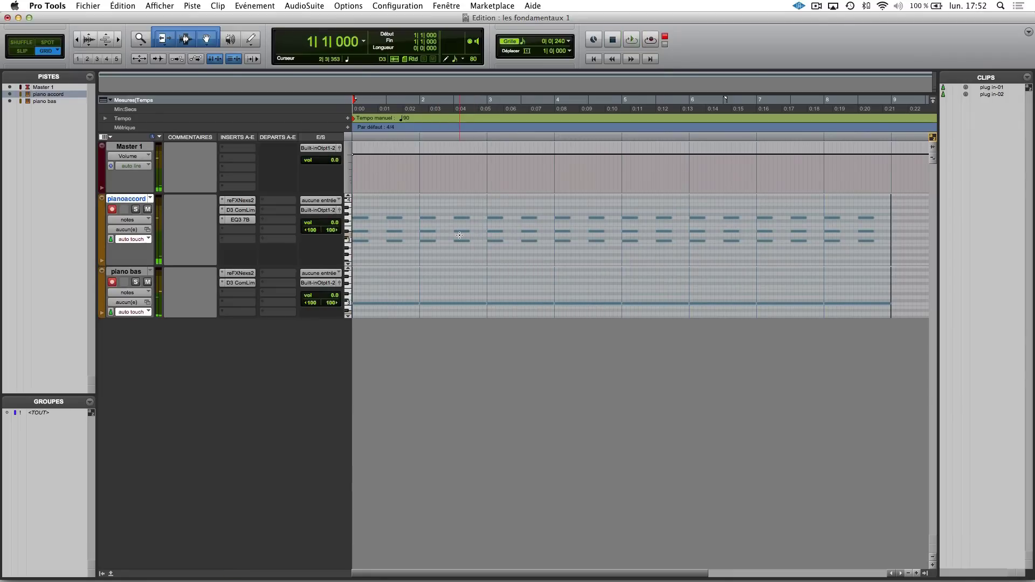
key(space)
key(space)
Create two new stereo audio tracks.
key(shift+super+n)
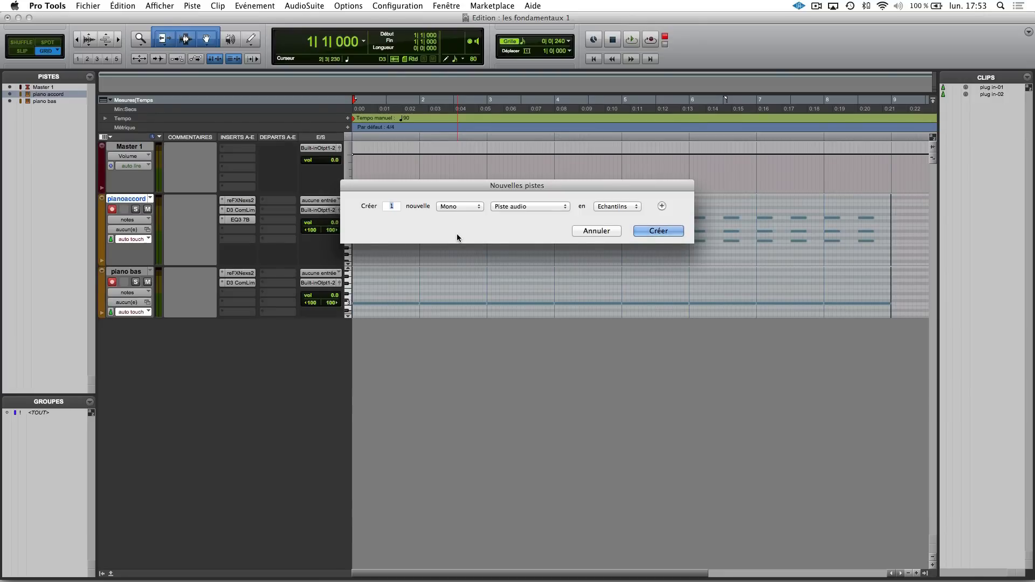
text(2)
key(super+Right)
key(Return)
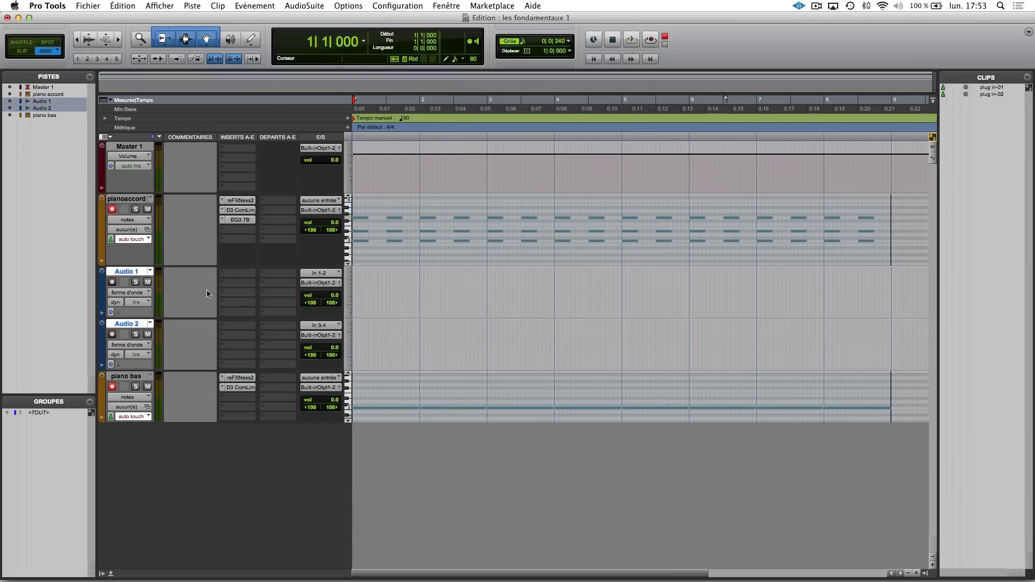
Move Audio 1 and Audio 2 below the piano bas track and delete both.
drag(137, 328, 135, 431)
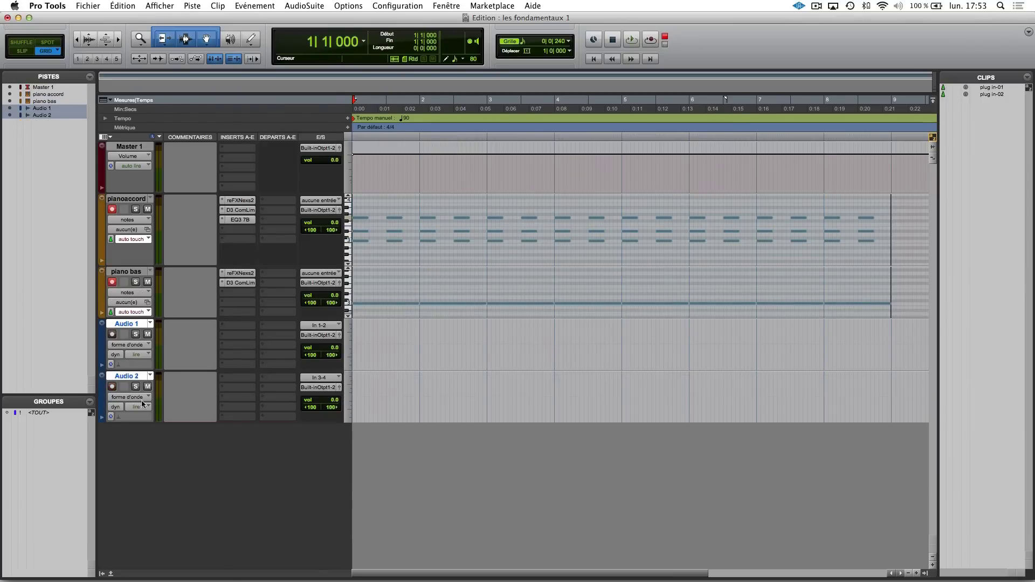
right_click(135, 380)
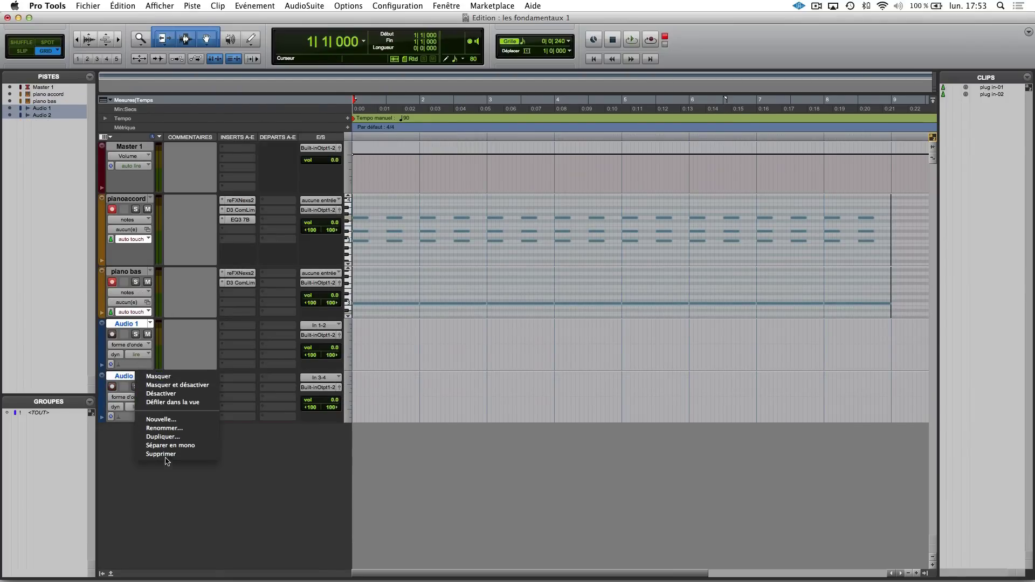
click(164, 455)
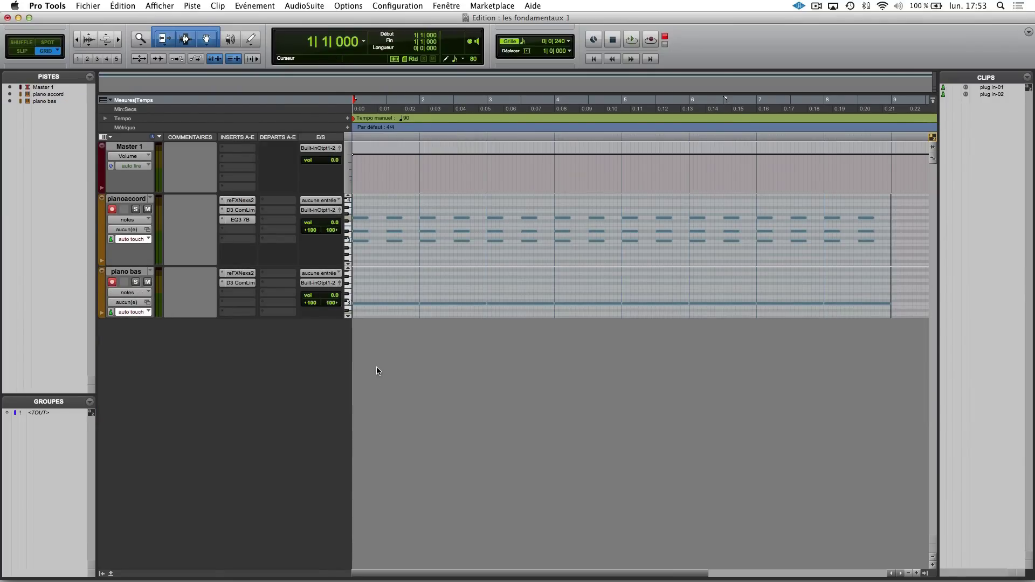
Add two stereo audio tracks below the piano bas track and deselect all tracks.
key(super+shift+n)
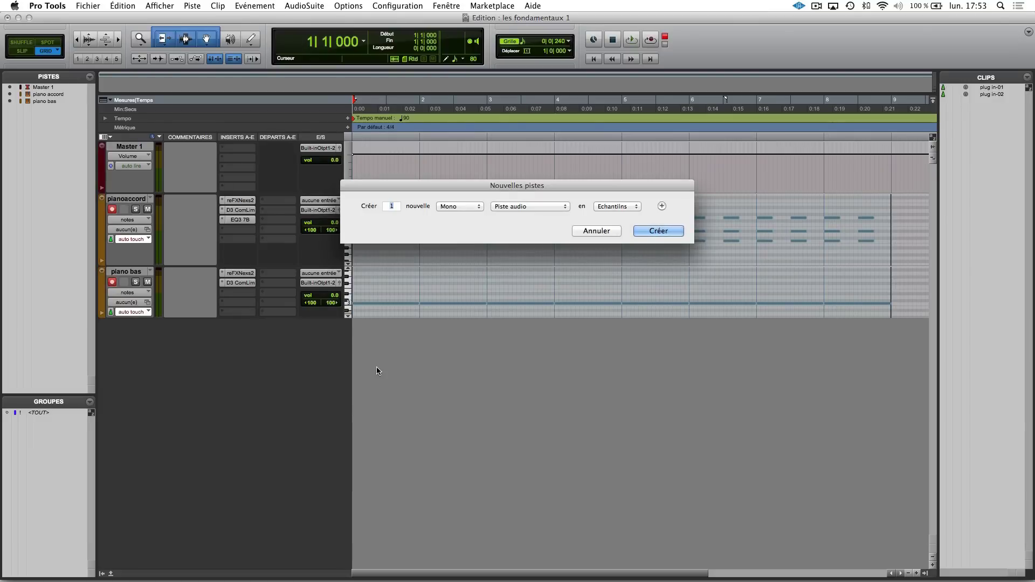
key(super+shift+Down)
key(super+Right)
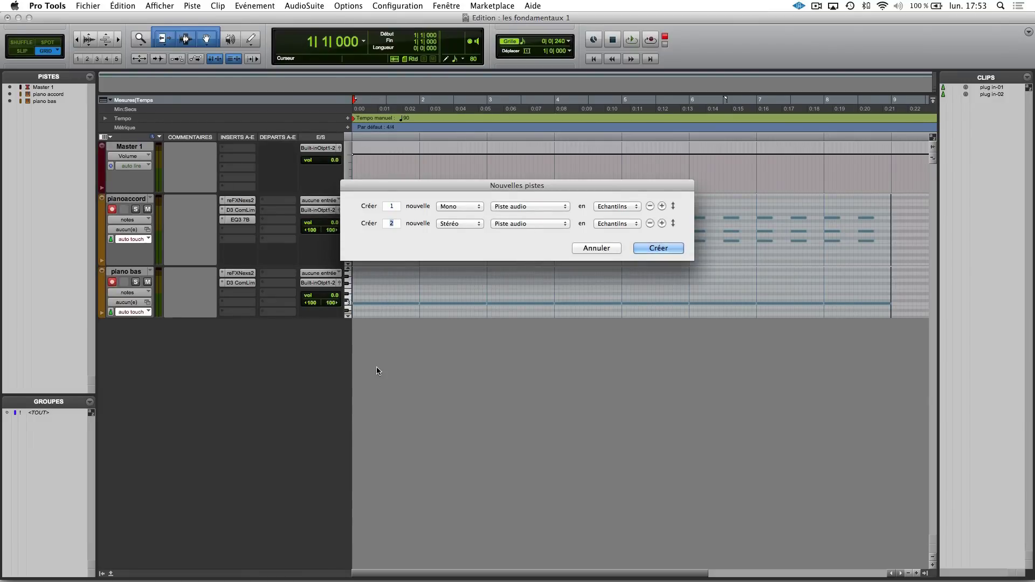
key(Tab)
key(super+Right)
key(Tab)
key(Return)
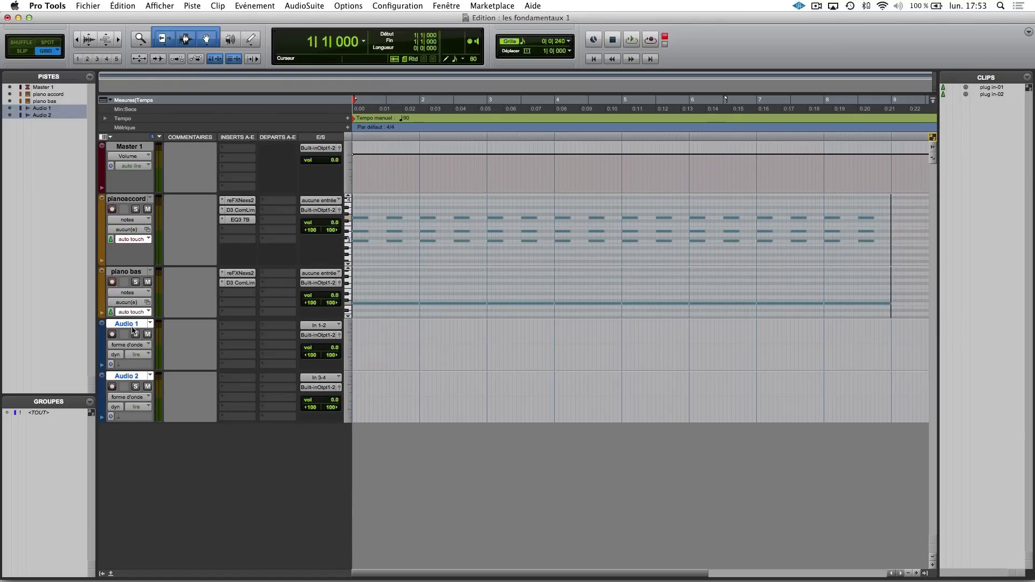
alt+click(129, 325)
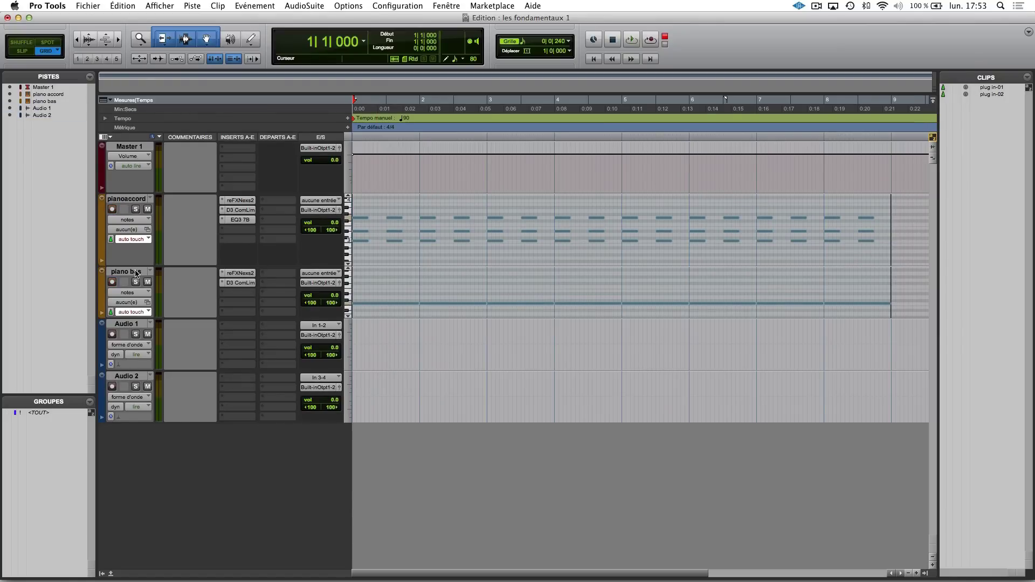
In the mixer, route the piano accord track's output to Bus 55-56 and set Audio 1's input to the same bus.
key(super+equal)
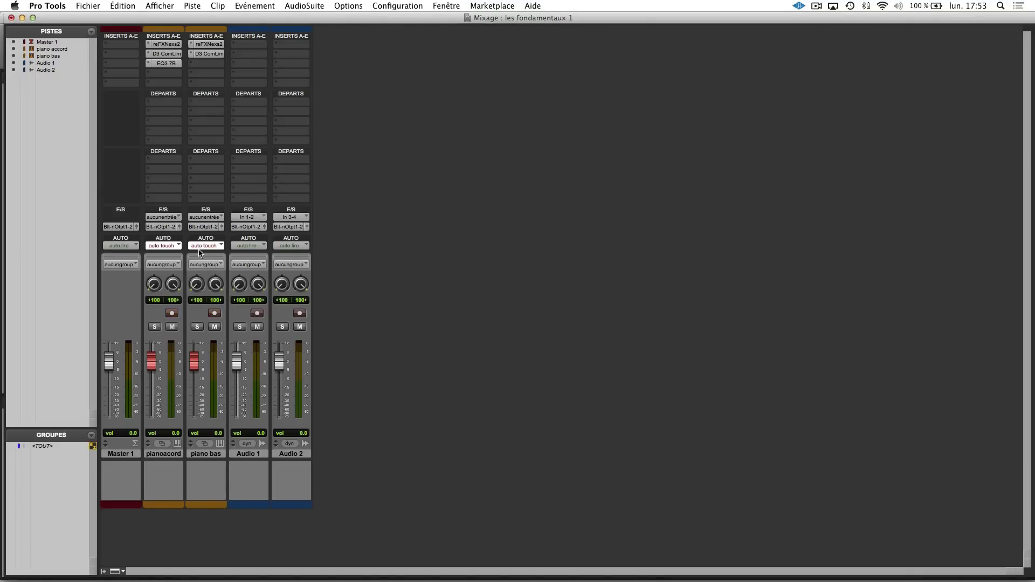
click(160, 228)
mouse_move(169, 238)
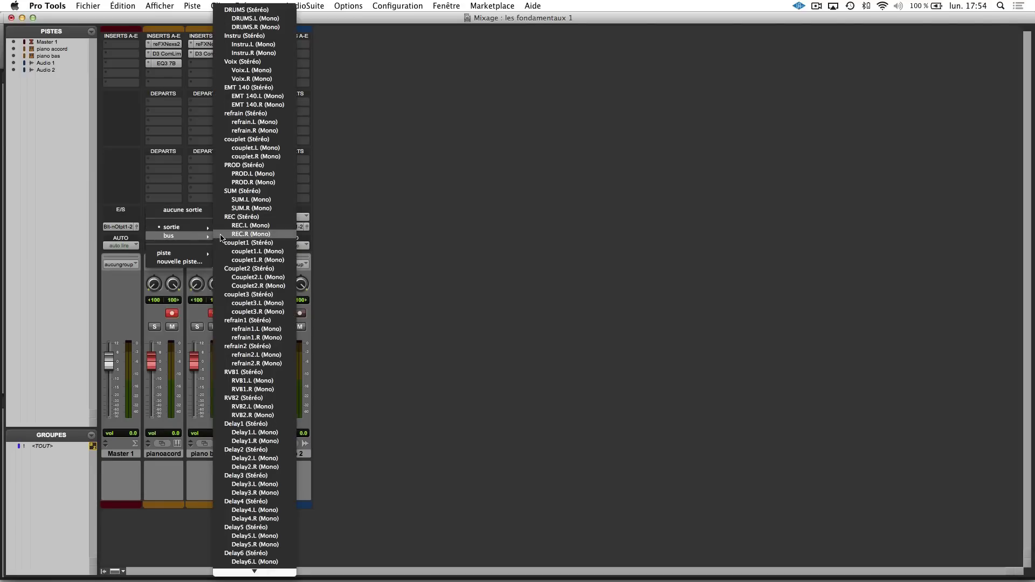
mouse_move(228, 577)
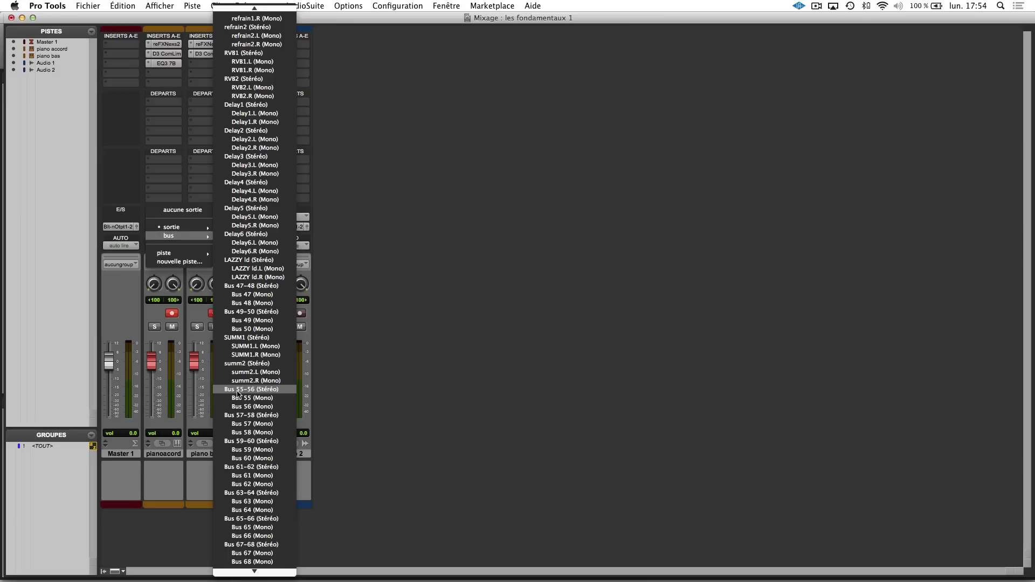
click(238, 389)
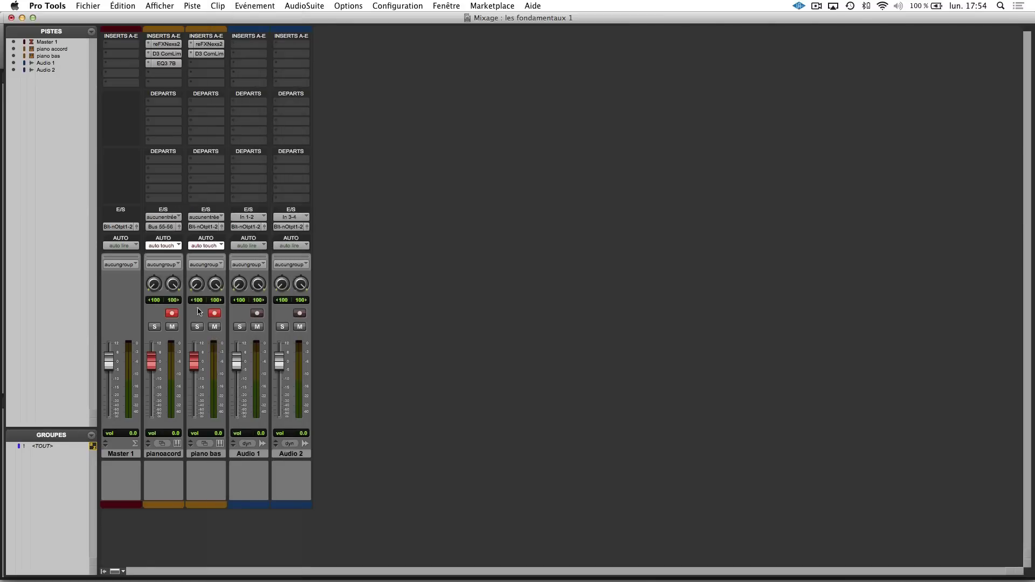
click(244, 218)
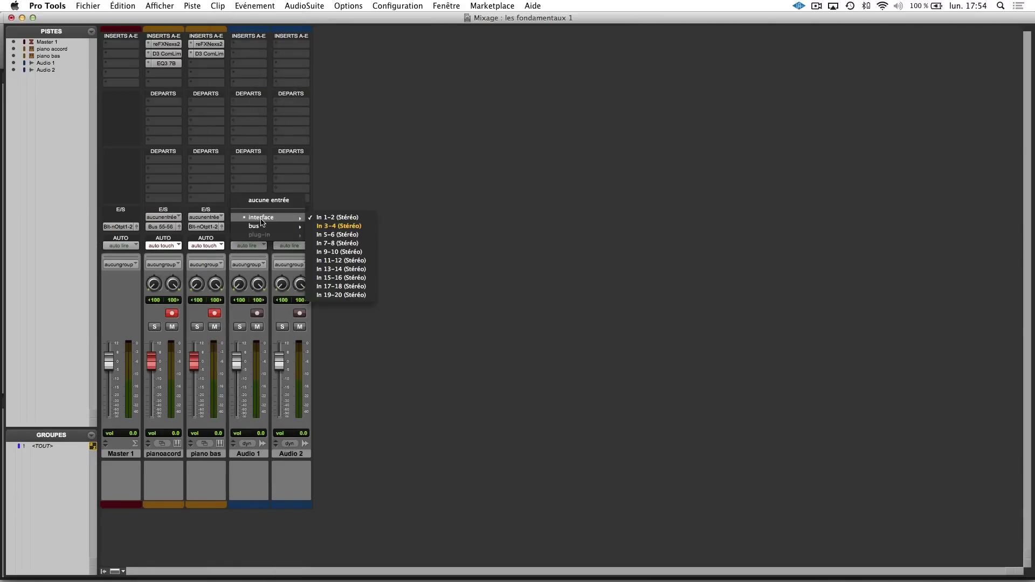
mouse_move(272, 228)
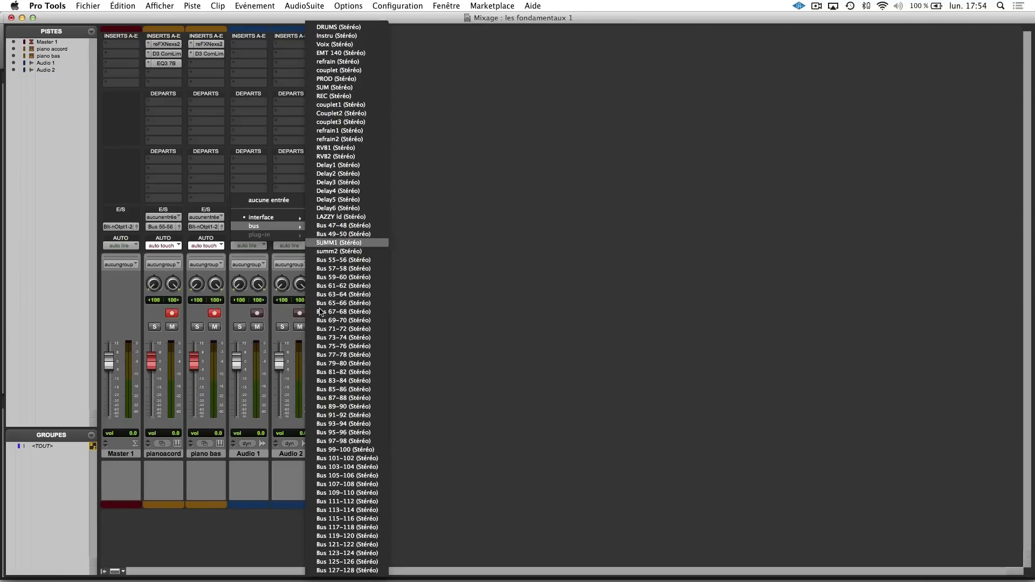
click(337, 260)
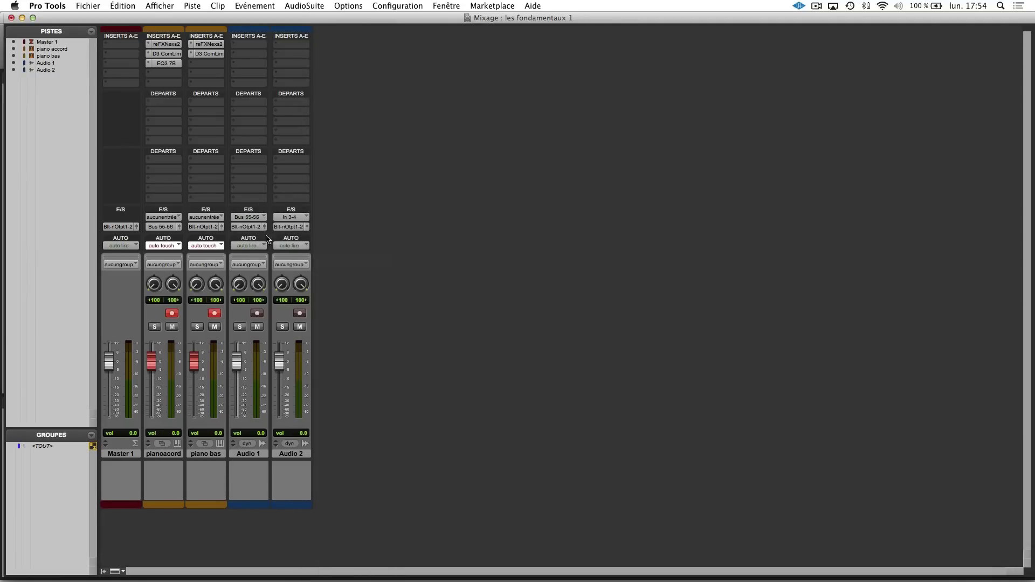
Route the piano bas track's output to Bus 57-58 and set Audio 2's input to the same bus.
click(206, 226)
mouse_move(221, 235)
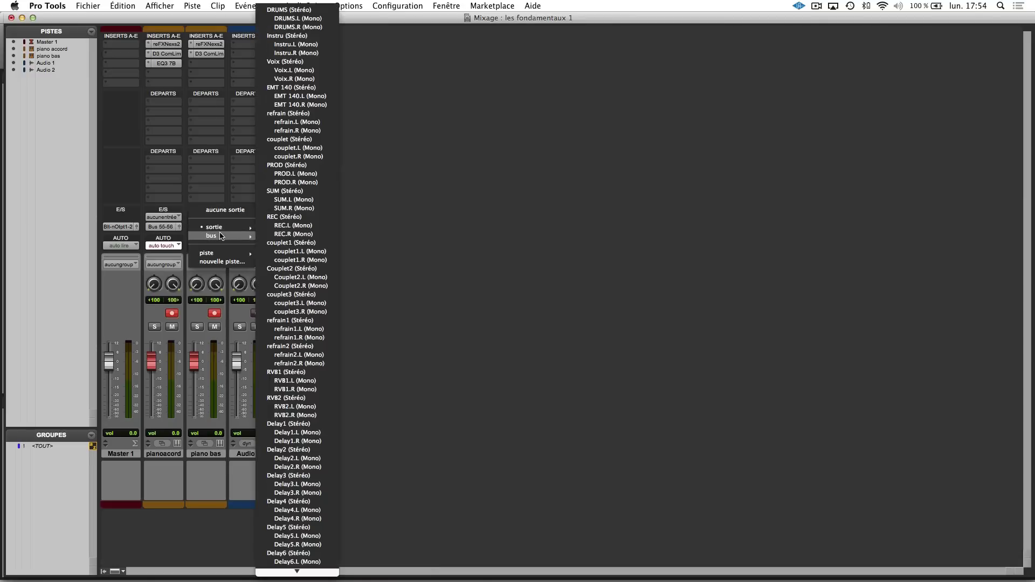
mouse_move(296, 571)
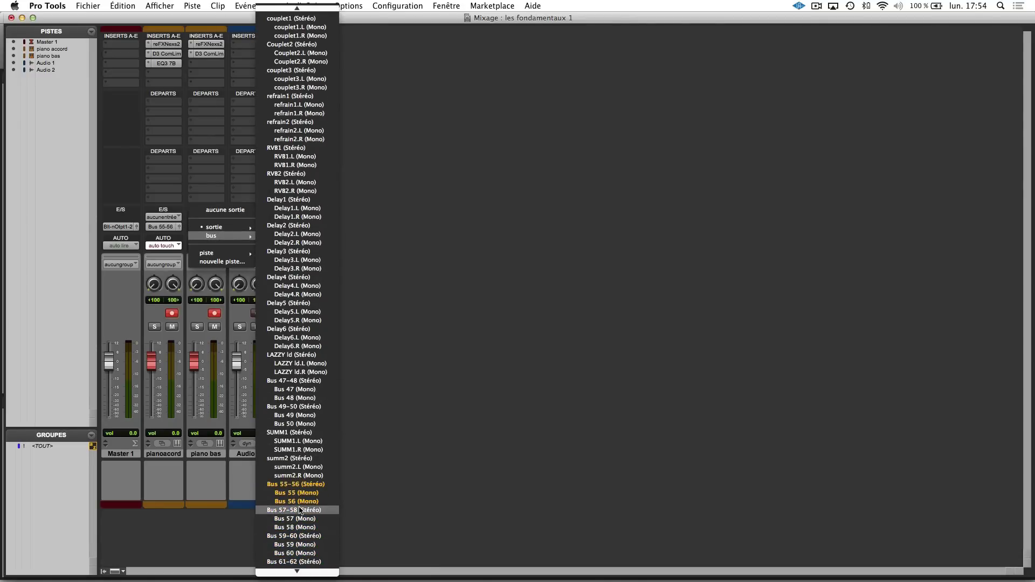
click(300, 510)
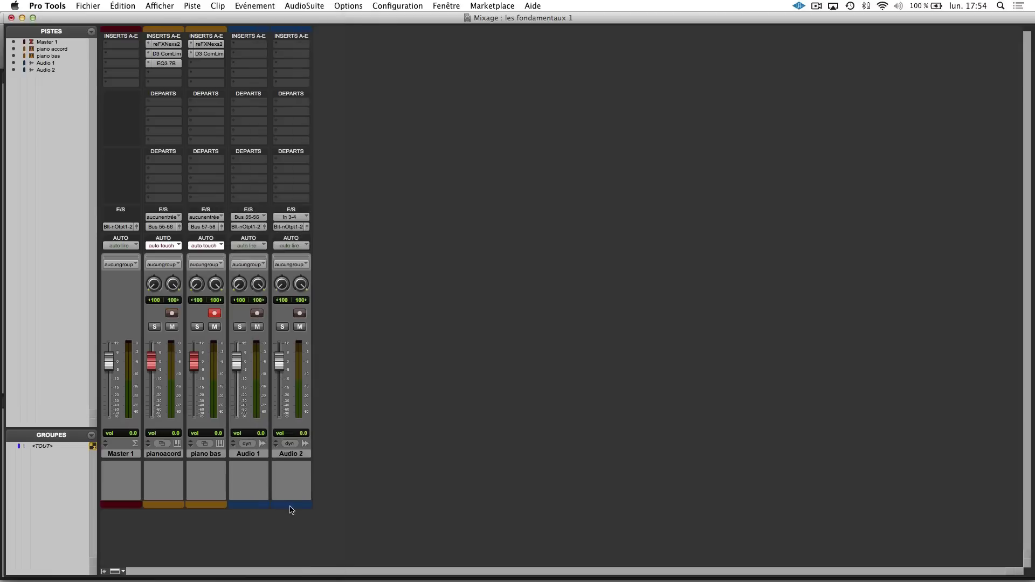
click(291, 217)
mouse_move(297, 226)
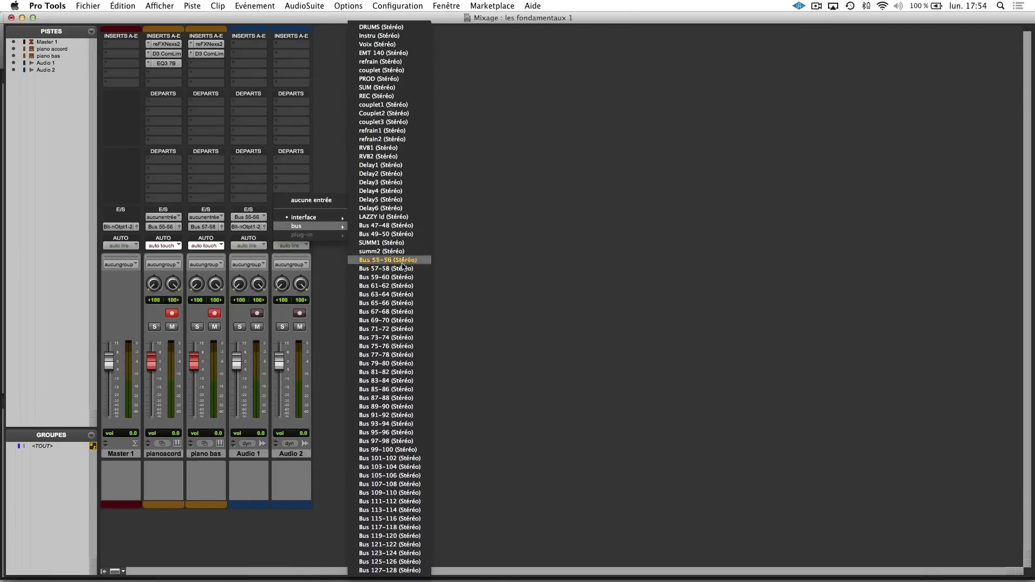
click(386, 269)
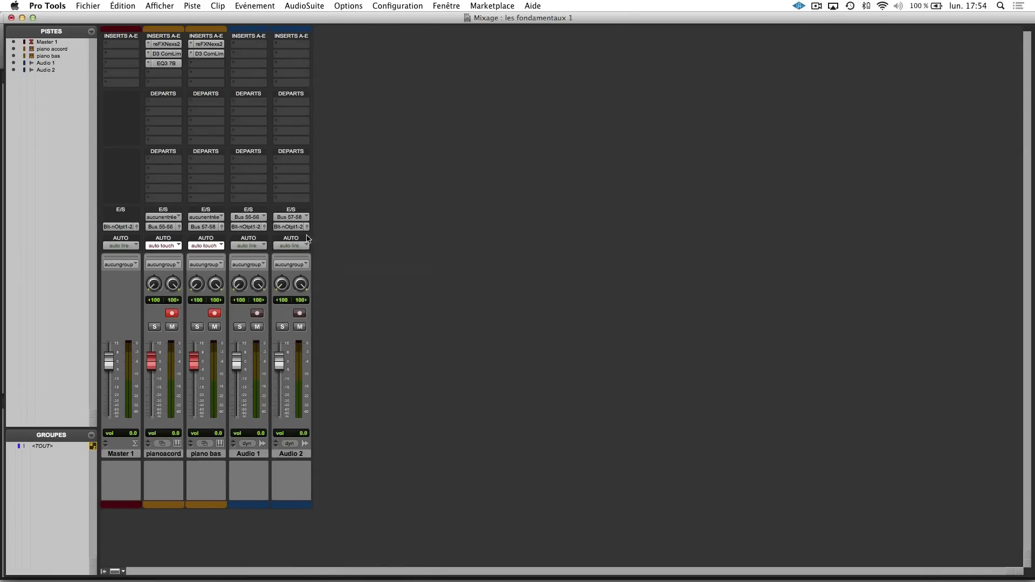
Arm Audio 1 and Audio 2 for recording and disarm the piano bas and piano accord tracks.
click(257, 313)
click(300, 313)
click(214, 313)
click(172, 313)
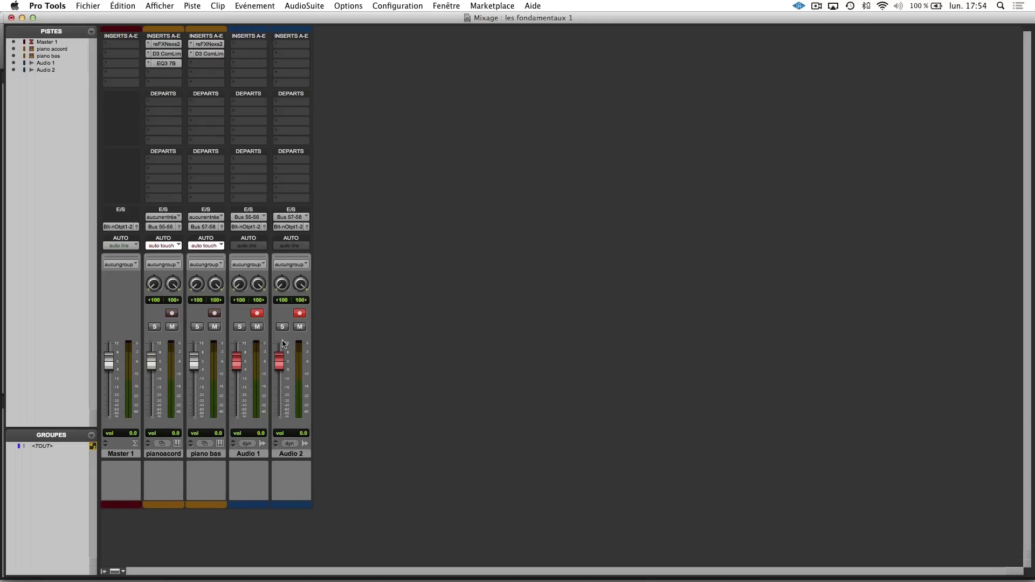
Rename Bus 55-56, used as Audio 1's input, to audio1.
right_click(244, 217)
click(271, 235)
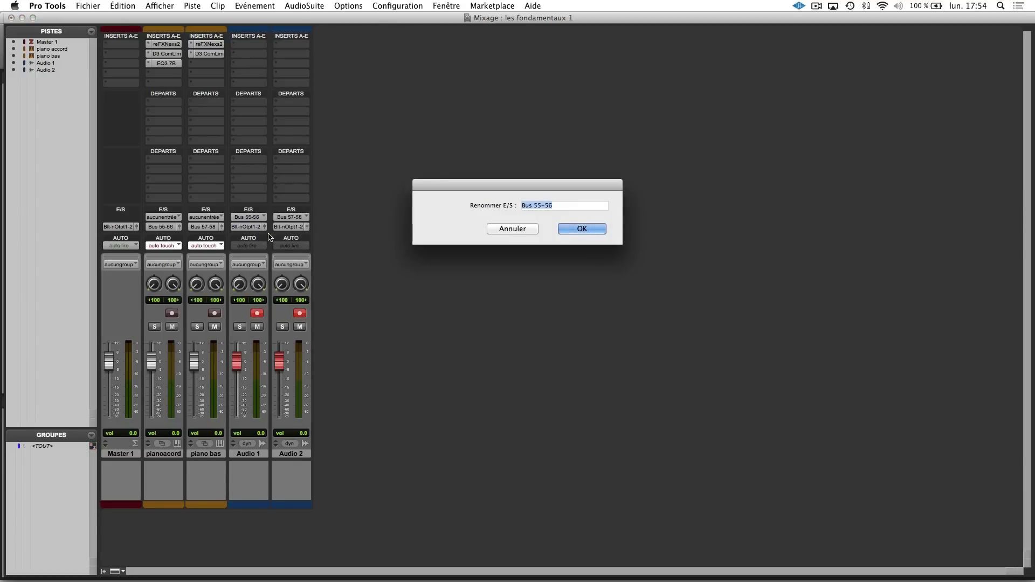
text(piaste)
key(BackSpace)
key(BackSpace)
key(BackSpace)
key(BackSpace)
key(BackSpace)
key(BackSpace)
text(audio1)
key(Return)
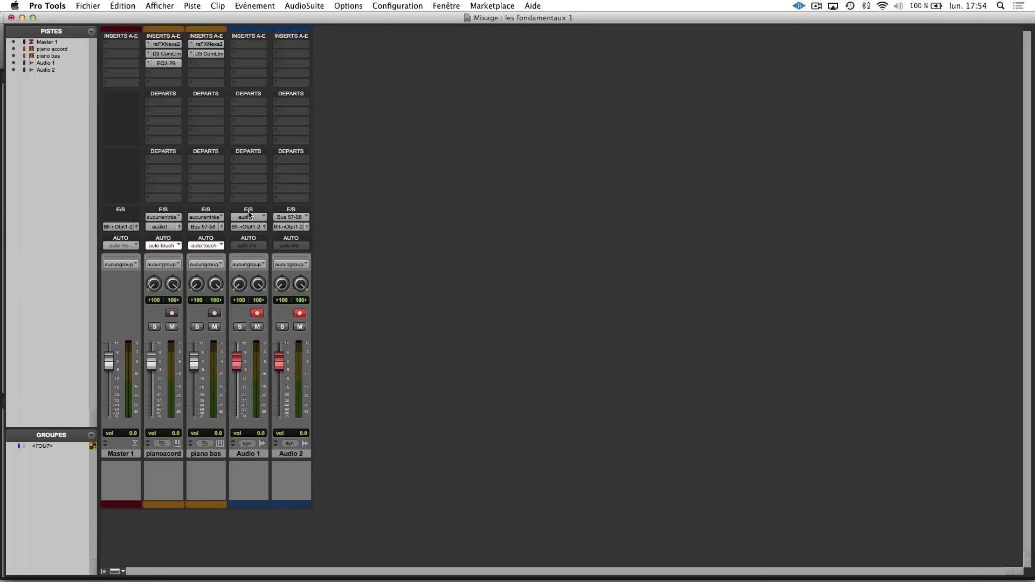
click(207, 227)
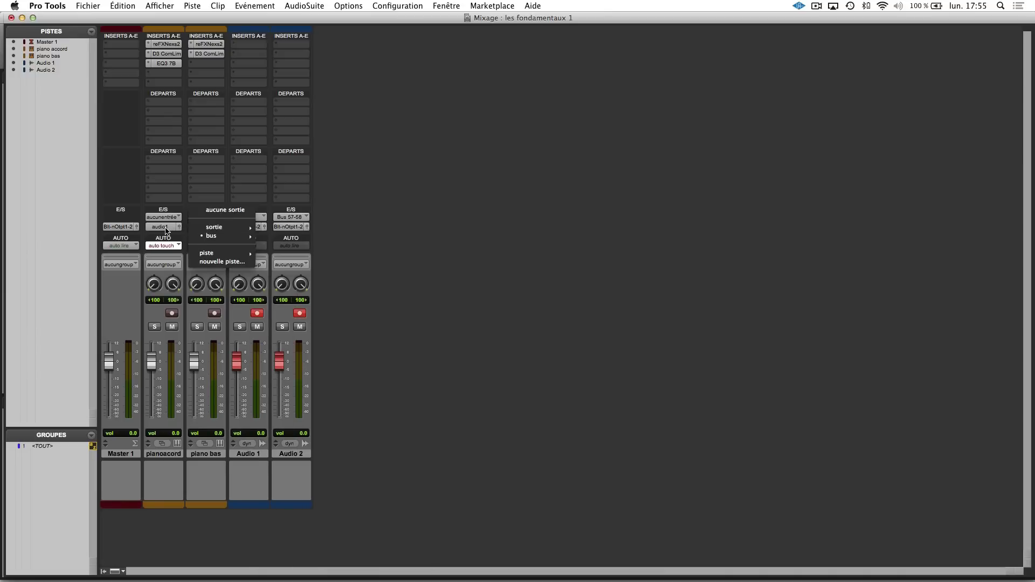
click(176, 229)
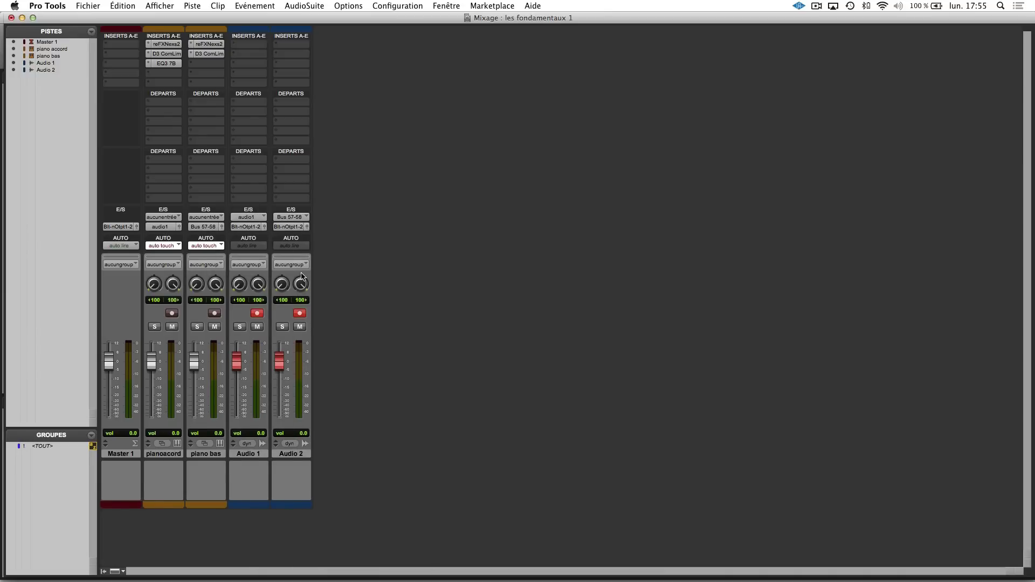
In the Edit window, hide the toolbar's transport controls and open the floating Transport window instead.
key(super+equal)
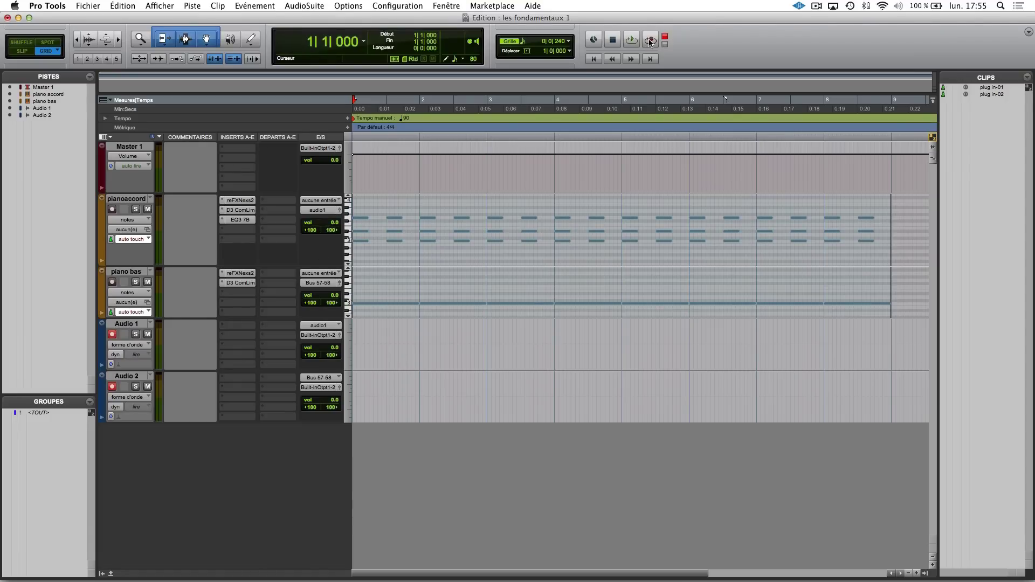
right_click(683, 43)
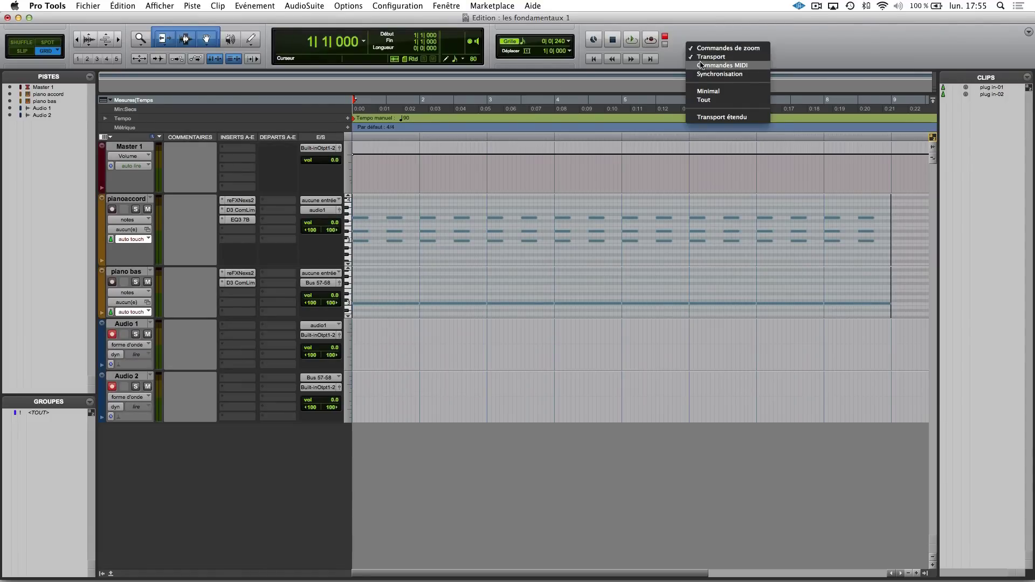
click(685, 44)
right_click(696, 41)
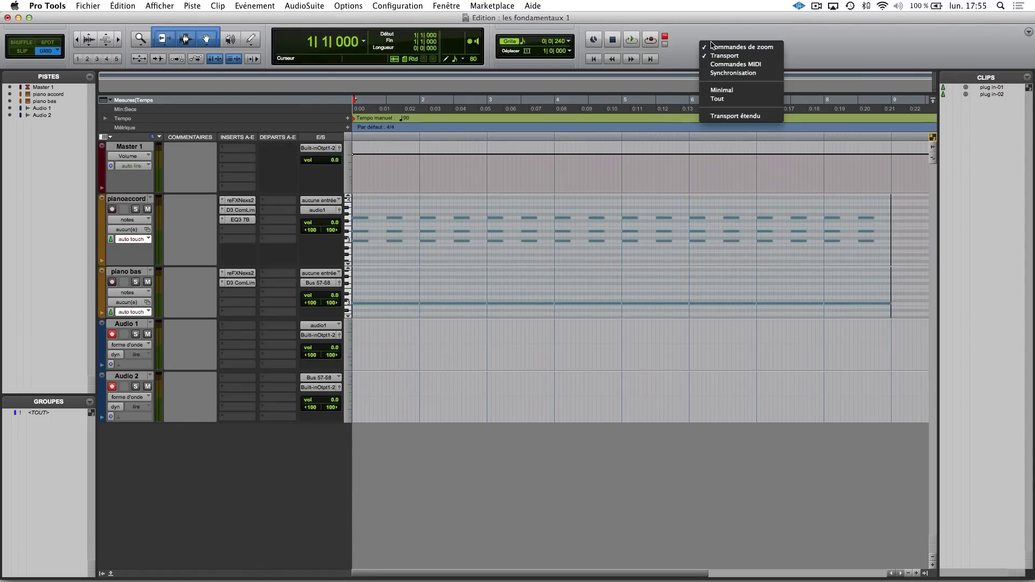
click(711, 60)
right_click(635, 50)
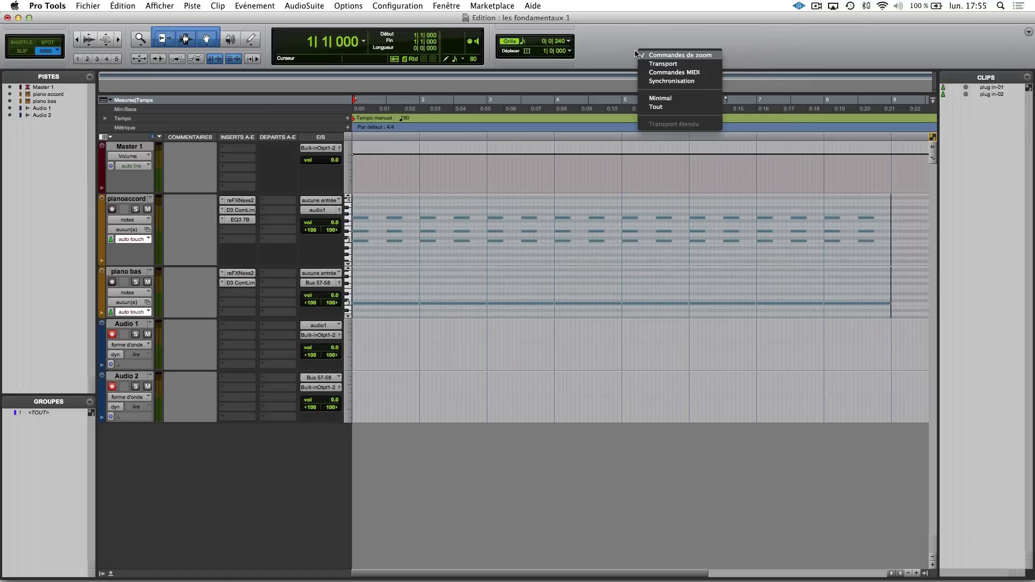
click(650, 64)
right_click(708, 50)
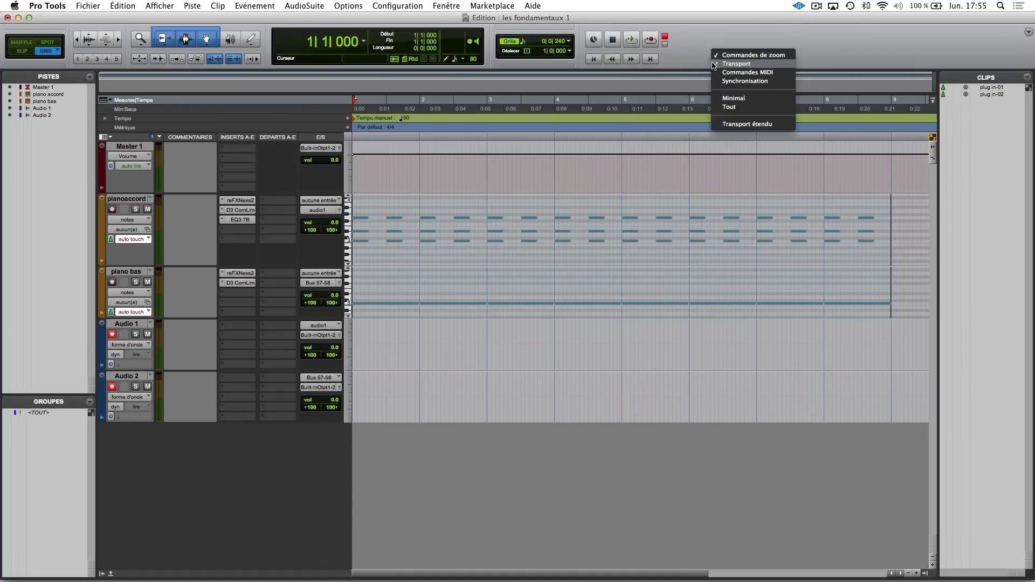
click(715, 64)
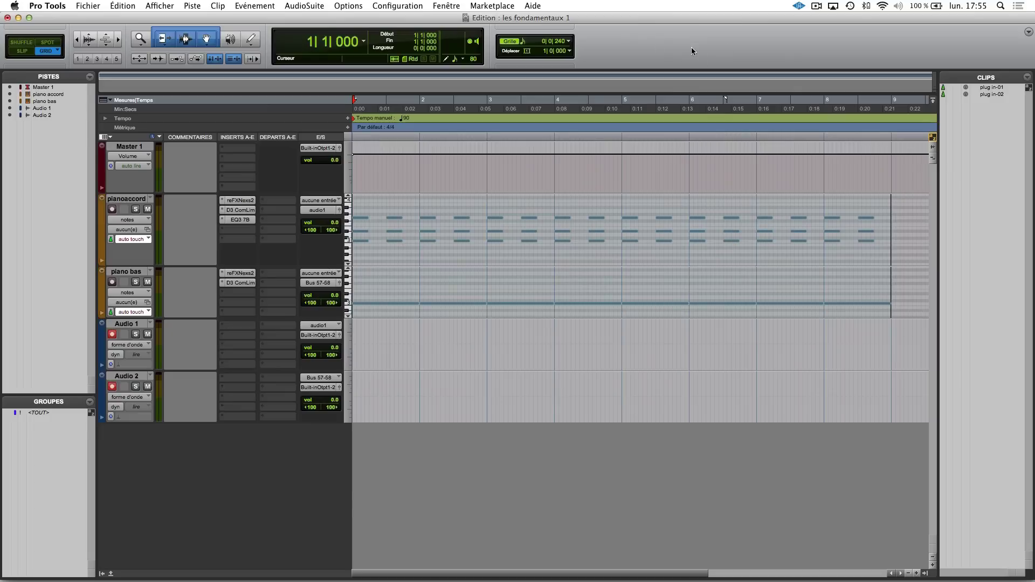
click(458, 7)
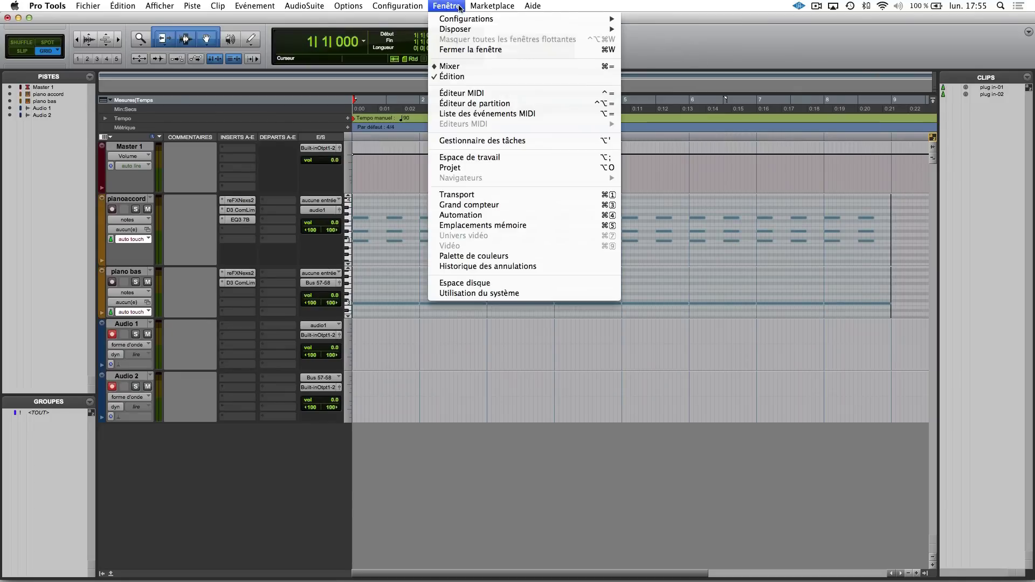
click(533, 195)
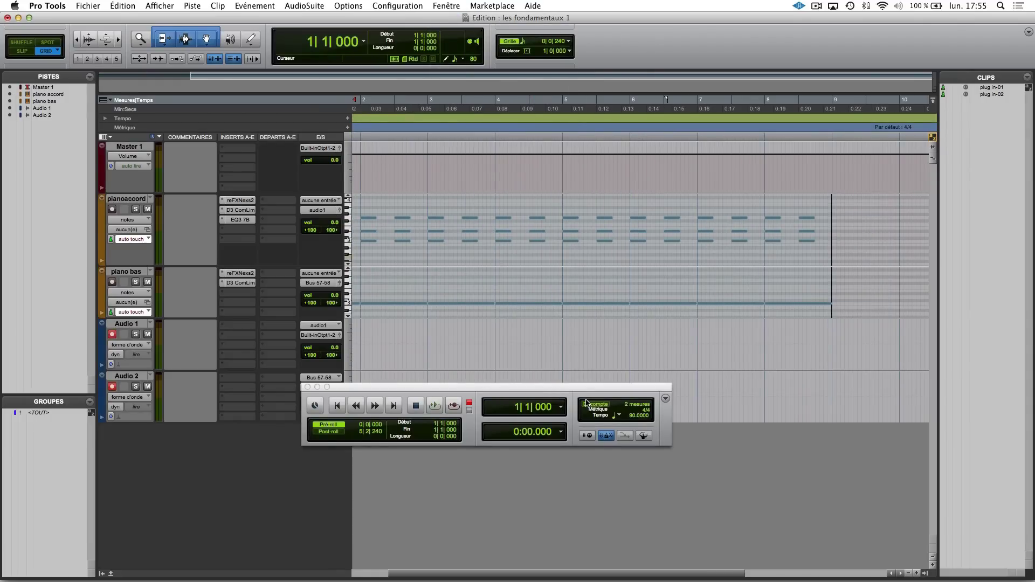
Record the armed Audio 1 and Audio 2 tracks from the session start until both MIDI parts have ended, then stop.
click(446, 407)
click(435, 406)
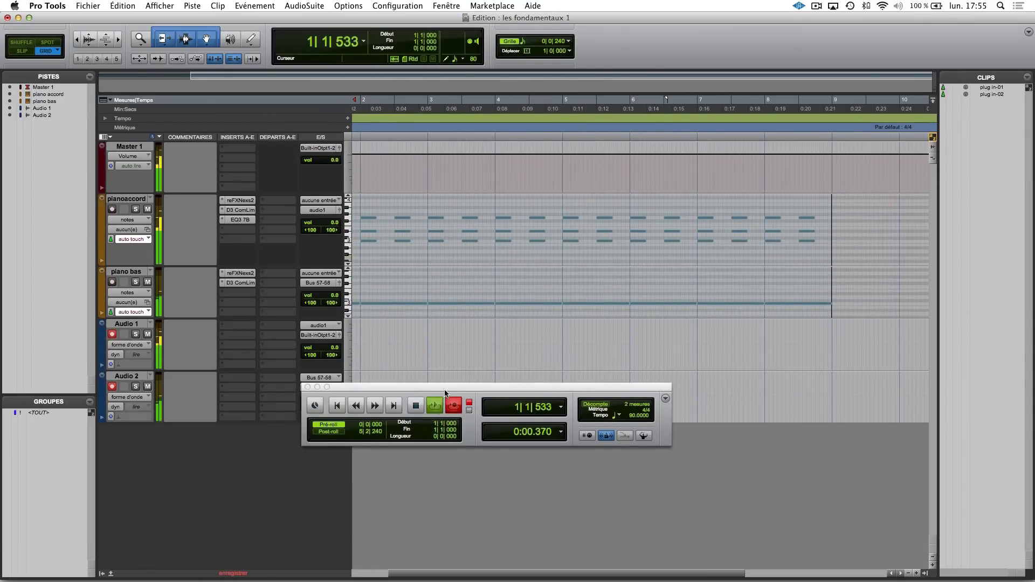
drag(444, 386, 620, 460)
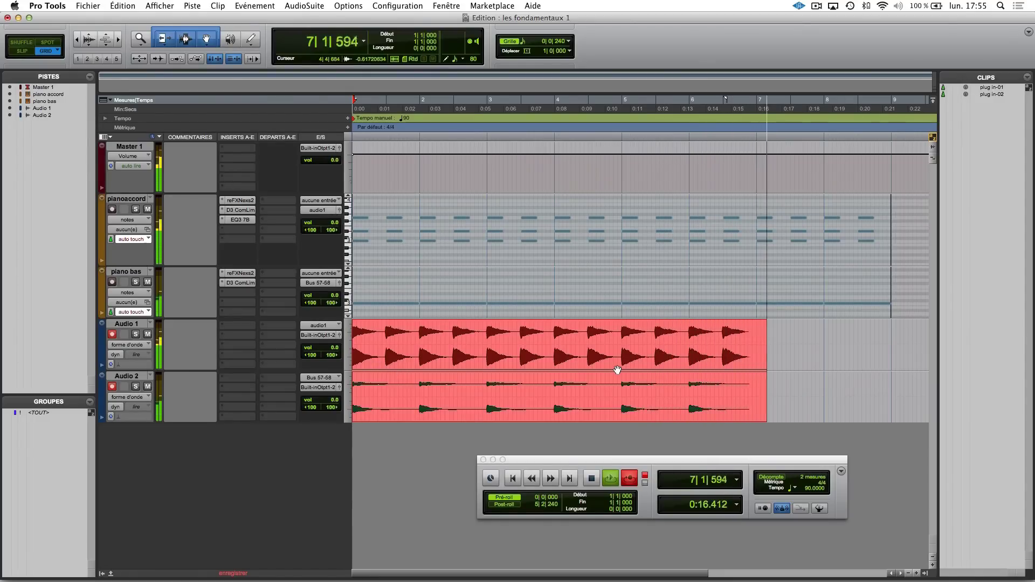
key(r)
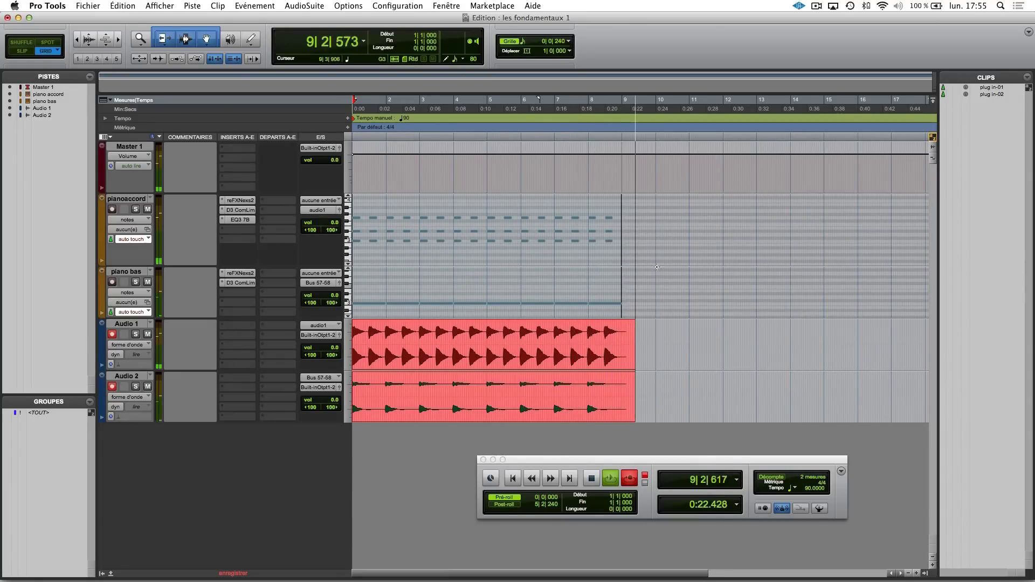
key(space)
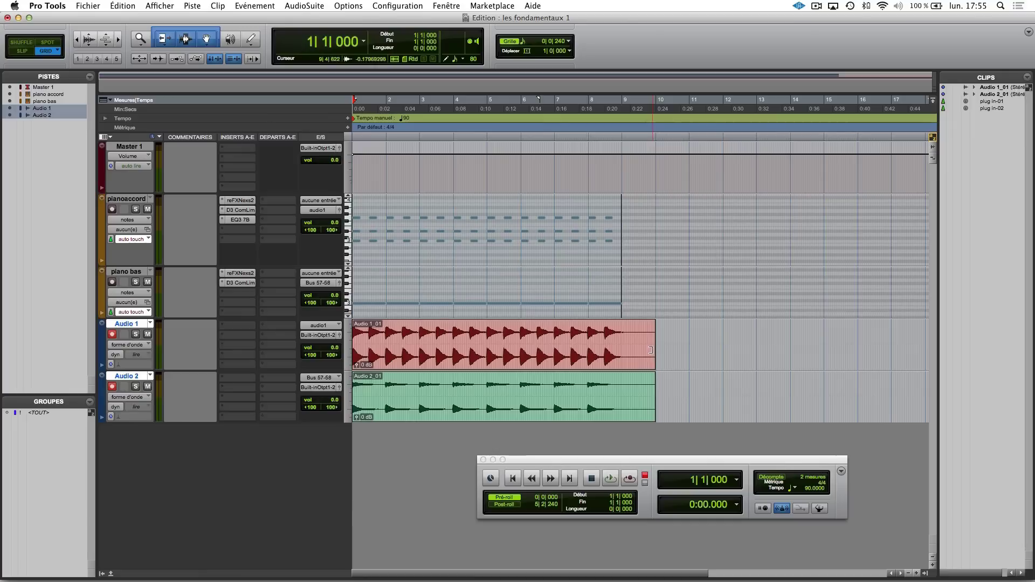
Try trimming the Audio 1 clip's end to 9|3|720 and its start to 4|2|480, and undo the start trim.
click(652, 355)
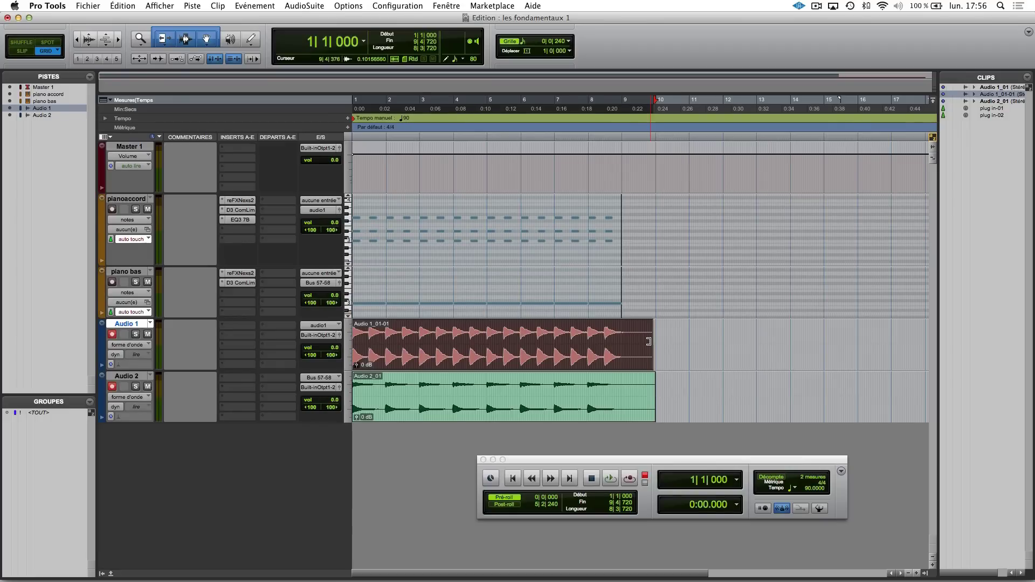
mouse_move(649, 341)
mouse_down()
mouse_move(625, 342)
mouse_move(643, 341)
mouse_up()
drag(358, 339, 468, 343)
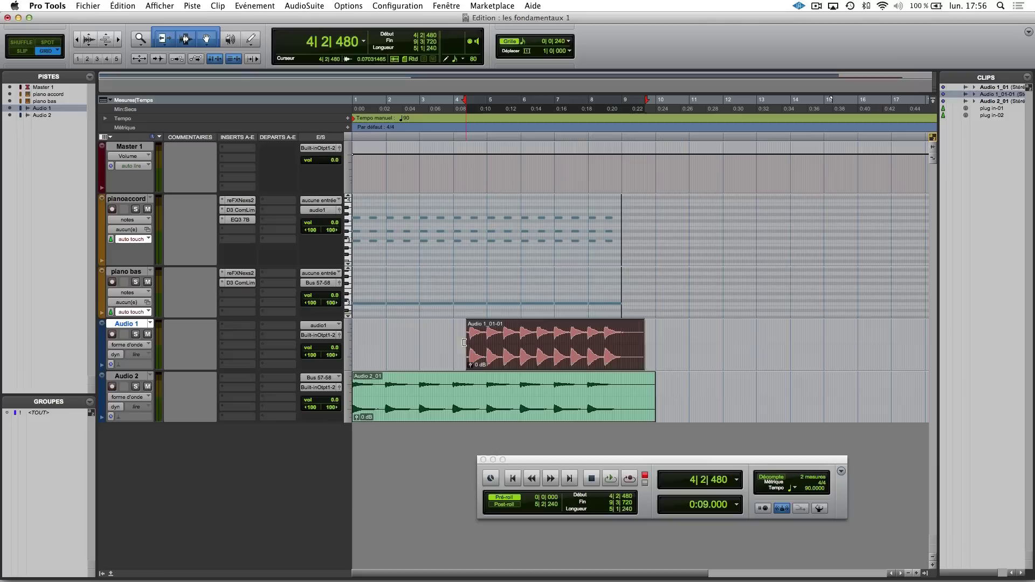
key(super+z)
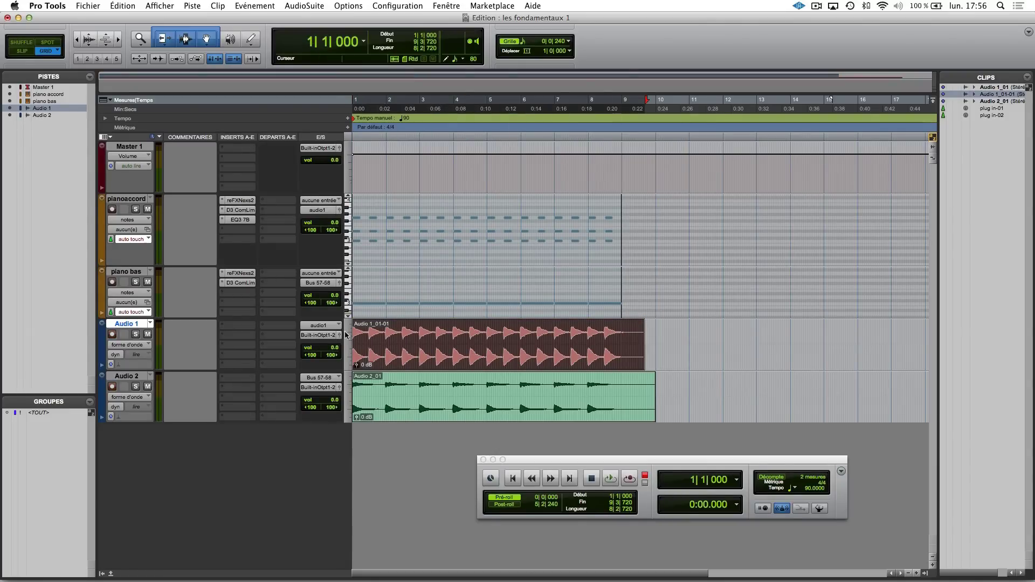
drag(357, 339, 316, 343)
Trim the Audio 1 clip's end to just past bar 9 and separate the clip at 9|1|000.
drag(642, 345, 623, 345)
click(621, 395)
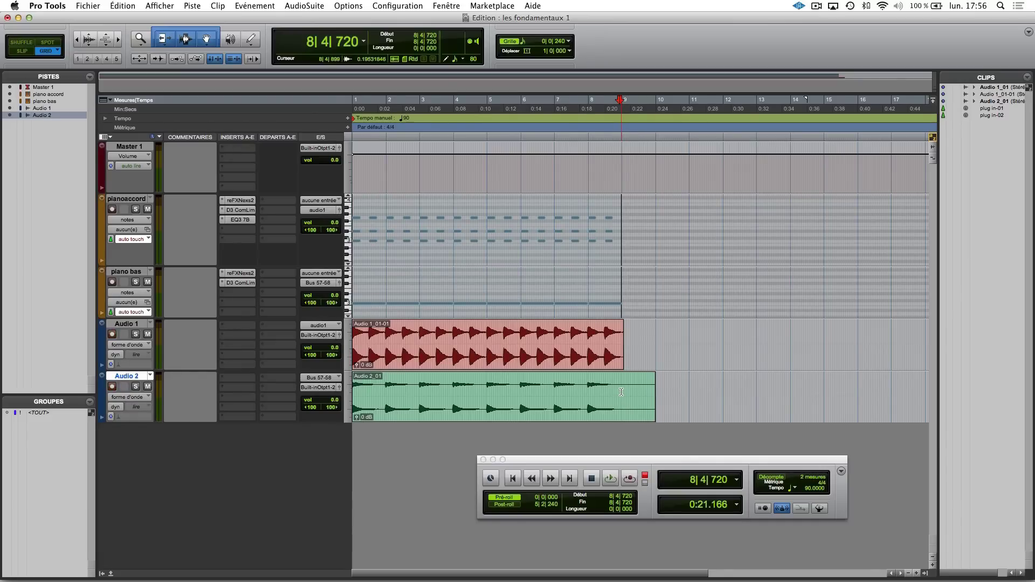
key(t)
click(644, 390)
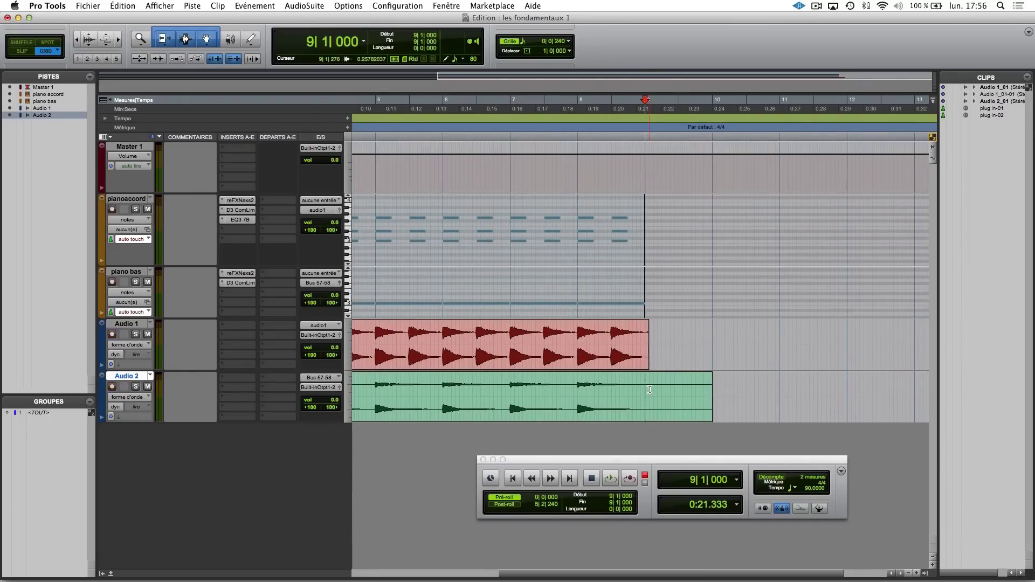
key(t)
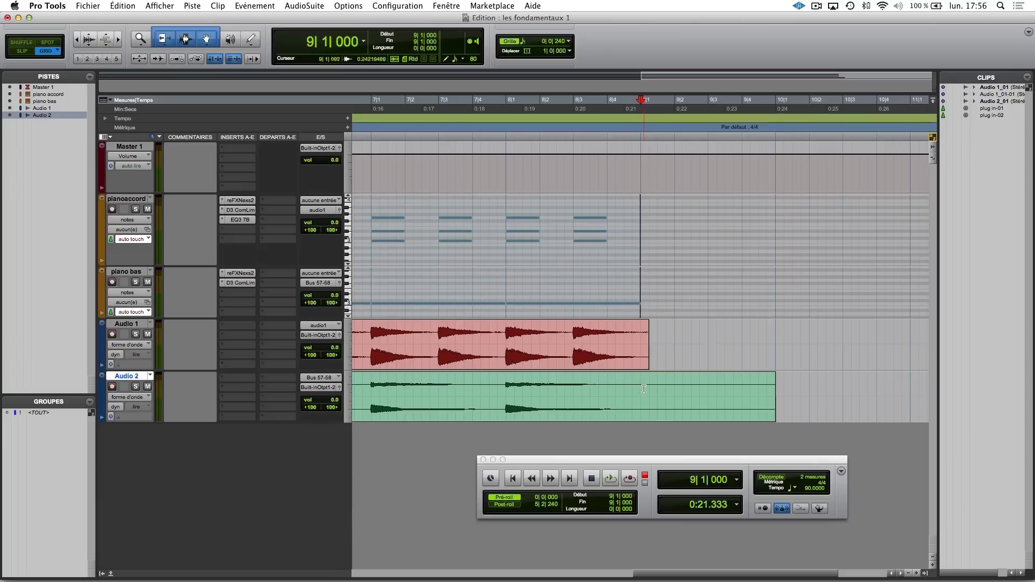
click(641, 336)
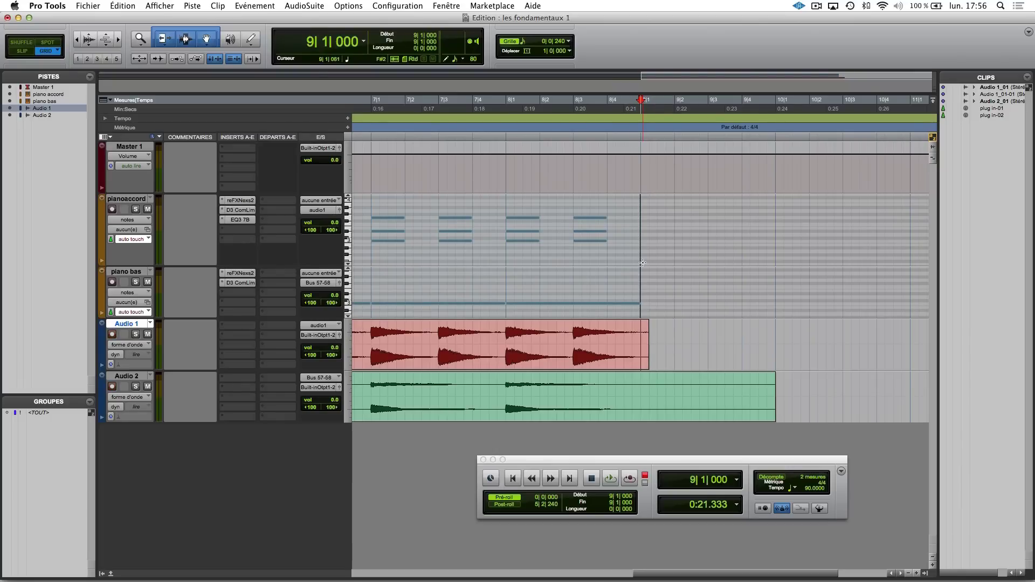
key(super+e)
click(173, 6)
click(154, 7)
click(123, 7)
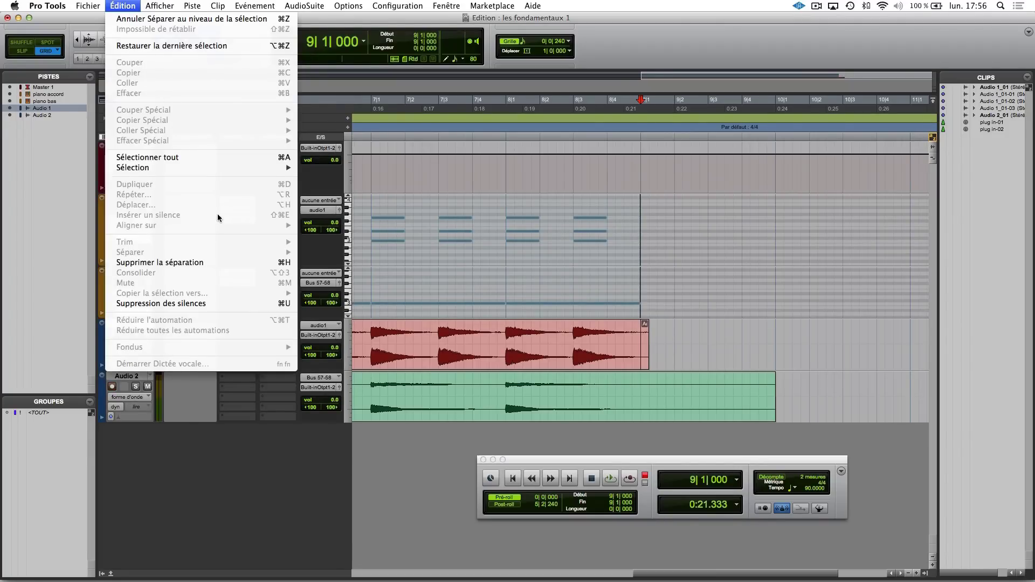
click(643, 355)
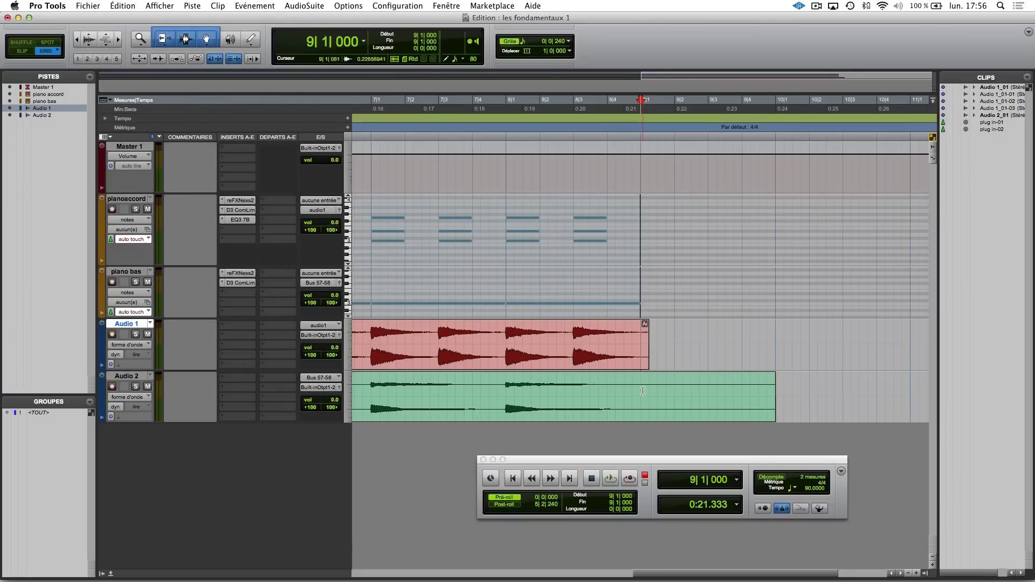
Separate the Audio 2 clip at 9|1|000.
click(643, 391)
key(super+e)
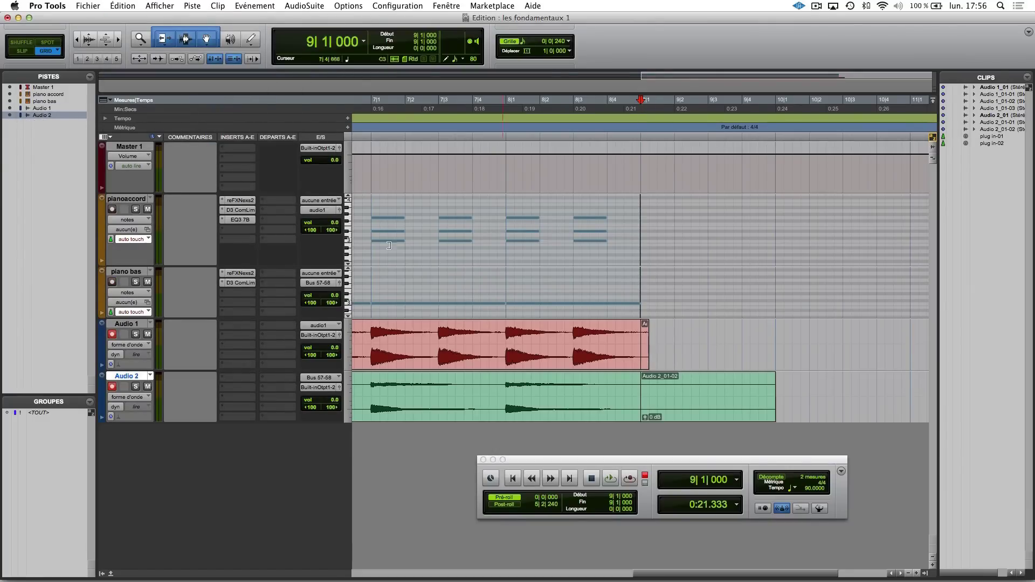
click(125, 6)
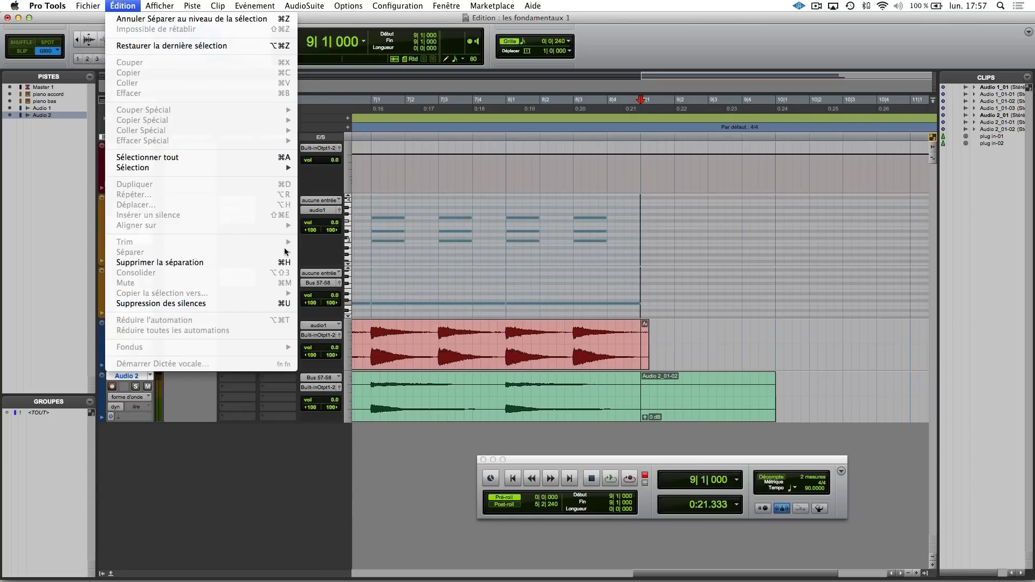
click(689, 324)
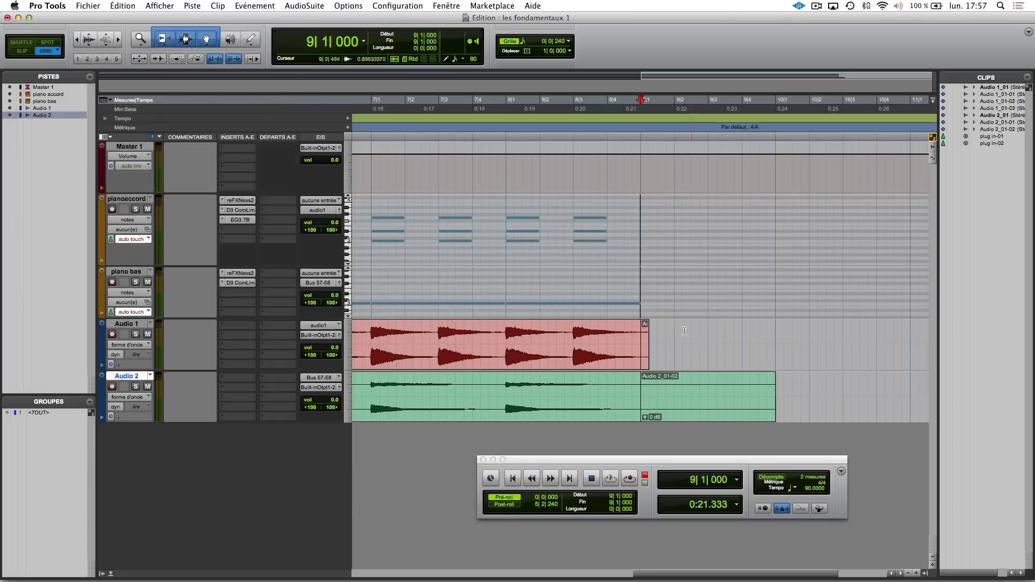
Delete the leftover clip pieces after 9|1|000 on Audio 1 and Audio 2.
click(648, 357)
key(Delete)
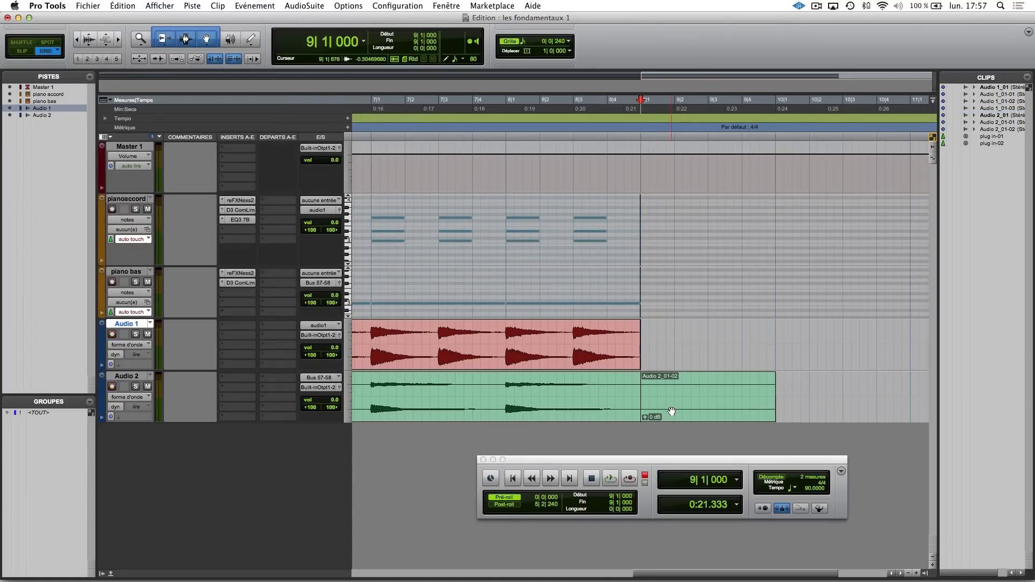
double_click(656, 391)
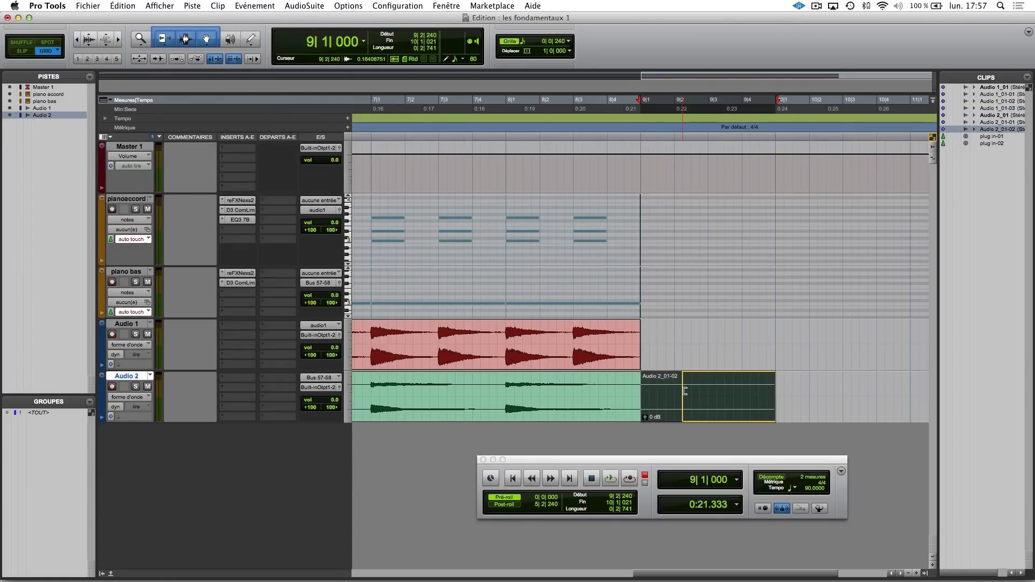
drag(657, 391, 648, 393)
click(657, 393)
click(664, 410)
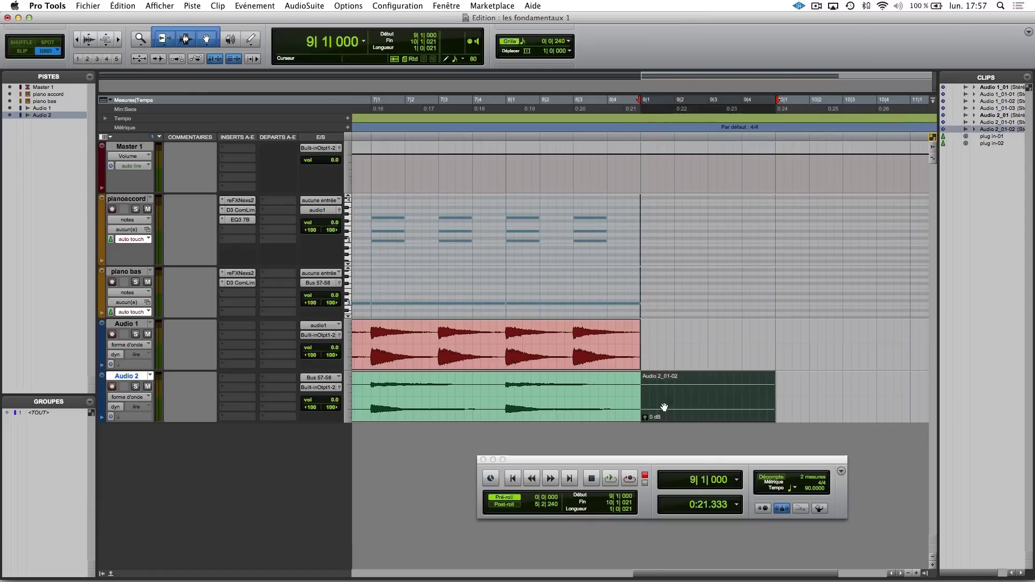
key(Delete)
Select the Audio 1 and Audio 2 tracks together and enlarge their track height.
key(Home)
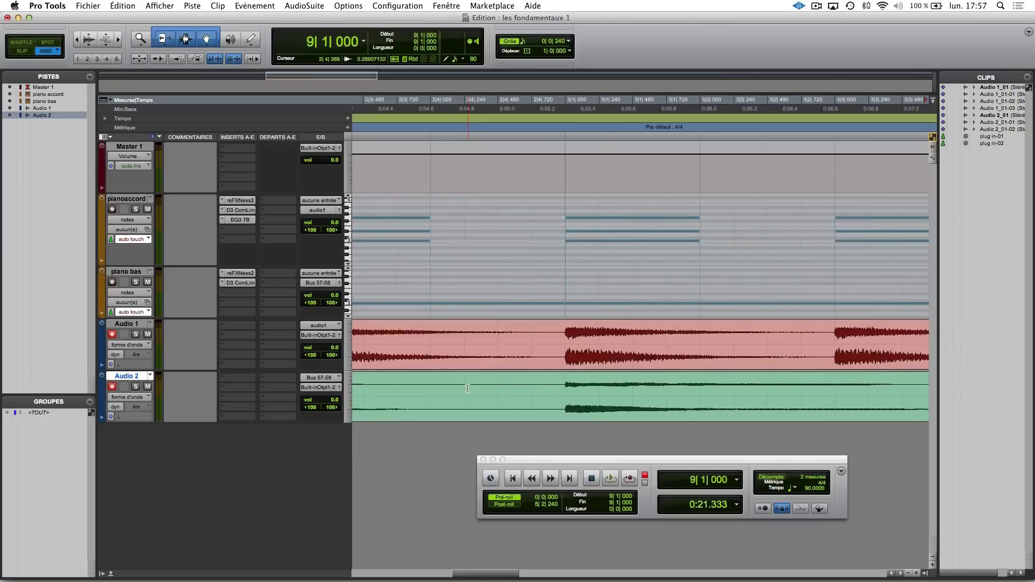
key(r)
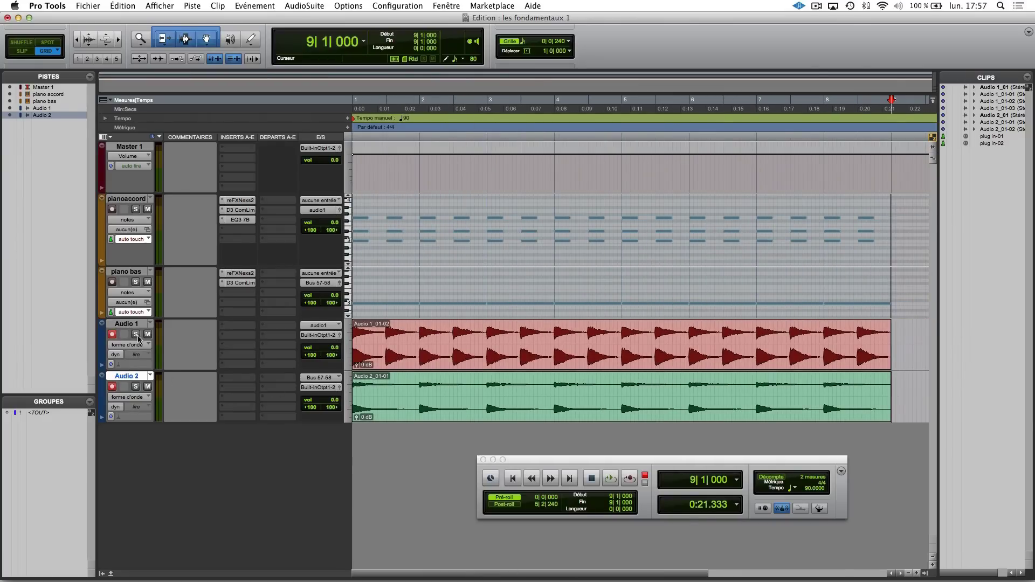
shift+click(127, 324)
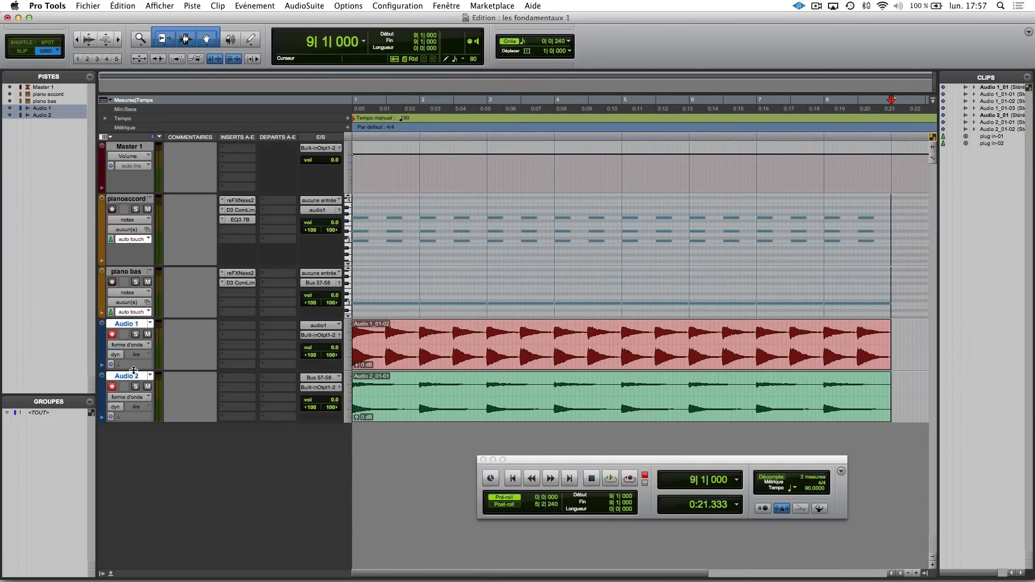
drag(133, 421, 139, 545)
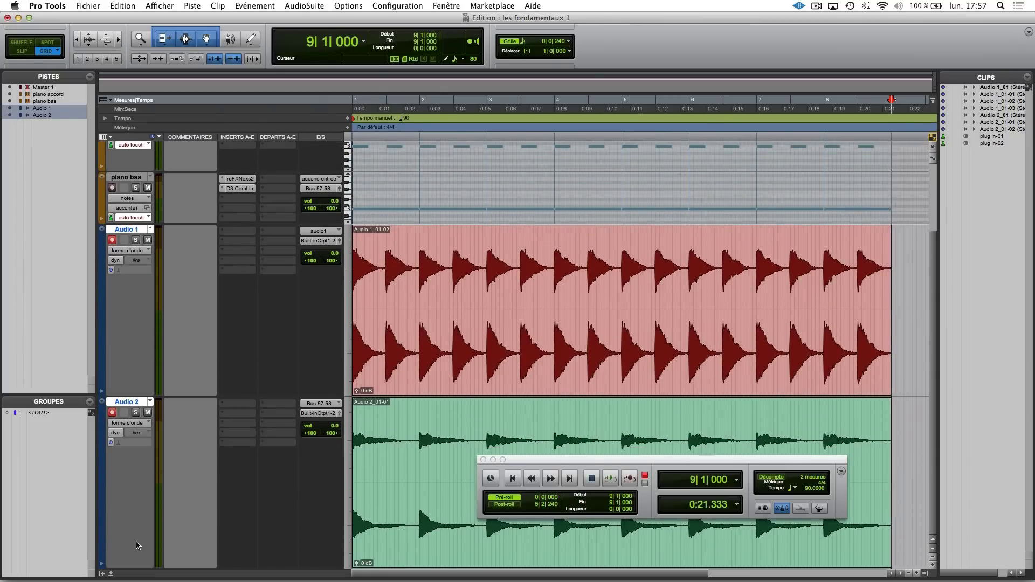
Fade out the end of the Audio 2 clip from 8|3|480 and play the passage from 8|1|240.
click(487, 430)
click(861, 419)
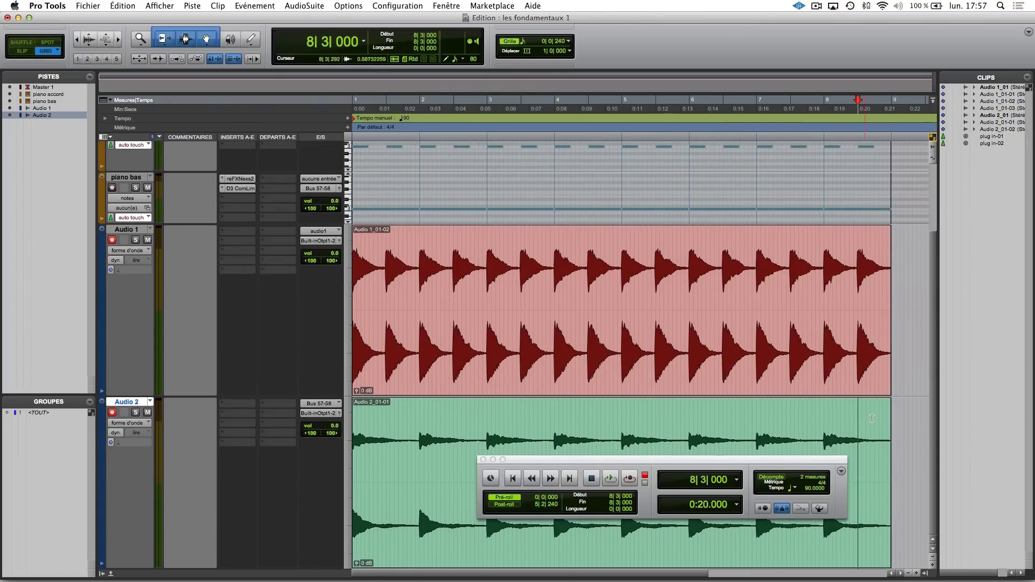
drag(887, 414, 867, 402)
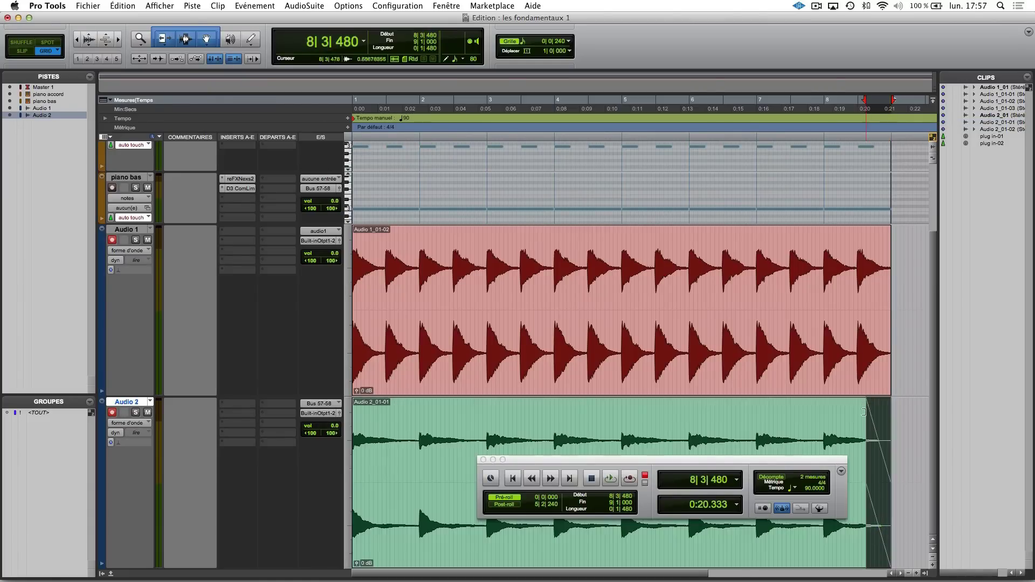
click(828, 429)
key(space)
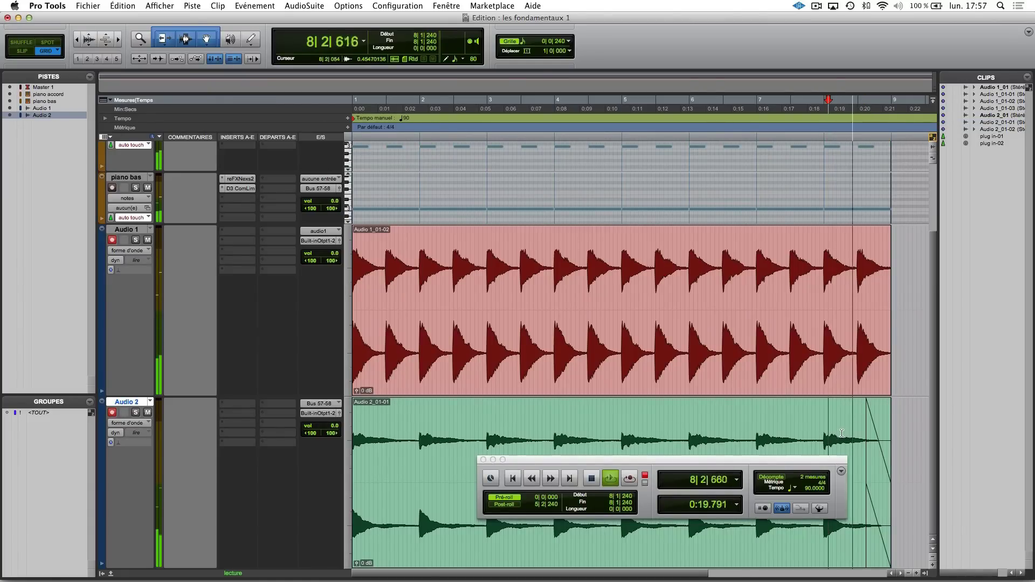
key(space)
Solo Audio 2 and audition the faded end of its clip.
click(136, 413)
click(857, 418)
key(space)
key(space)
key(space)
key(space)
Undo the fade-out at the end of the Audio 2 clip.
click(878, 476)
click(882, 489)
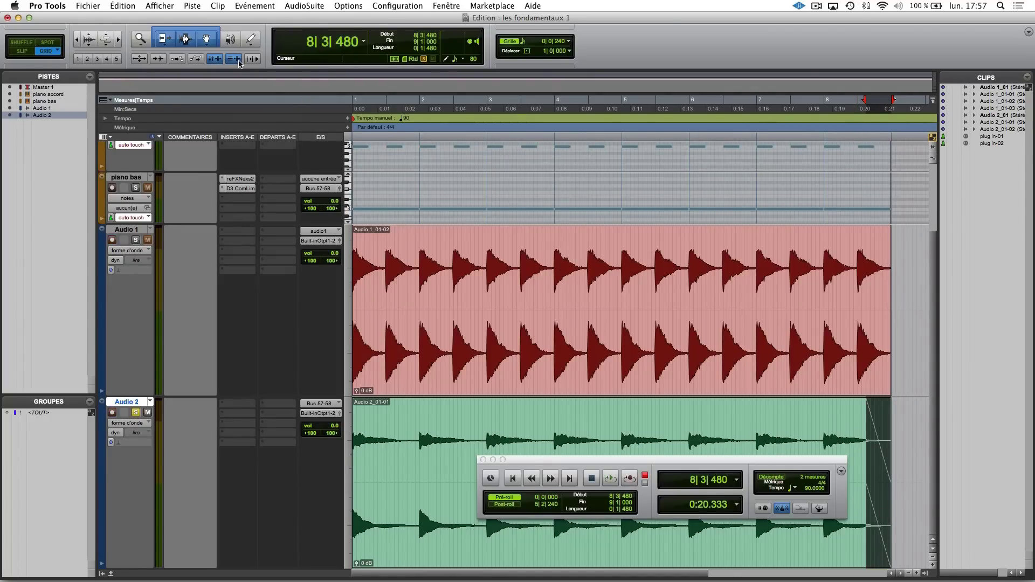
click(134, 6)
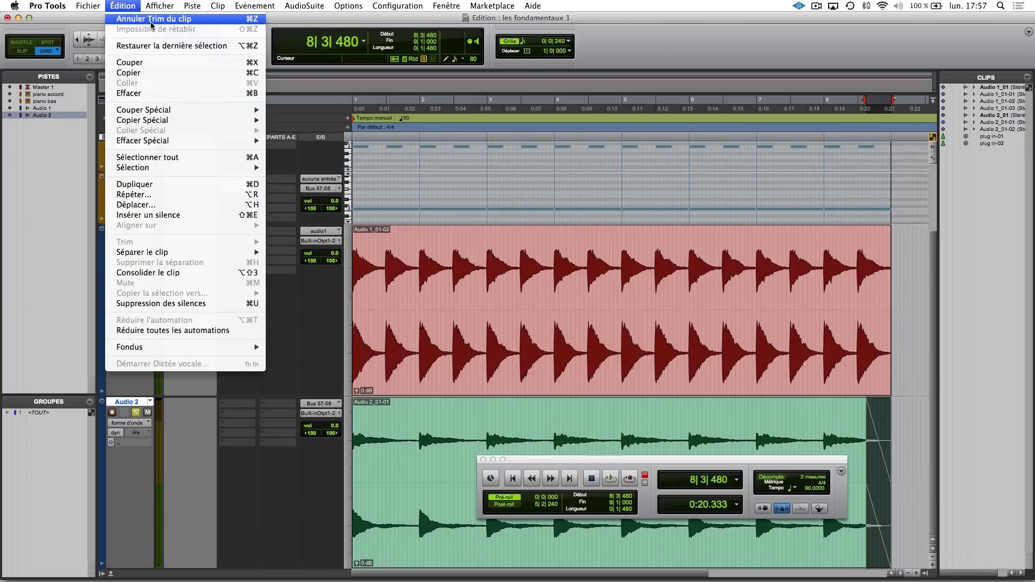
click(182, 19)
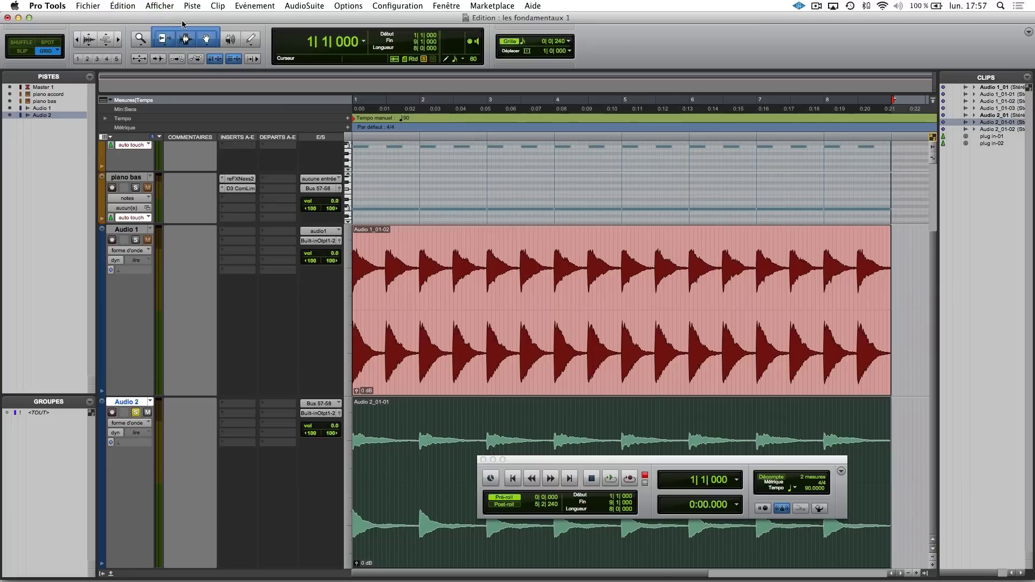
Fade the Audio 2 clip from the cursor at 8|3|480 to its end, and undo that fade.
click(865, 448)
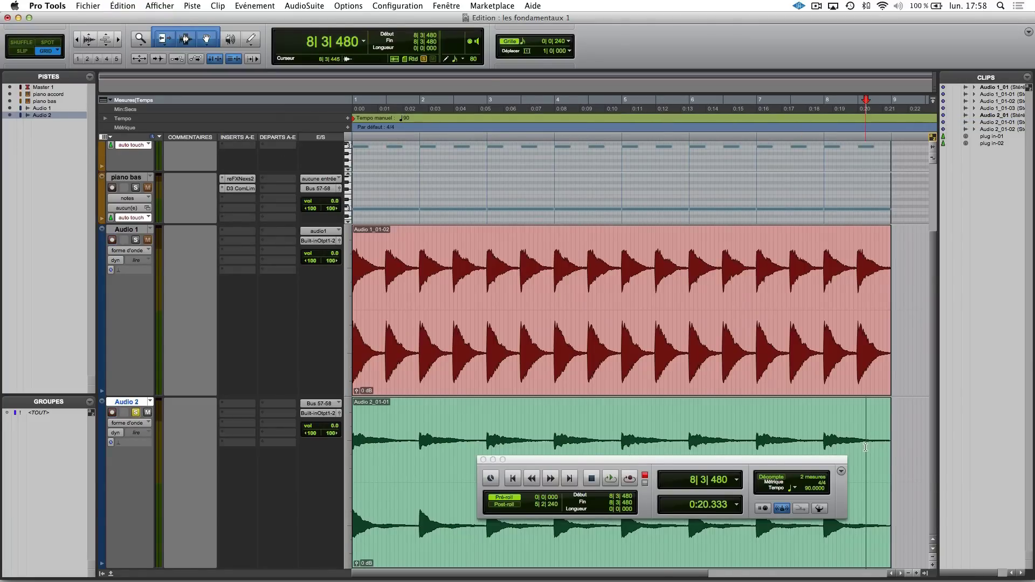
key(g)
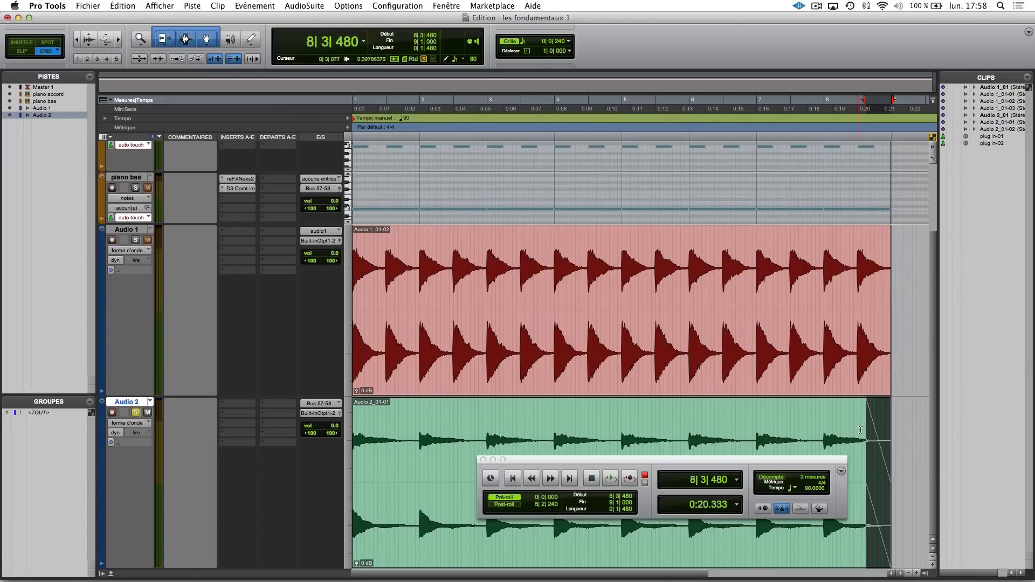
key(super+z)
click(871, 436)
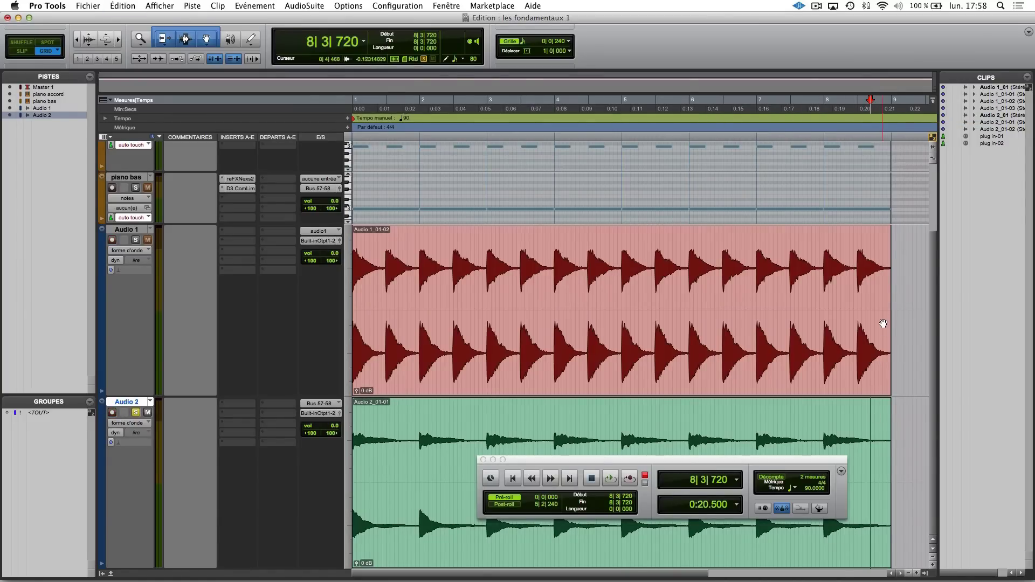
Separate the Audio 1 clip at 8|2|720 and mute the last piece.
click(853, 287)
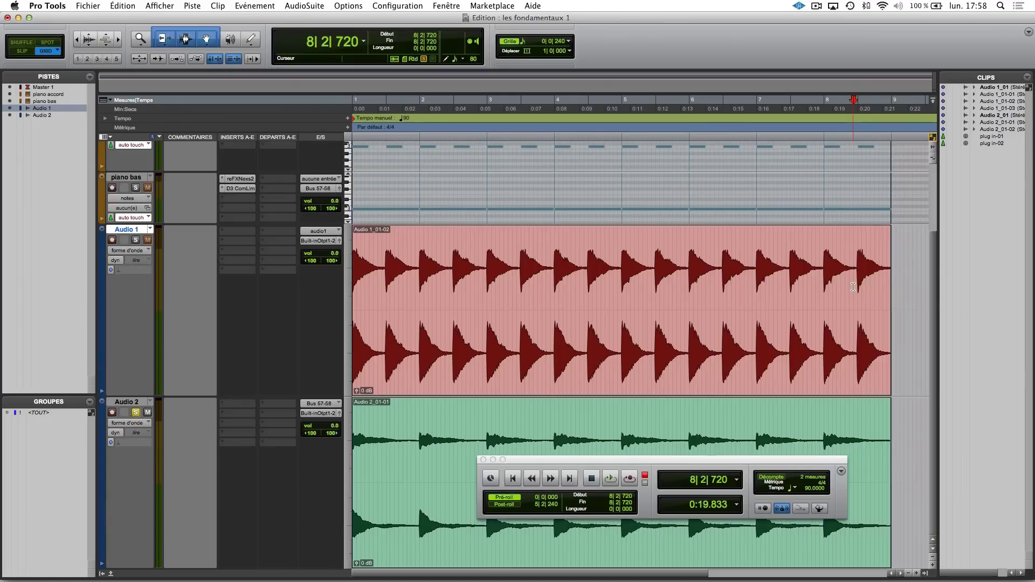
key(super+e)
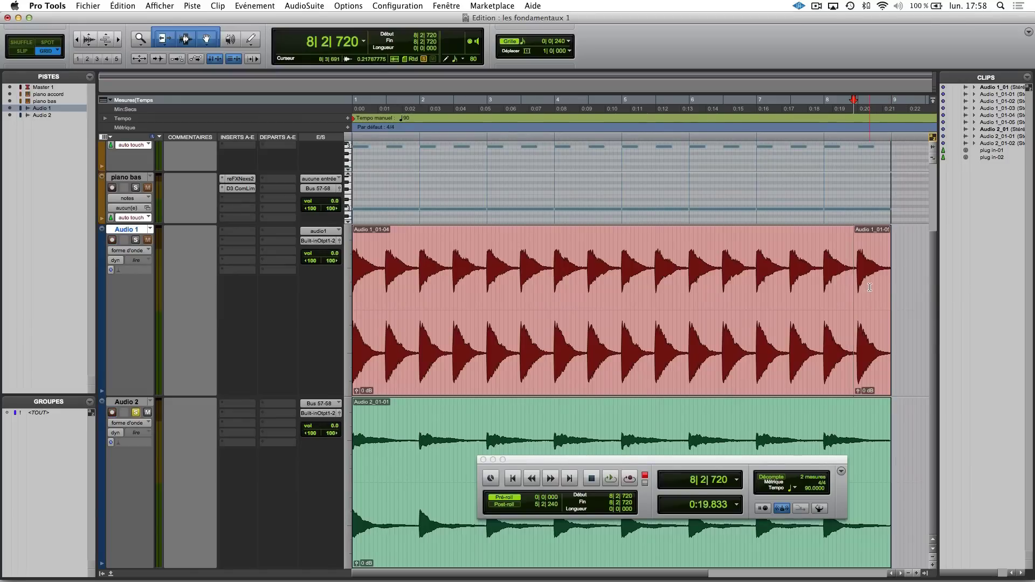
click(875, 325)
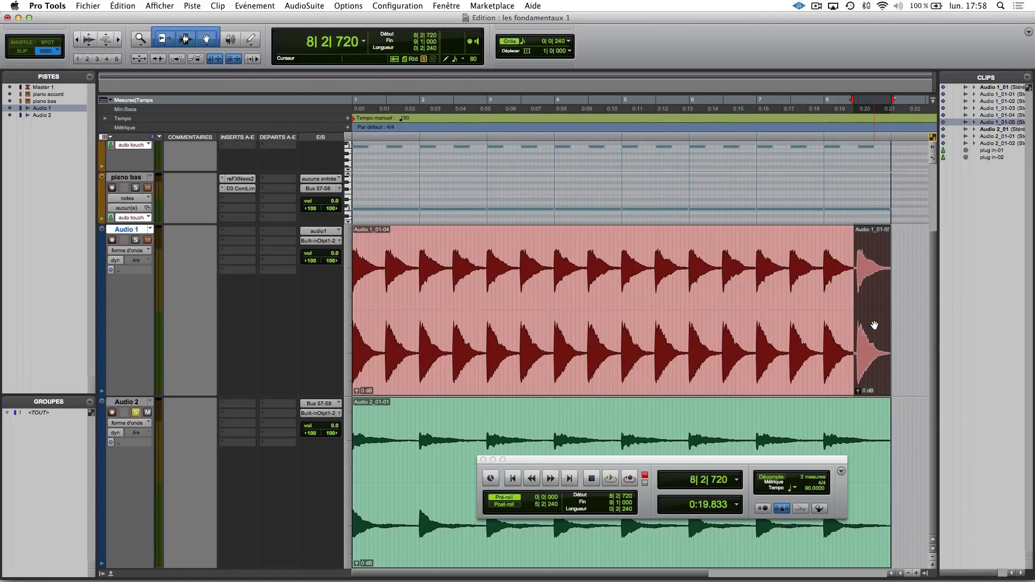
Play the session from 7|4|480 past the muted piece of Audio 1, then stop.
click(837, 281)
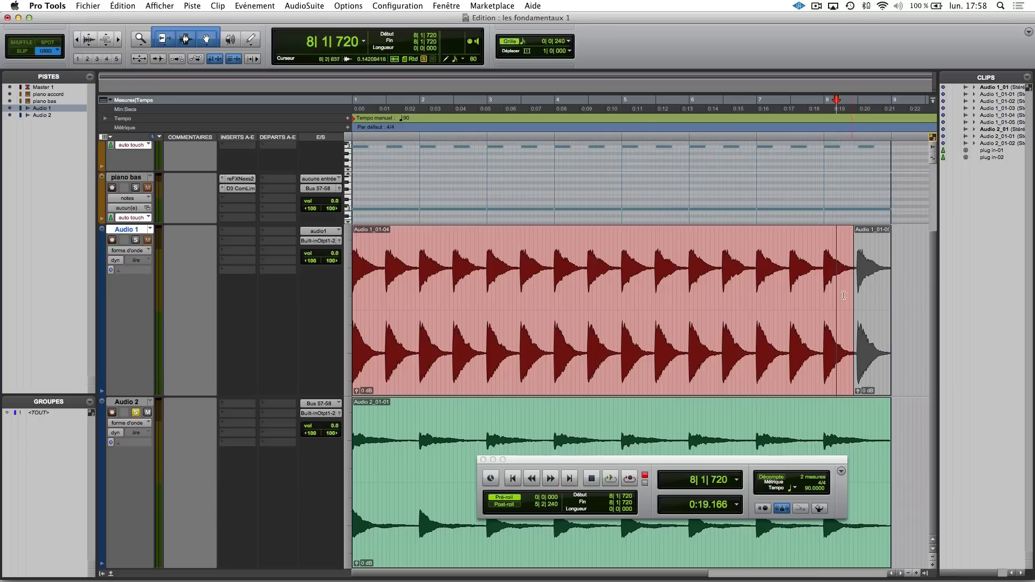
click(816, 295)
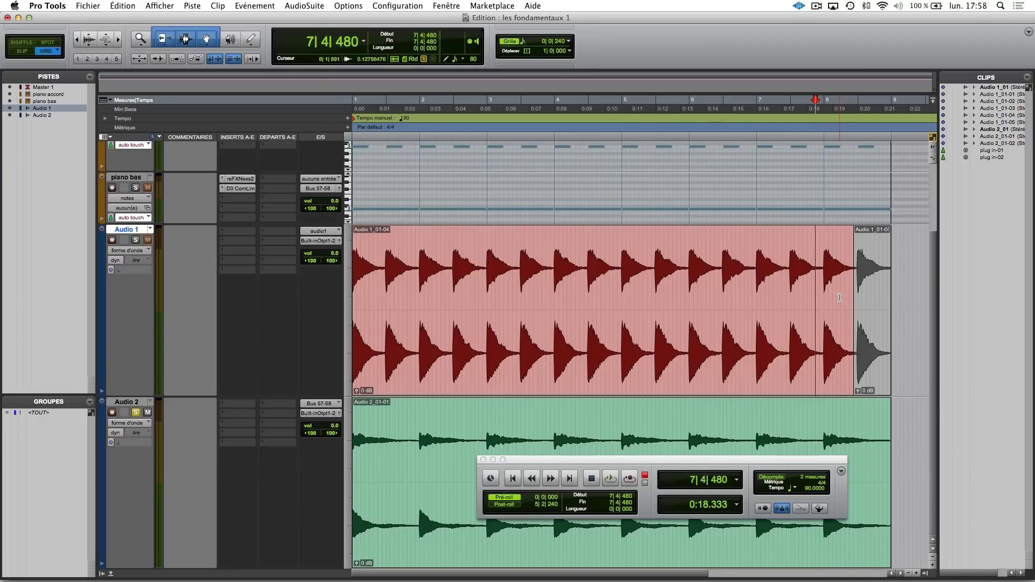
key(space)
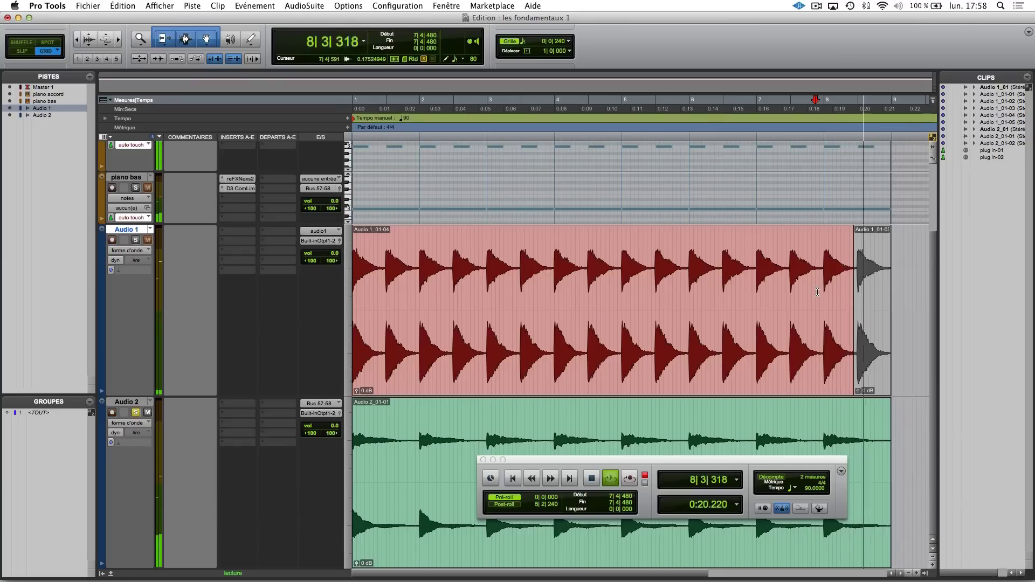
key(space)
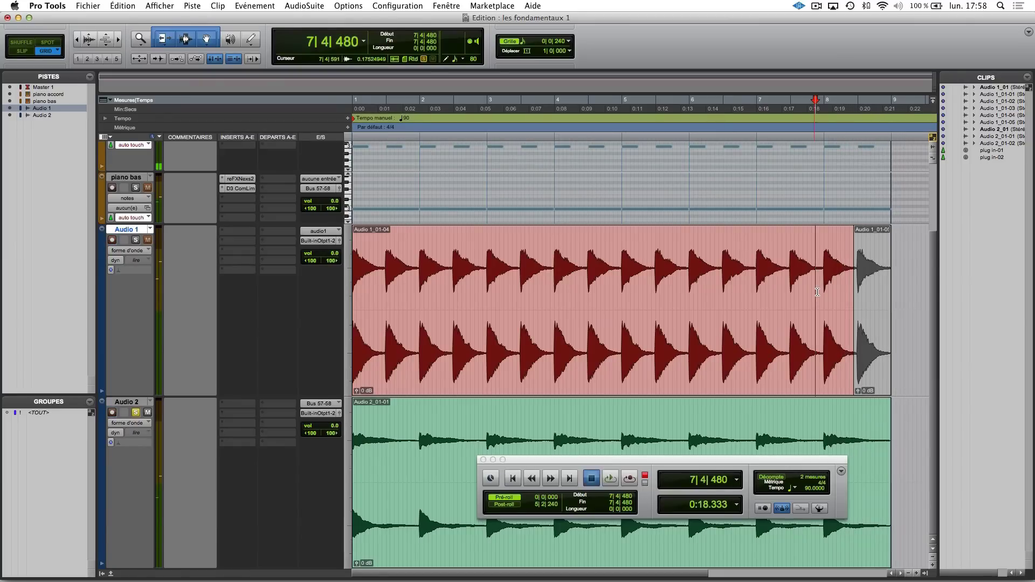
Unmute the last clip piece on Audio 1.
click(864, 330)
scroll(869, 333, right, 2)
key(super+m)
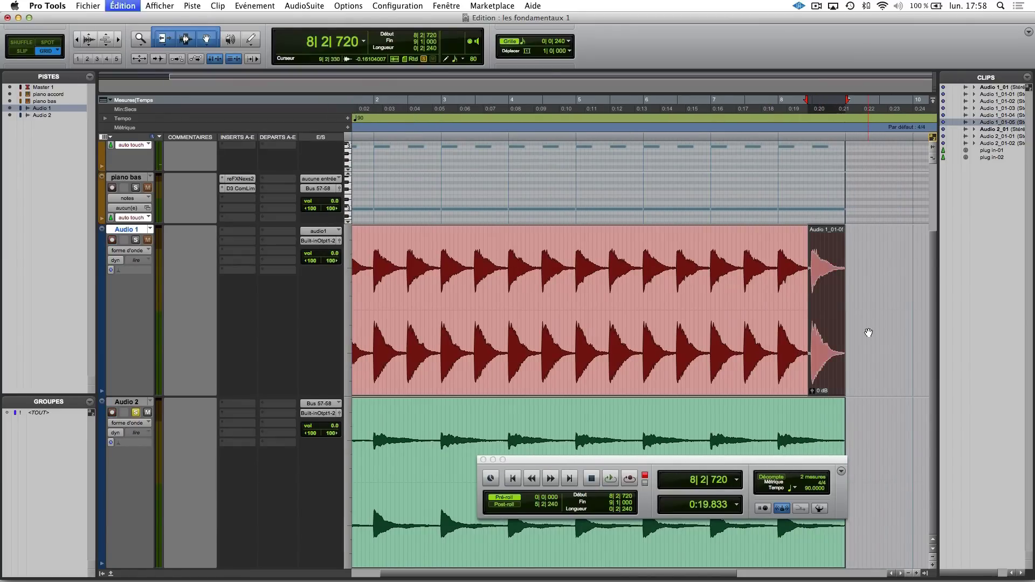
click(776, 293)
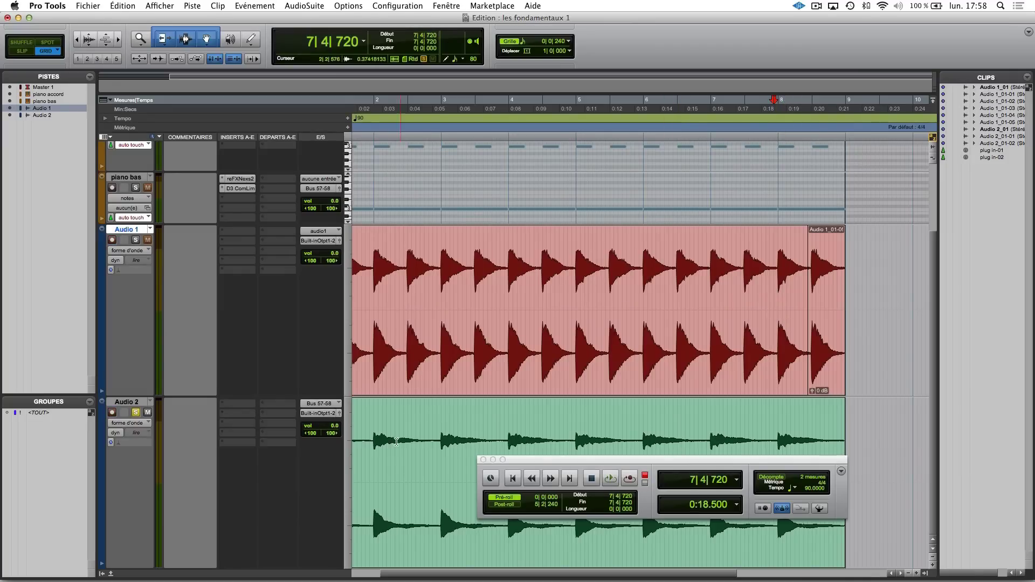
Close the floating Transport window and place the edit cursor at 7|4|720 on Audio 1.
click(483, 459)
click(814, 327)
click(778, 322)
click(774, 286)
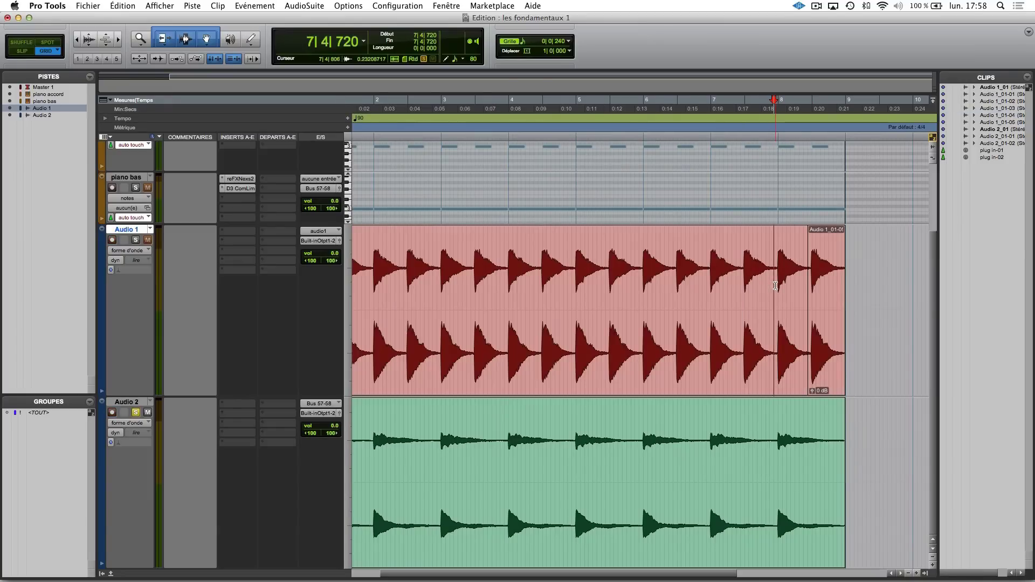
Separate the Audio 1 clip at 7|4|720 and consolidate its last two pieces into one clip.
key(super+e)
click(820, 328)
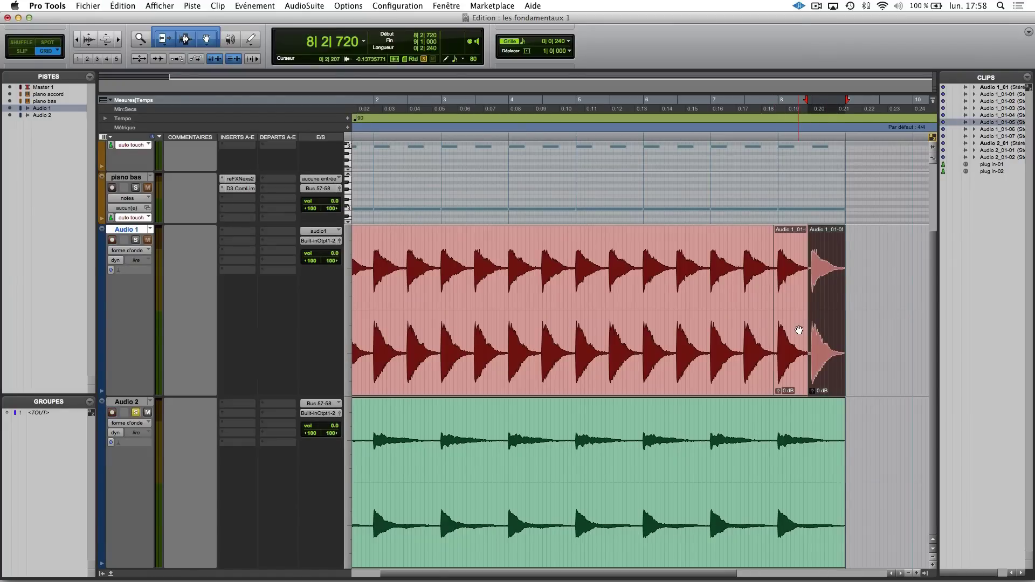
click(799, 330)
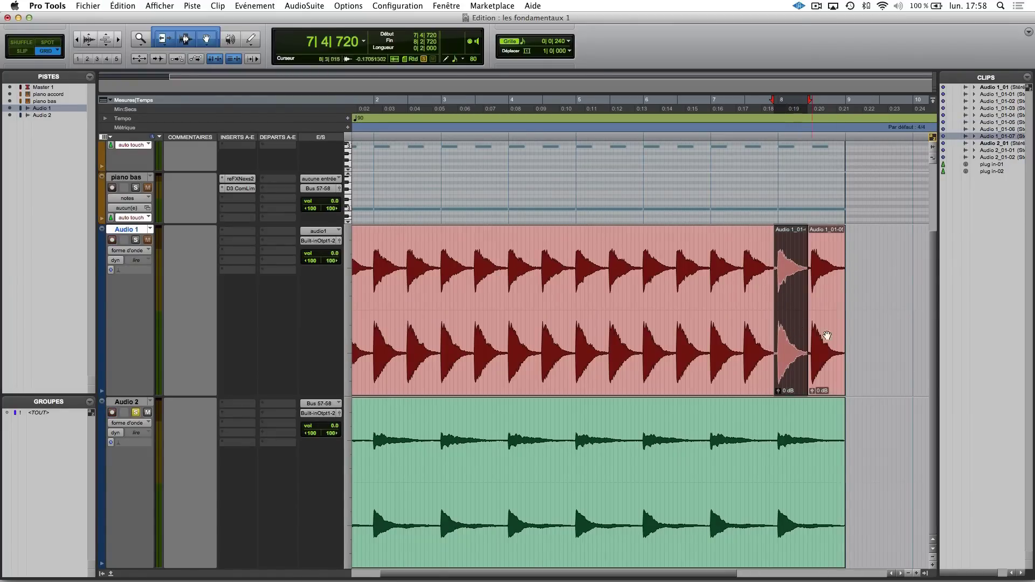
shift+click(833, 354)
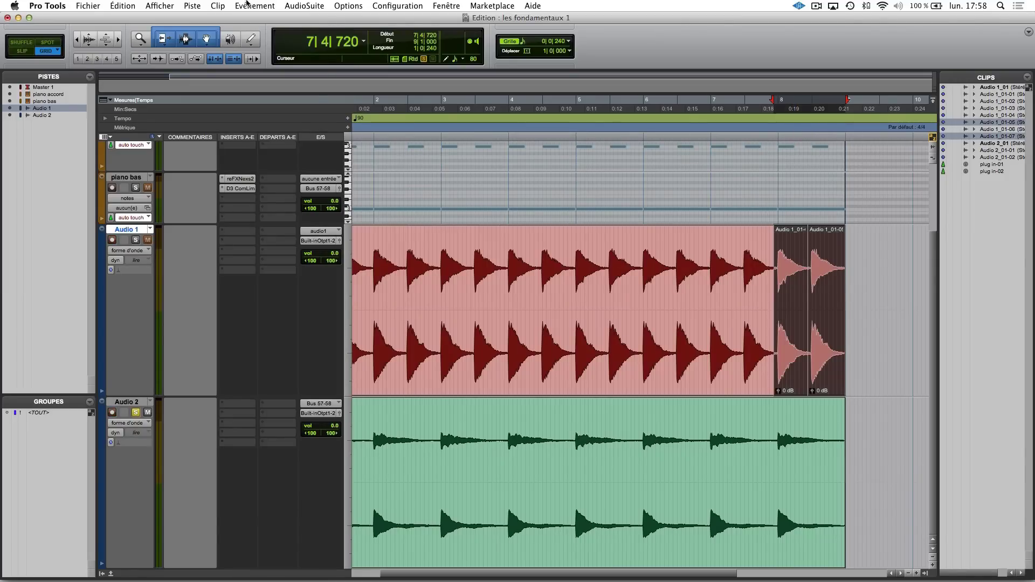
click(121, 6)
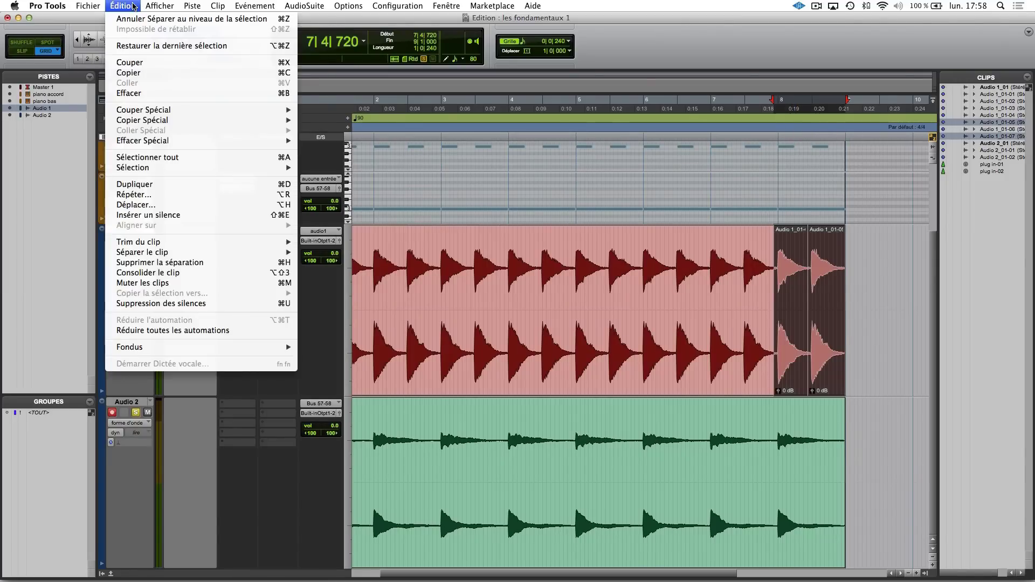
click(275, 274)
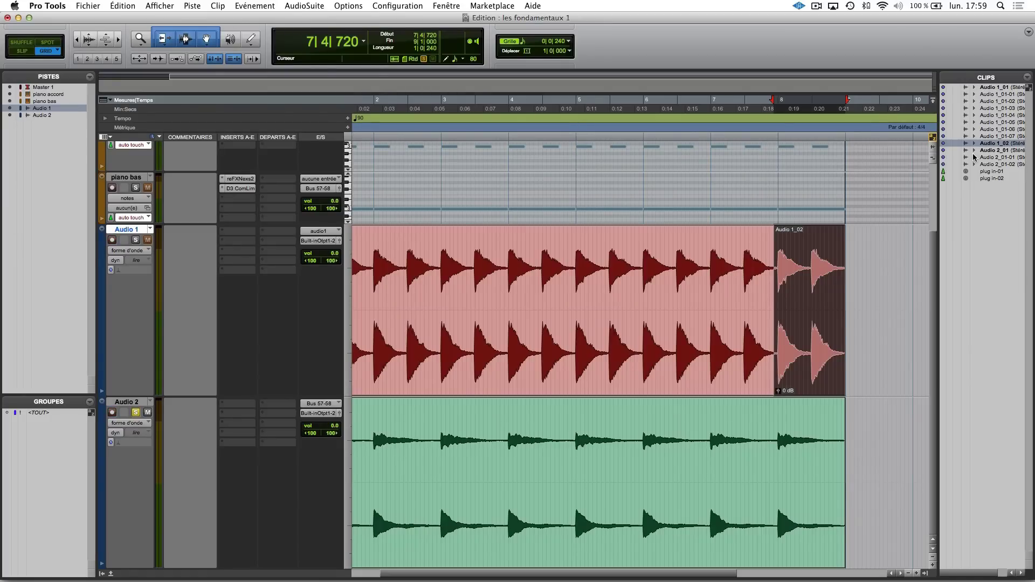
Consolidate both remaining clips on Audio 1 into a single clip running from 1|1|000 to 9|1|000.
key(r)
key(r)
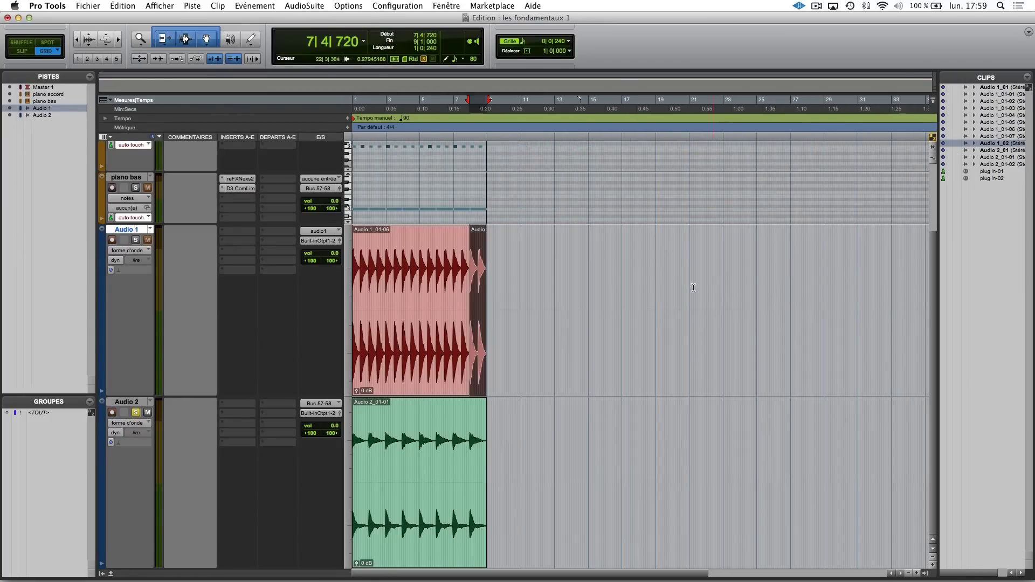
key(t)
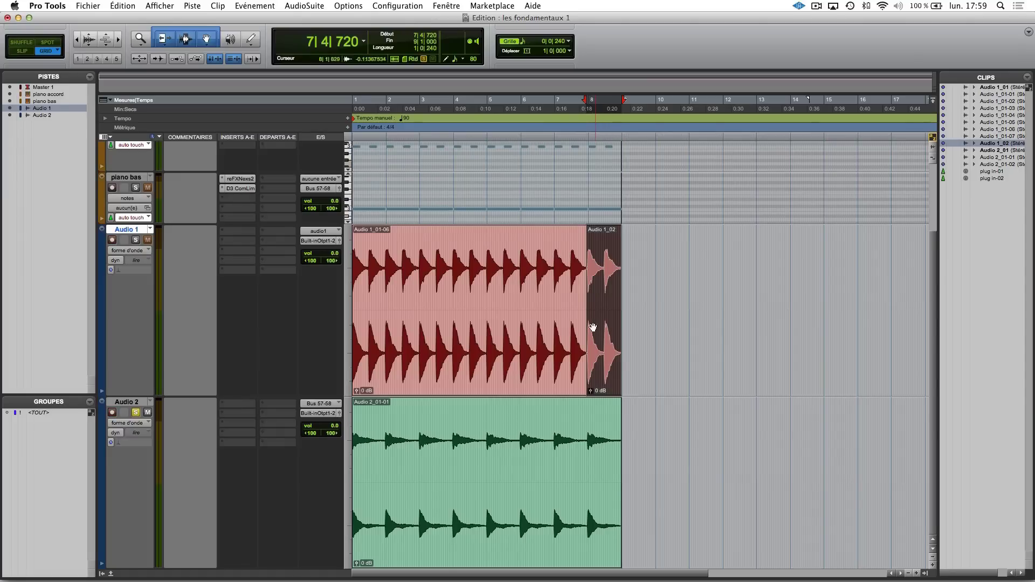
click(551, 327)
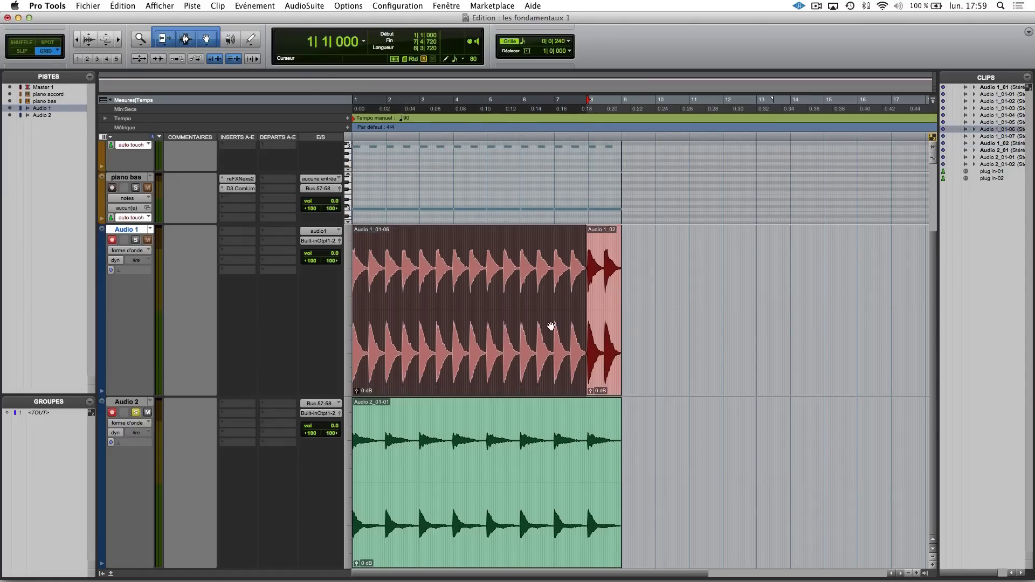
shift+click(606, 325)
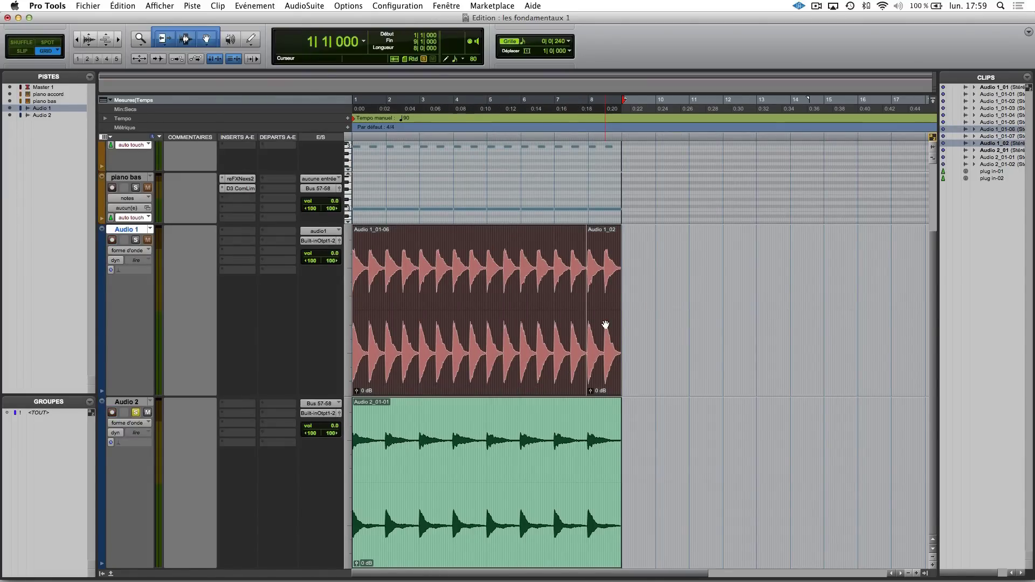
key(alt+shift+3)
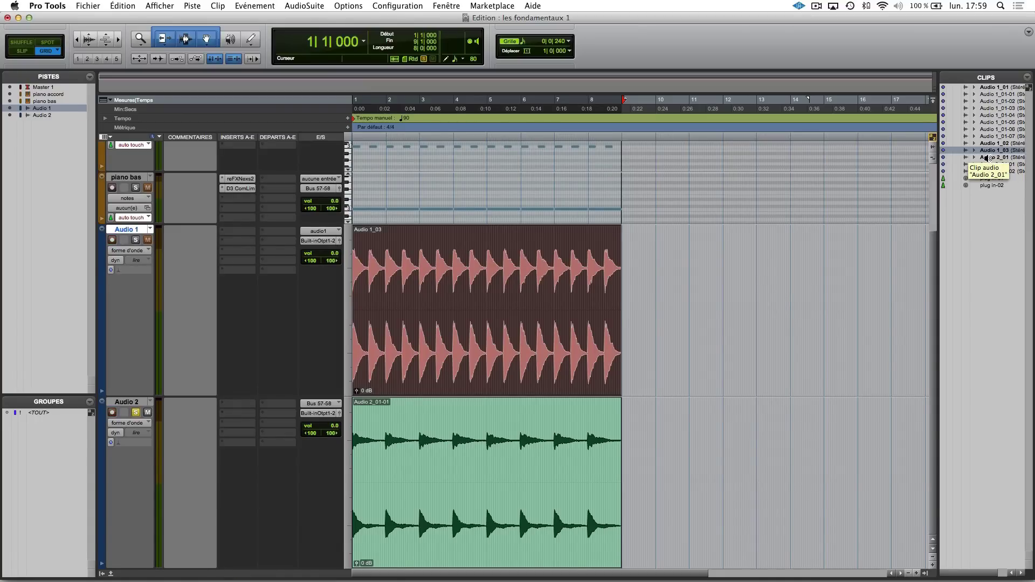
Audition several clips from the clip list, including Audio 2_01, Audio 2_01-01, Audio 1_01-06, Audio 1_01-03 and Audio 1_03.
alt+click(988, 158)
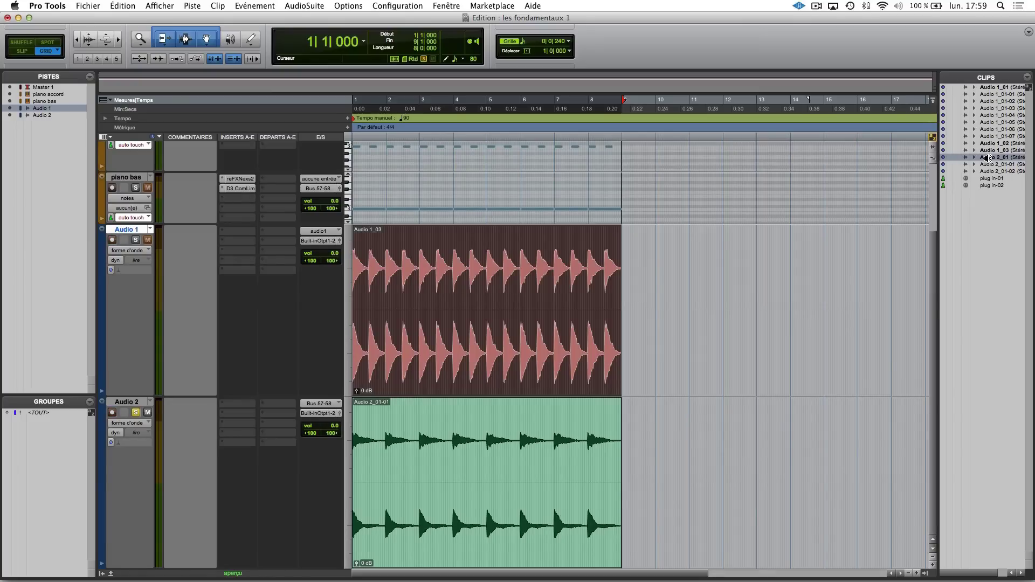
alt+click(991, 164)
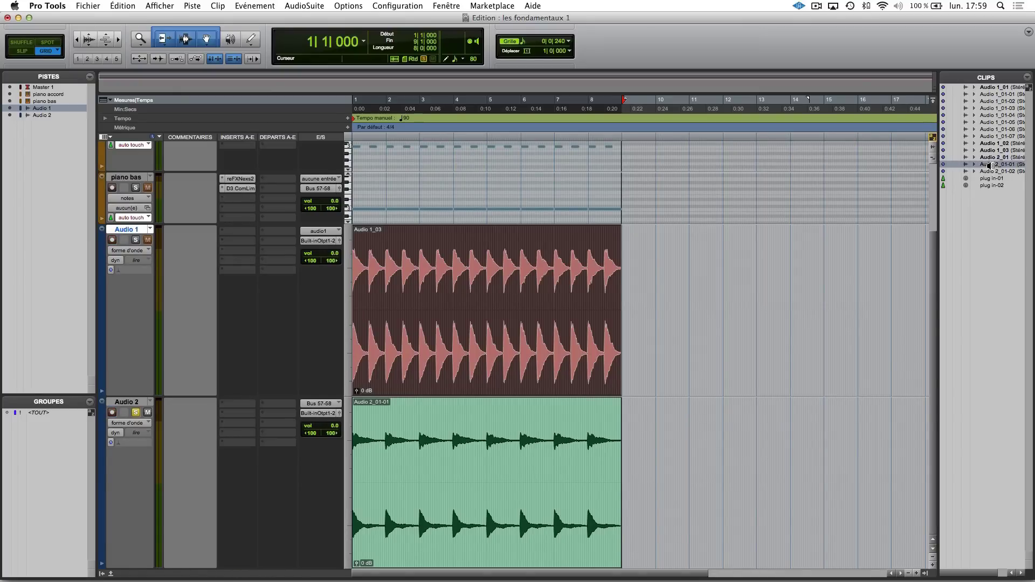
alt+click(992, 171)
alt+click(981, 129)
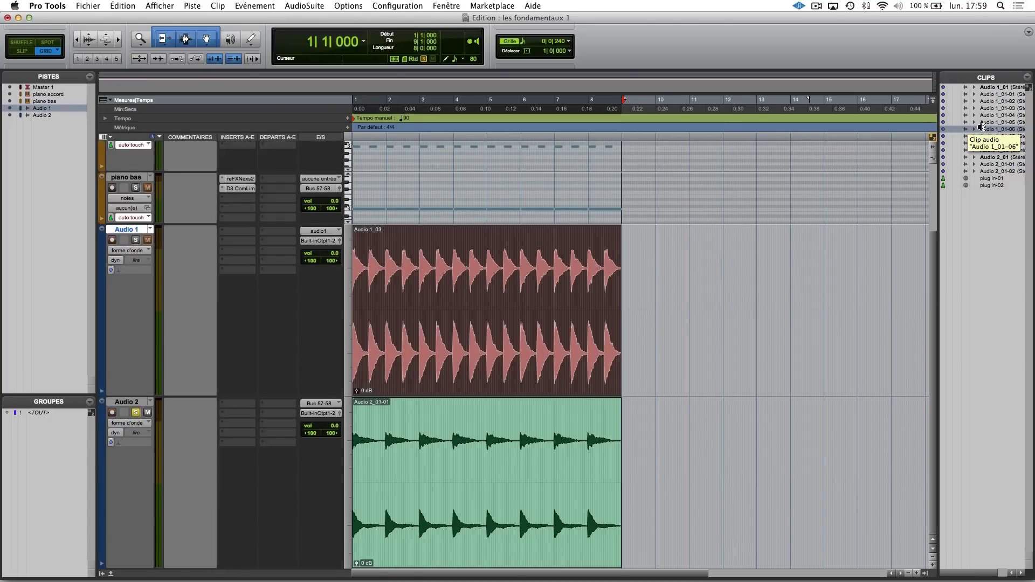
alt+click(984, 108)
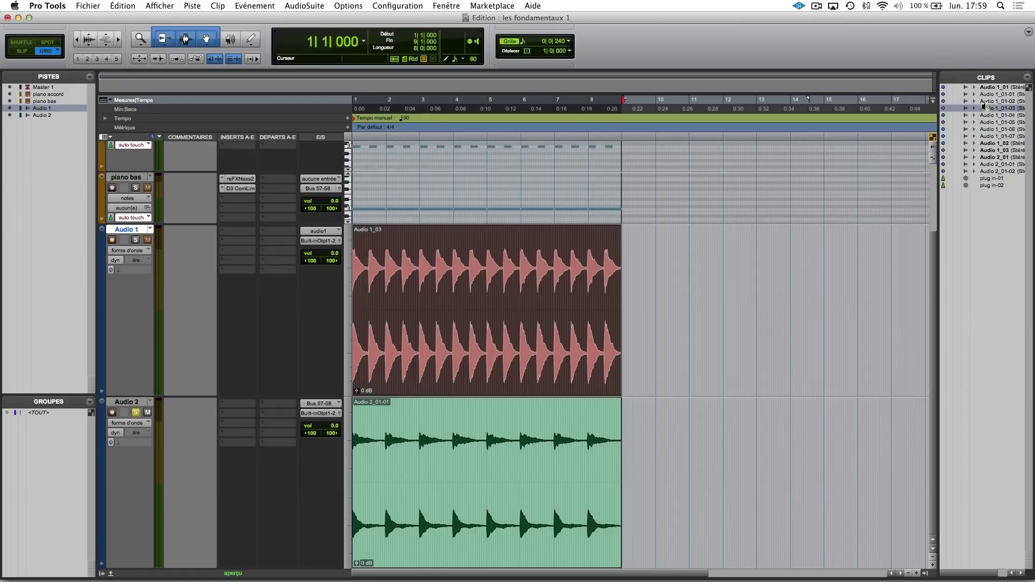
alt+click(987, 121)
alt+click(988, 150)
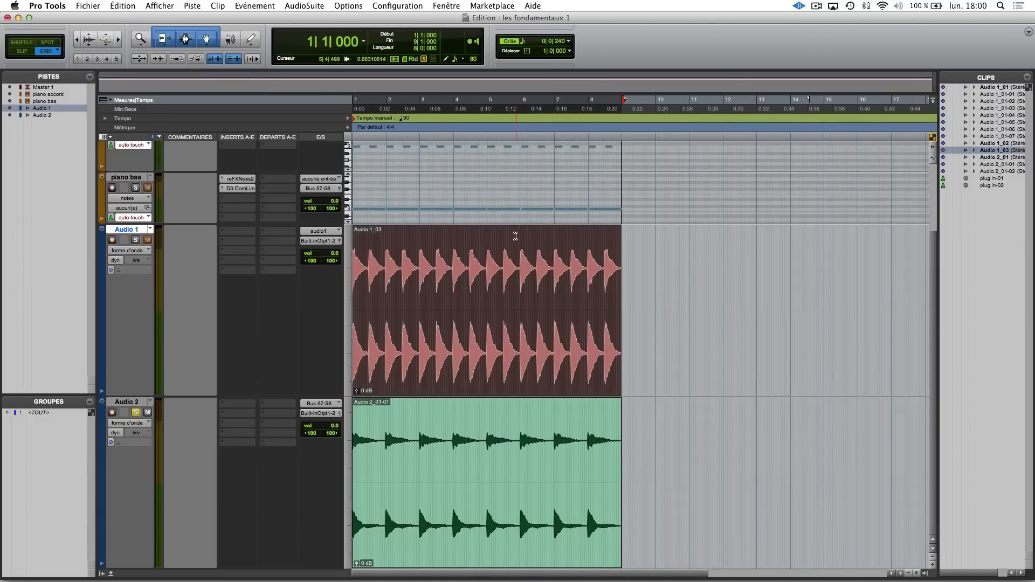
Deselect the Audio 1 clip and, in the Mix window, move the Master 1 track after Audio 2.
key(t)
key(r)
click(637, 248)
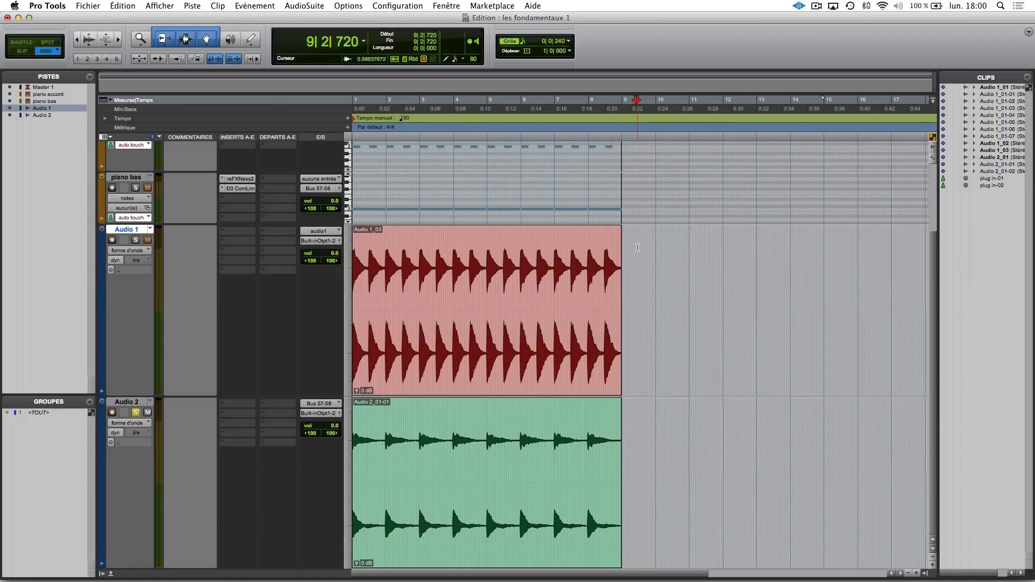
key(super+equal)
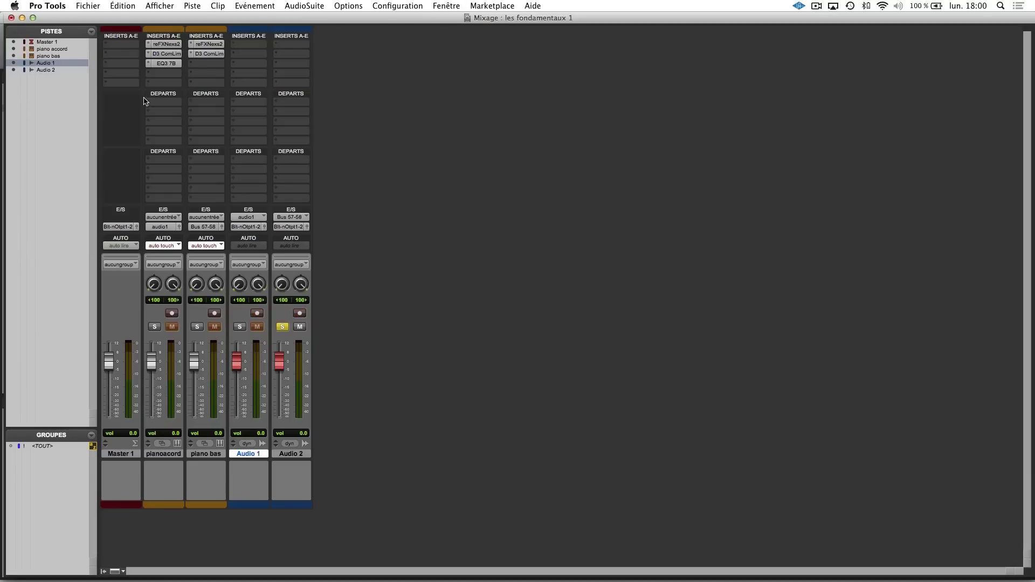
drag(128, 462, 294, 459)
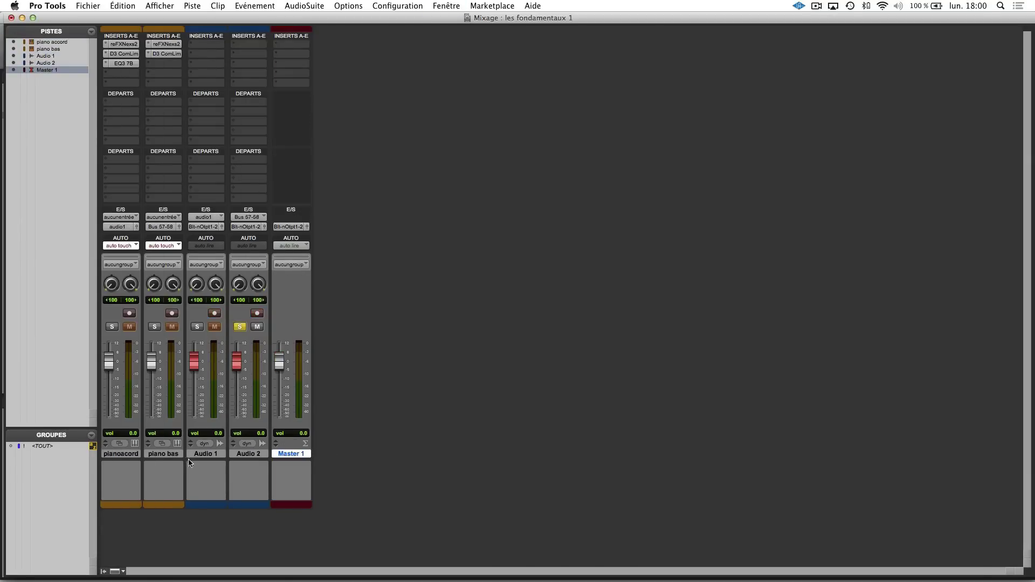
Delete the piano accord and piano bas instrument tracks.
click(170, 455)
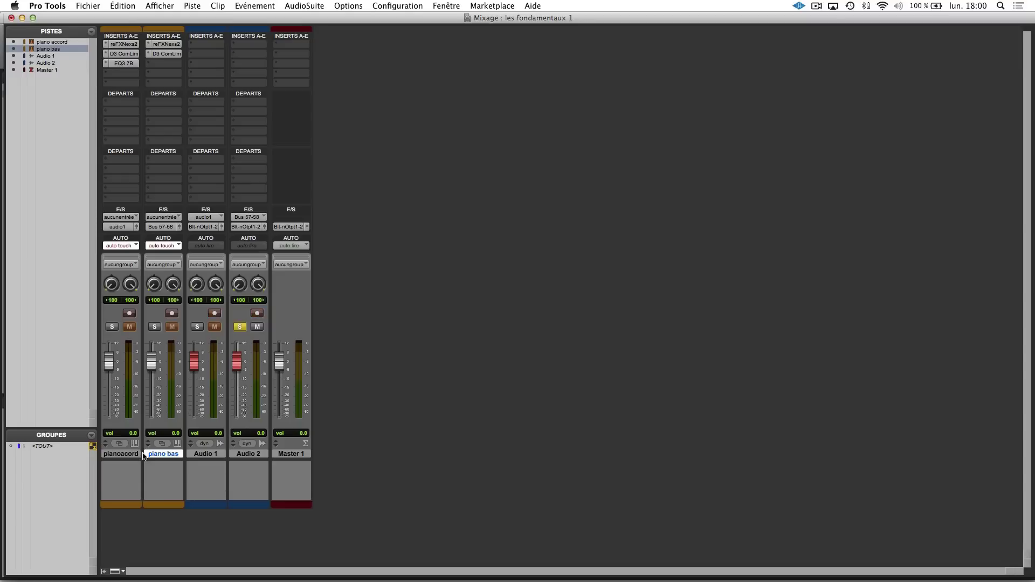
shift+click(124, 457)
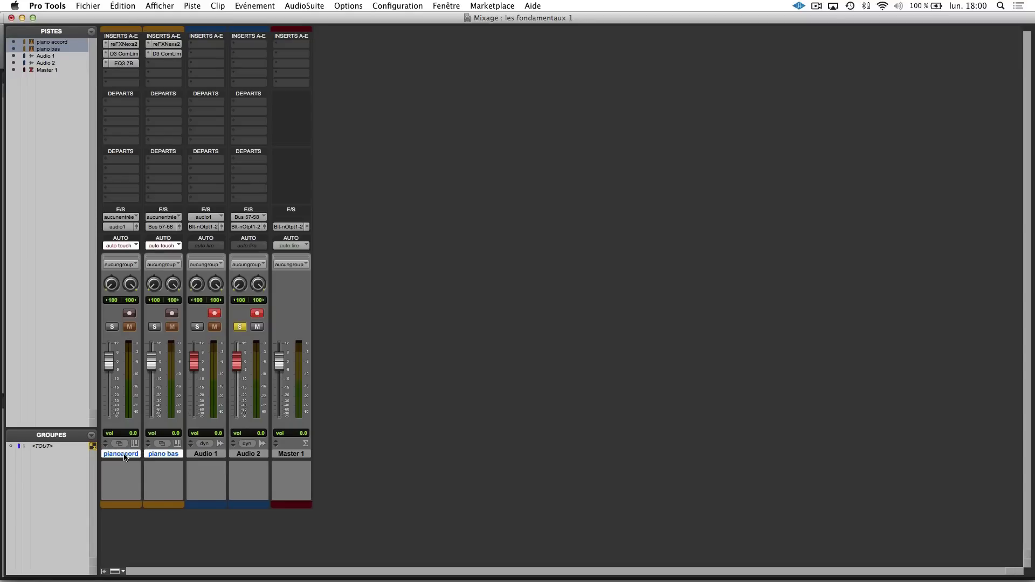
right_click(124, 457)
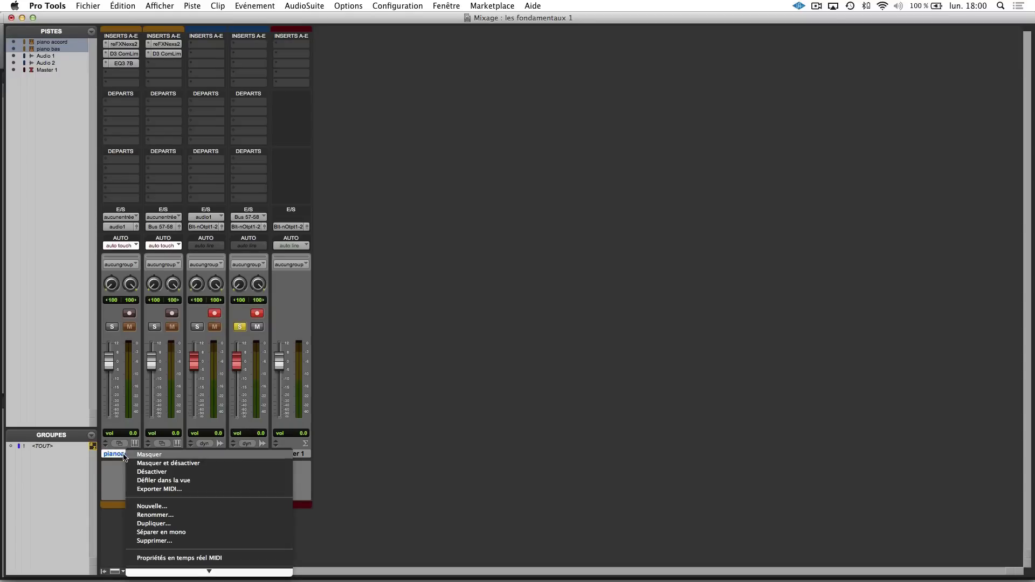
click(166, 541)
click(598, 247)
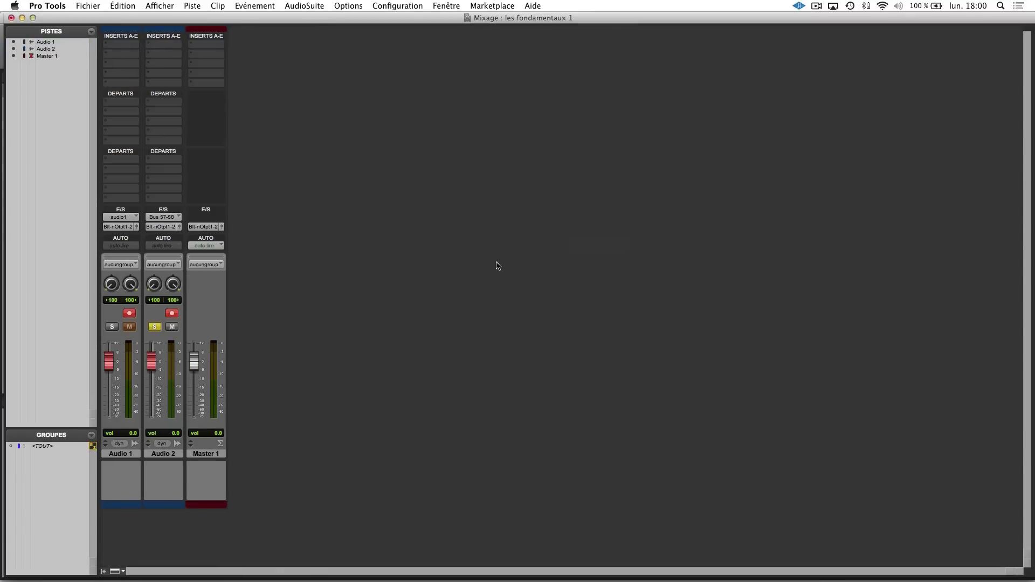
Solo Audio 1 instead of Audio 2 and play the session from 1|1|000 in the Edit window.
double_click(123, 455)
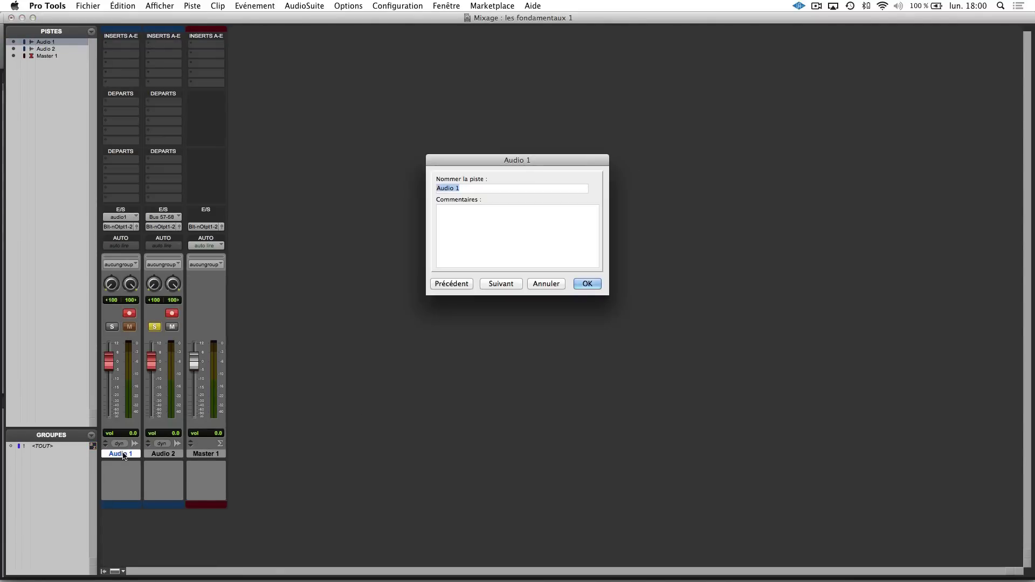
click(543, 284)
click(154, 327)
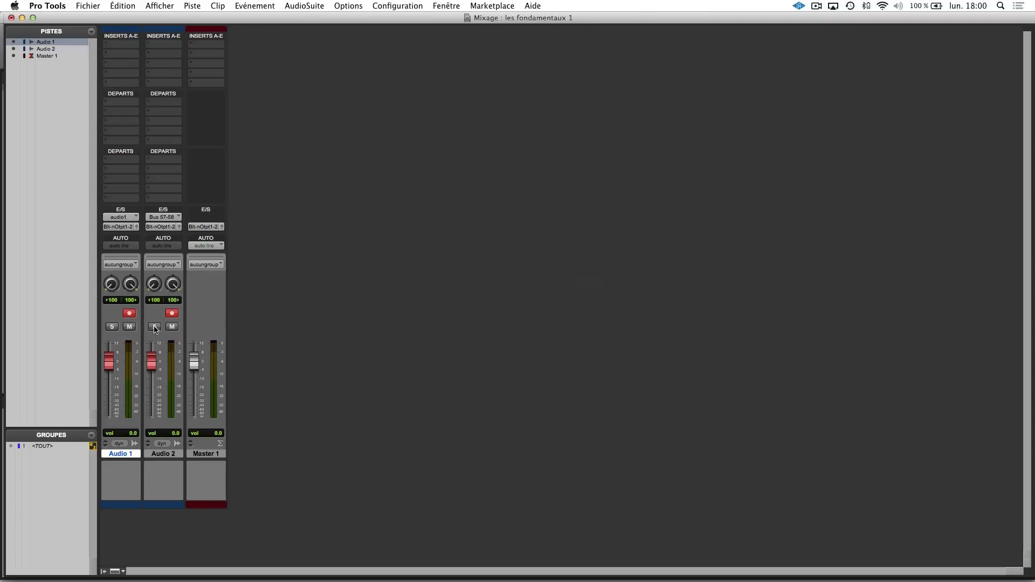
click(112, 327)
key(super+equal)
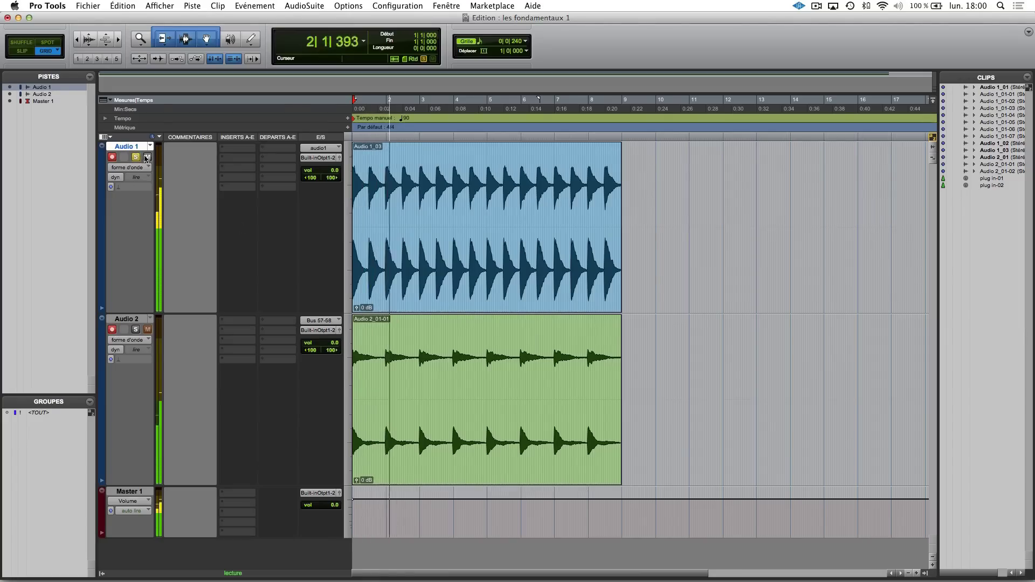
click(176, 157)
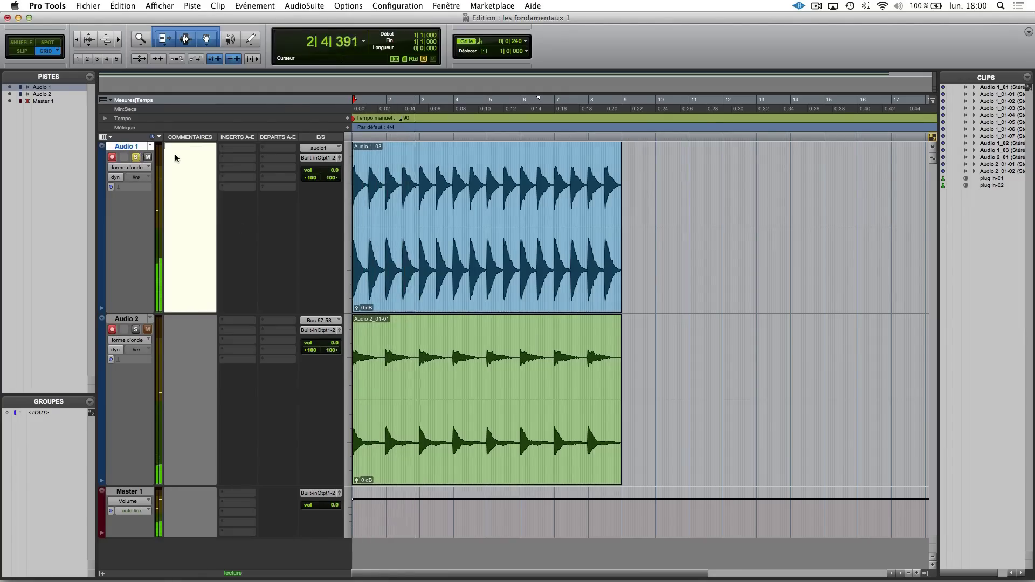
click(123, 5)
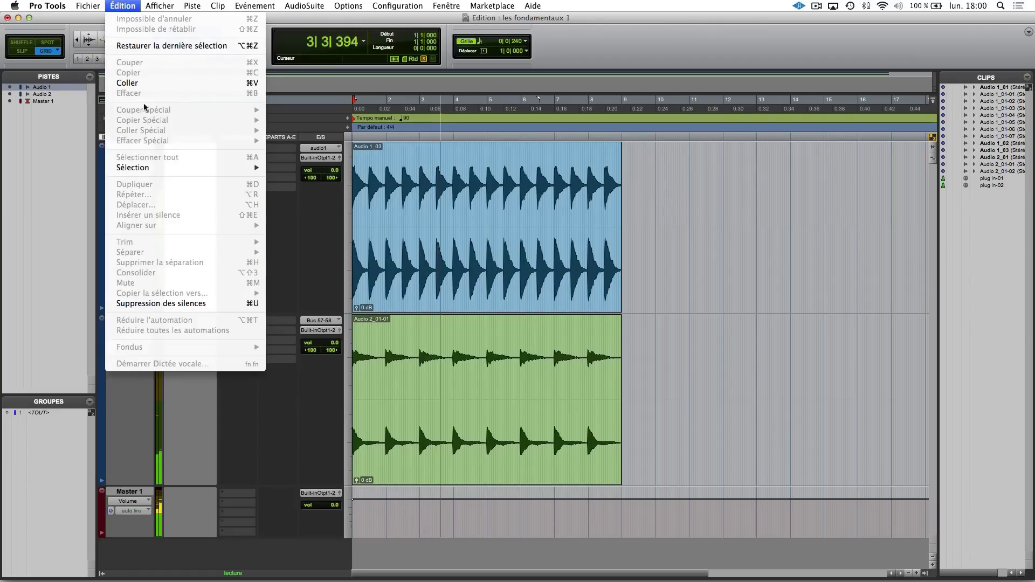
click(122, 5)
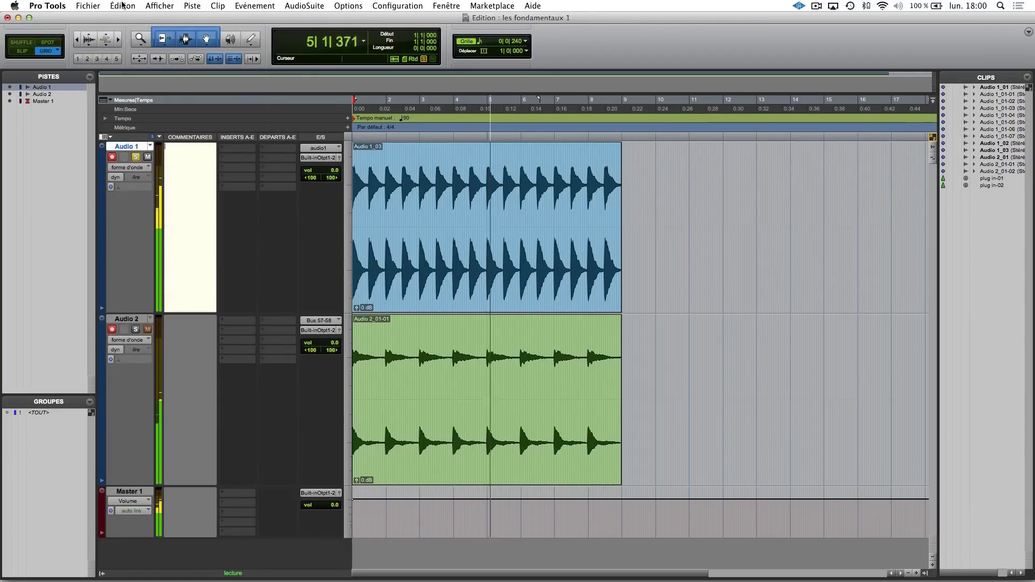
click(124, 6)
click(124, 6)
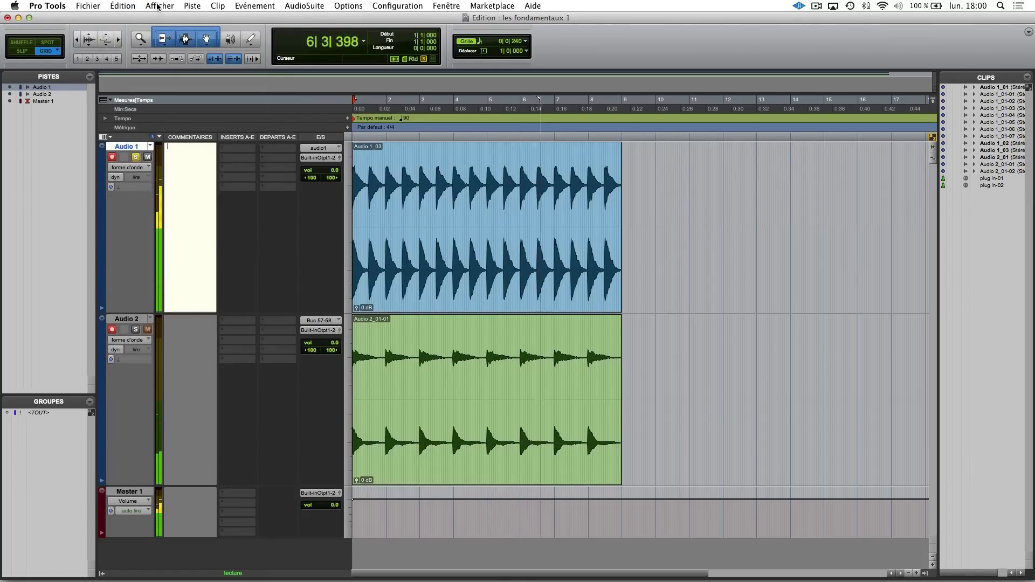
Place the edit cursor at 6|2|000 on Audio 1 and stop playback.
click(530, 167)
key(space)
Hide the Comments column in the Edit window.
click(160, 6)
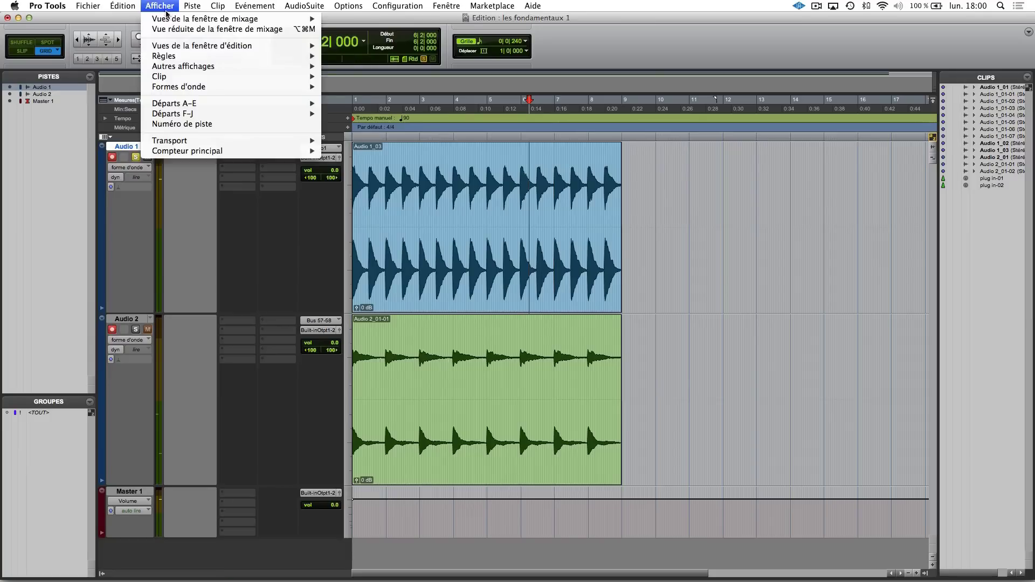
mouse_move(175, 48)
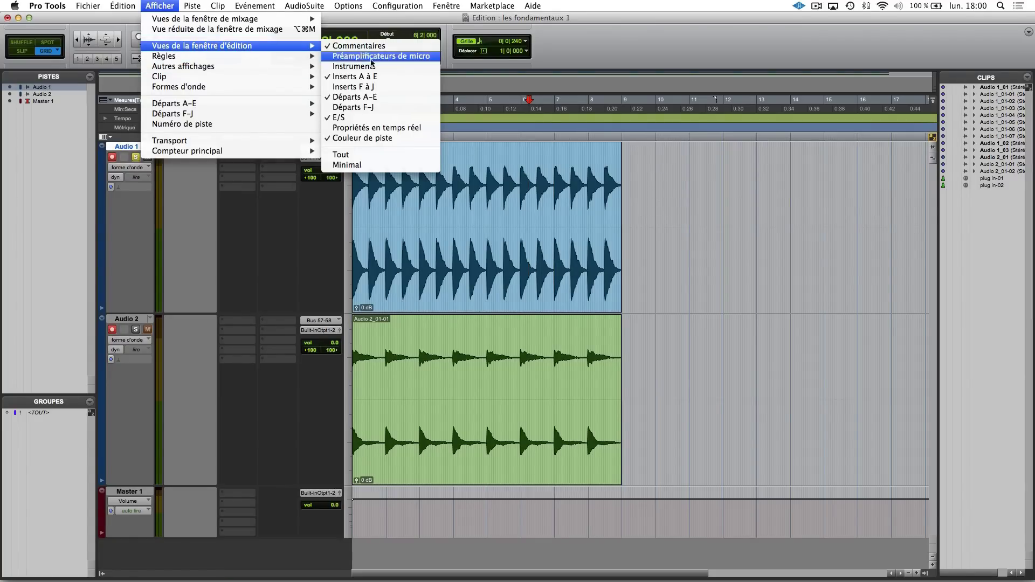
click(357, 45)
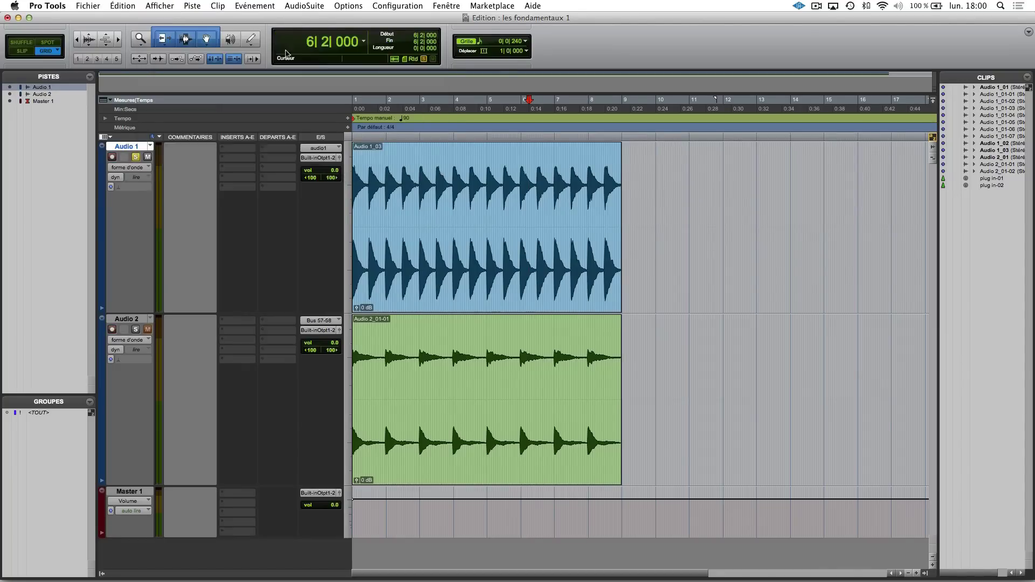
Show the Comments column in the Edit window again.
click(160, 5)
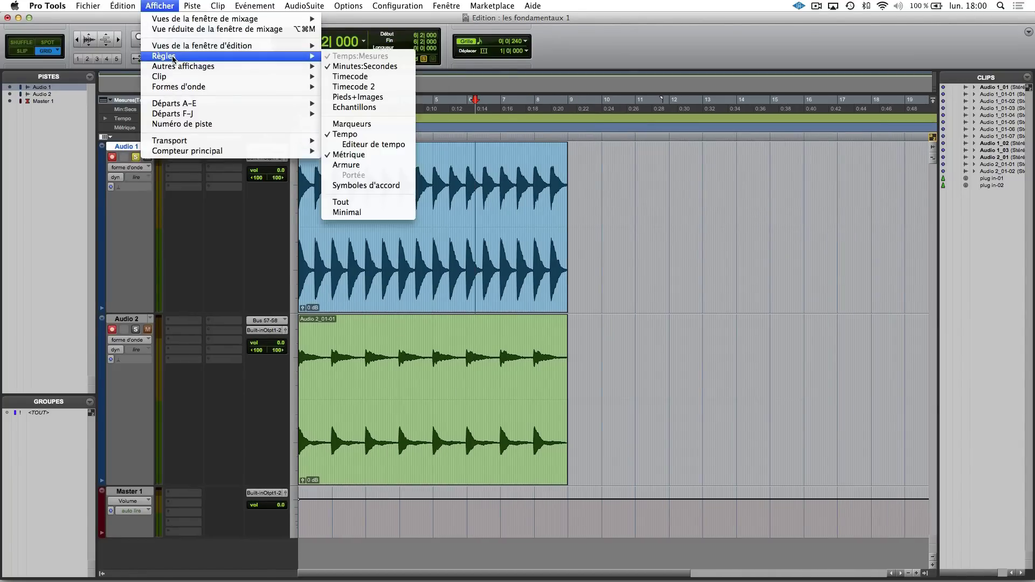
mouse_move(180, 68)
mouse_move(243, 46)
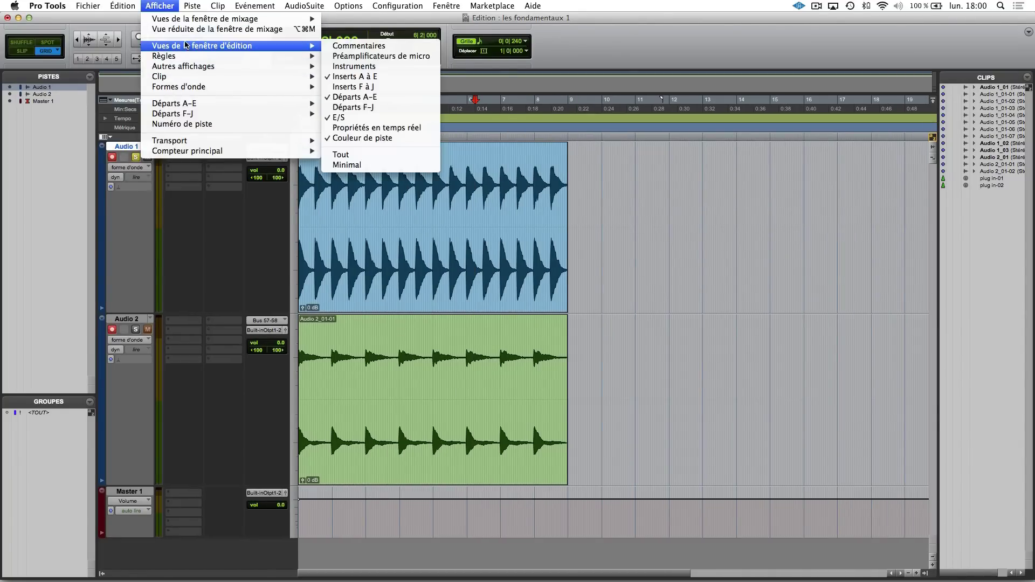
click(370, 48)
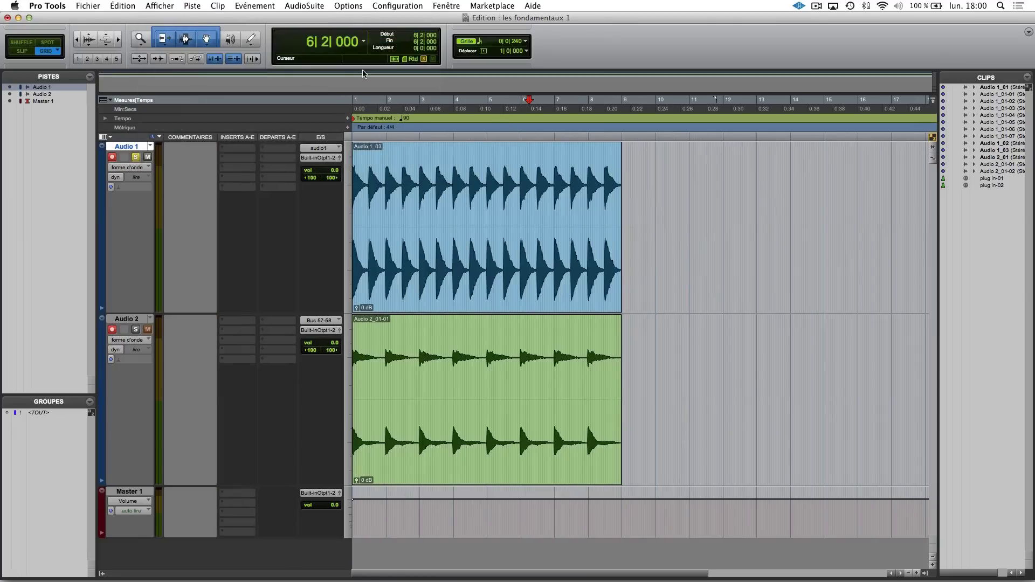
Rename the Audio 1 track as "accords" and the Audio 2 track as "piano fondamental".
click(186, 167)
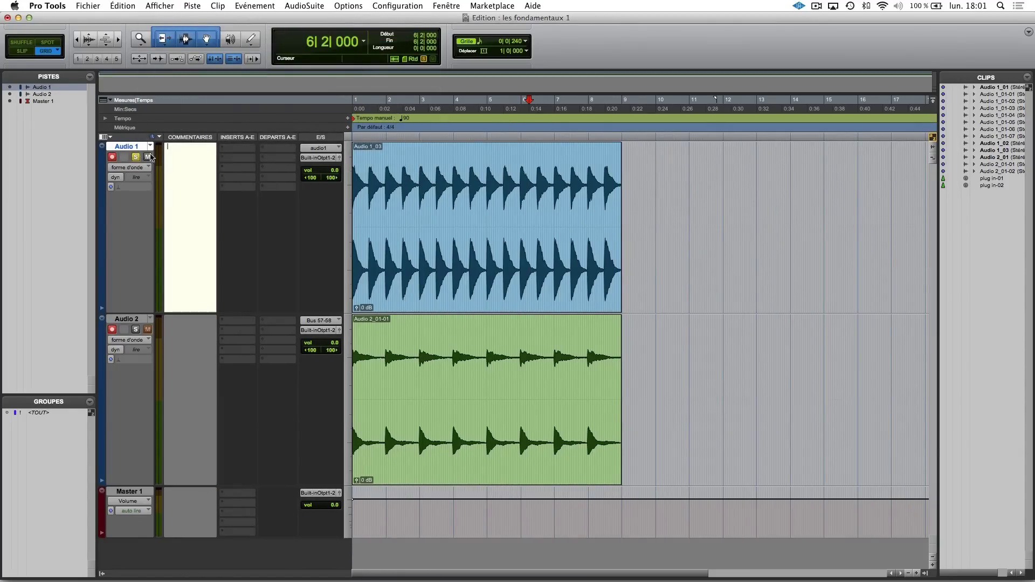
double_click(130, 147)
text(acdords)
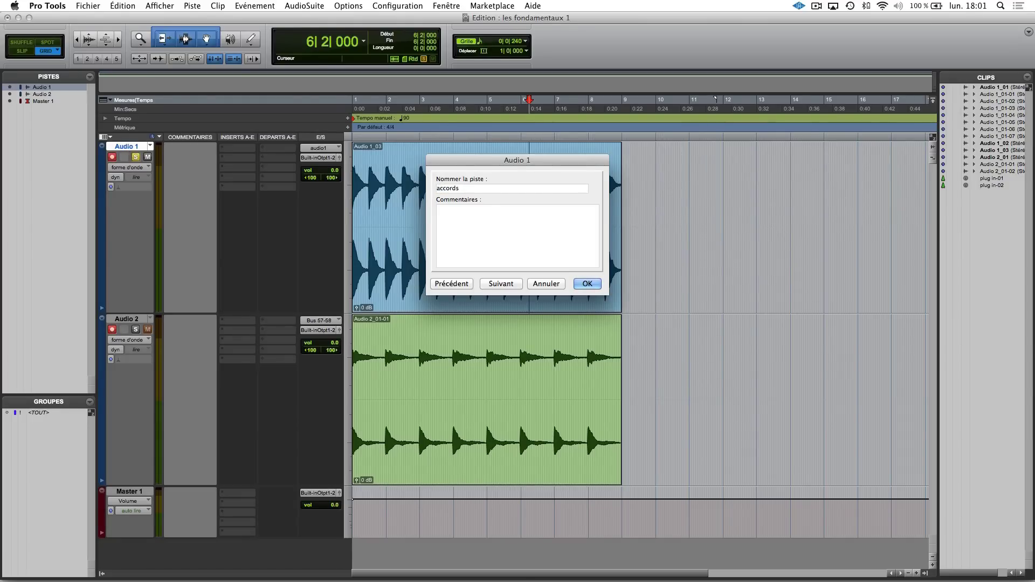
key(super+Right)
text(piano fondam)
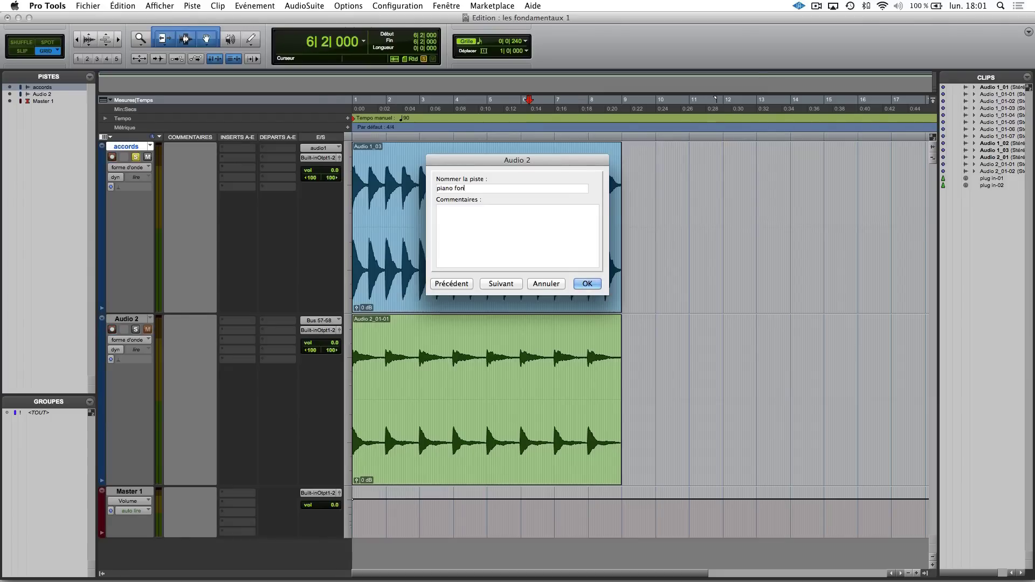
text(ental)
key(Return)
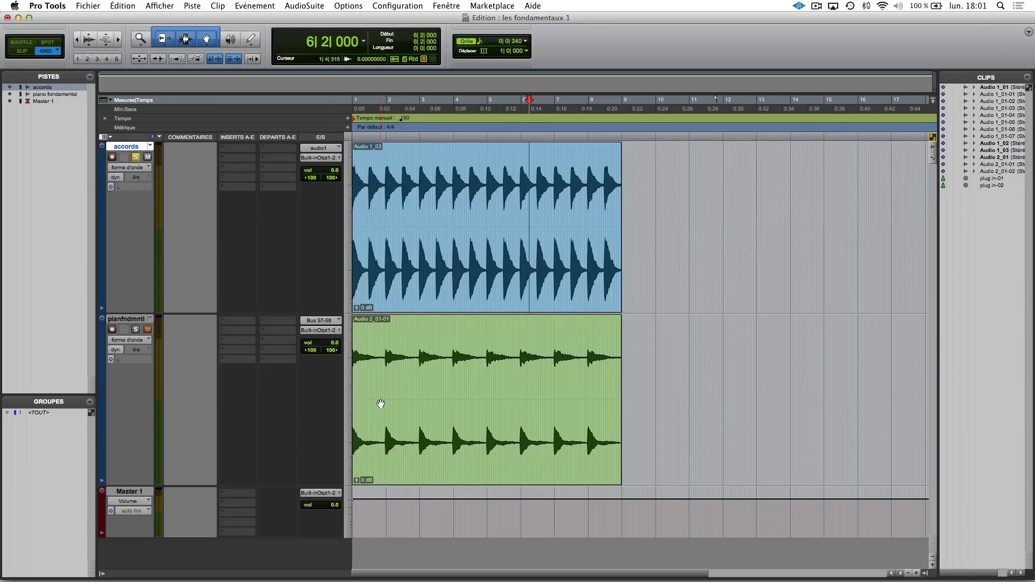
Play the session from the start and set the inputs of the piano fondamental and accords tracks to "aucune entrée".
key(Return)
key(space)
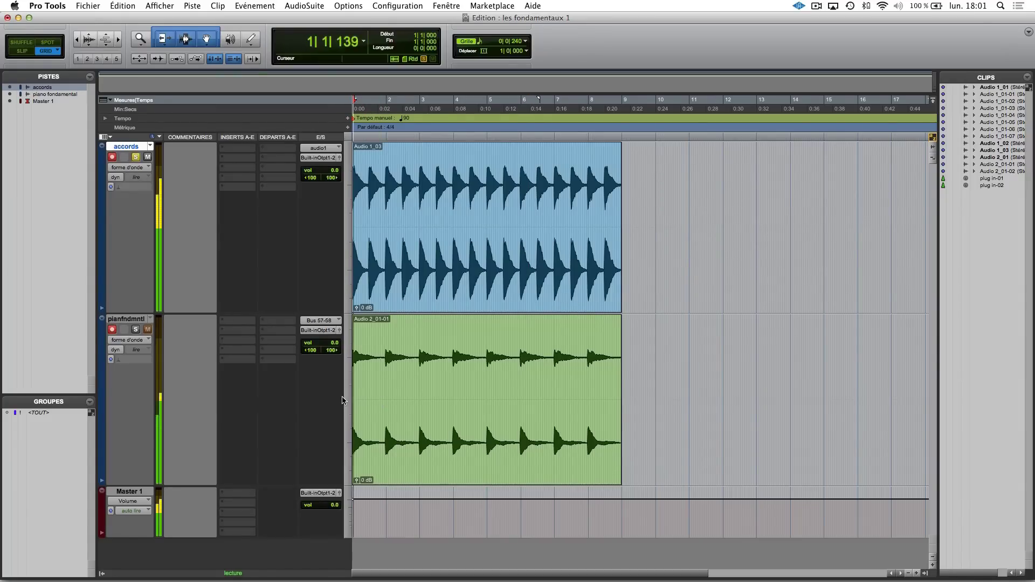
click(321, 321)
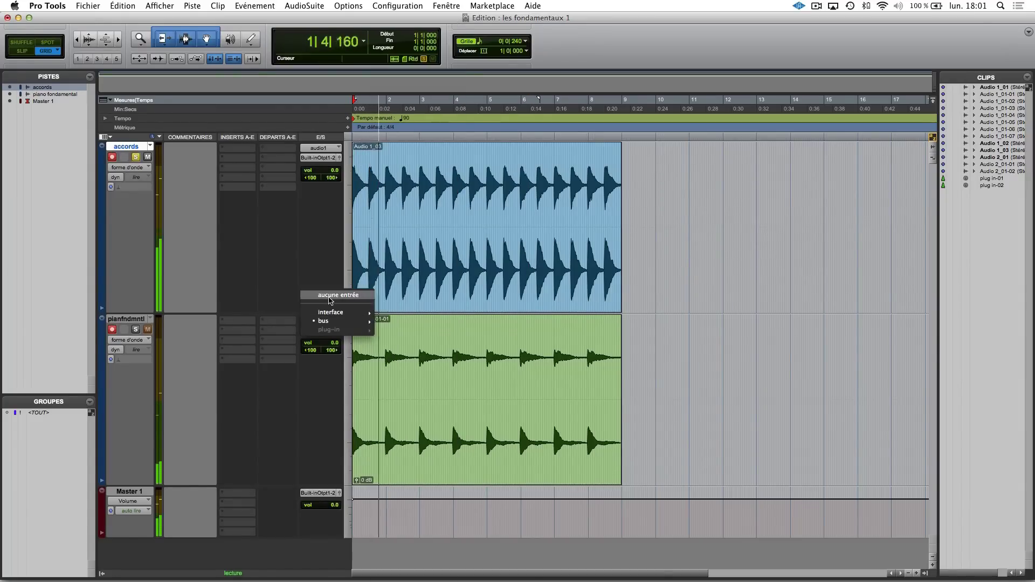
click(323, 297)
click(324, 149)
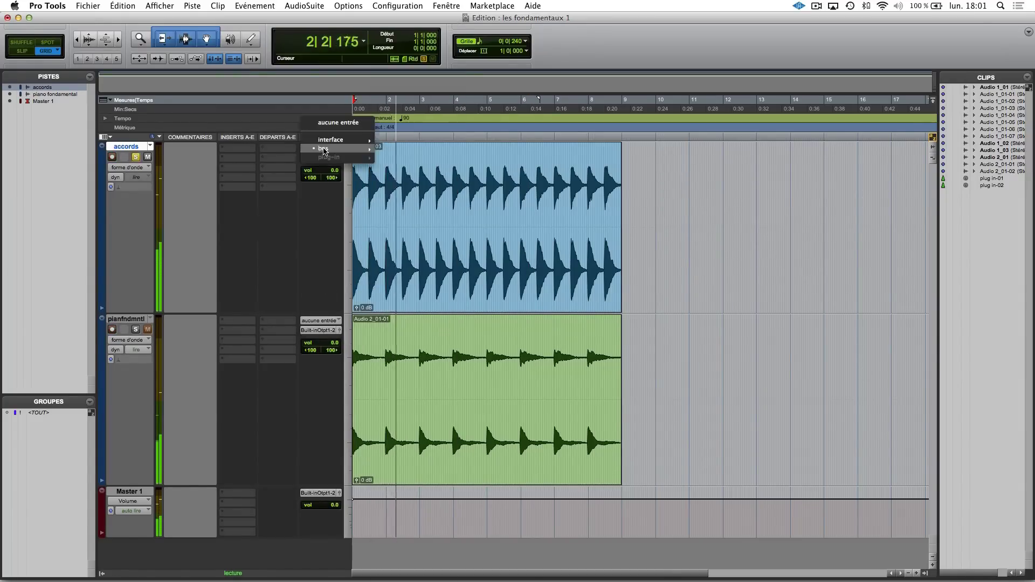
click(338, 124)
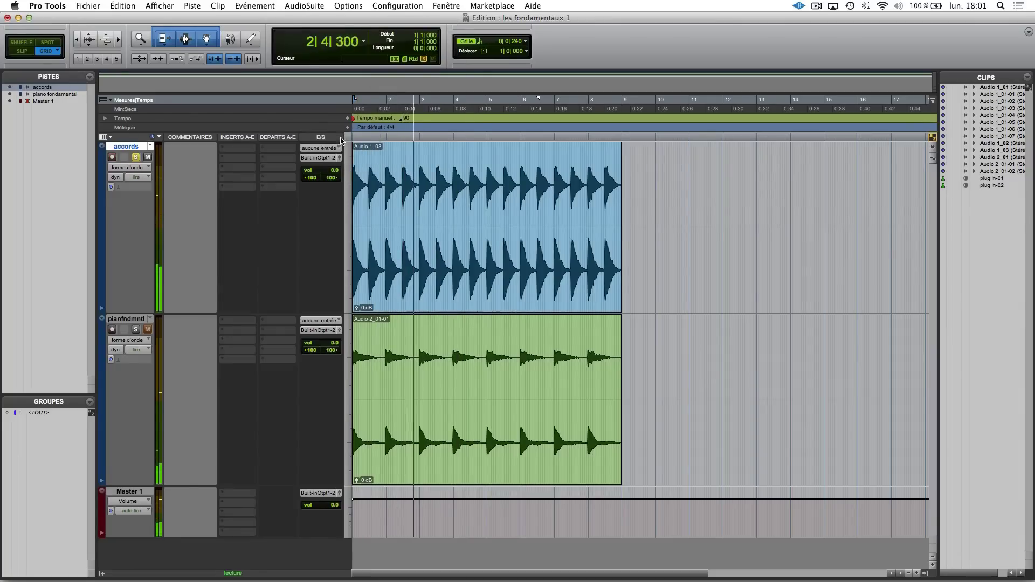
Keep Built-in Output 1-2 as the accords track's output and take the track out of solo.
click(320, 158)
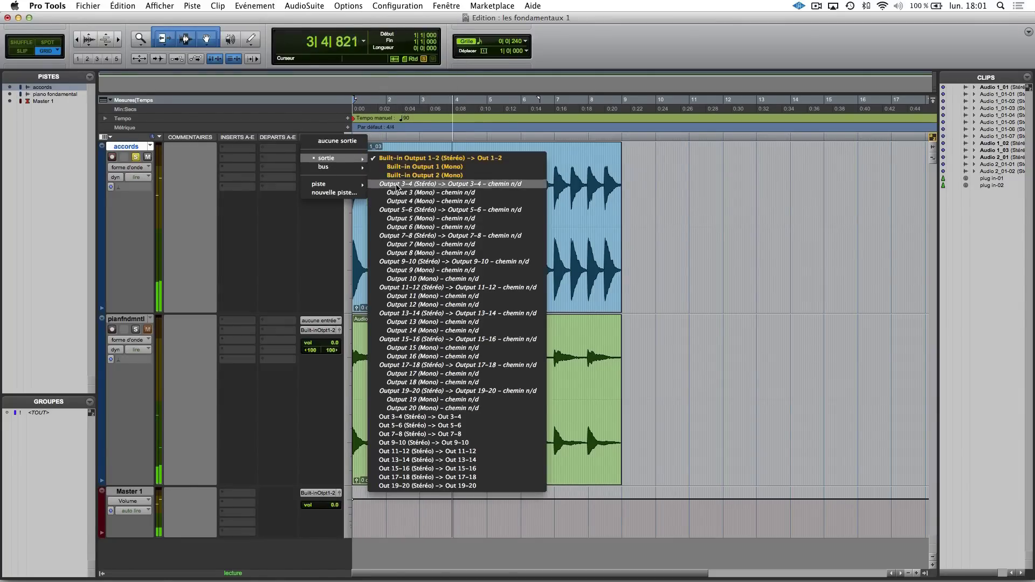
click(426, 158)
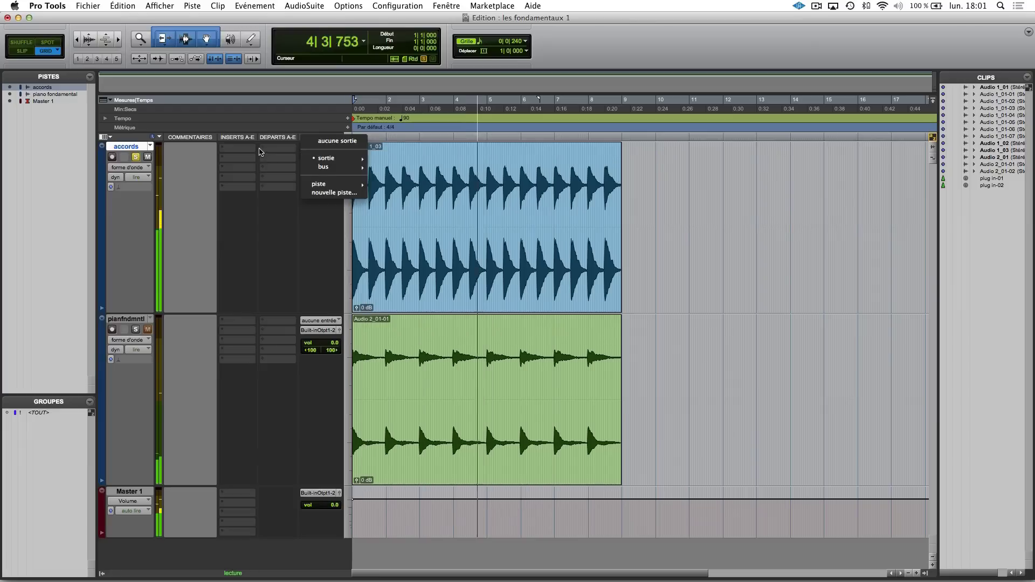
click(136, 157)
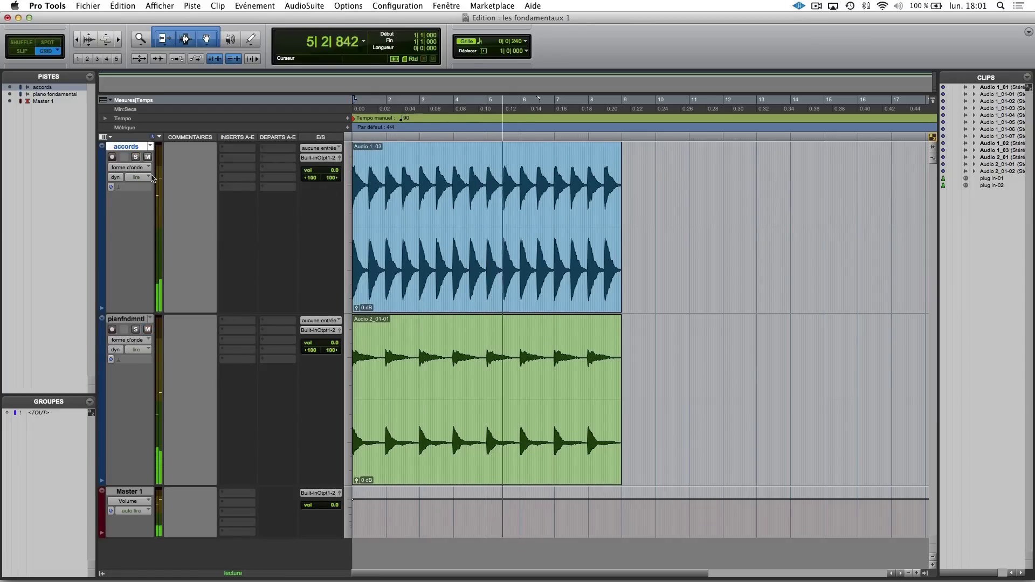
Replay both tracks from the start, show the Mix window and select the accords and piano fondamental tracks there.
key(space)
key(space)
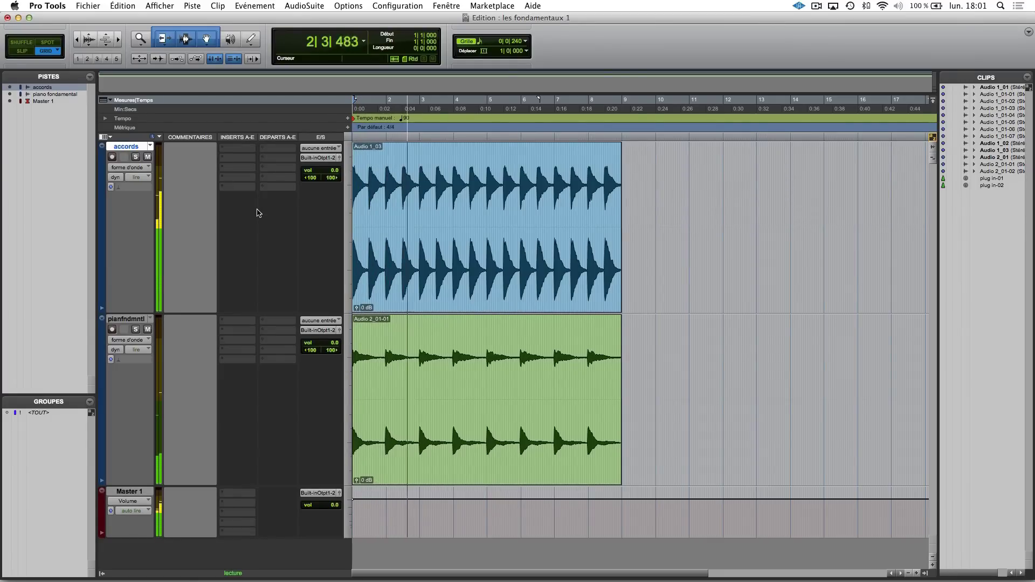
key(super+equal)
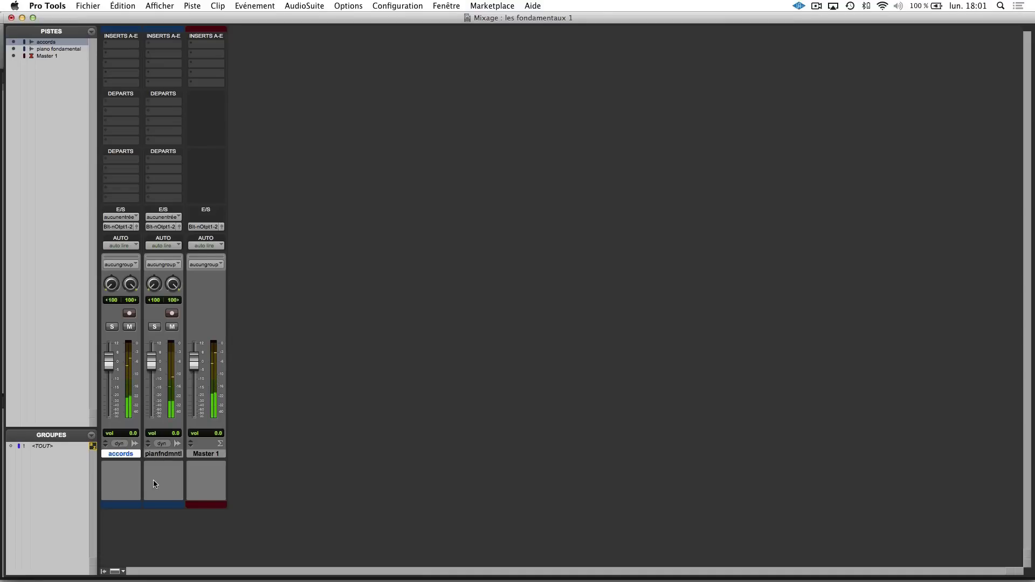
shift+click(161, 454)
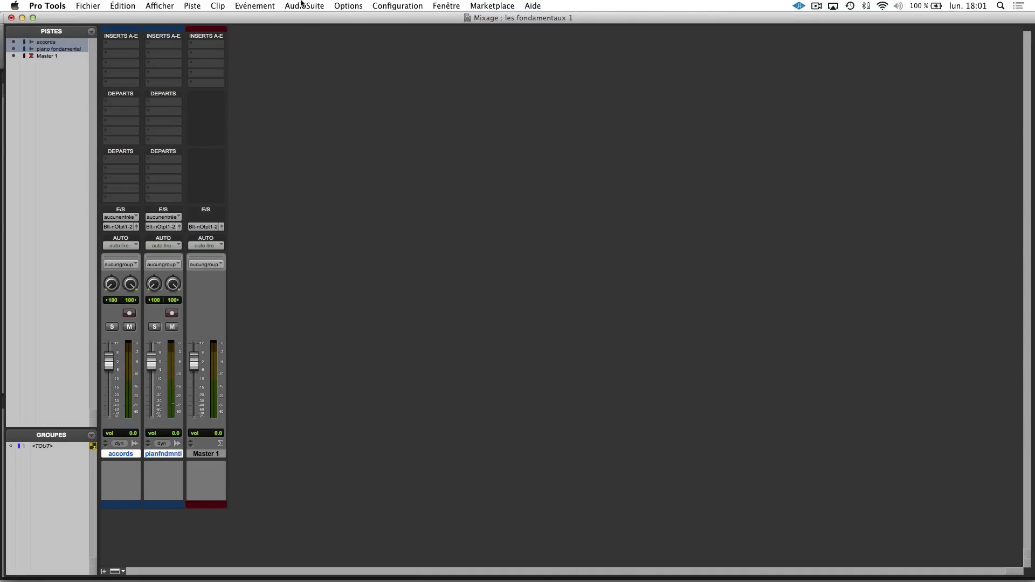
click(407, 7)
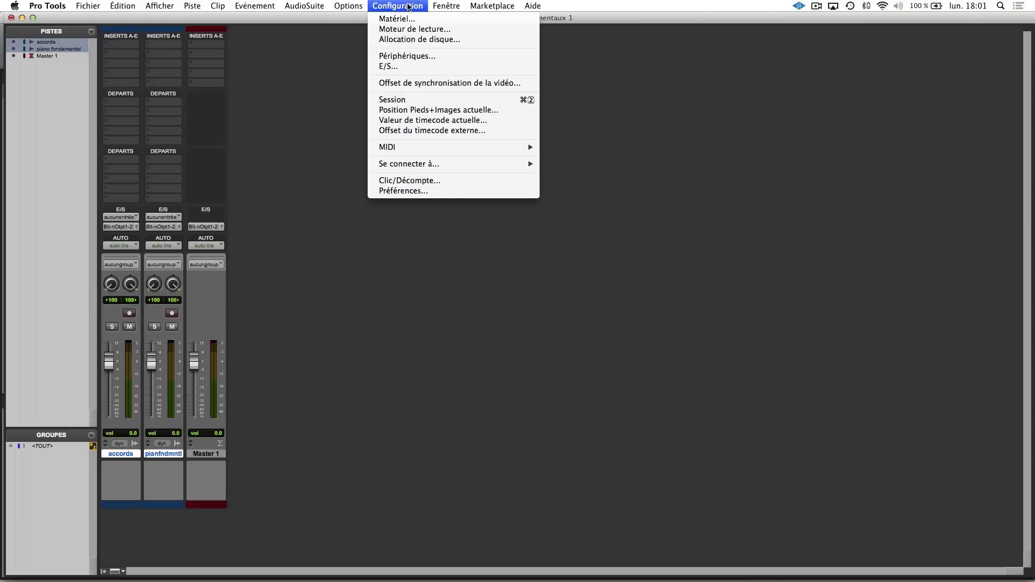
click(409, 7)
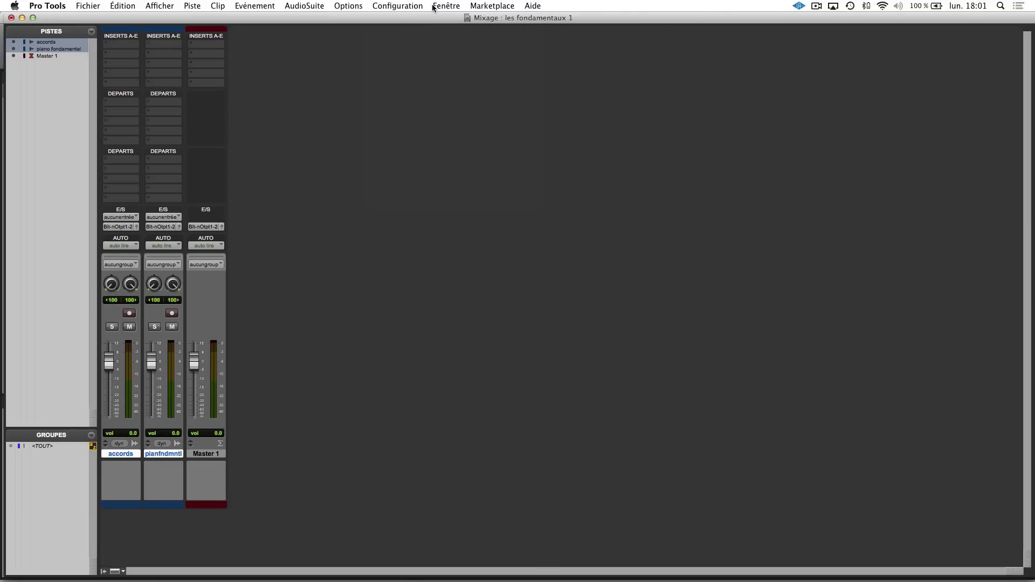
click(459, 8)
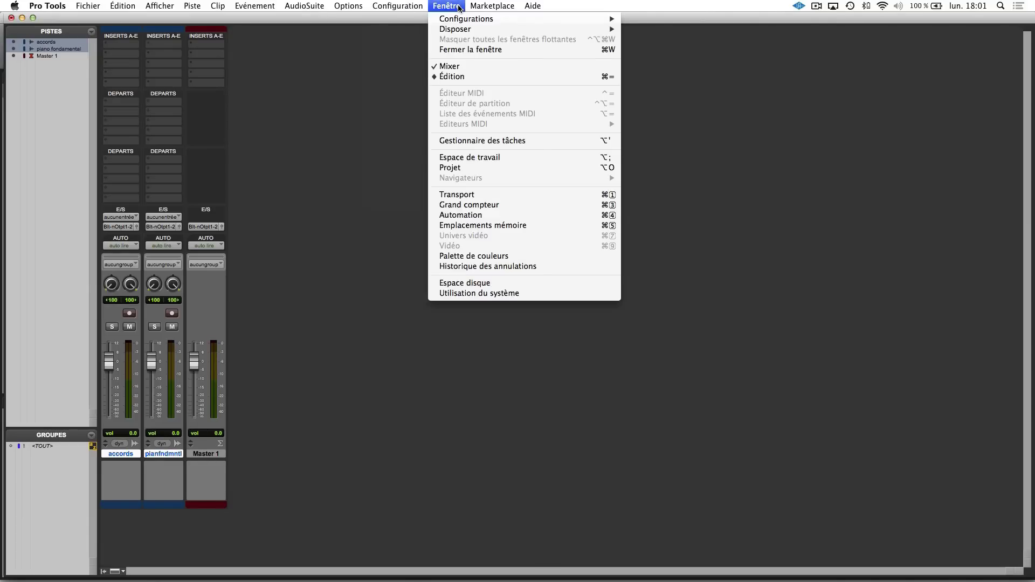
click(449, 283)
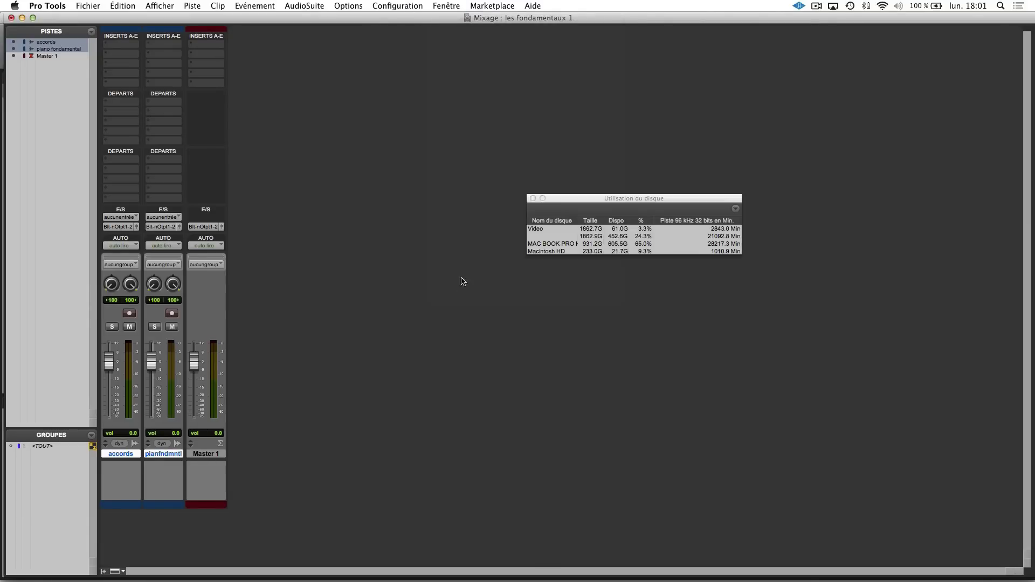
click(532, 199)
Colour the selected accords and piano fondamental tracks bright green with the colour palette, and close the palette.
click(447, 4)
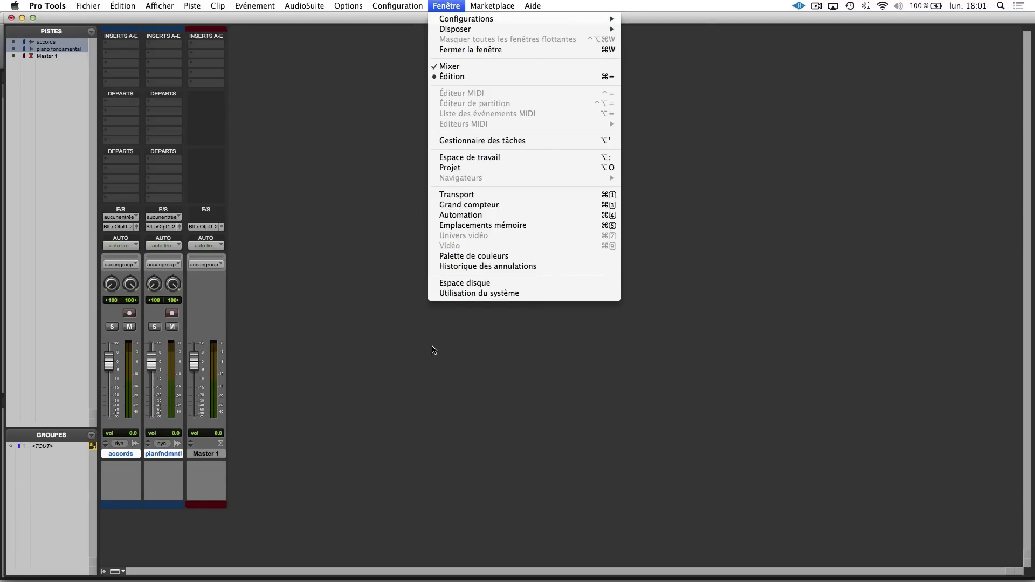
click(474, 257)
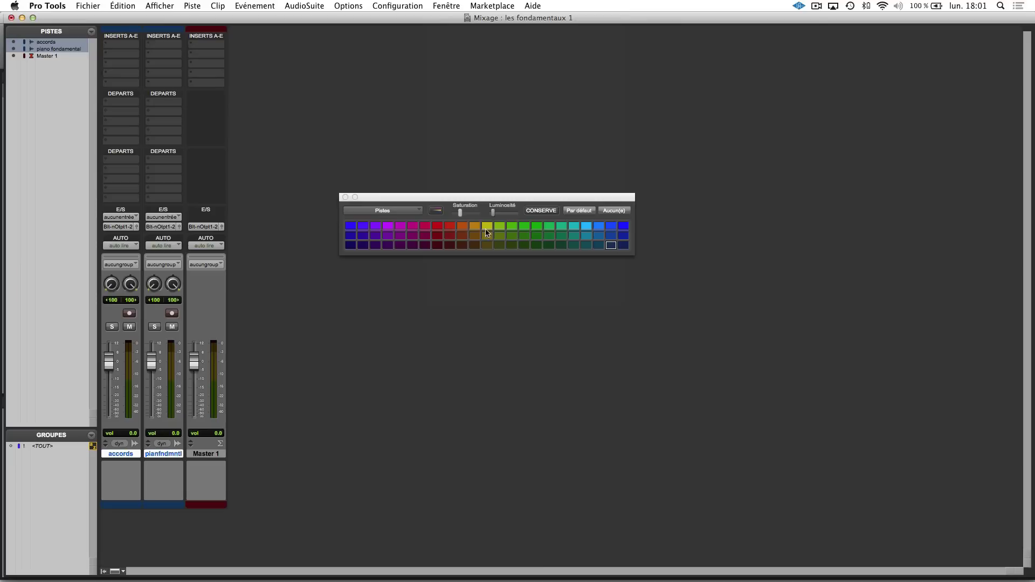
click(510, 227)
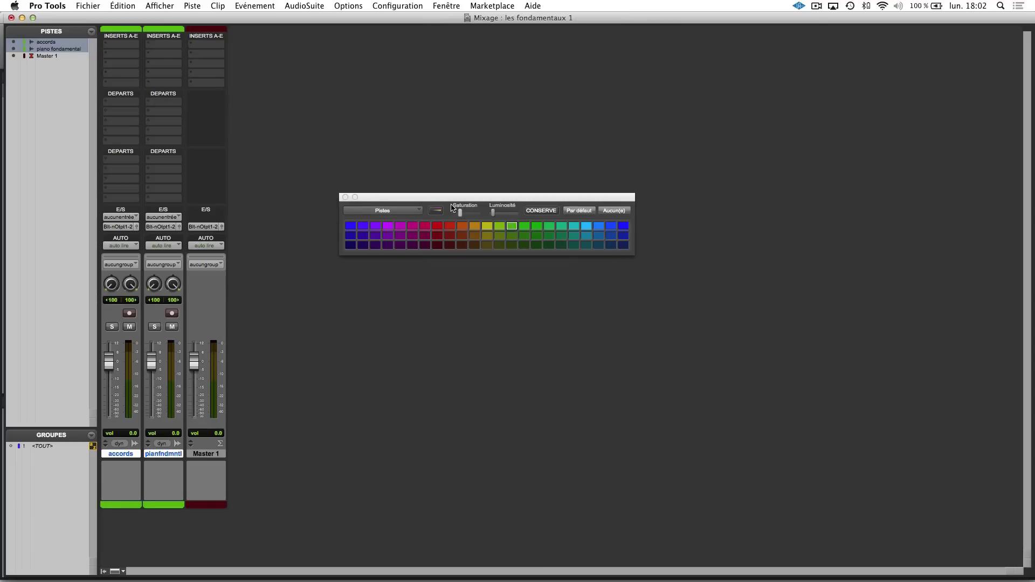
click(526, 227)
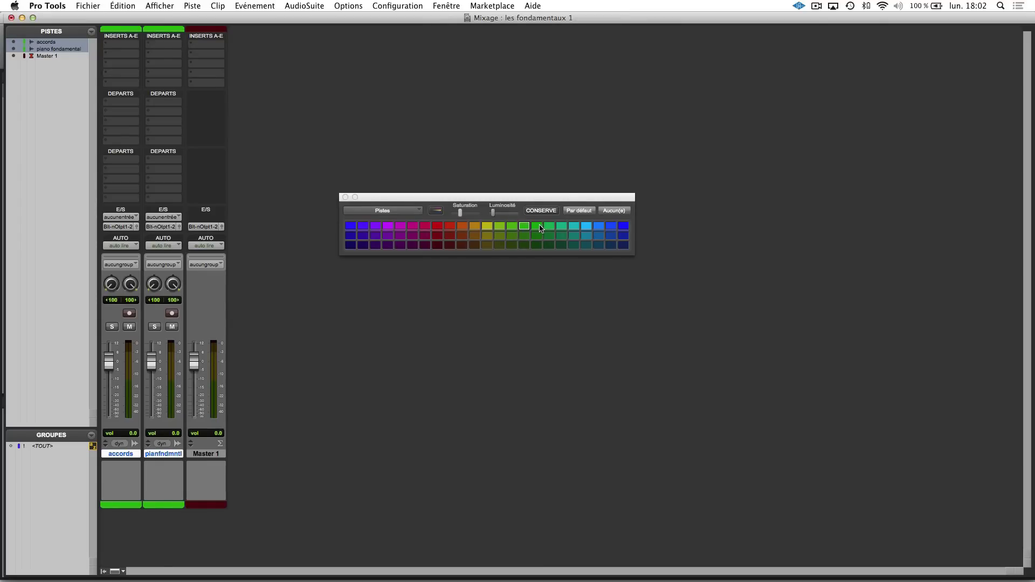
click(539, 229)
click(346, 197)
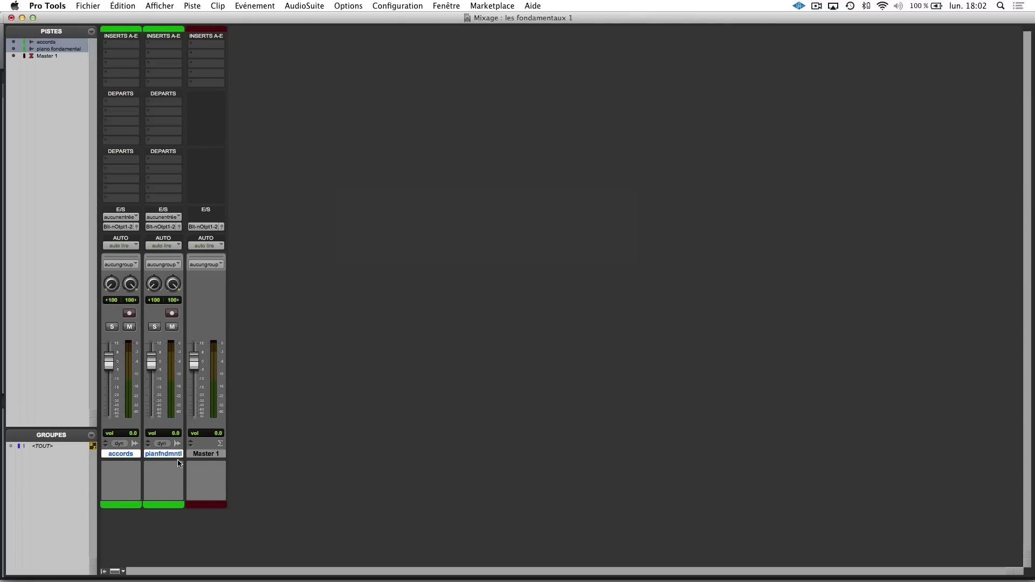
Create one stereo auxiliary track and name it "instr".
key(super+shift+n)
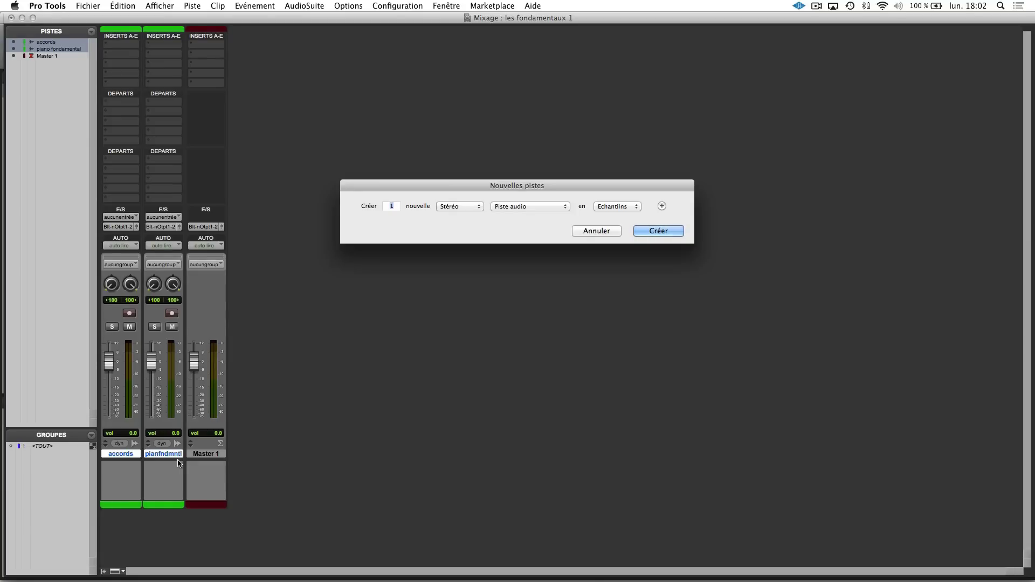
key(super+Down)
key(Return)
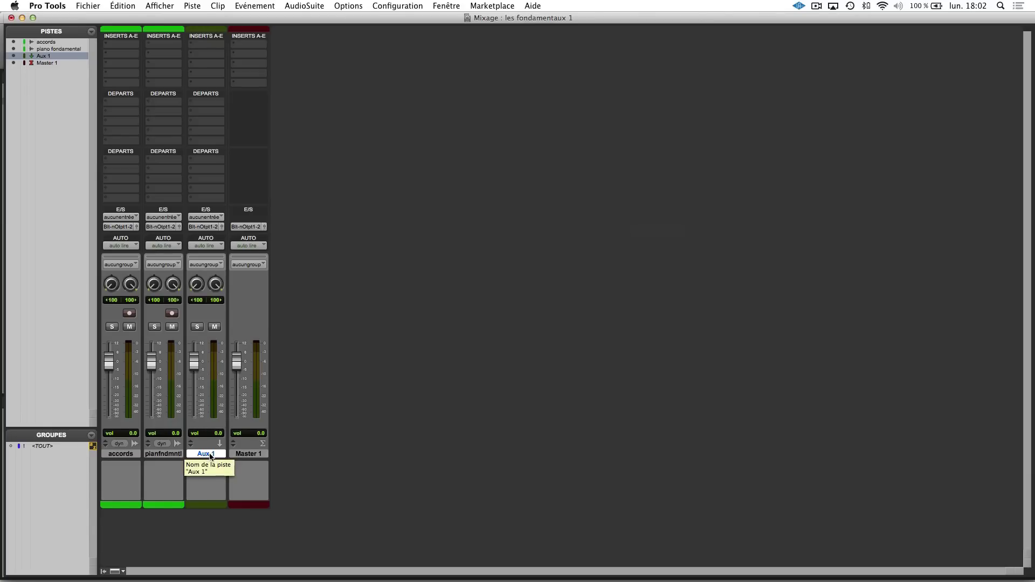
double_click(206, 454)
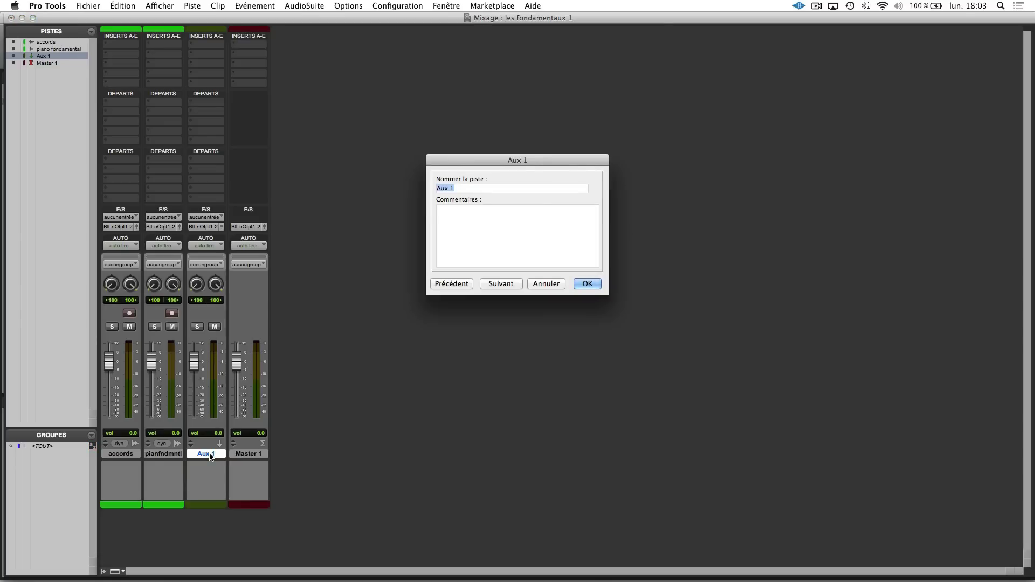
text(instr)
key(Return)
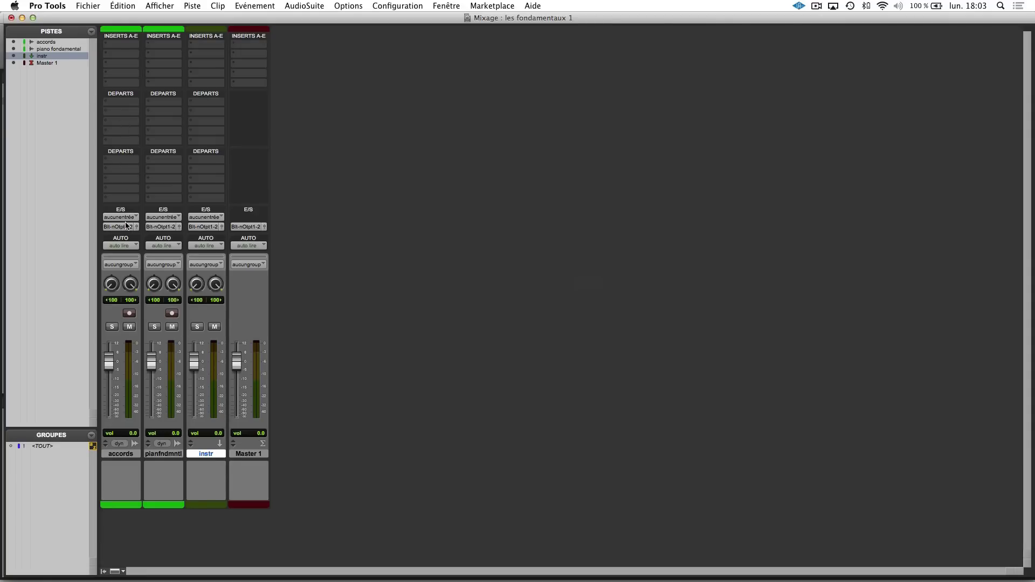
During playback, route the outputs of the accords and piano fondamental tracks to the stereo bus Instru.
key(space)
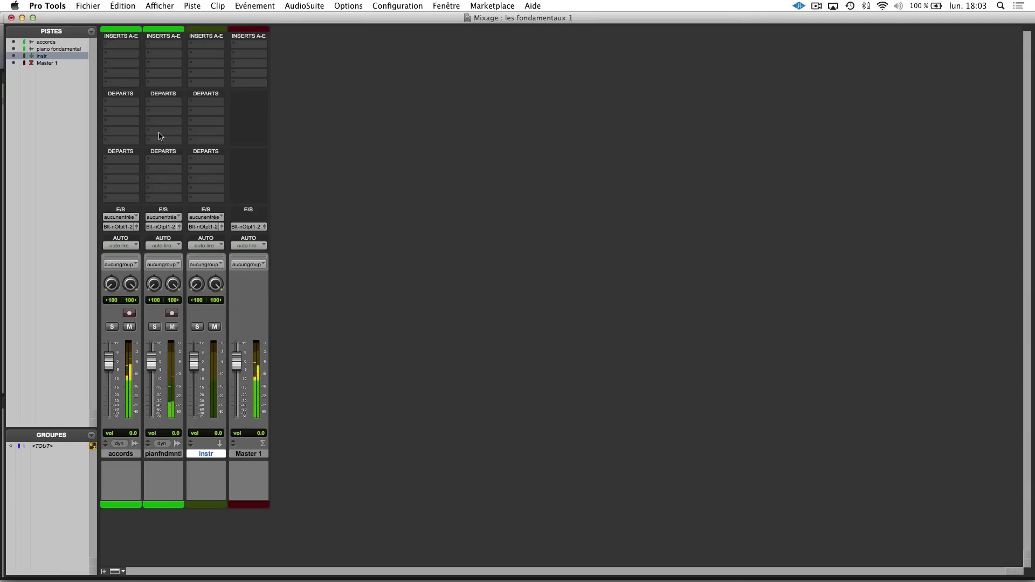
click(119, 227)
mouse_move(125, 238)
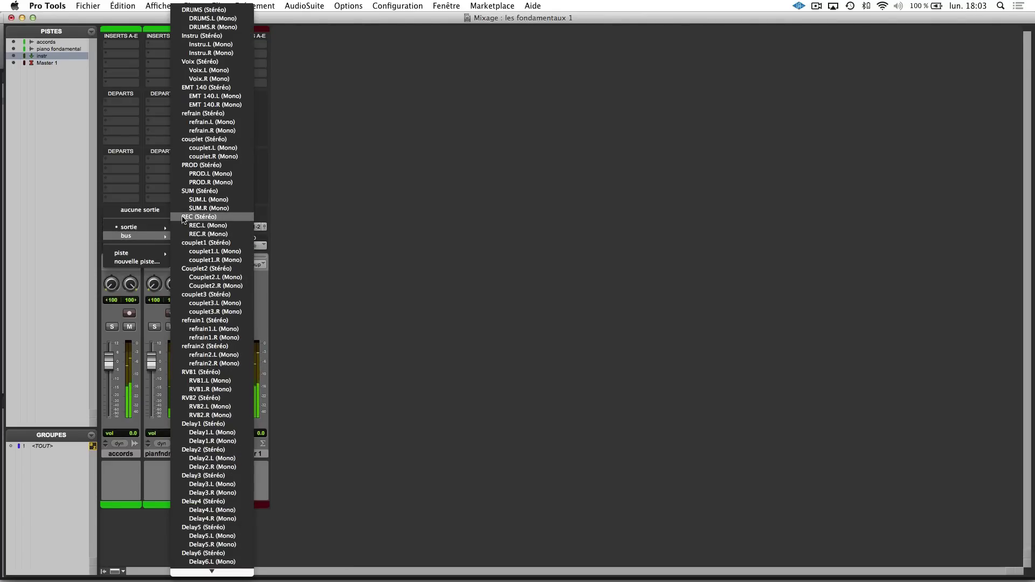
click(203, 35)
click(161, 226)
mouse_move(168, 236)
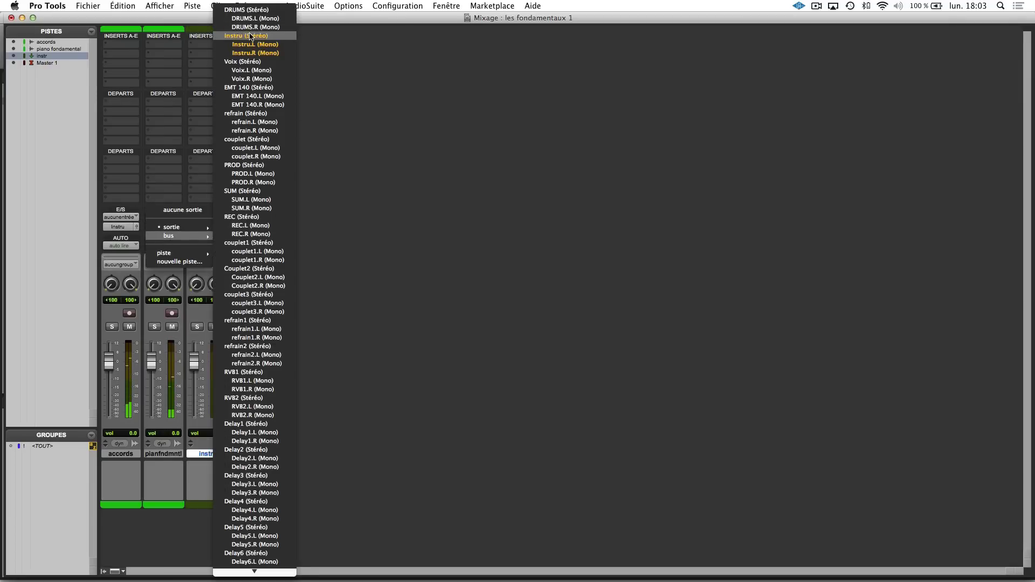
click(260, 44)
click(166, 227)
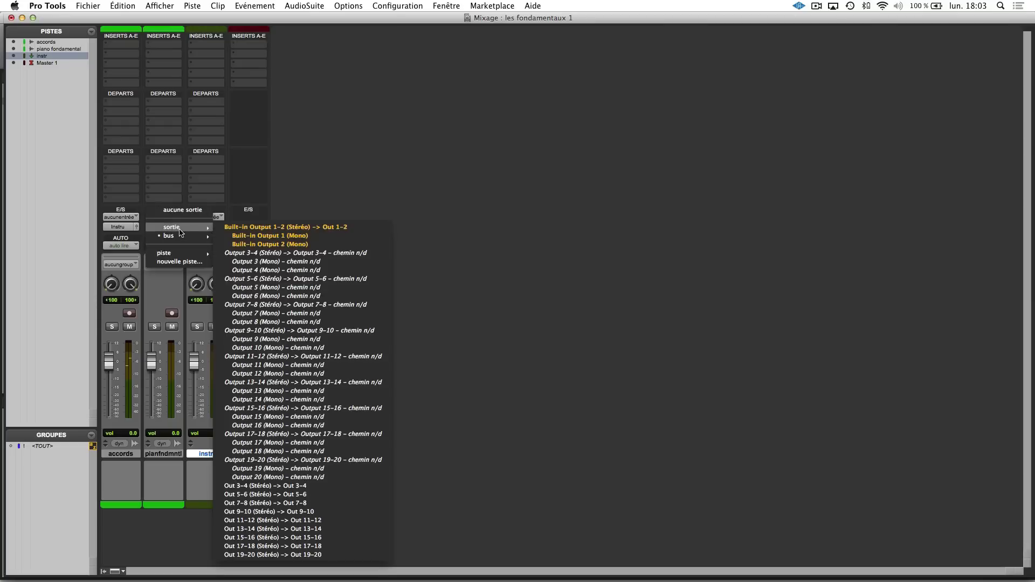
mouse_move(180, 236)
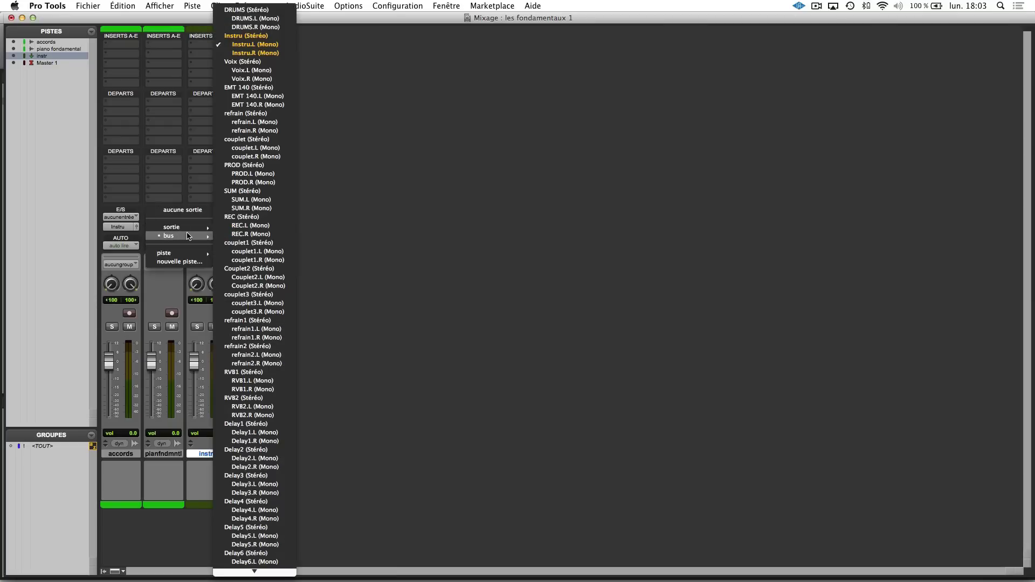
click(251, 35)
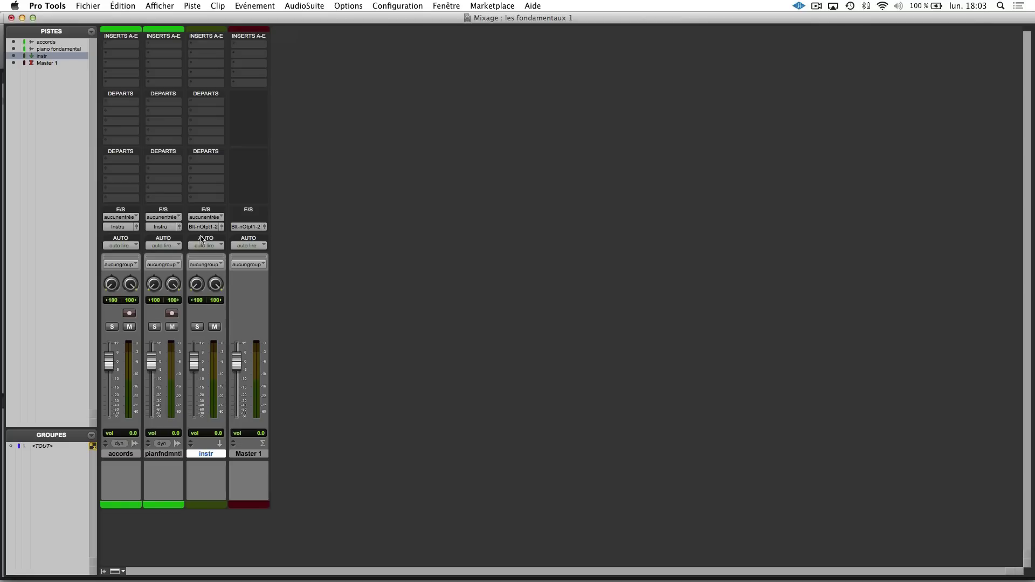
Set the input of the instr auxiliary track to the stereo bus Instru.
click(203, 219)
mouse_move(209, 245)
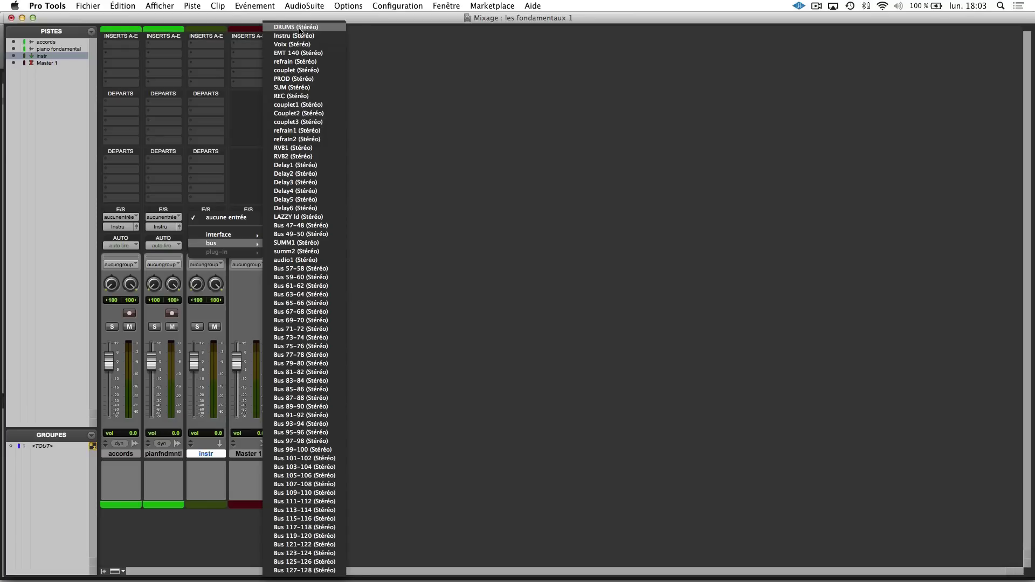
click(297, 36)
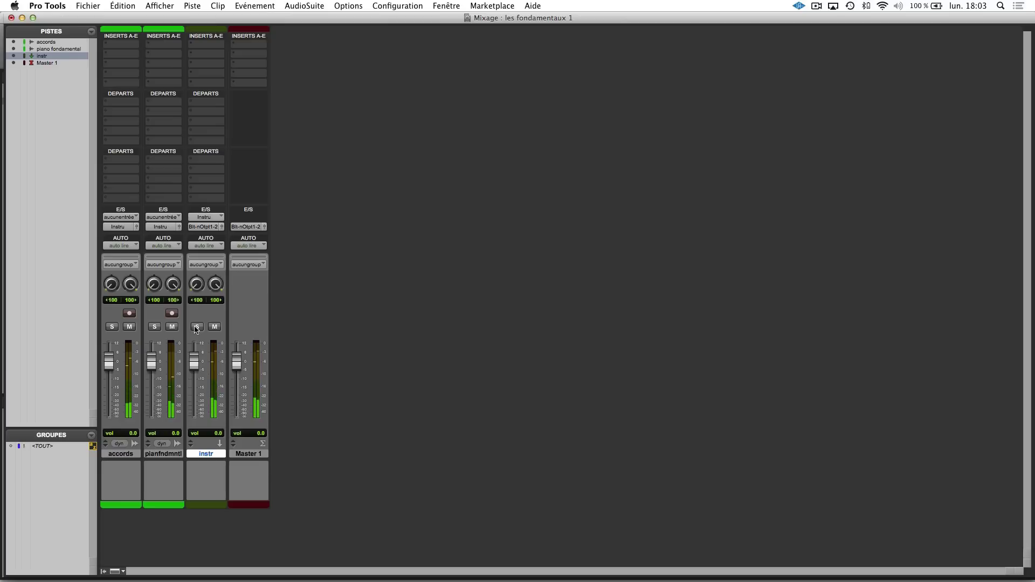
Solo and release the piano fondamental track during playback to test its effect on the instr auxiliary track.
click(155, 327)
click(156, 328)
click(155, 327)
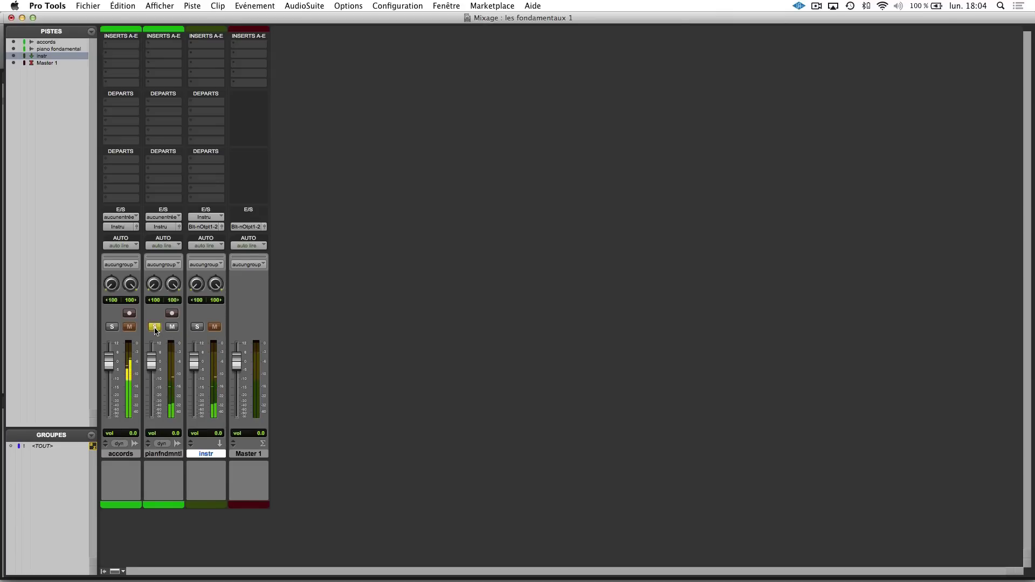
click(154, 327)
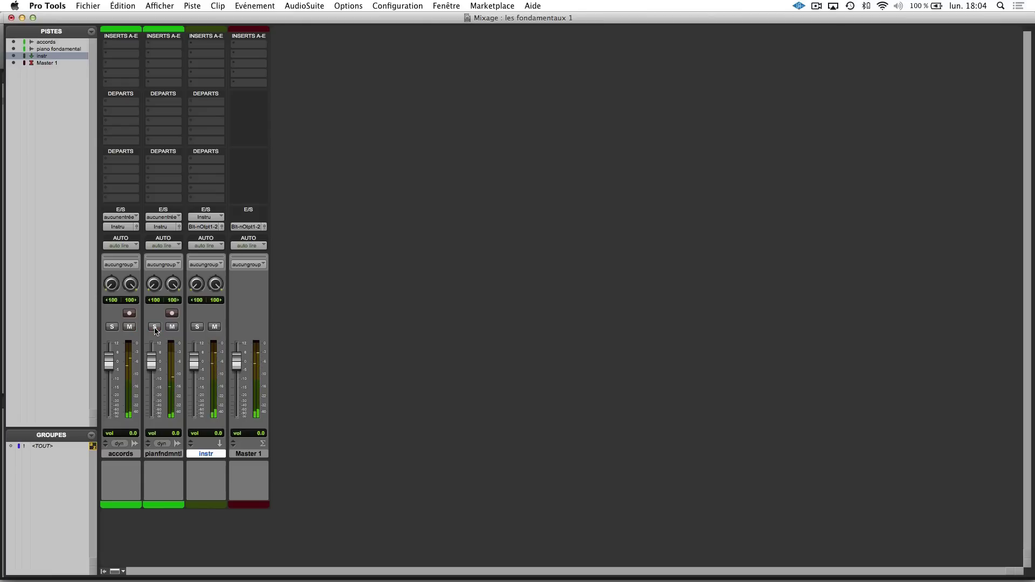
Make the instr auxiliary track solo-safe, then test soloing piano fondamental and accords and release both solos.
click(197, 328)
click(154, 327)
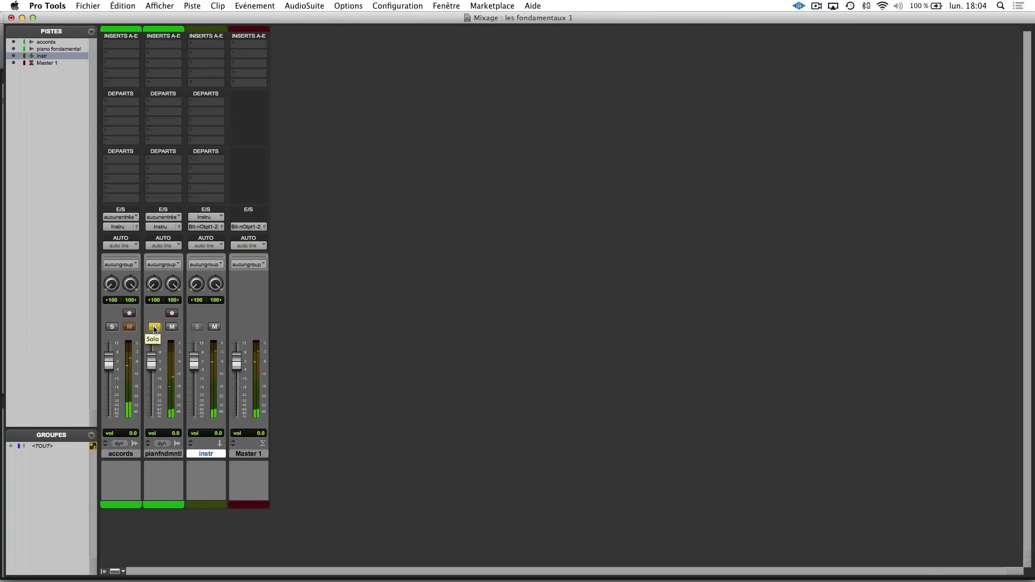
click(111, 327)
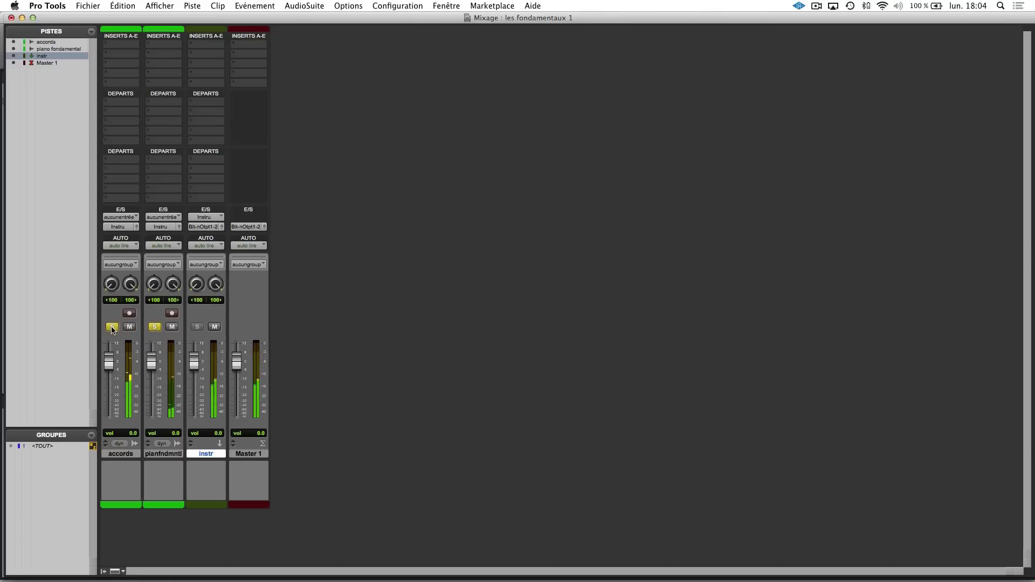
click(154, 327)
click(111, 327)
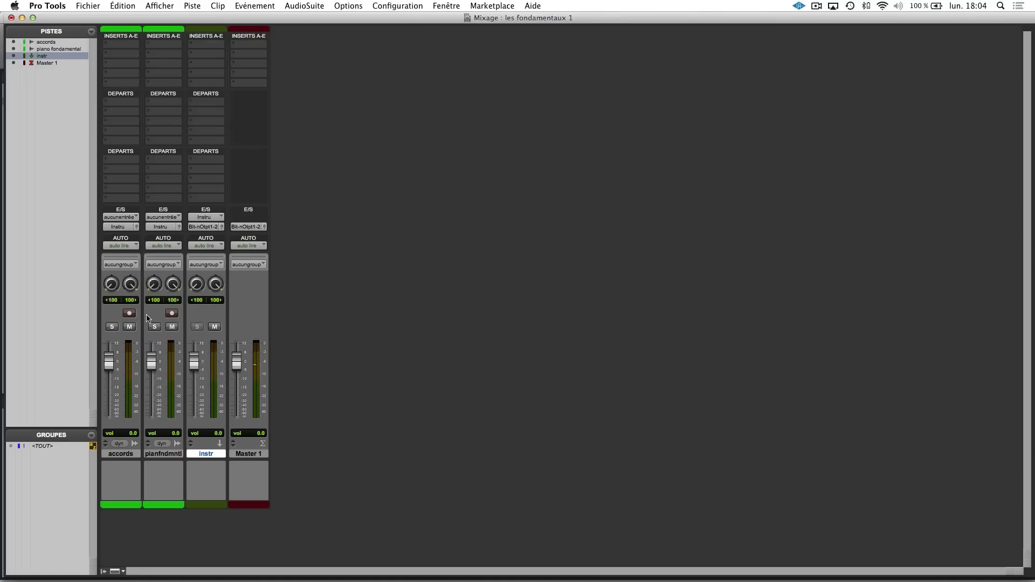
Briefly solo and then mute the piano fondamental track during playback, releasing each in turn.
click(153, 327)
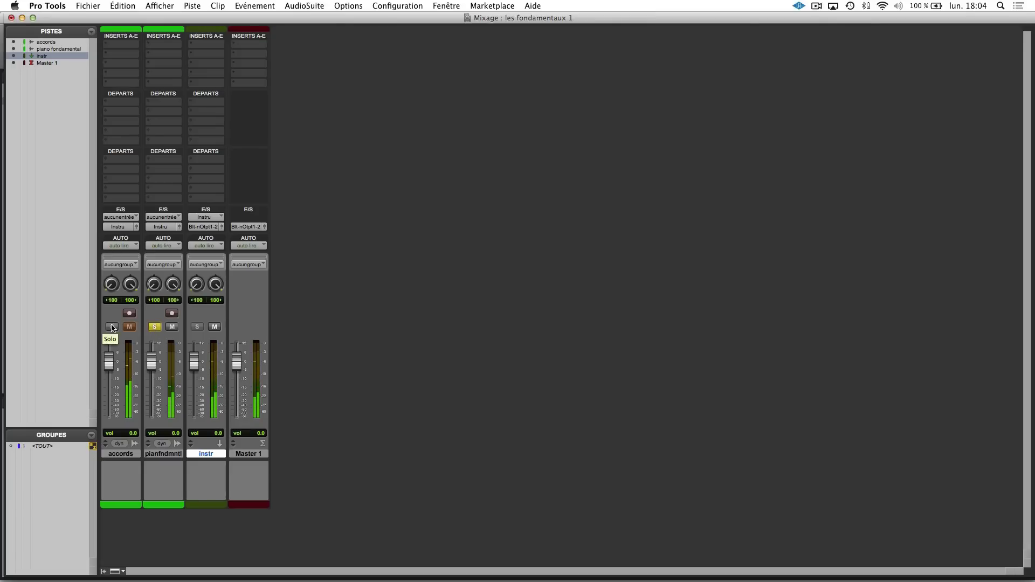
click(154, 326)
click(172, 326)
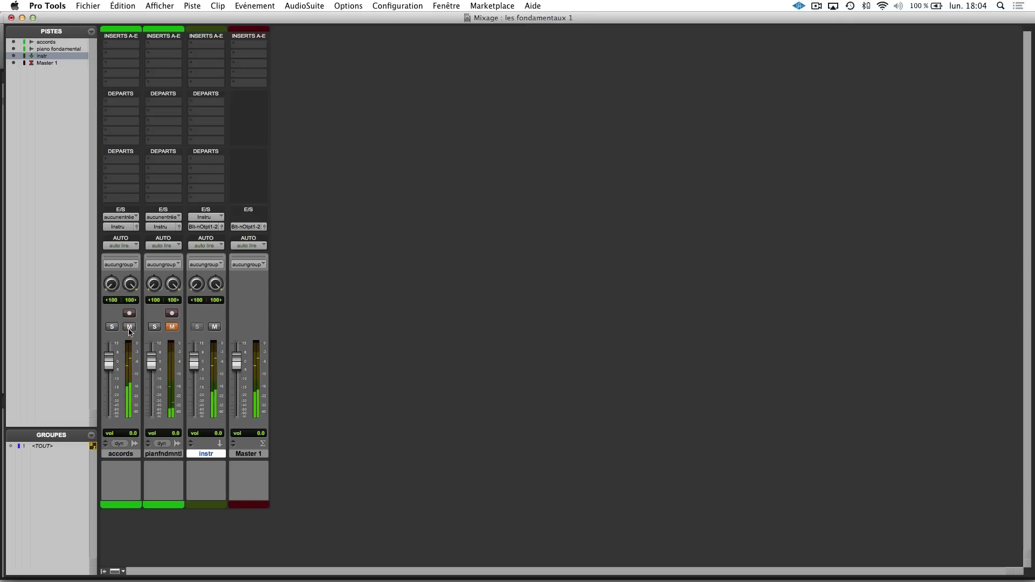
click(173, 328)
Narrow the piano fondamental track's stereo panning to 93 left and 92 right during playback.
click(173, 314)
click(594, 246)
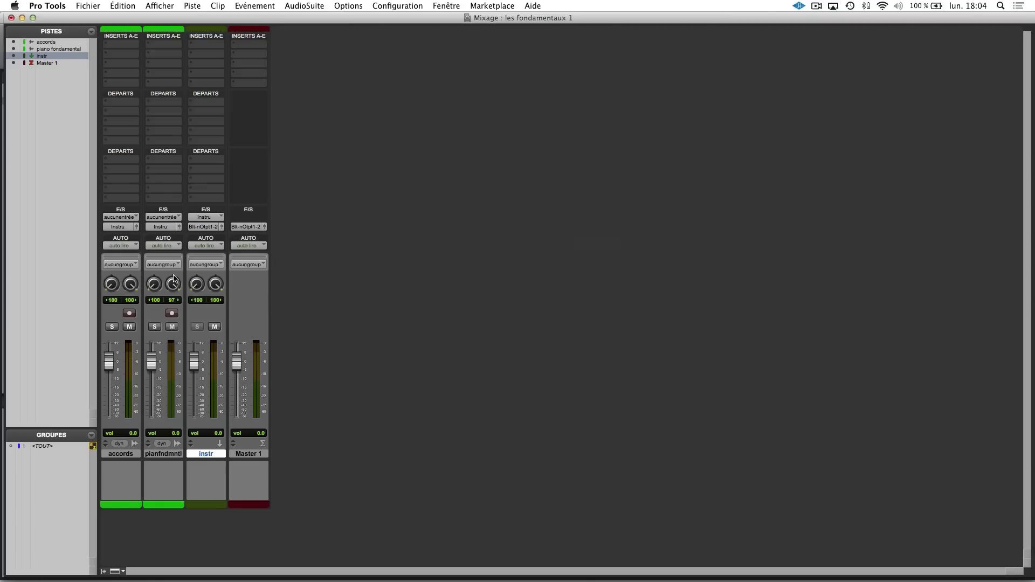
drag(165, 338, 187, 238)
key(space)
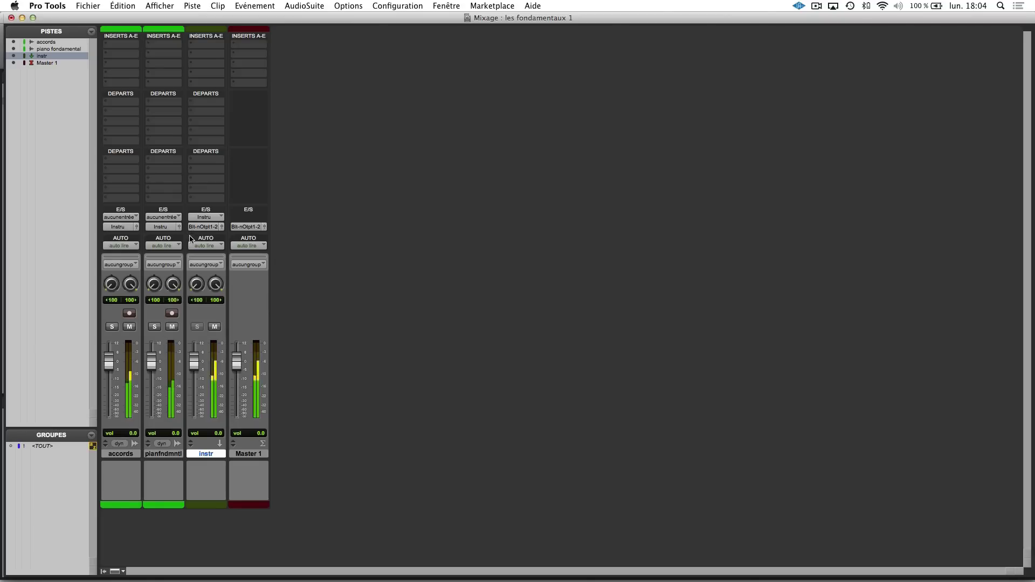
drag(174, 287, 169, 311)
drag(167, 350, 164, 245)
drag(172, 283, 156, 327)
drag(173, 291, 175, 280)
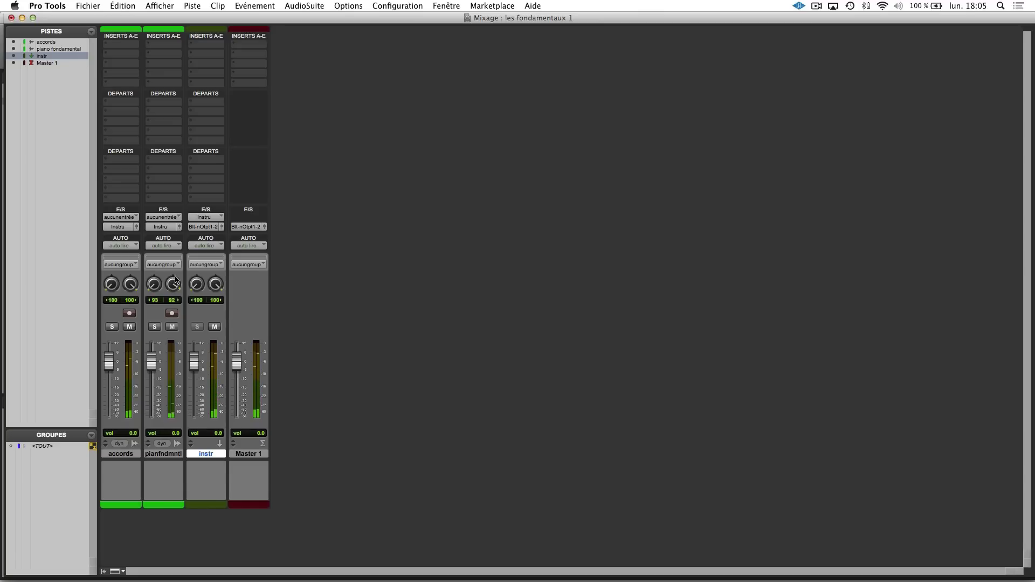
Create an edit and mix group named "ALL" containing the accords and piano fondamental tracks.
click(162, 453)
shift+click(125, 454)
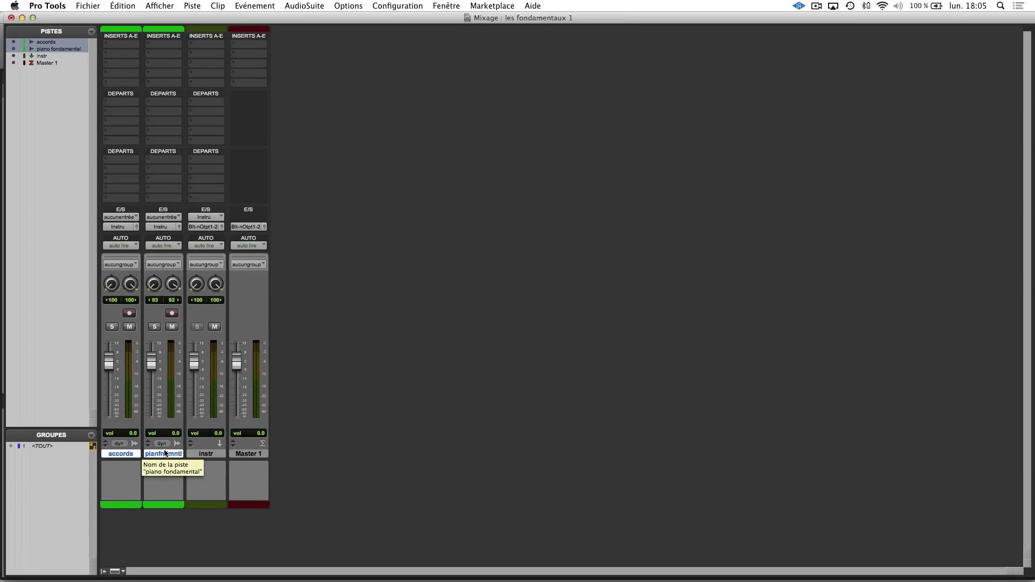
key(super+g)
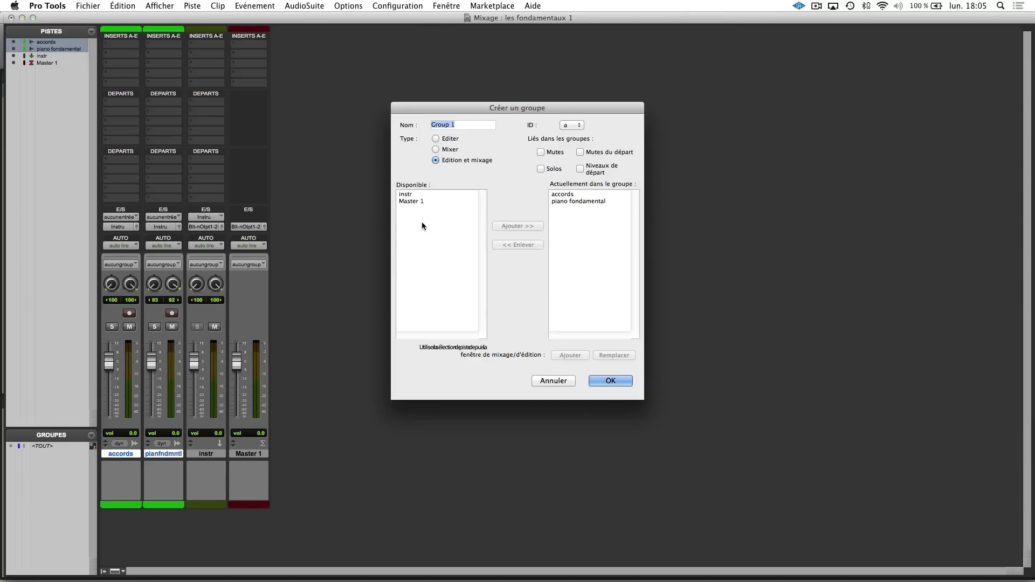
text(ALL)
click(605, 379)
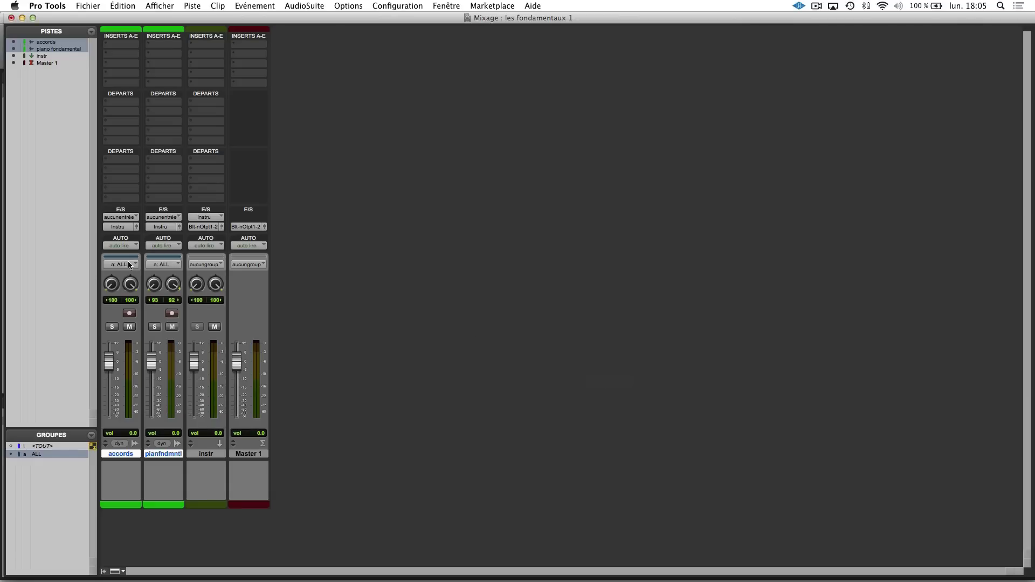
Try the ALL group by lowering its linked faders to -4.9 dB and toggling the piano fondamental solo.
mouse_move(151, 366)
mouse_down()
mouse_move(152, 386)
mouse_move(153, 357)
mouse_move(156, 381)
mouse_move(156, 371)
mouse_up()
click(156, 328)
click(156, 327)
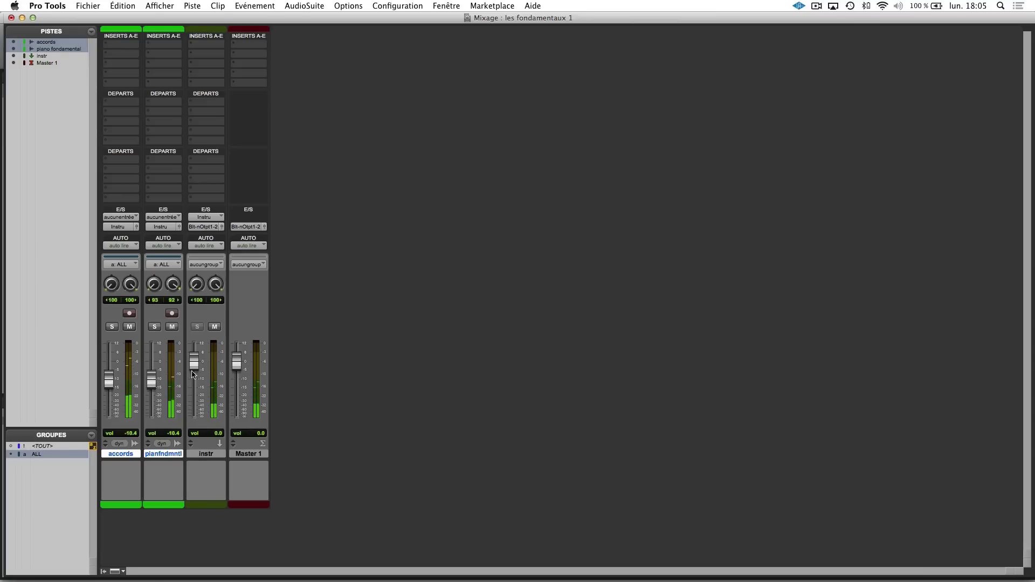
drag(152, 380, 155, 368)
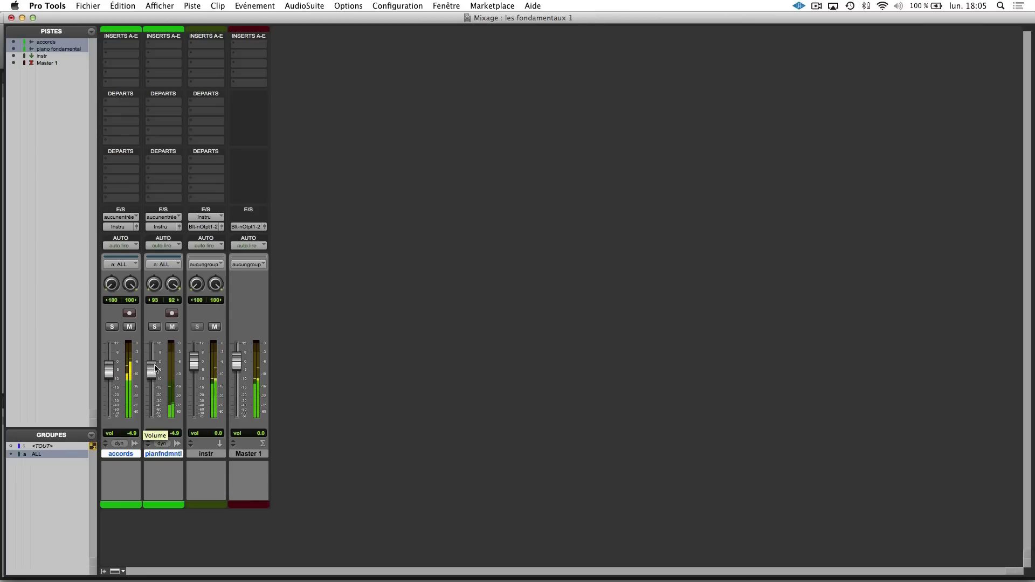
Reset the piano fondamental track's right pan to 100 and deactivate the ALL group.
alt+click(174, 285)
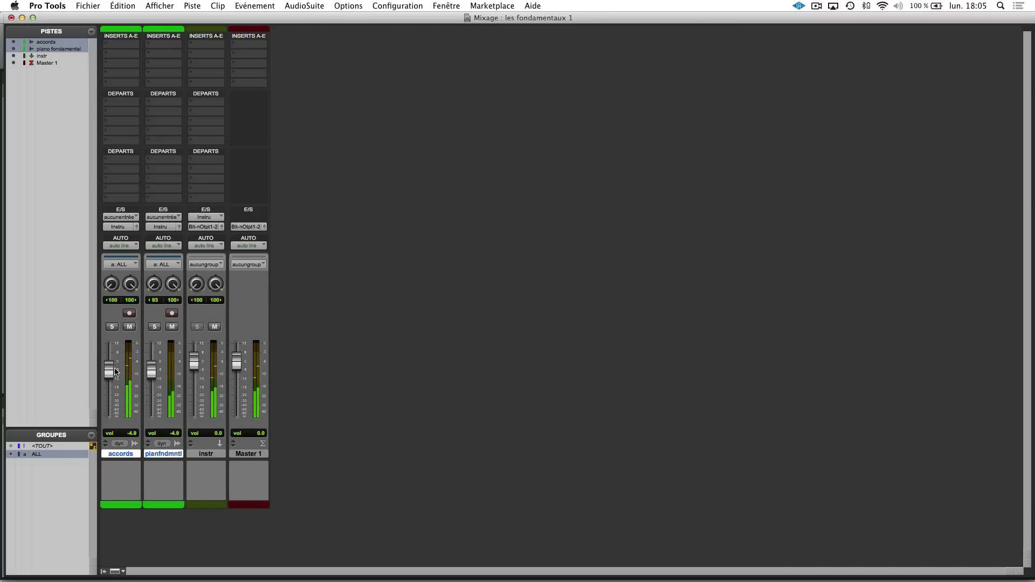
key(a)
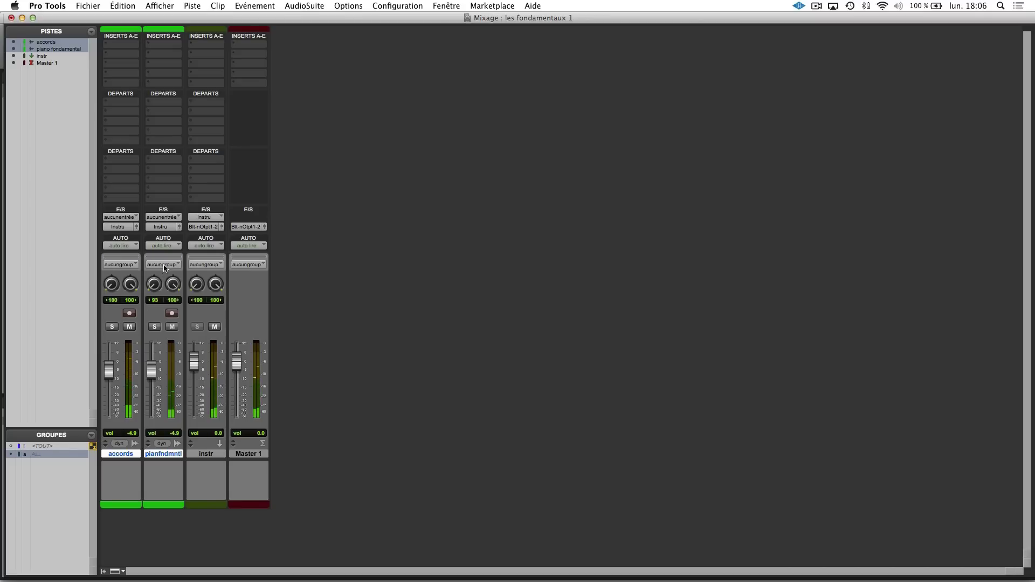
Move the accords and piano fondamental faders independently, then reset both volumes to 0.0 dB.
drag(152, 370, 154, 376)
alt+click(154, 376)
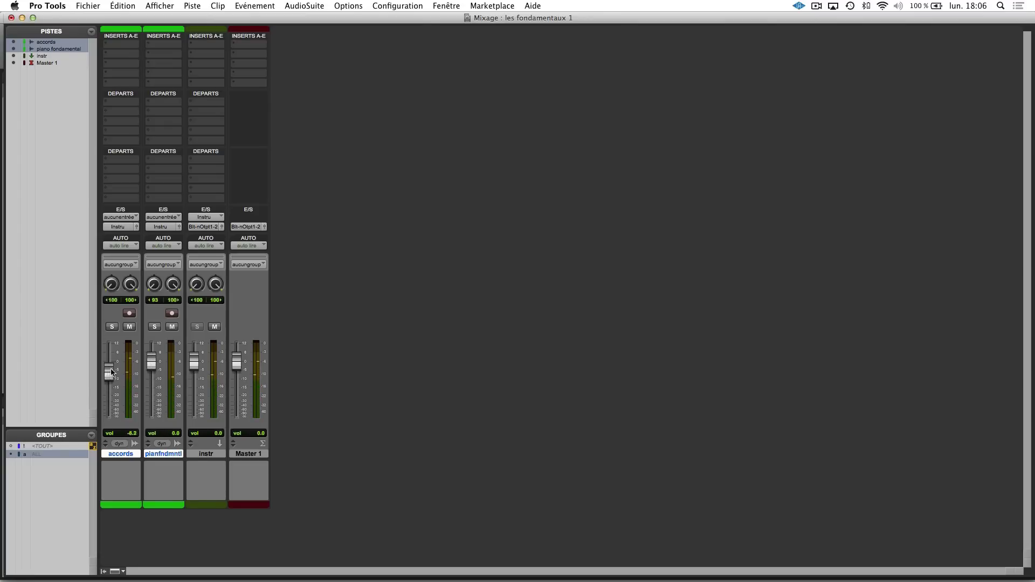
drag(113, 382, 114, 391)
alt+click(109, 390)
key(space)
click(97, 6)
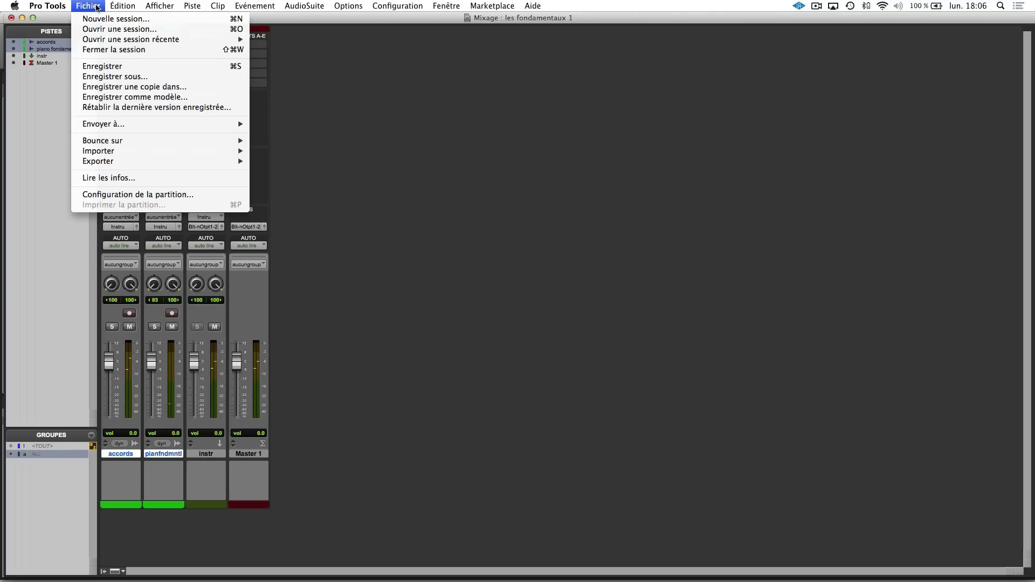
mouse_move(111, 4)
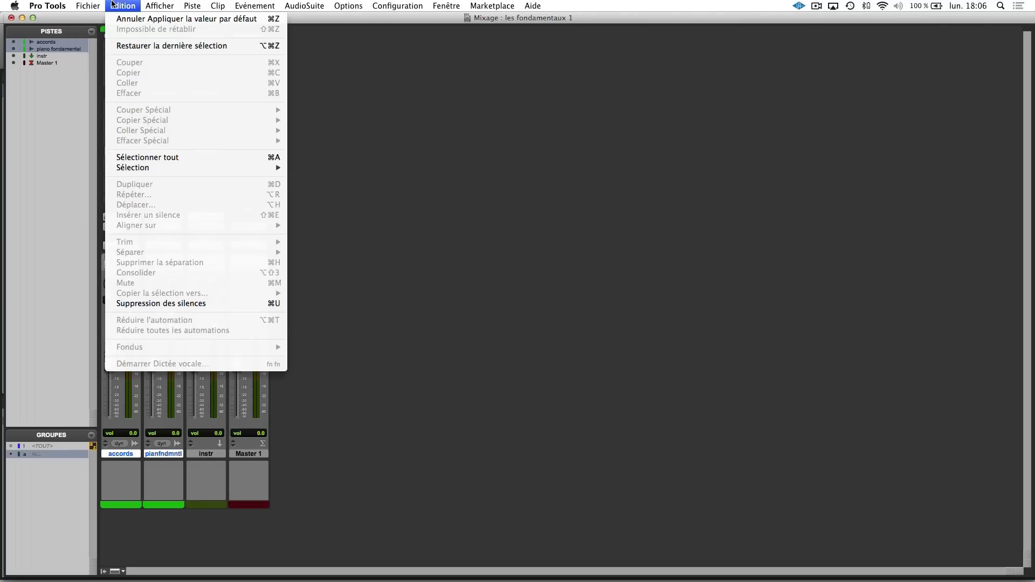
click(112, 5)
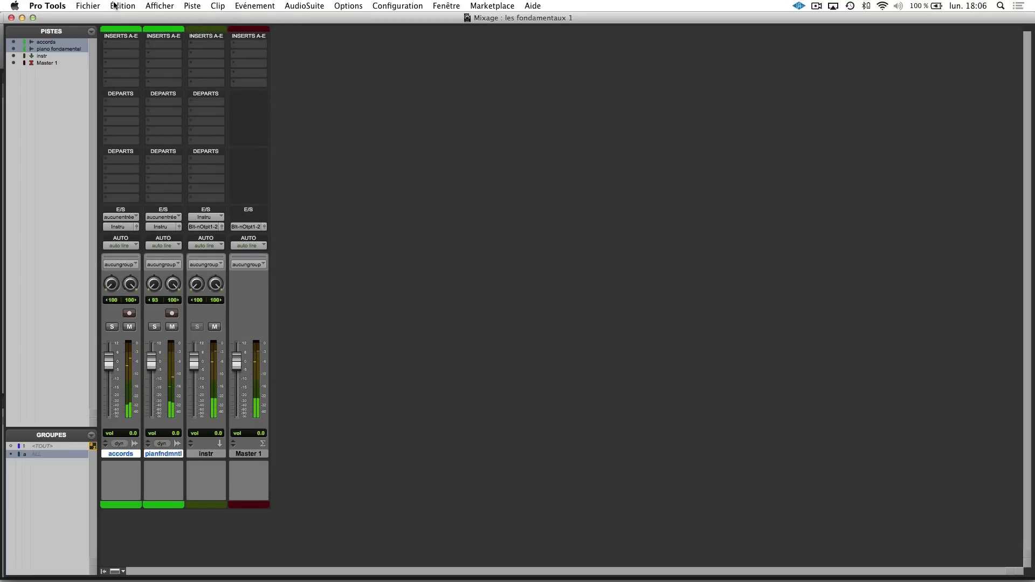
Switch from the mix window to the edit window and stop playback.
key(super+equal)
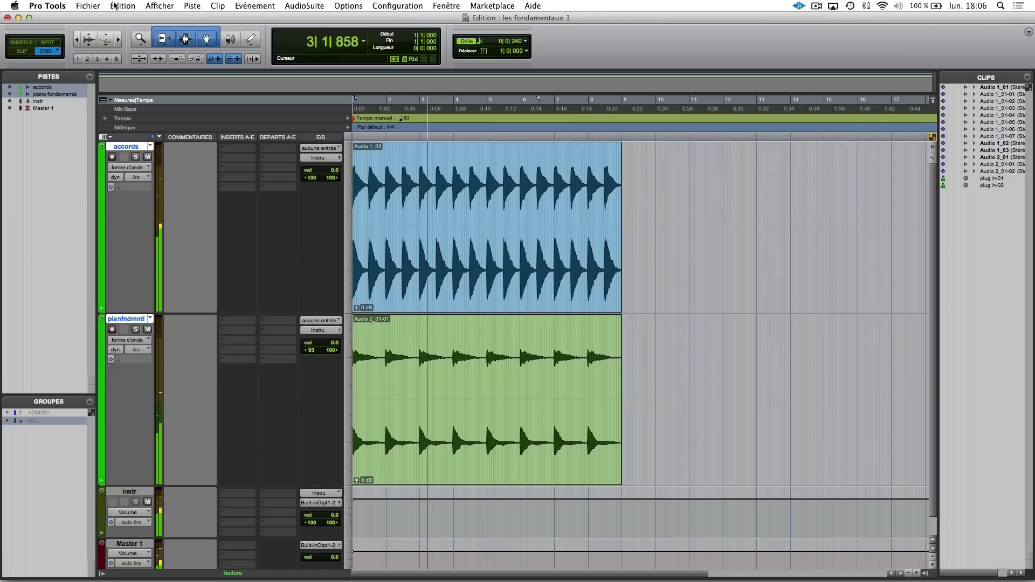
key(space)
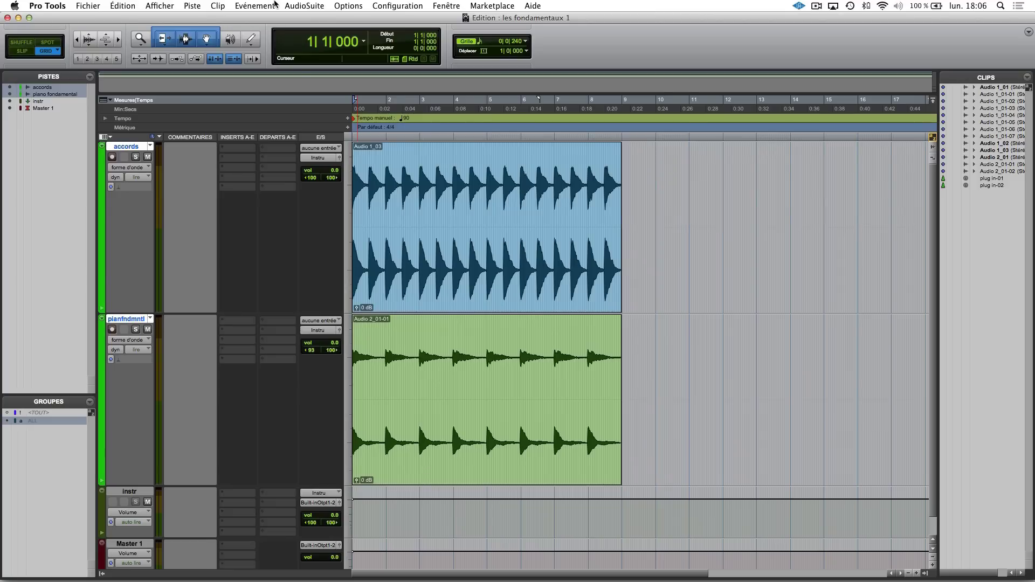
Open the hardware setup to examine the listed audio device, then close it.
click(397, 7)
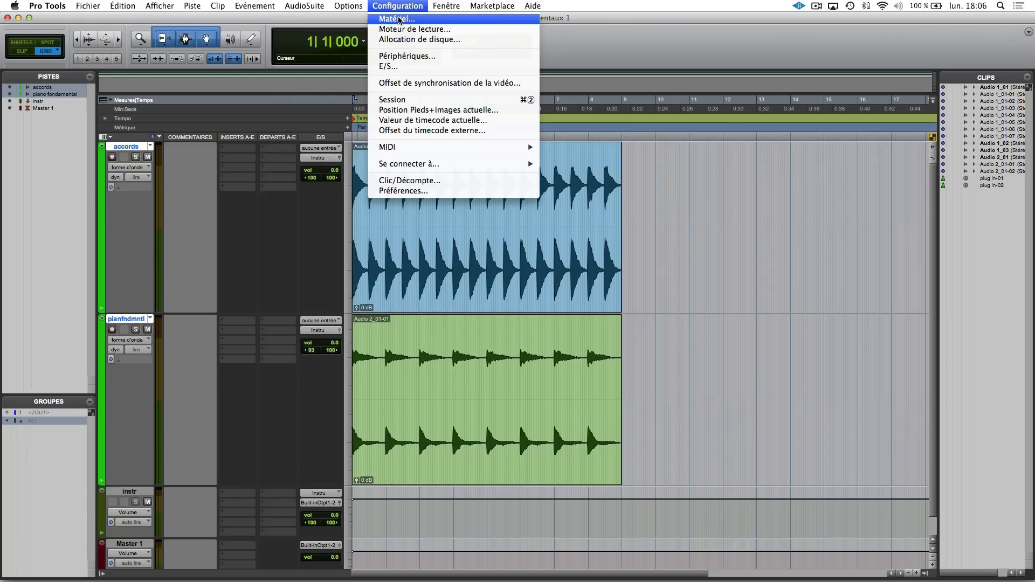
click(399, 19)
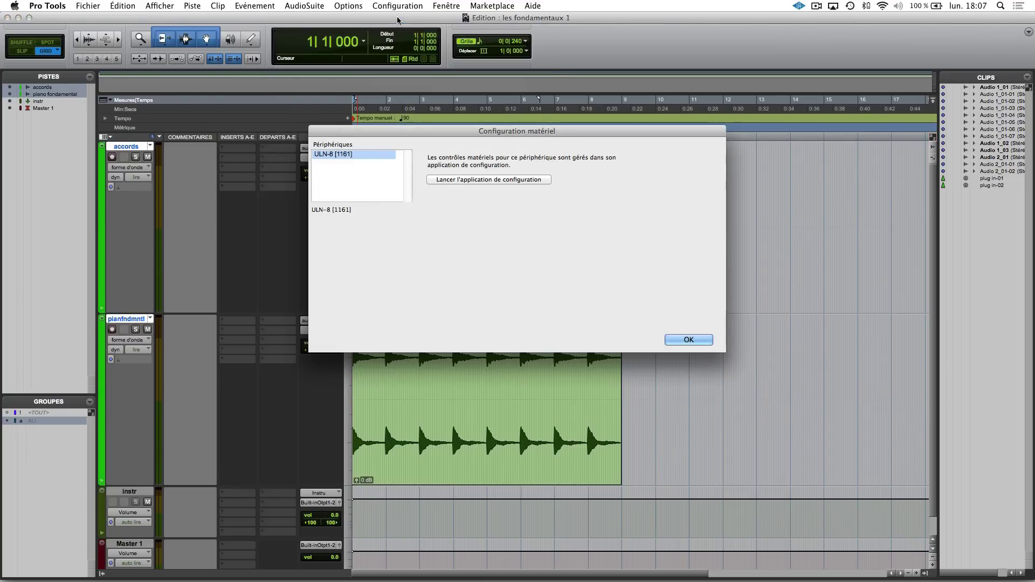
click(403, 3)
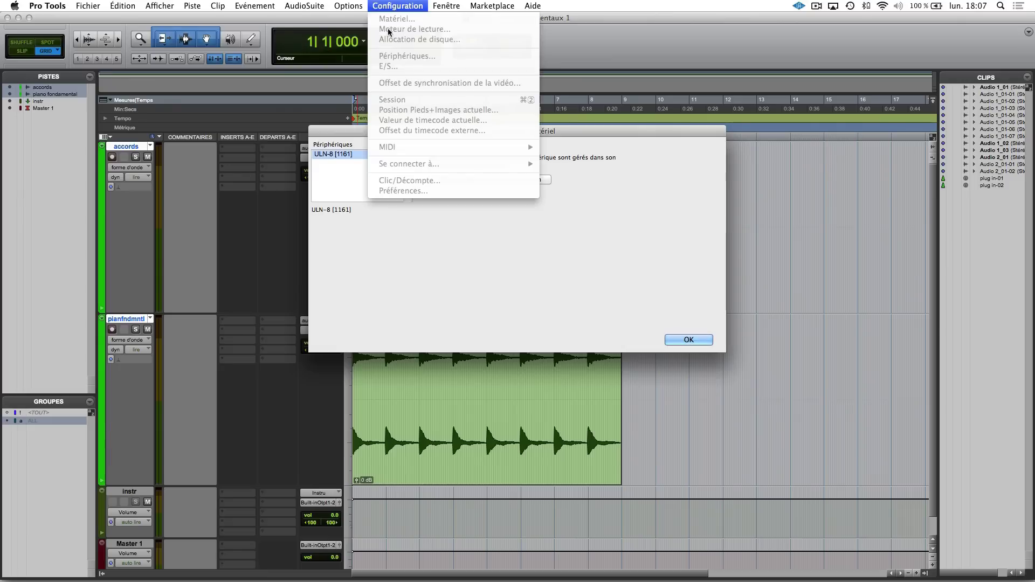
click(428, 192)
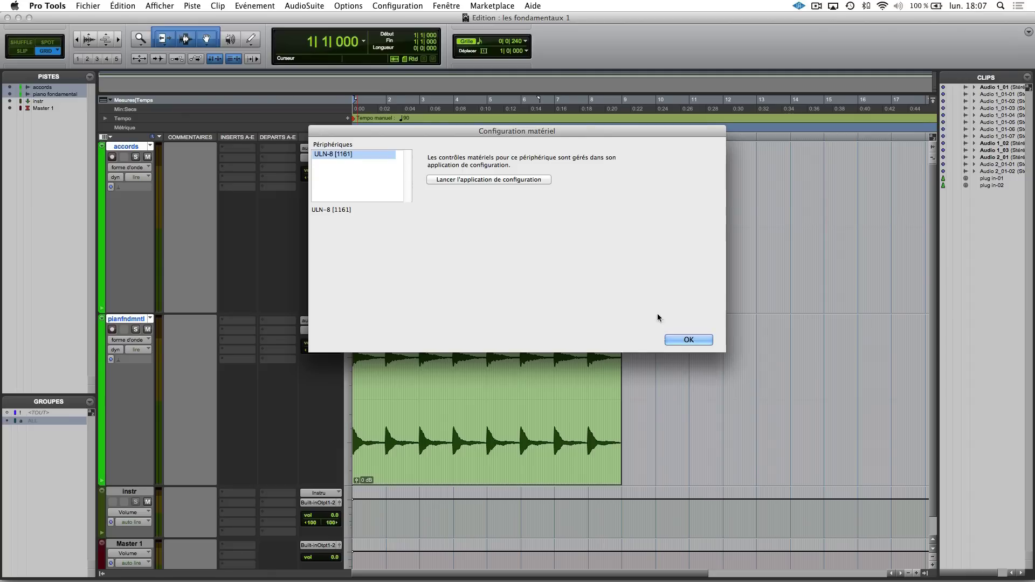
click(683, 339)
Open the playback engine settings, examine the available engines and keep ULN-8 as the current one.
click(378, 6)
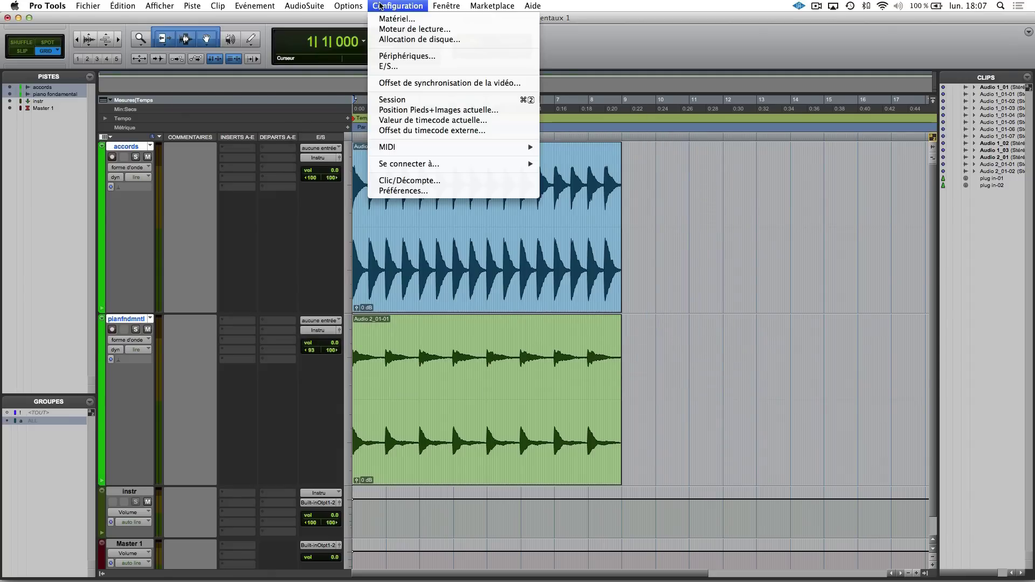
click(403, 30)
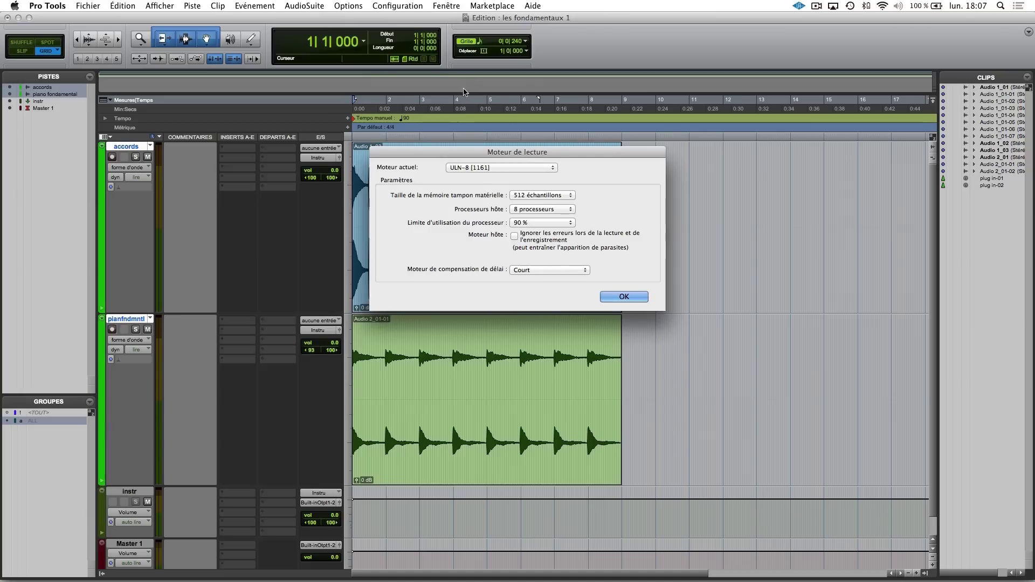
click(517, 171)
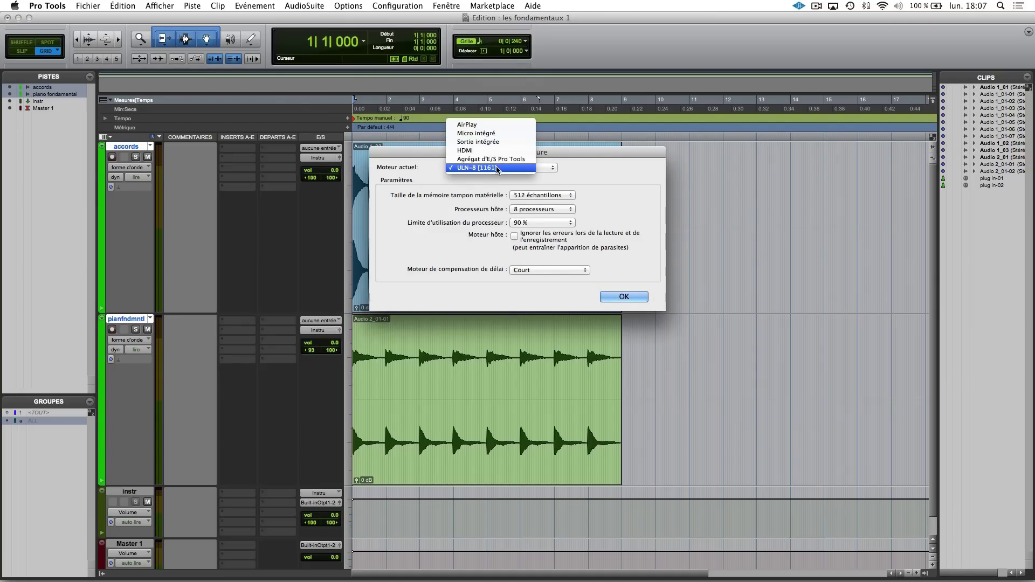
click(499, 168)
click(555, 258)
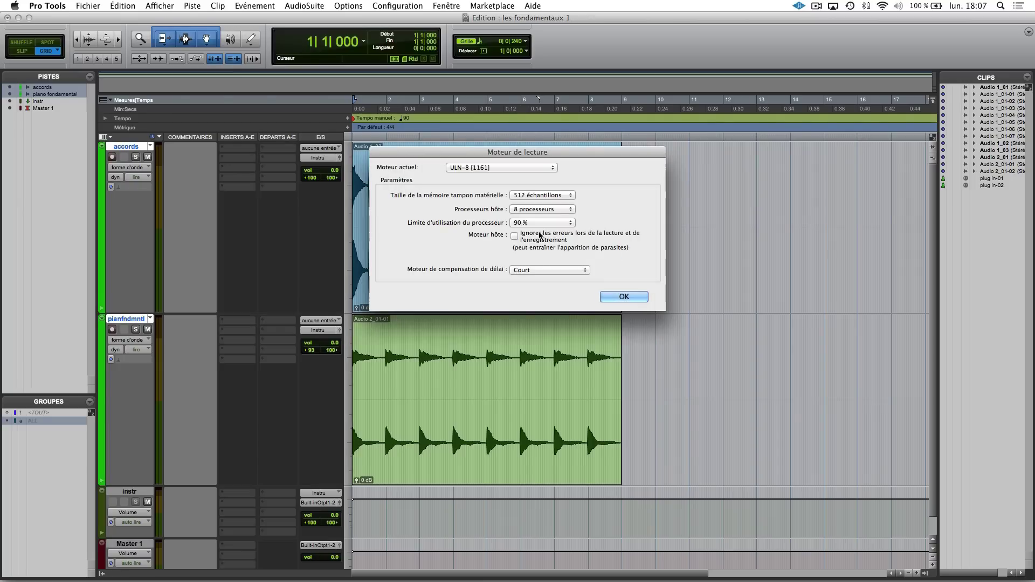
Examine the available hardware buffer sizes and host processor counts, keeping 512 samples and 8 processors selected.
click(521, 196)
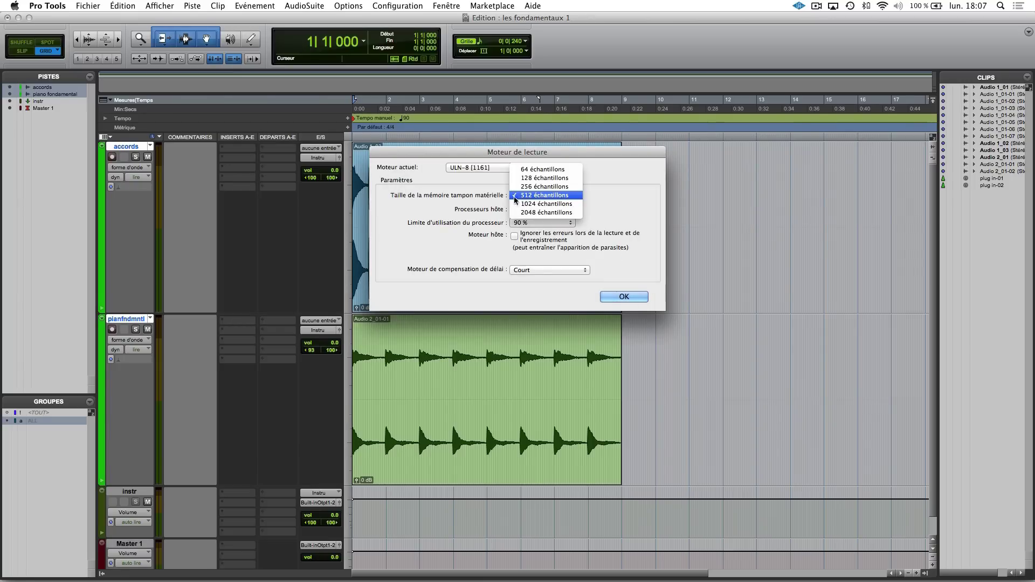
click(523, 196)
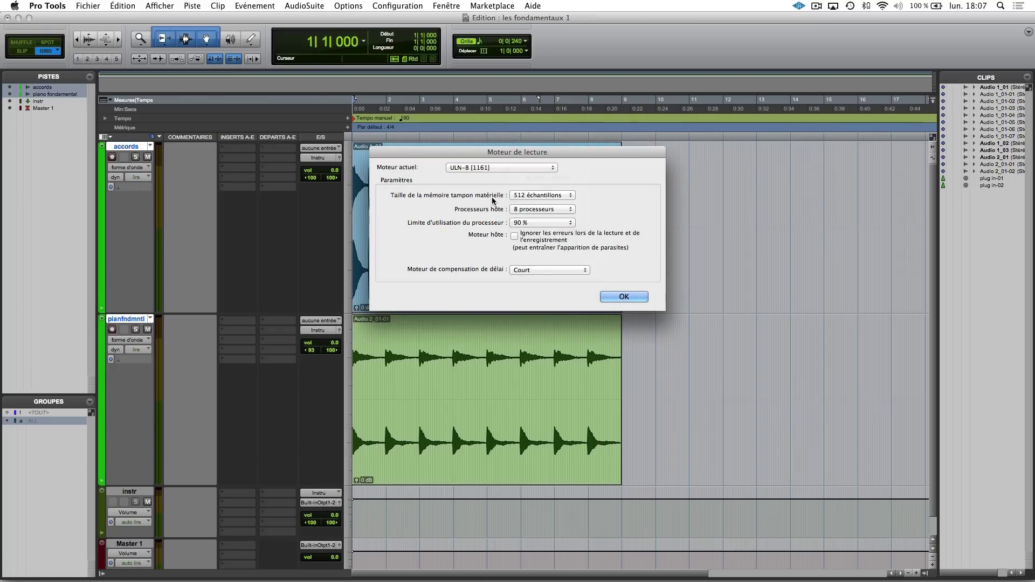
click(526, 195)
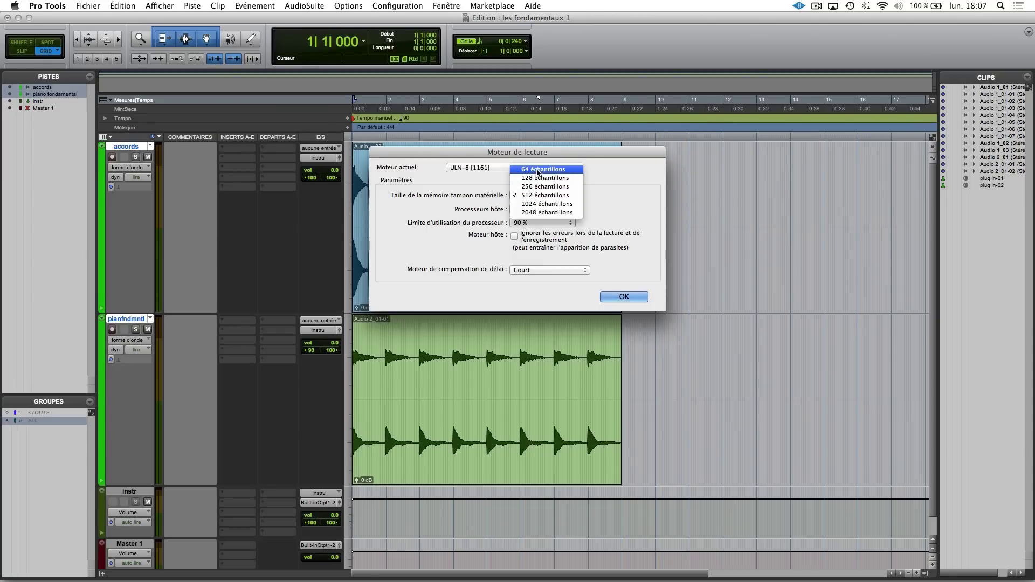
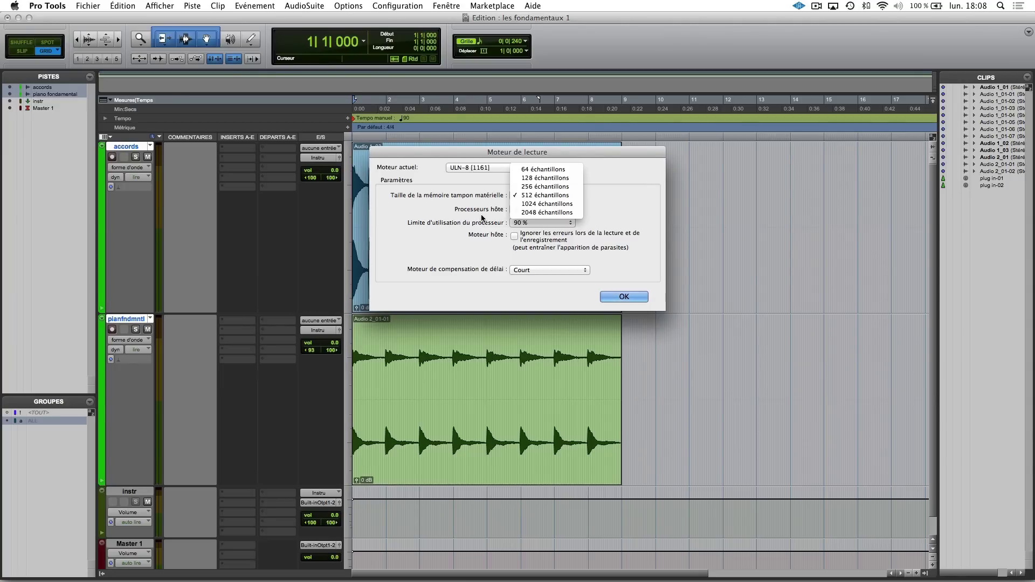
click(483, 219)
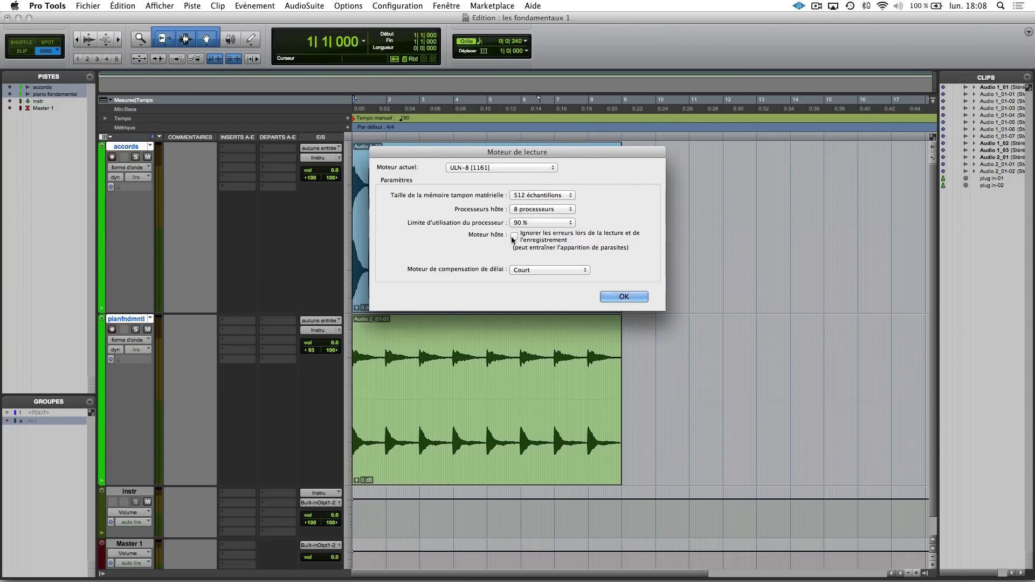
click(540, 214)
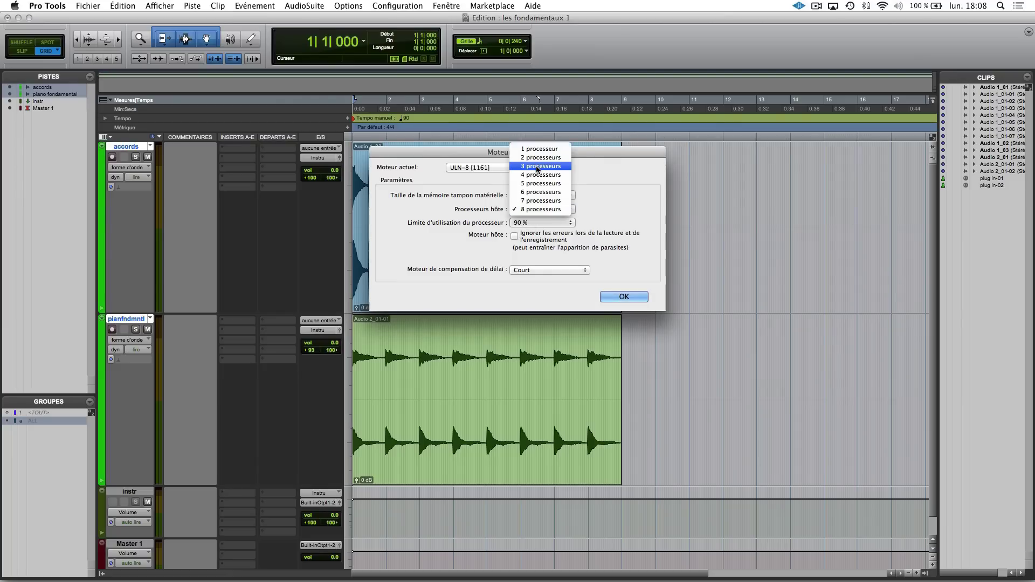
click(522, 211)
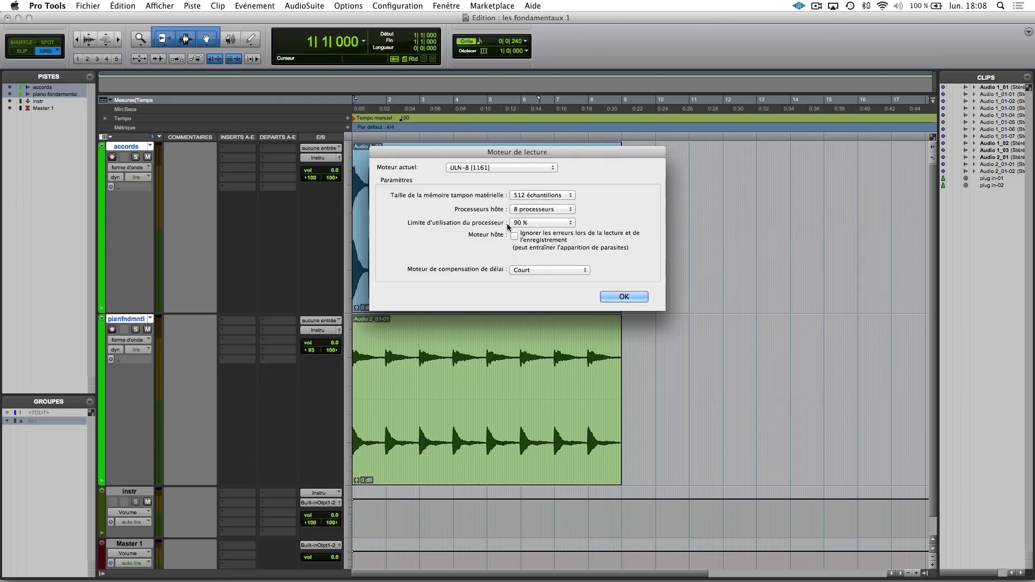
Set the processor usage limit to 85 %, briefly enable ignoring playback and recording errors, turn it back off and confirm the settings.
click(526, 224)
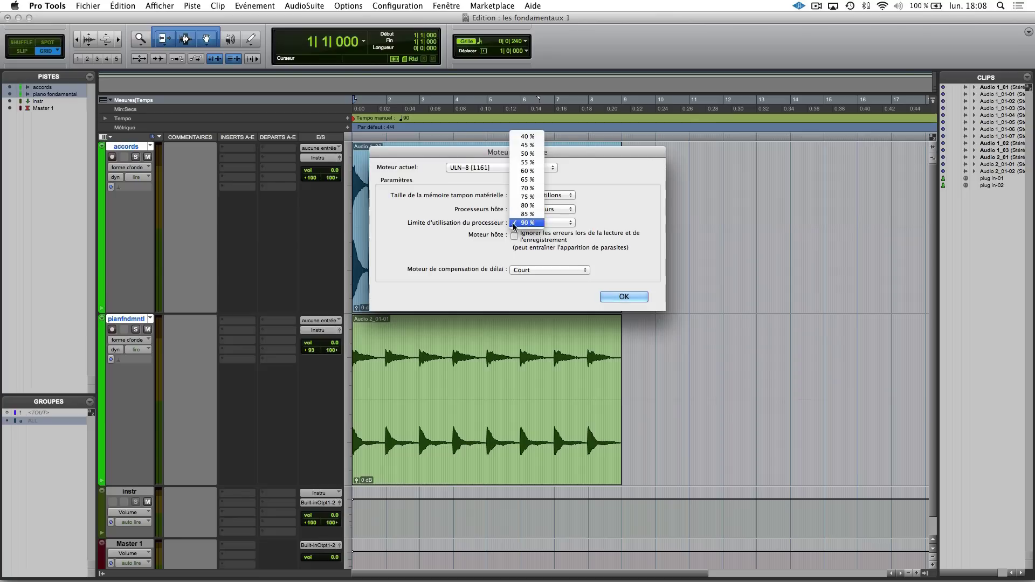
click(525, 214)
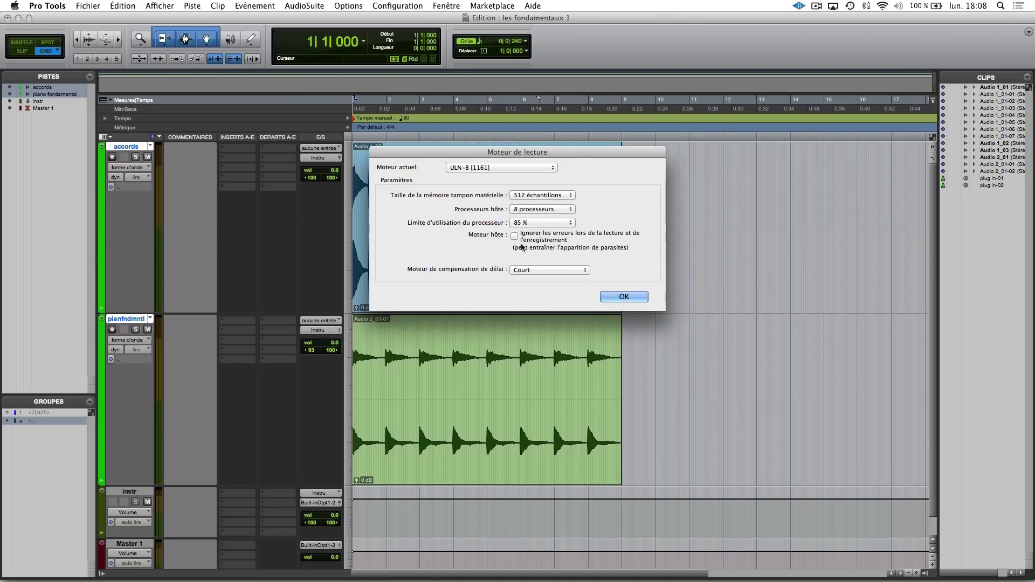
click(515, 237)
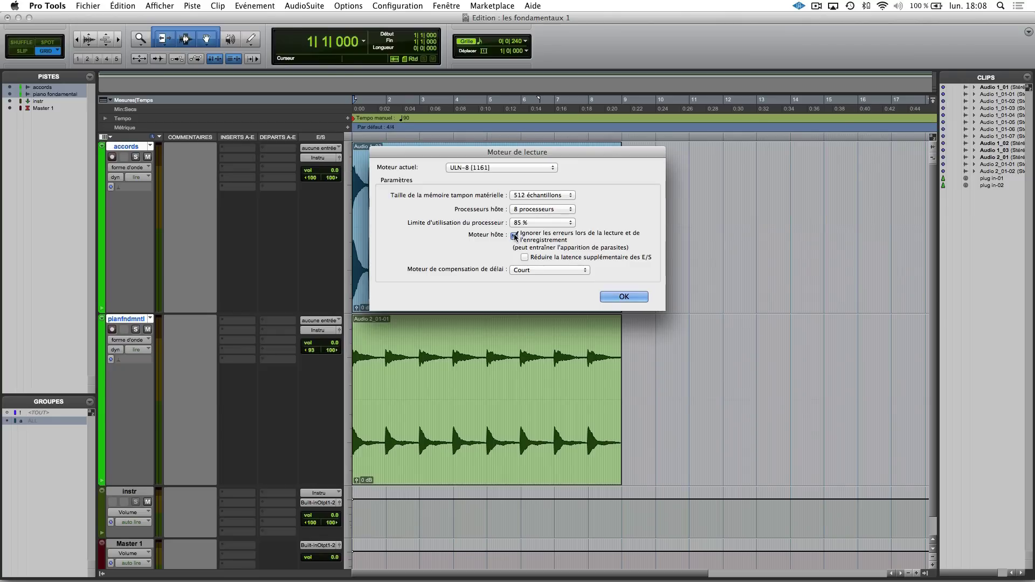
click(515, 238)
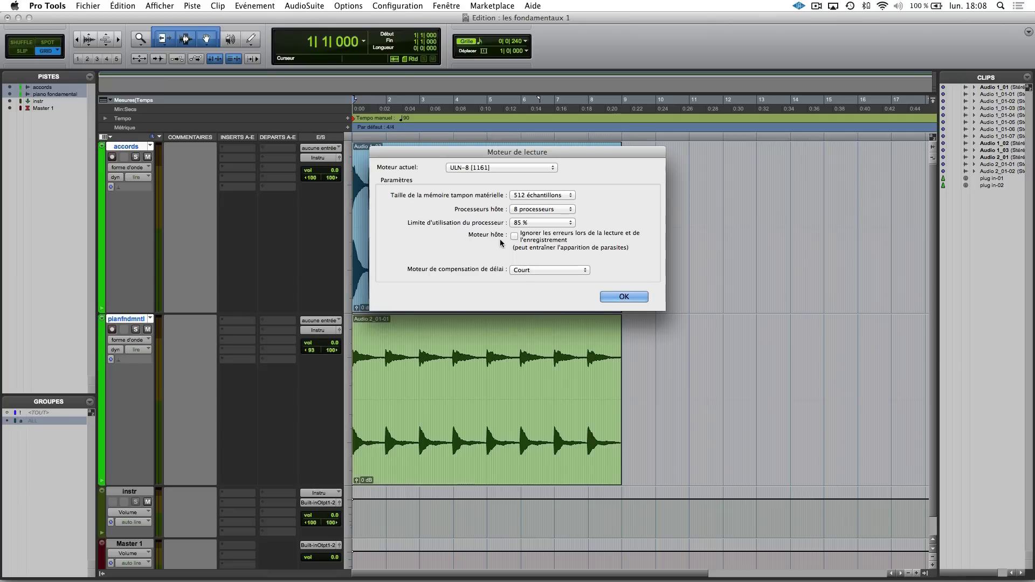
click(623, 298)
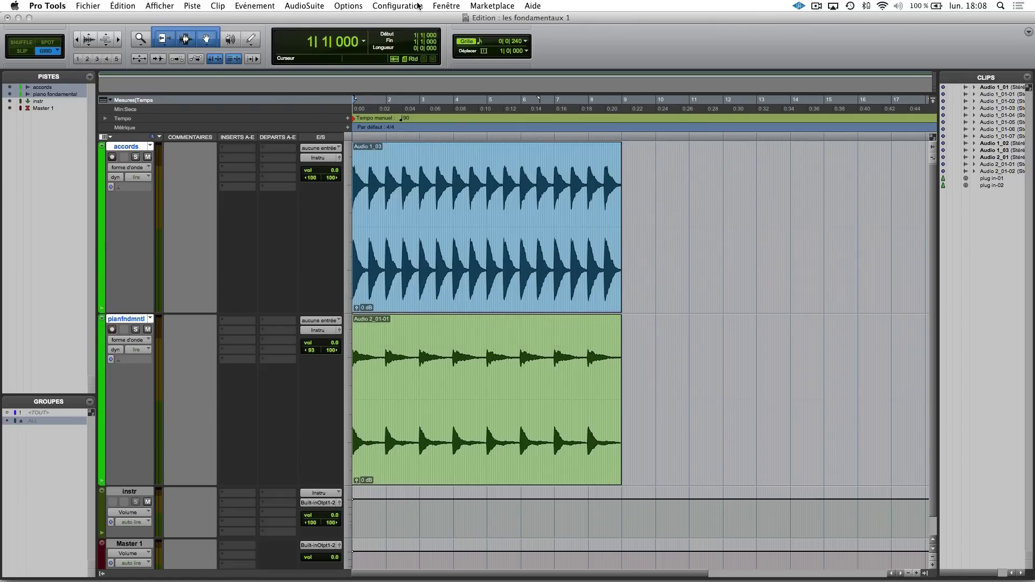
Open the disk allocation settings, examine the media root folder of the accords track, then close them.
click(419, 6)
click(412, 40)
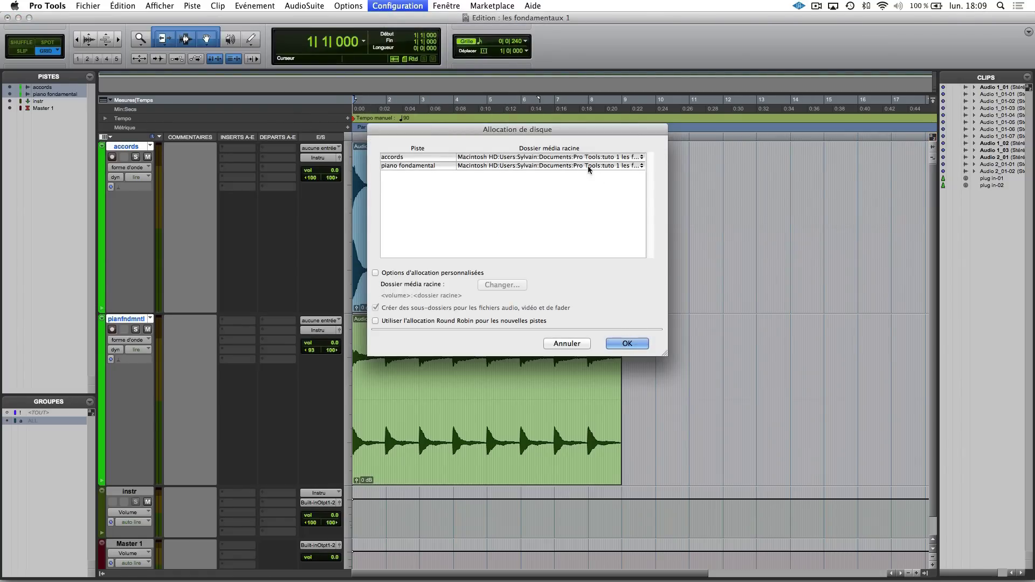
click(637, 158)
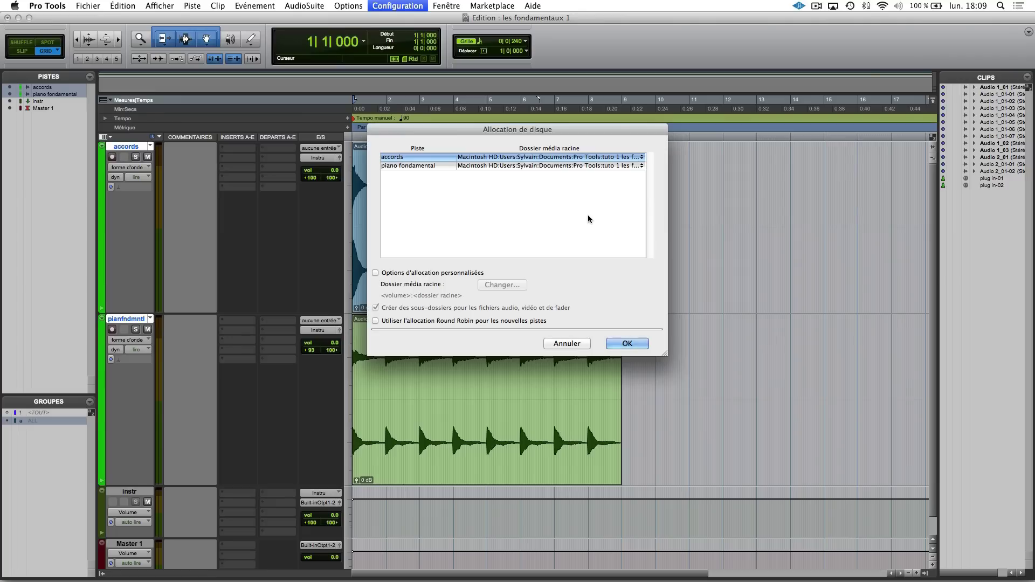
click(625, 344)
Review the peripherals settings from synchronisation, Machine Control and MIDI or Ethernet controllers through mic preamps, Satellites and VENUE, then cancel.
click(423, 6)
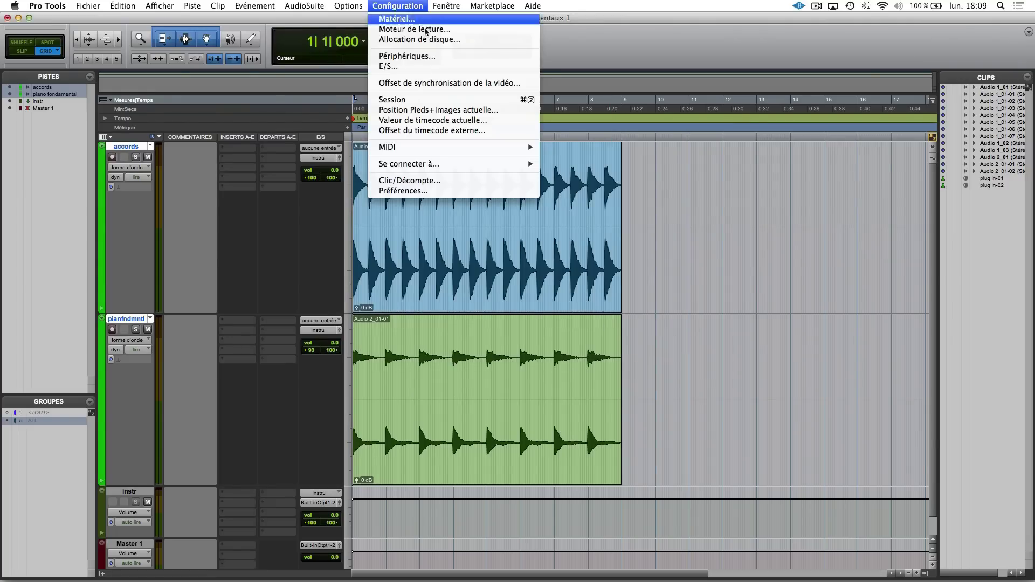
click(425, 57)
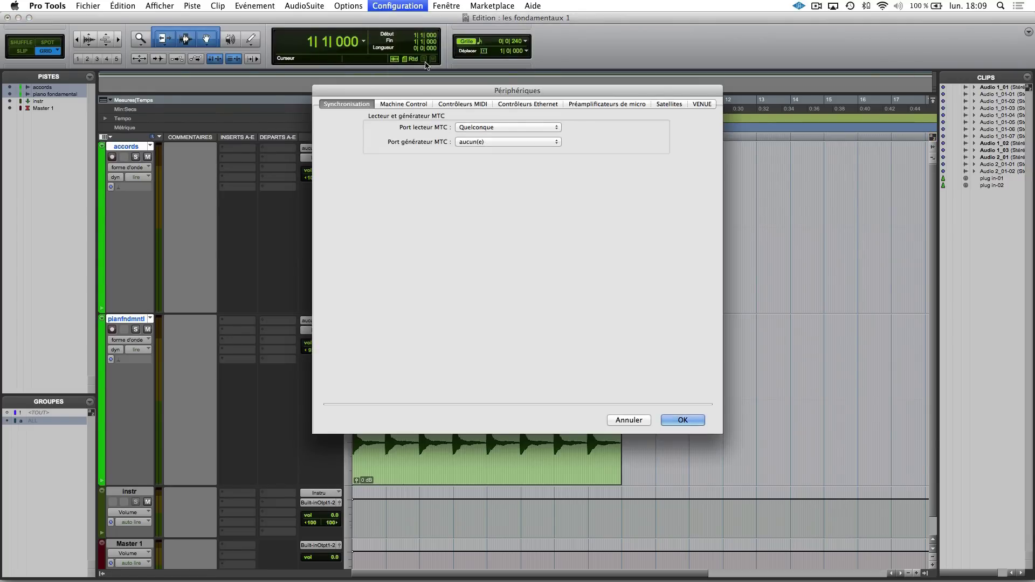
click(422, 103)
click(483, 104)
click(515, 105)
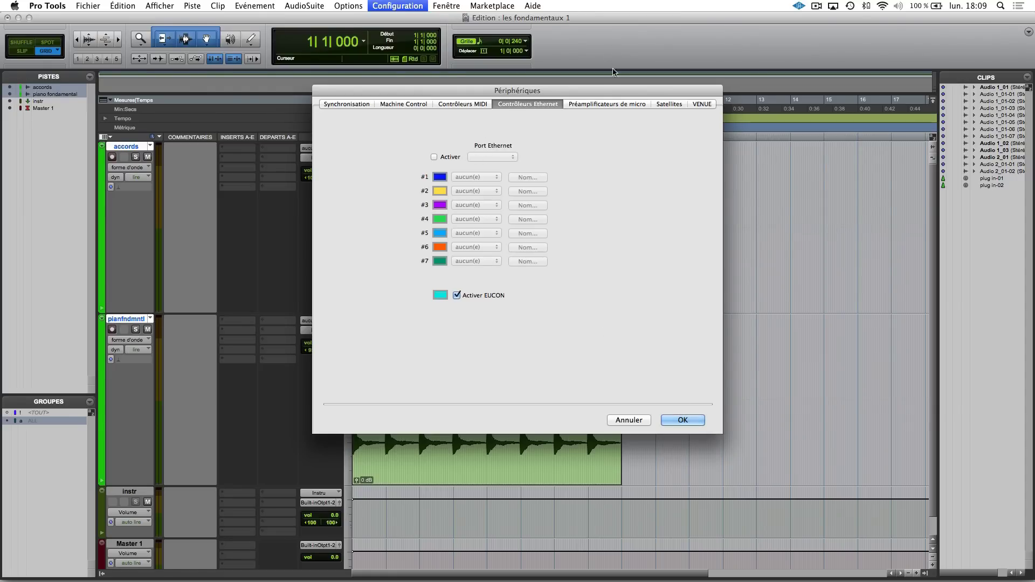
click(617, 105)
click(680, 106)
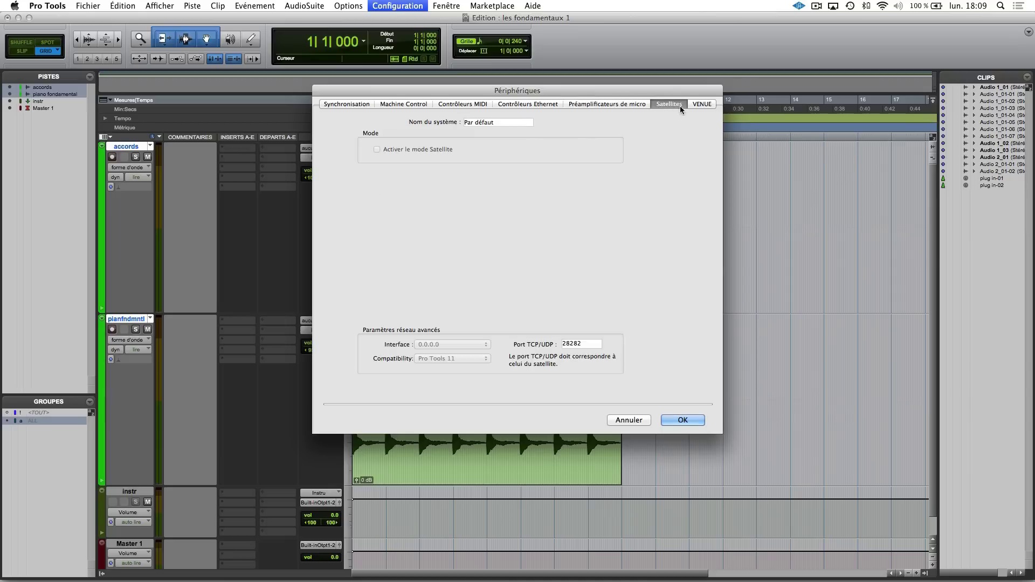
click(695, 105)
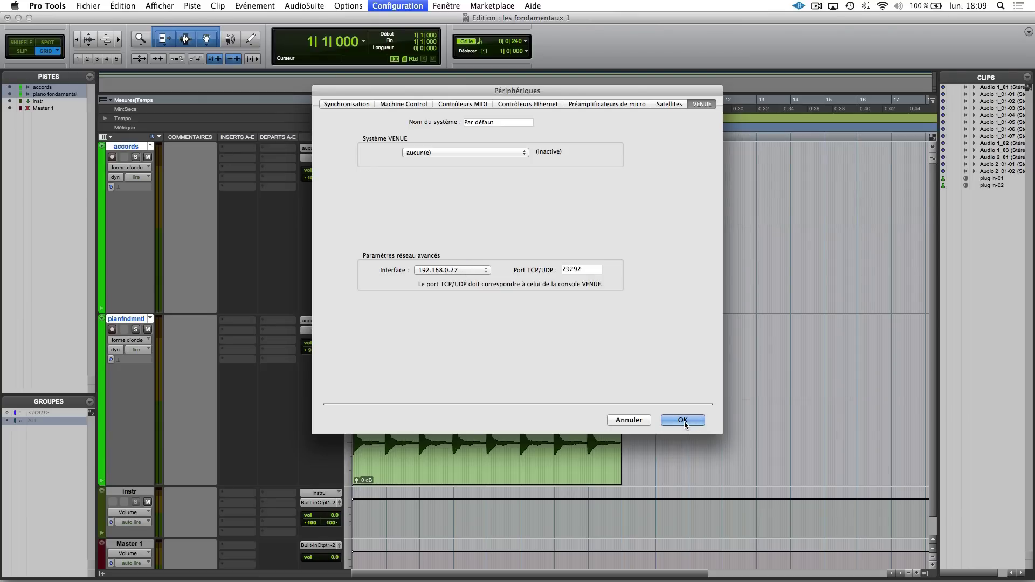
click(639, 422)
Open the I/O setup and examine the input and output paths and the full list of buses.
click(408, 6)
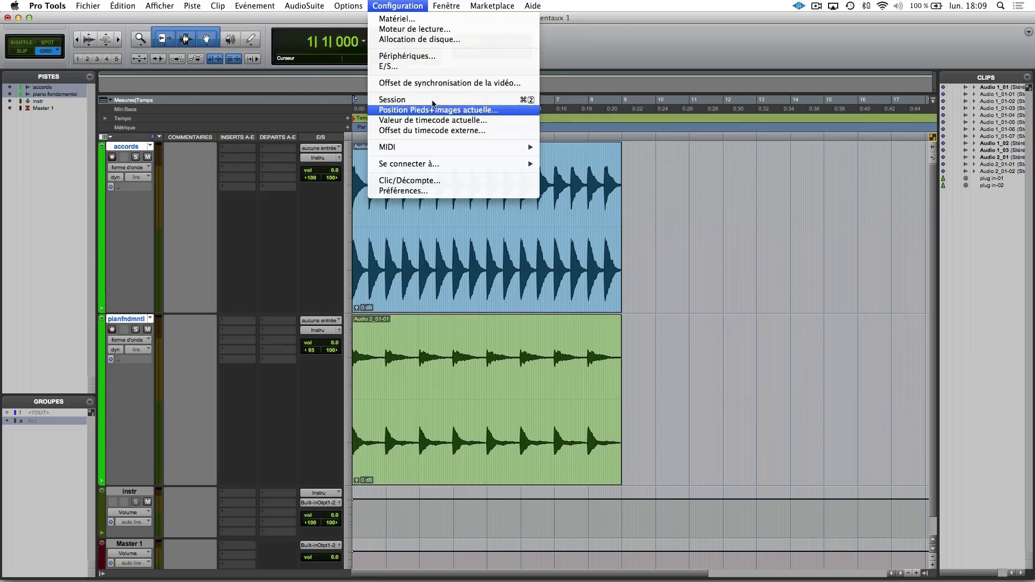
click(436, 67)
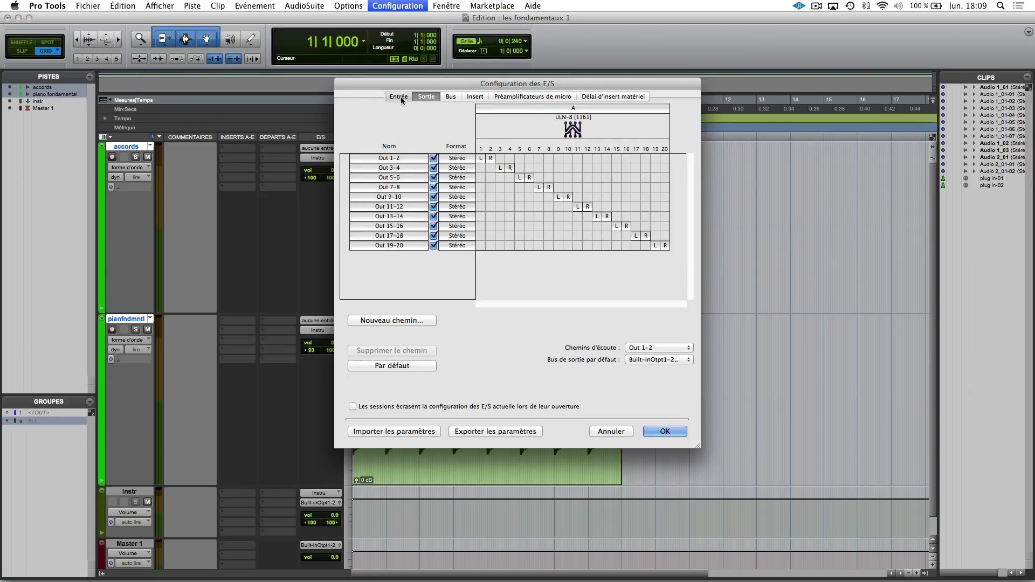
click(400, 96)
click(421, 98)
click(449, 97)
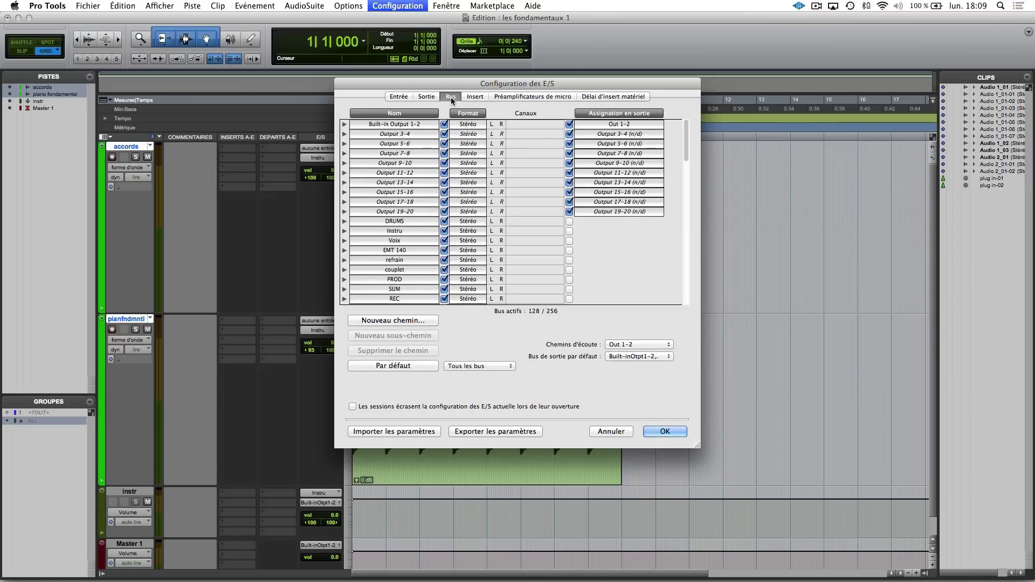
scroll(419, 179, down, 3)
scroll(420, 179, down, 5)
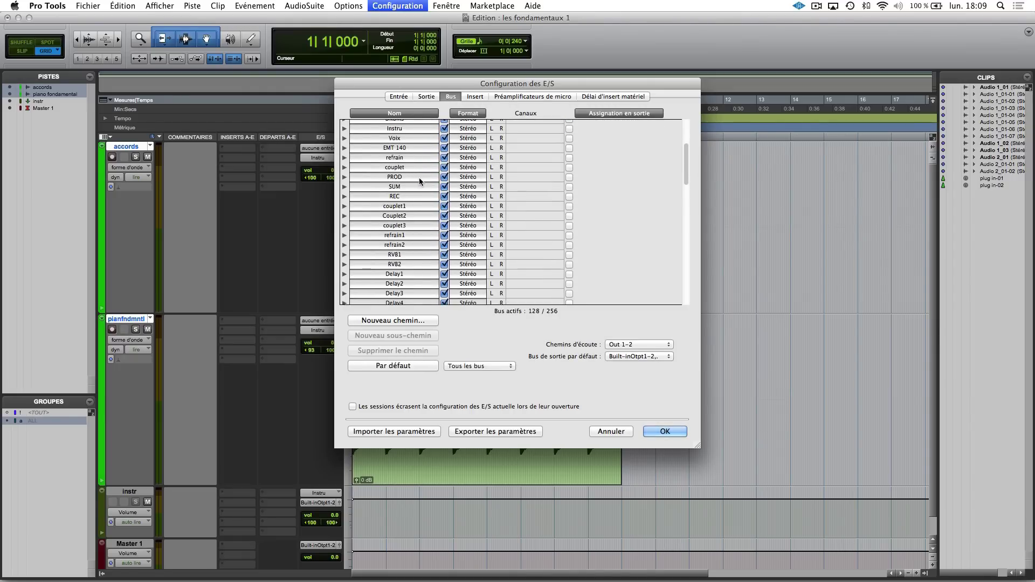
scroll(419, 177, up, 4)
scroll(419, 177, up, 3)
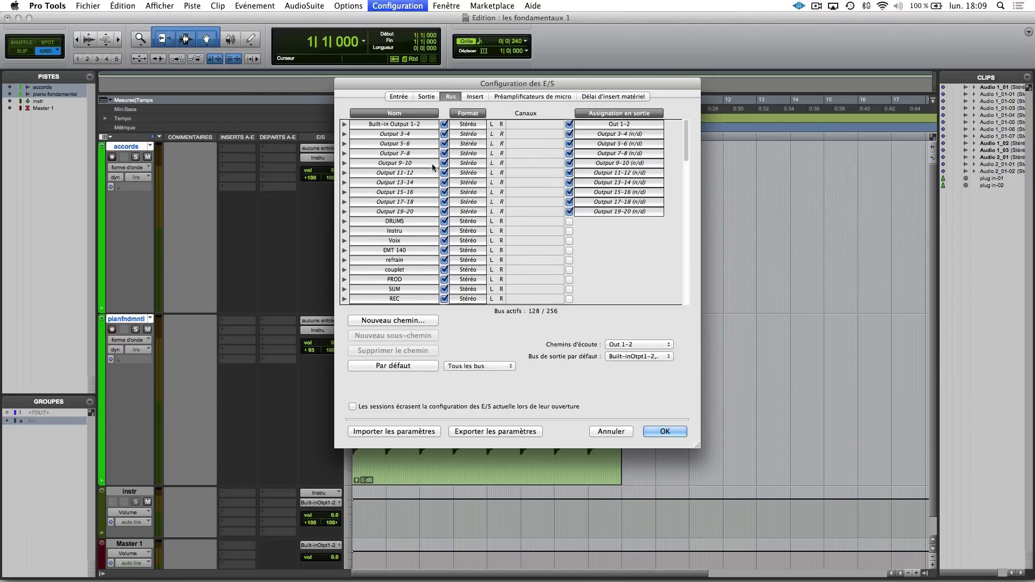
Examine the insert, mic preamp and hardware insert delay setups and the In 1-2 mono subpaths, then close the I/O setup.
click(482, 95)
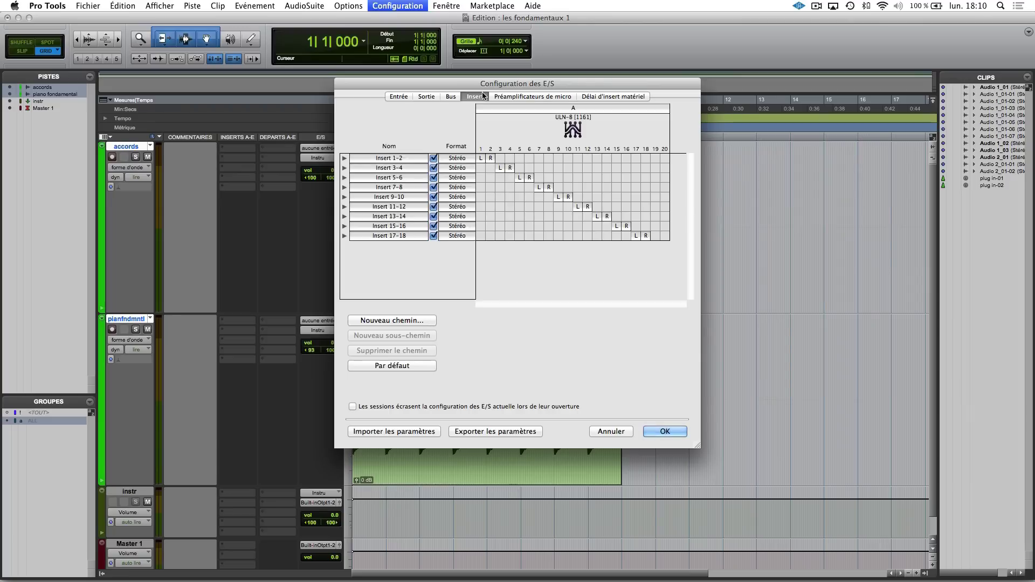
click(524, 97)
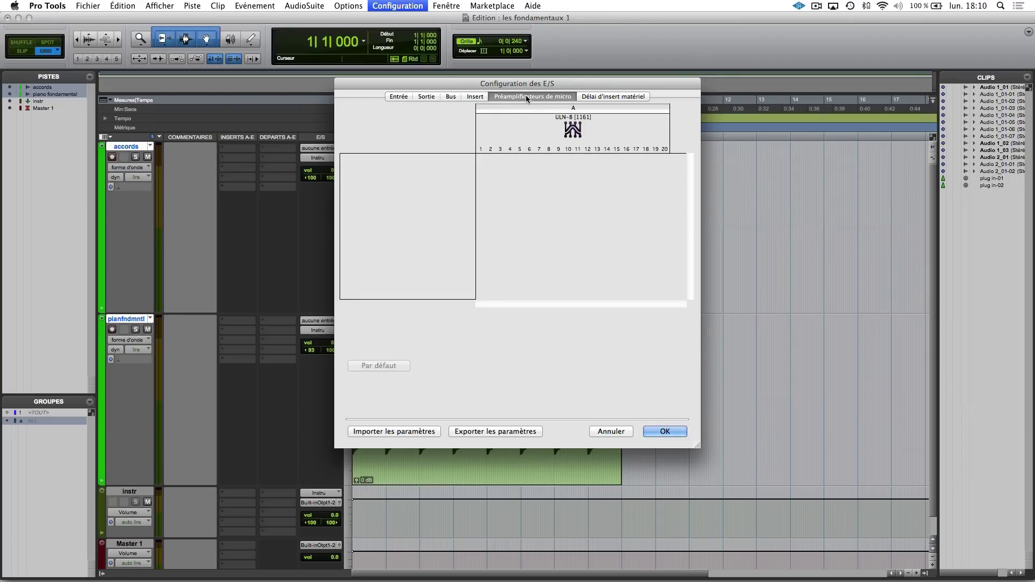
click(586, 99)
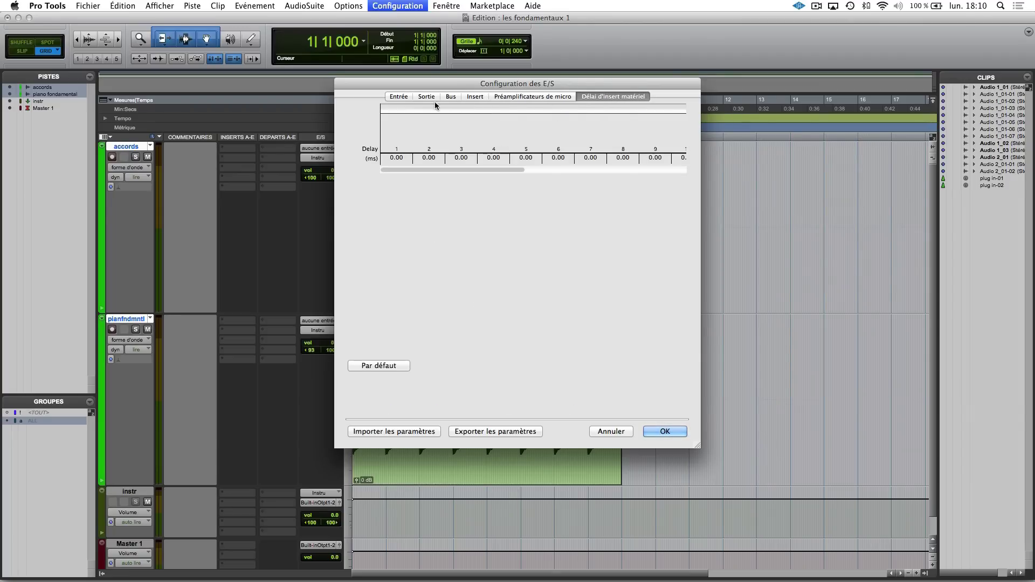
click(404, 96)
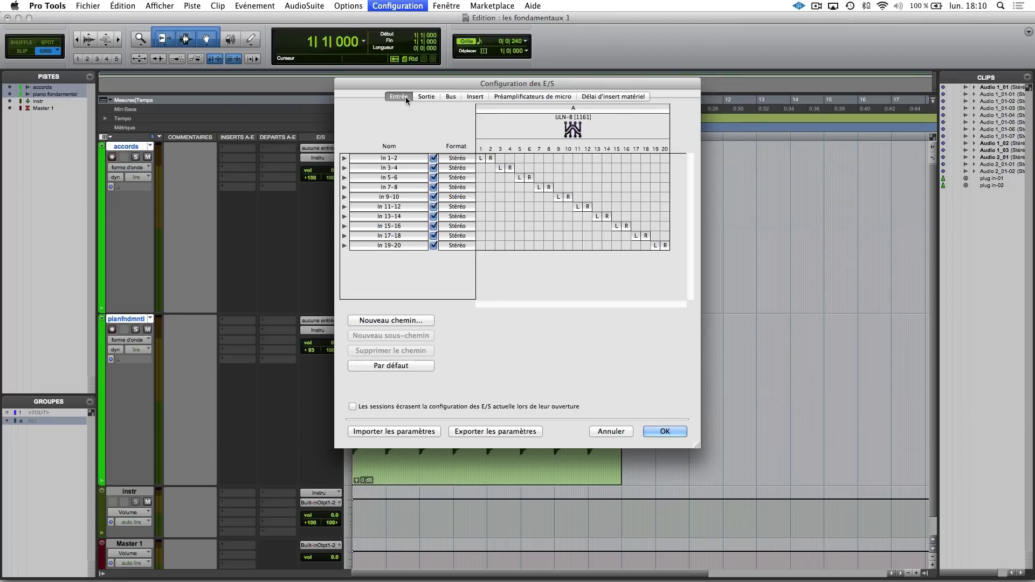
click(344, 158)
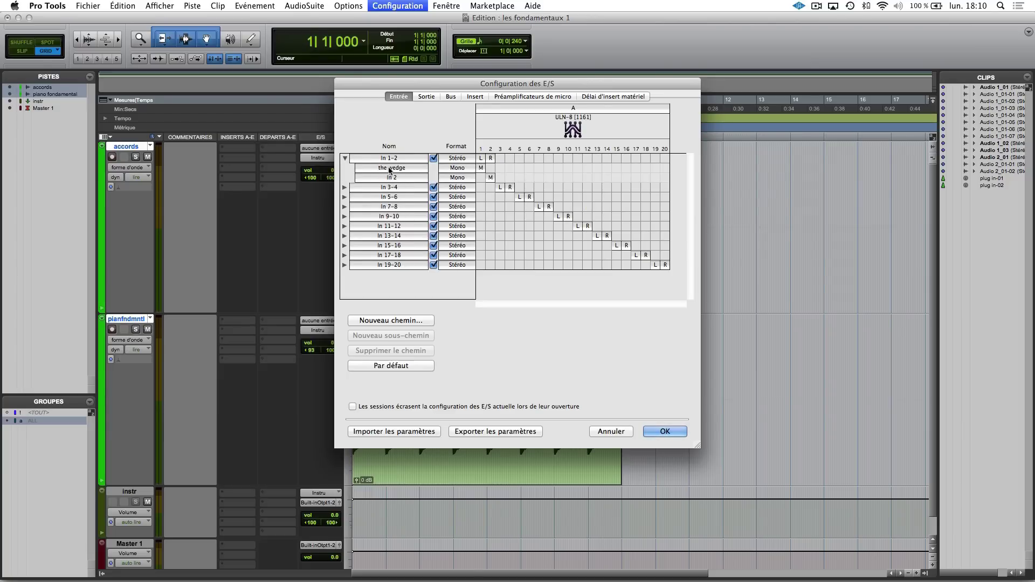
click(344, 159)
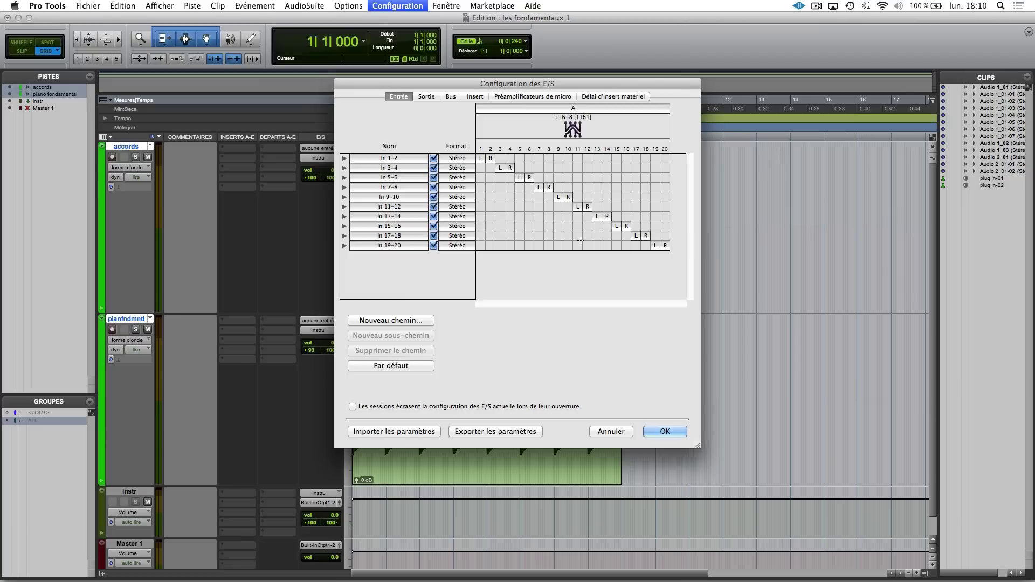
click(661, 431)
Review the preferences from display, operation and editing through mixing, processing, MIDI and synchronisation, return to the display settings, then cancel.
click(397, 5)
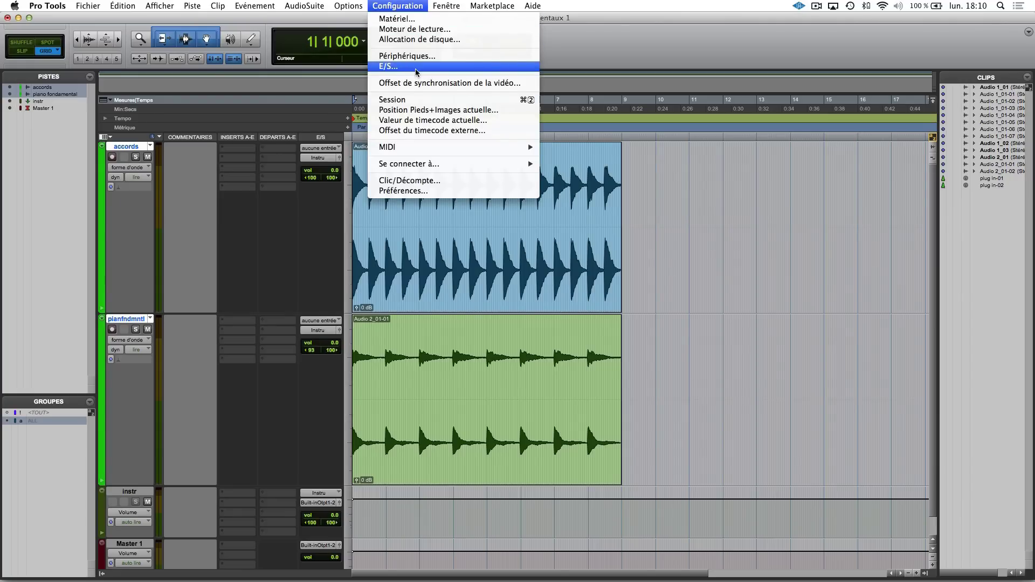
mouse_move(425, 152)
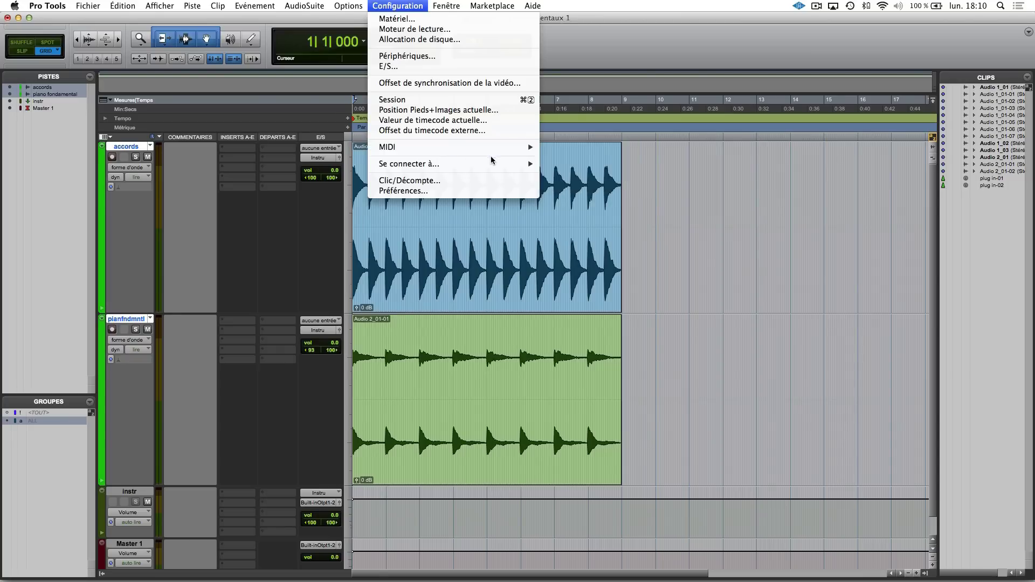
mouse_move(490, 165)
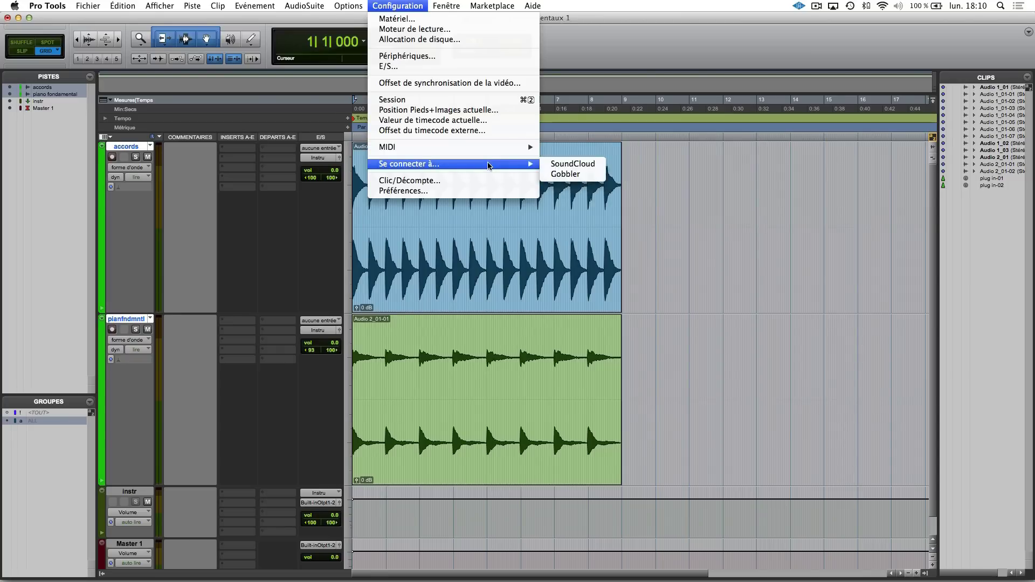
click(475, 192)
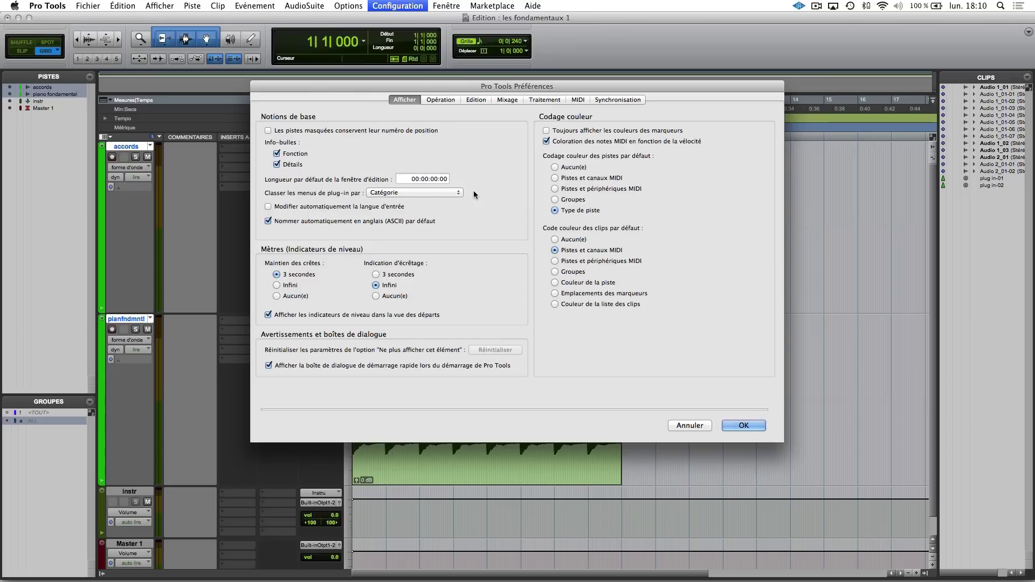
click(441, 100)
click(476, 100)
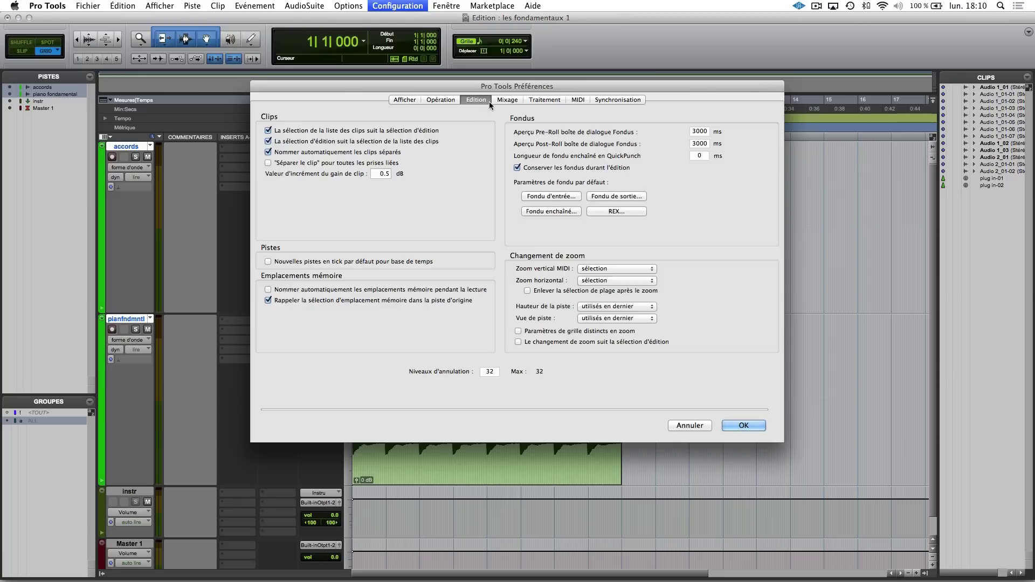
click(509, 100)
click(535, 100)
click(580, 100)
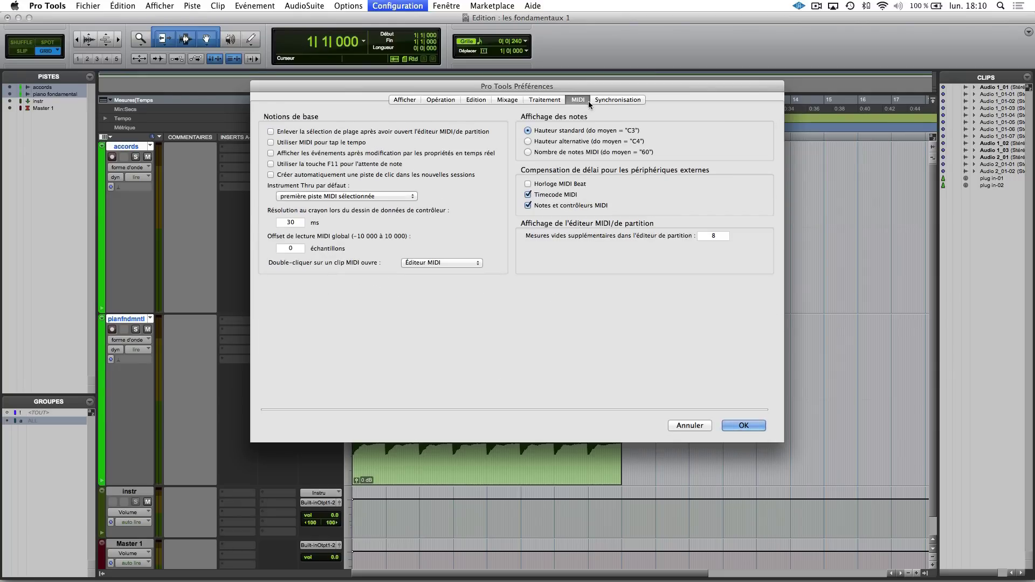
click(617, 103)
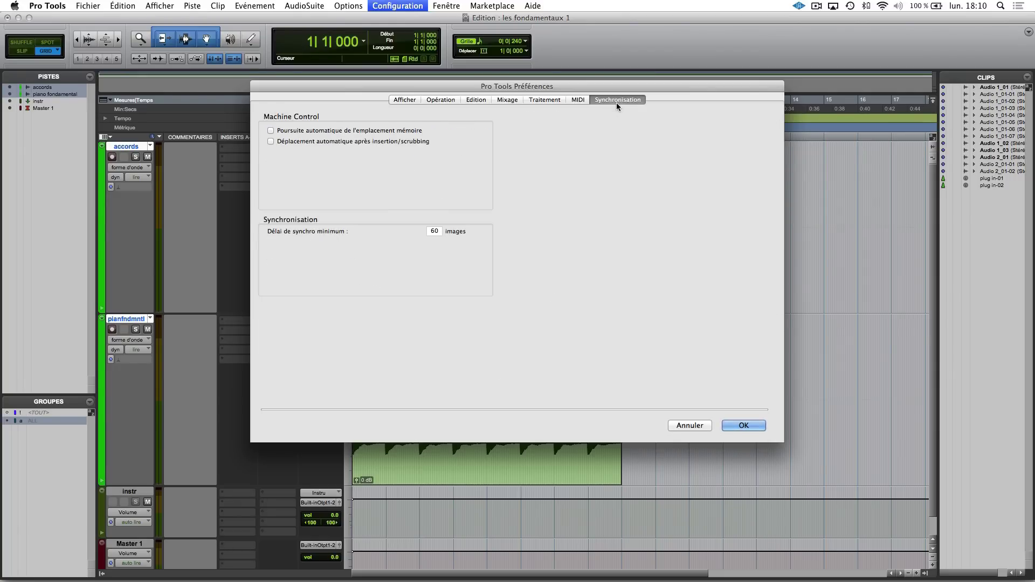
click(407, 99)
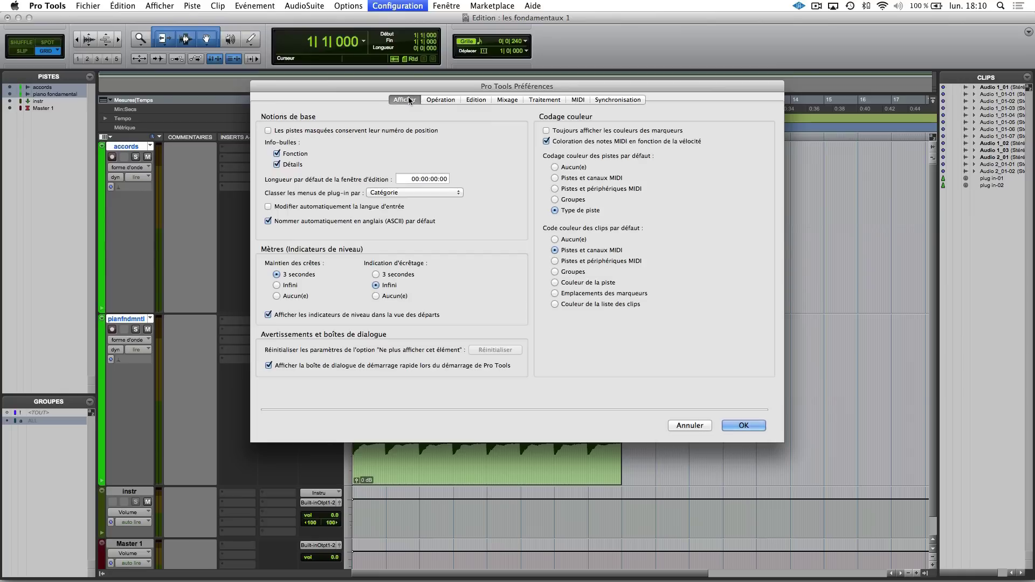
click(690, 426)
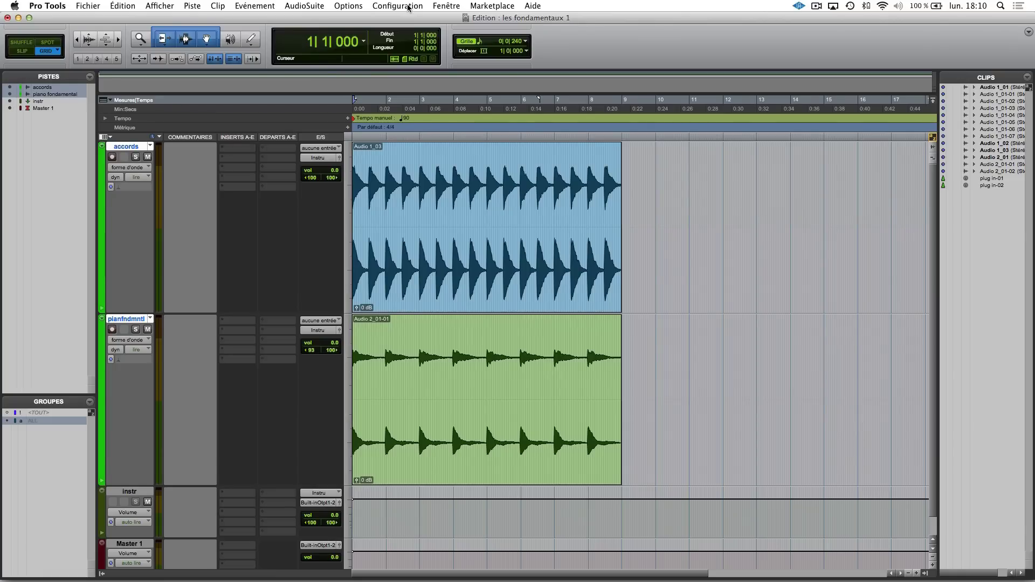
click(493, 4)
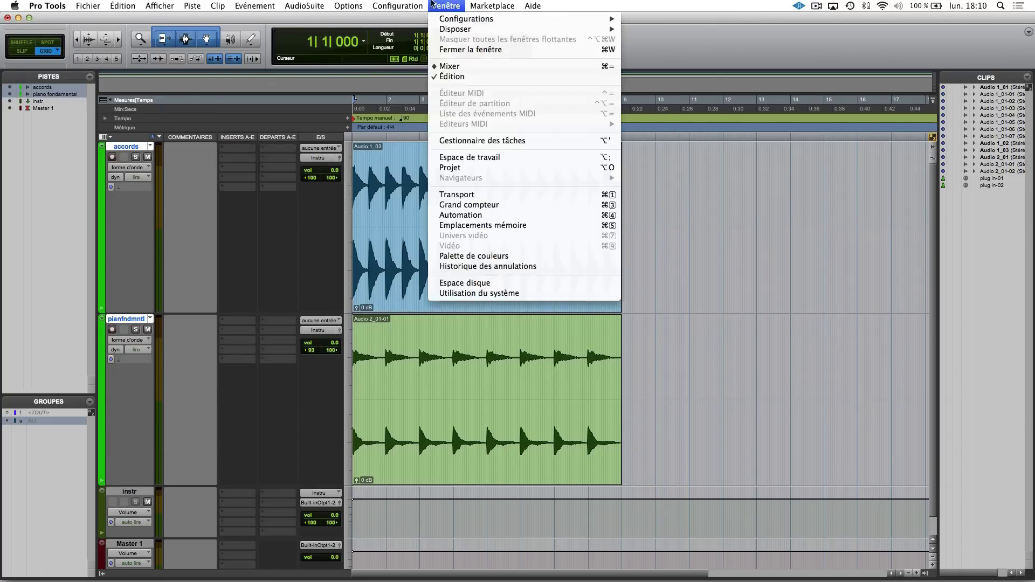
mouse_move(354, 4)
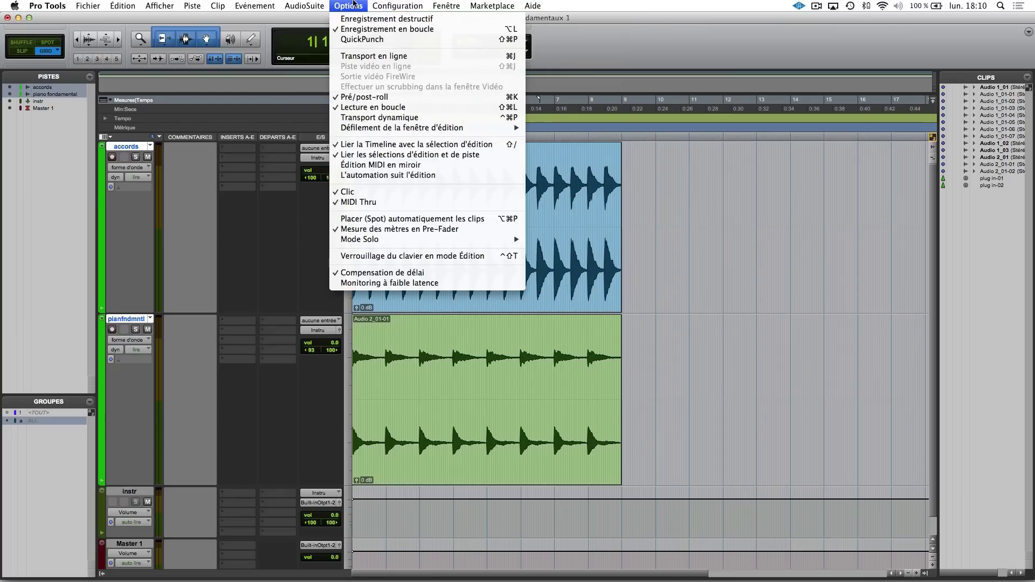
mouse_move(320, 6)
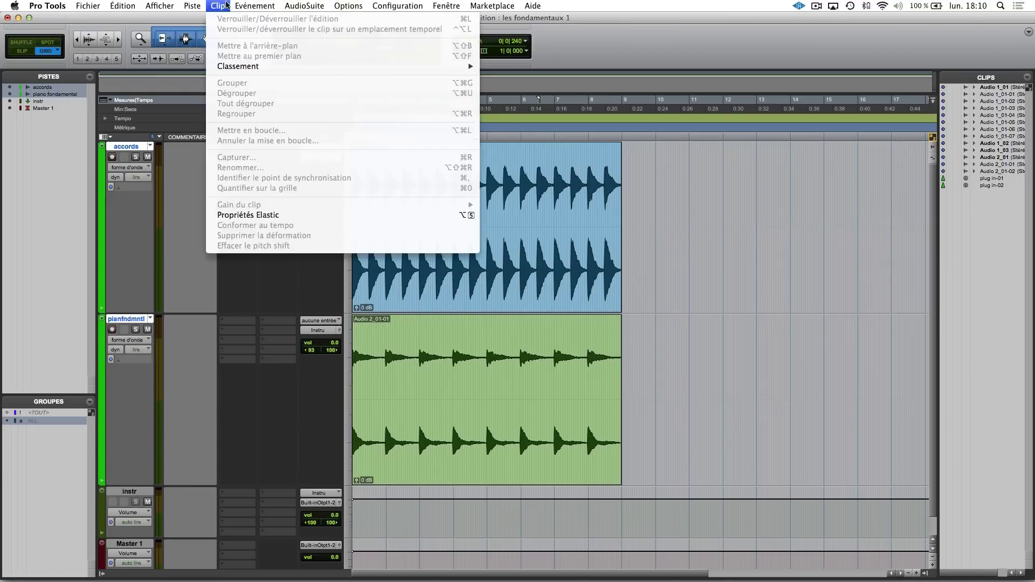
mouse_move(175, 4)
mouse_move(133, 5)
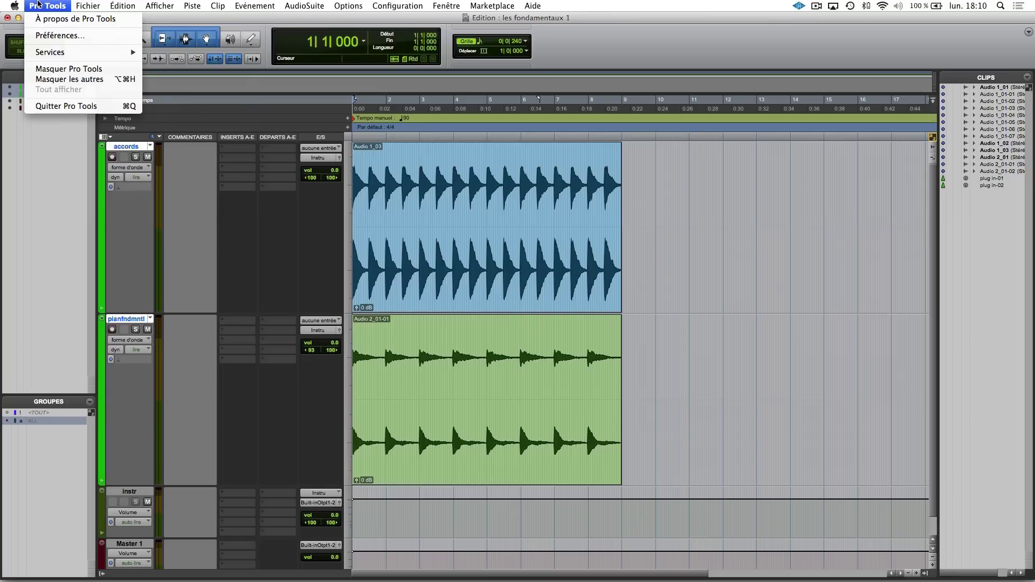
click(39, 3)
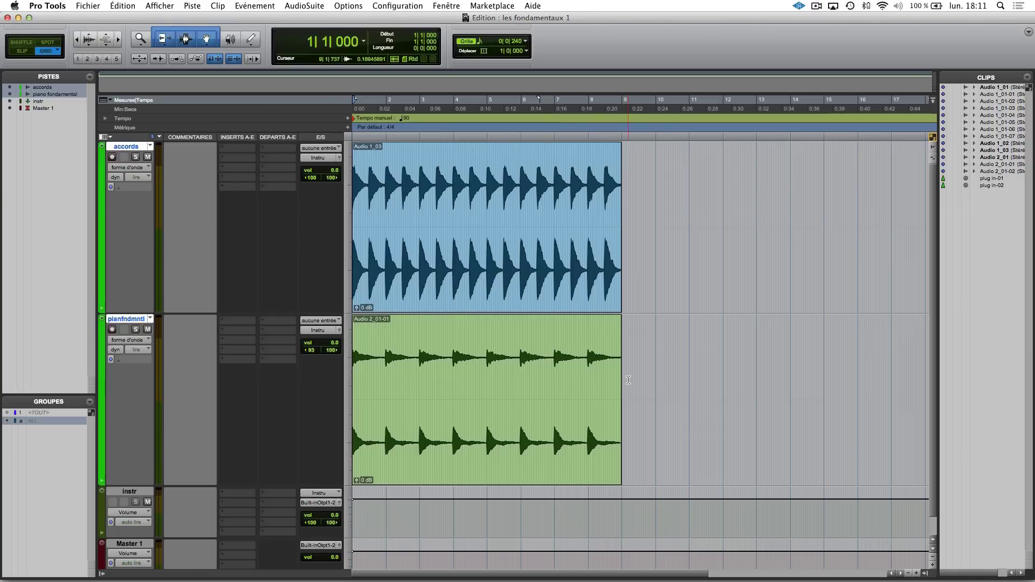
Reduce the heights of the piano fondamental and accords tracks so all four tracks fit compactly in the edit window.
drag(139, 486, 146, 377)
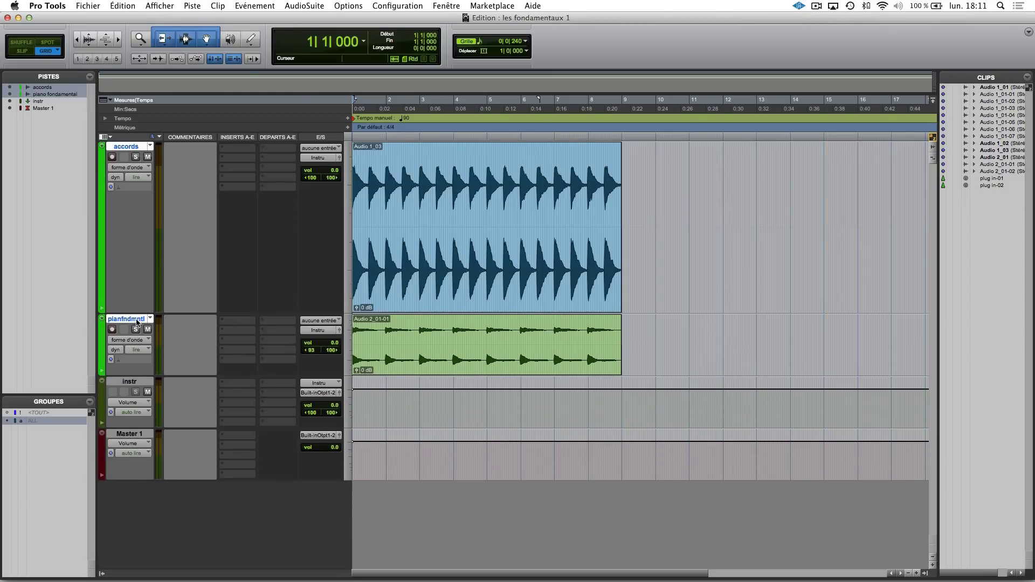
scroll(144, 366, right, 4)
drag(145, 312, 144, 204)
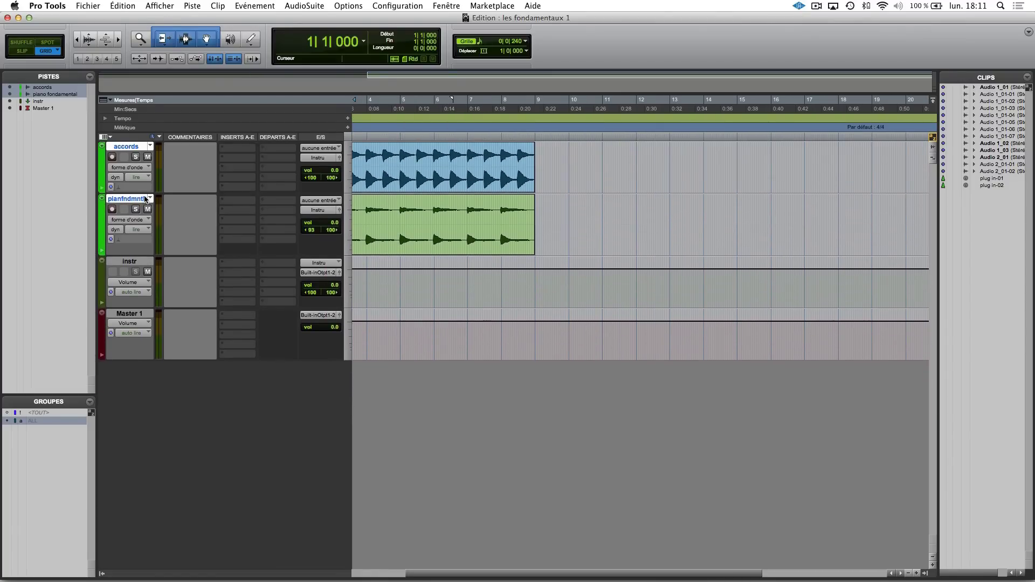